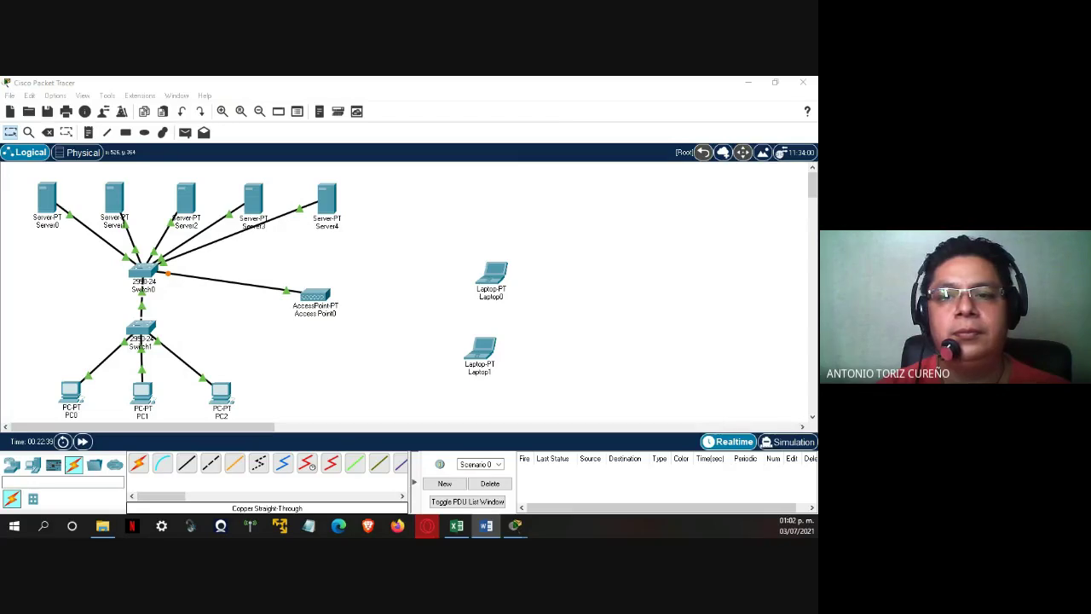
key("alt+Tab")
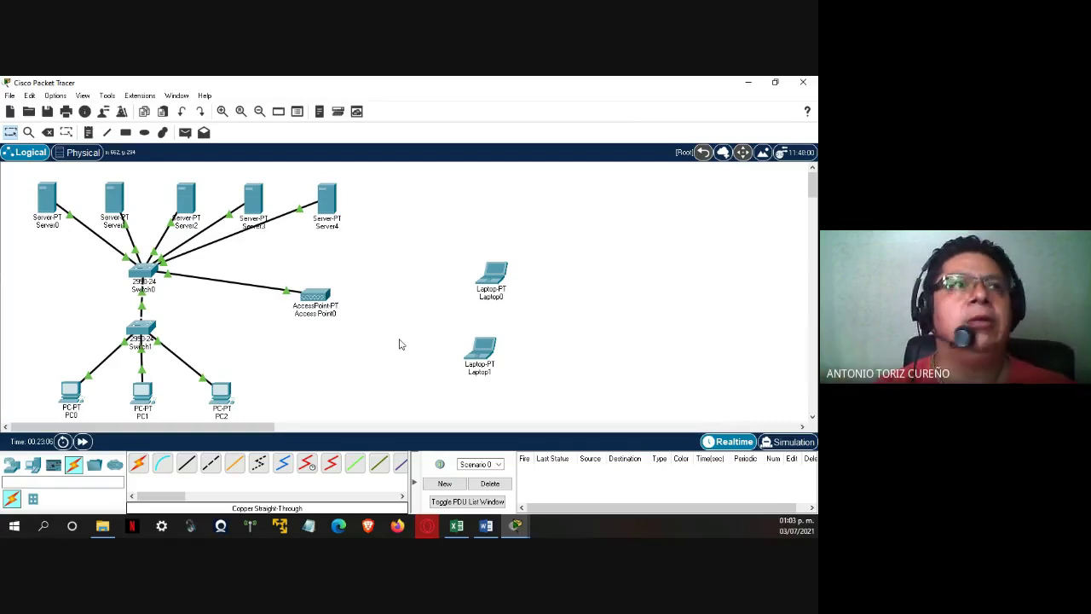
- Save the topology under the new name 'SISTEMAS DISTRIBUIDOS 6D' using Save As
left_click(9, 95)
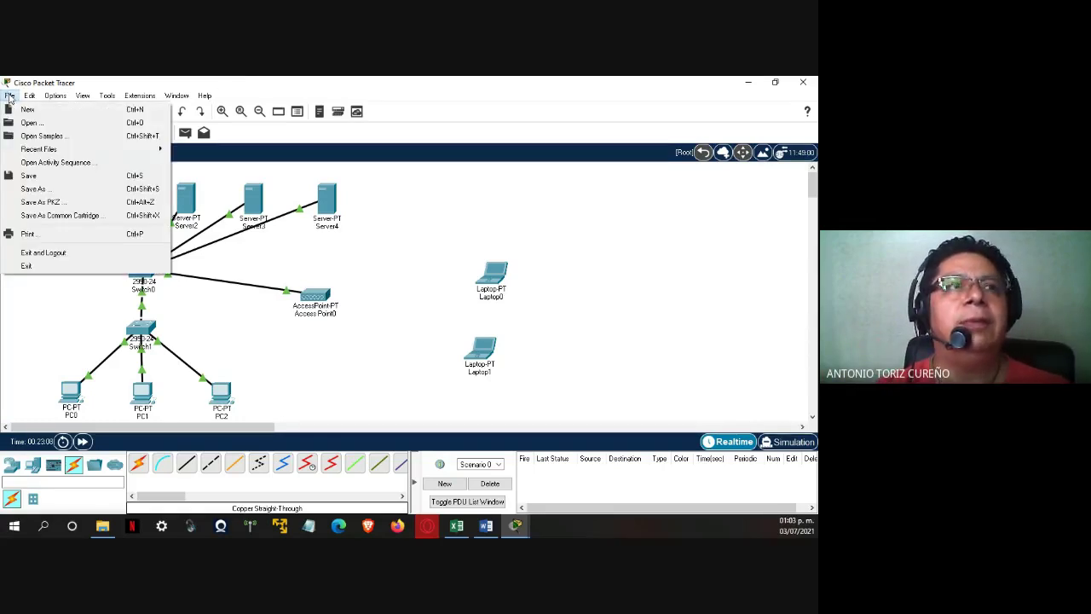
left_click(48, 177)
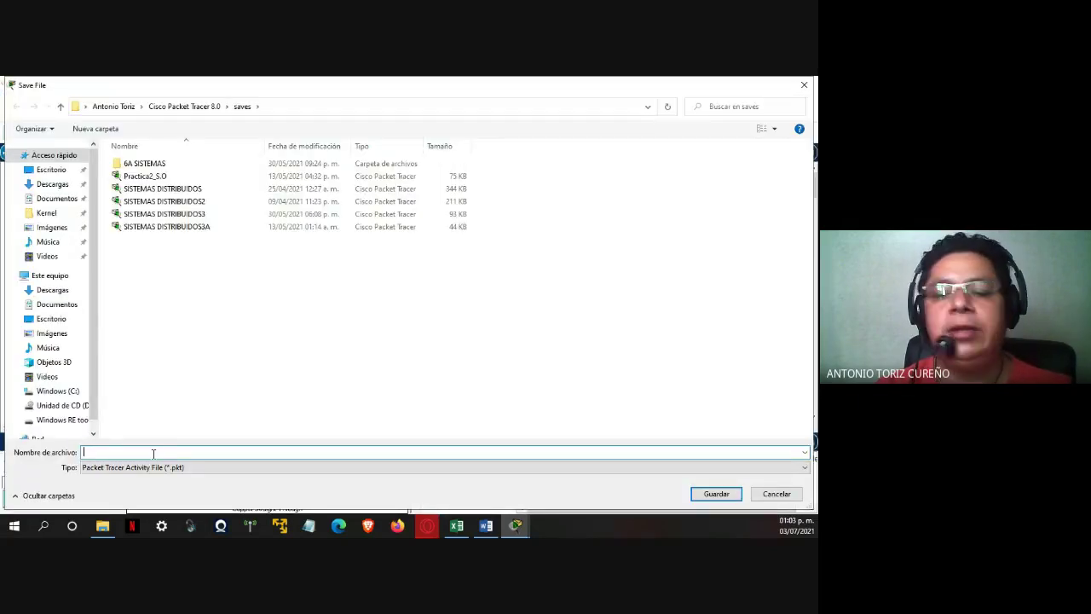
type("SIS")
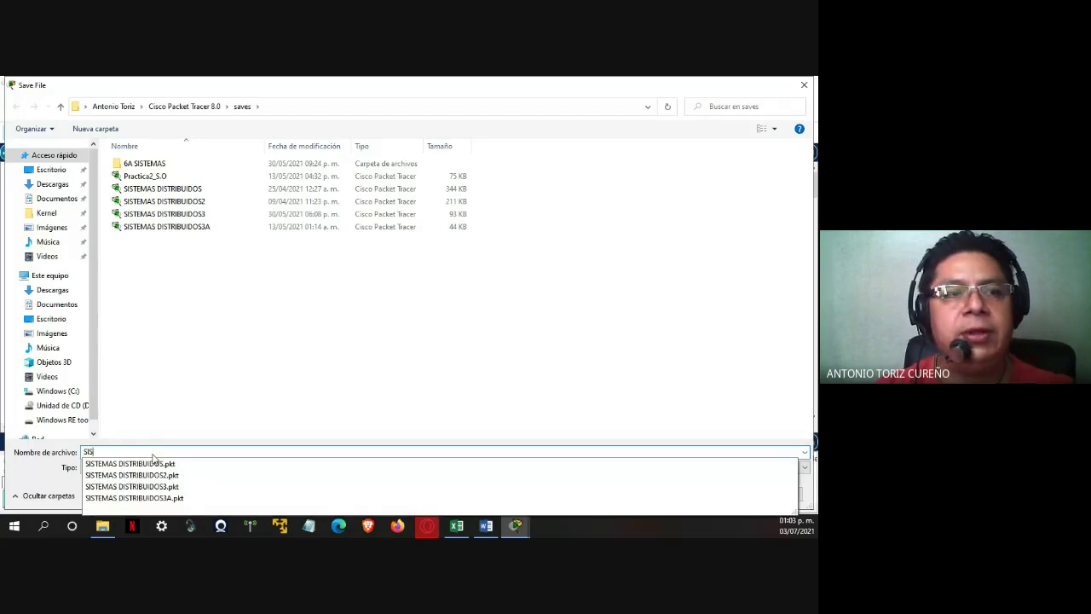
type("TEMAS DISTRIBUIDOS ")
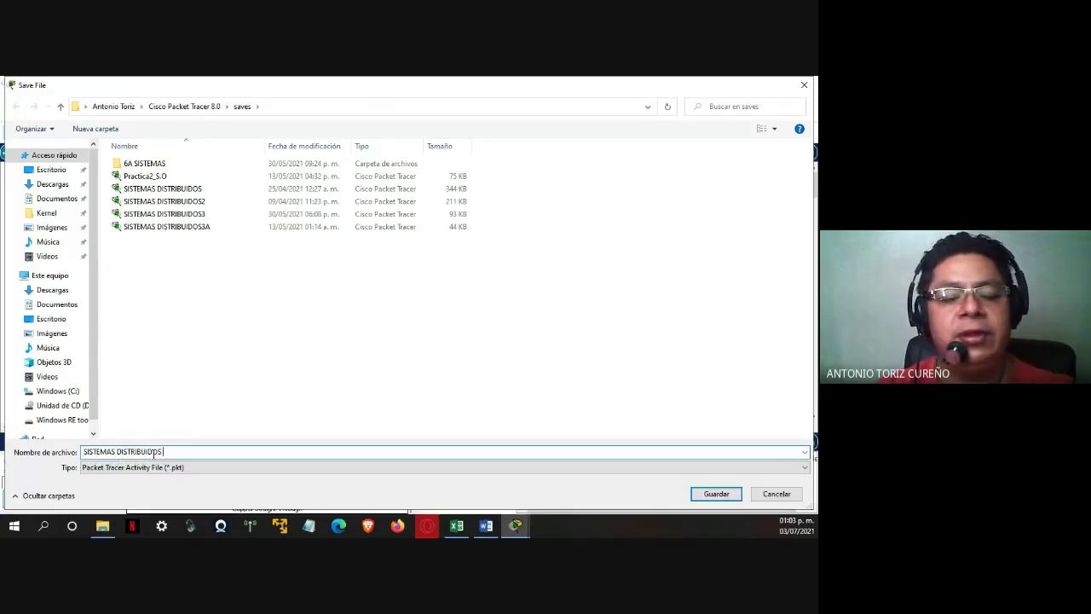
type("6D")
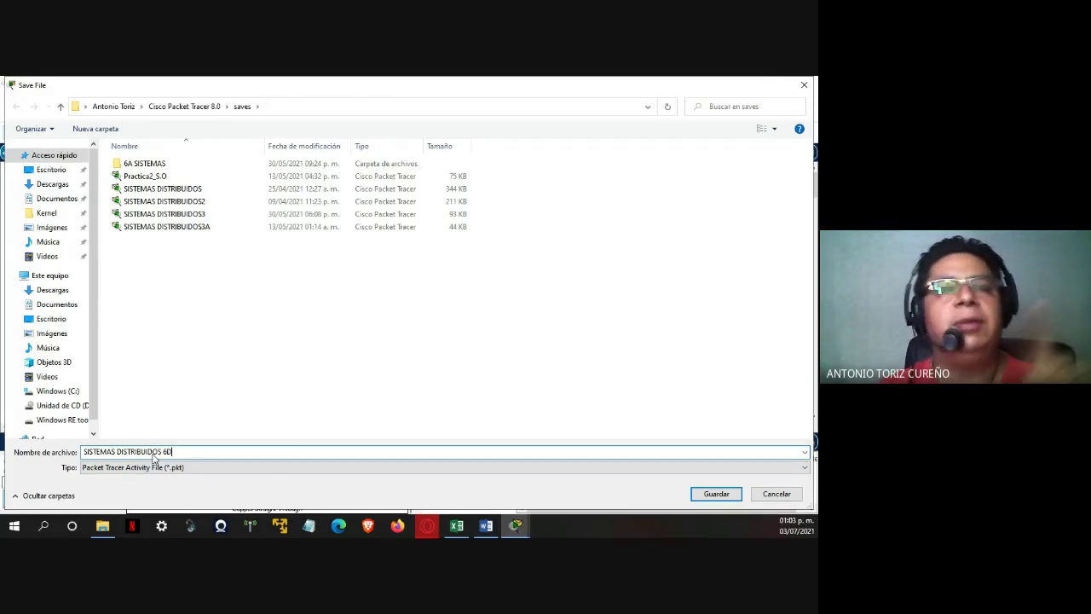
key("Return")
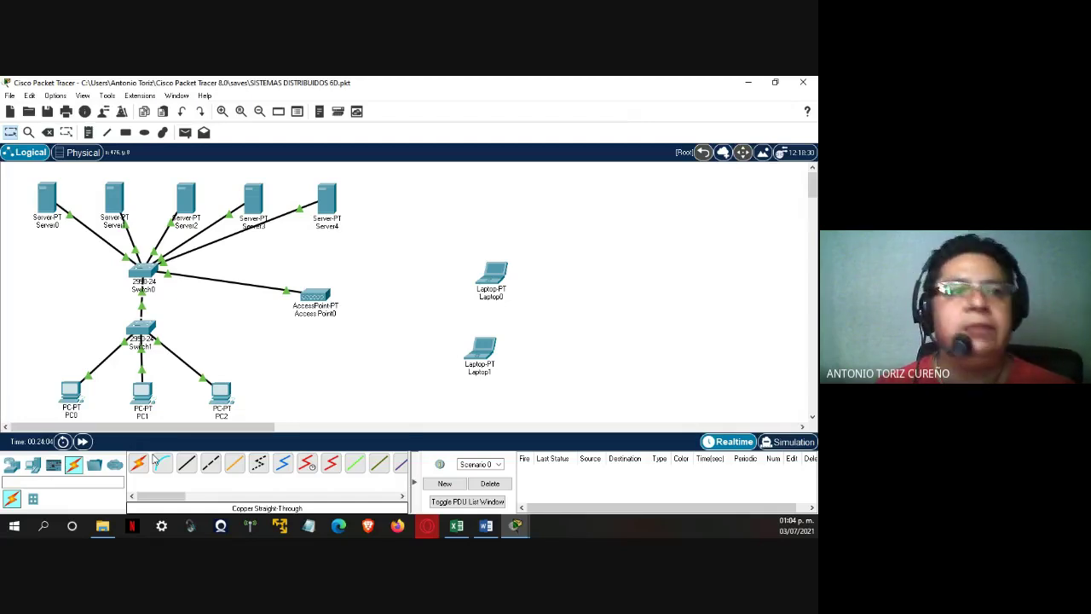
- Replace Laptop0's wired network card with the WPC300N wireless module and power it back on
left_click(492, 275)
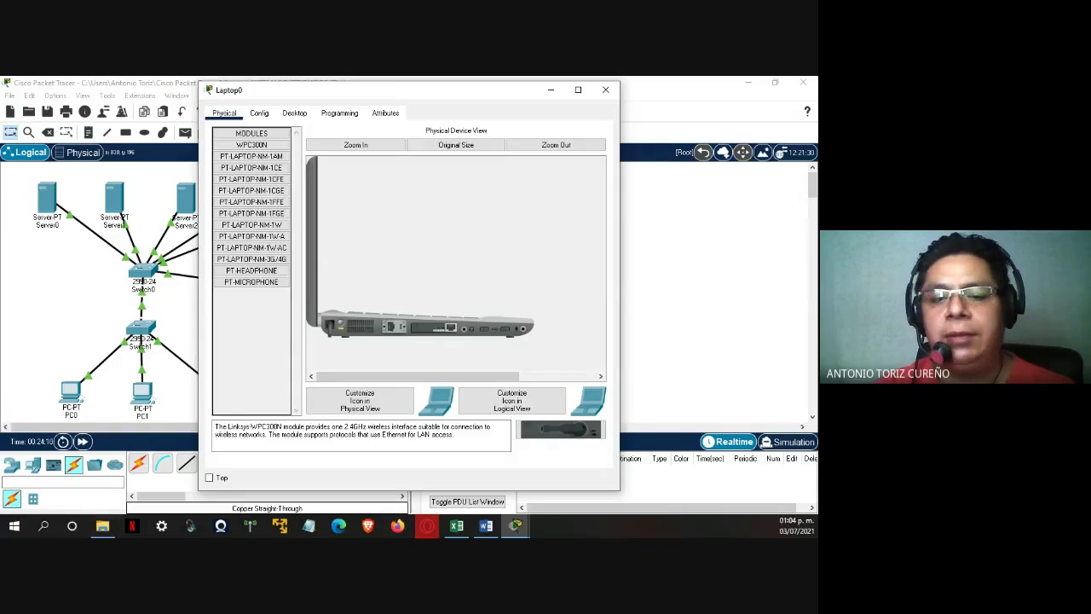
key("alt+Tab")
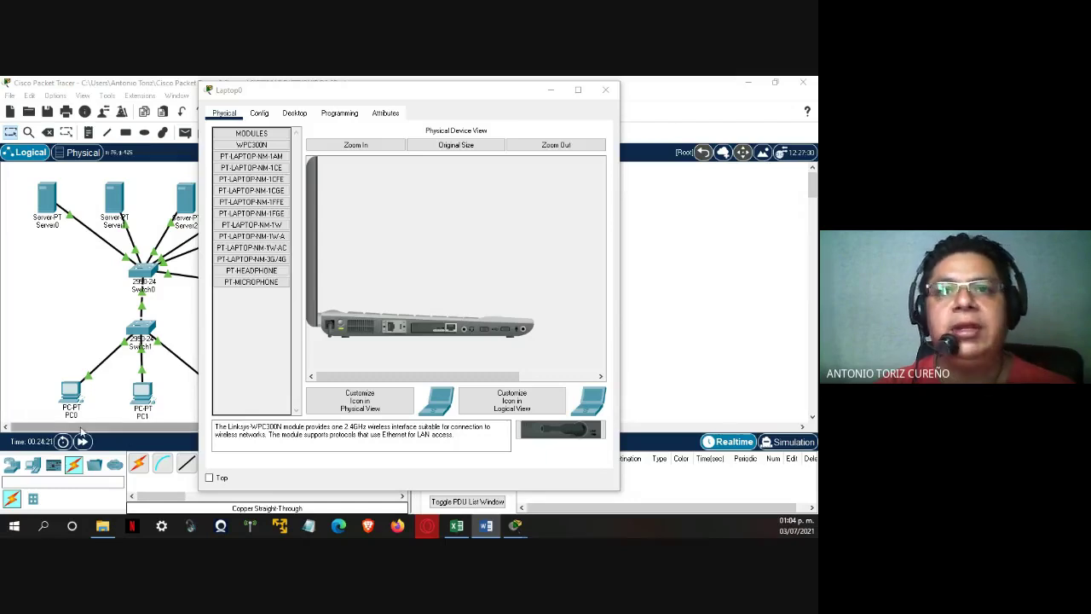
left_click_drag(426, 332, 434, 330)
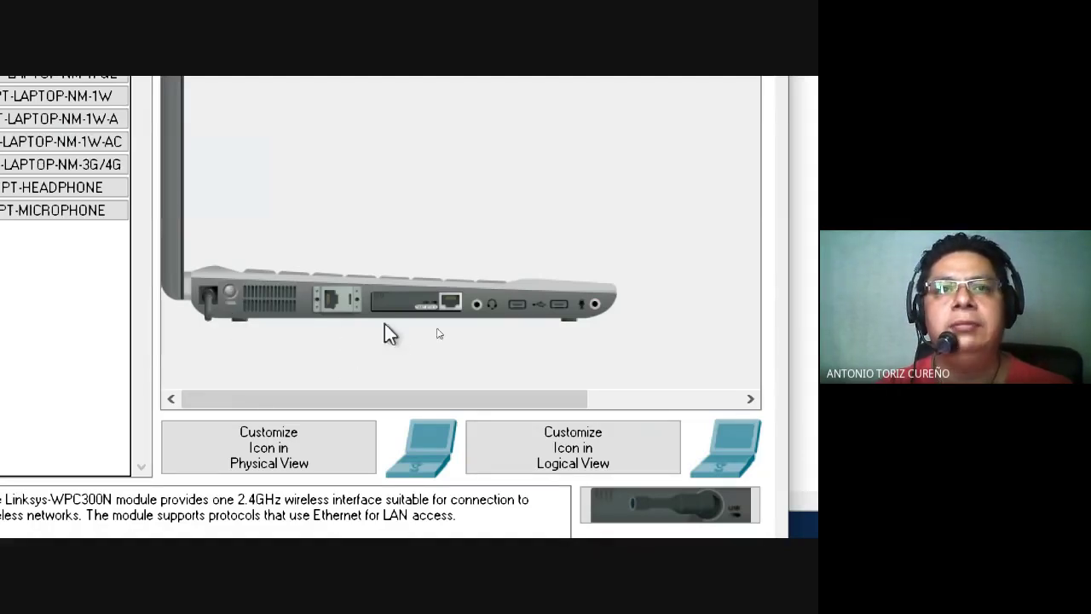
left_click_drag(444, 317, 638, 495)
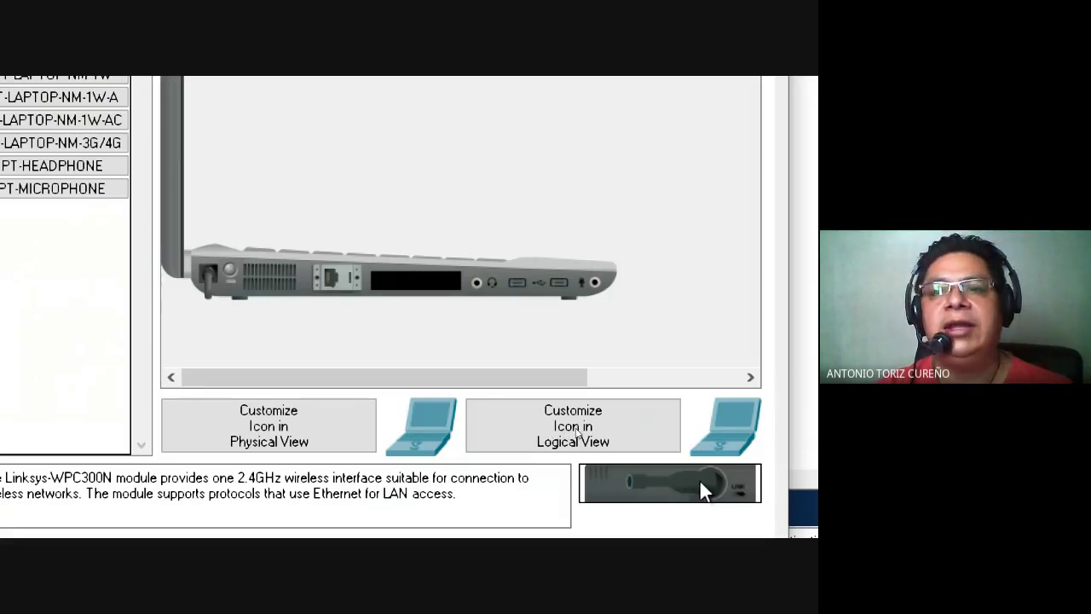
left_click_drag(700, 485, 405, 279)
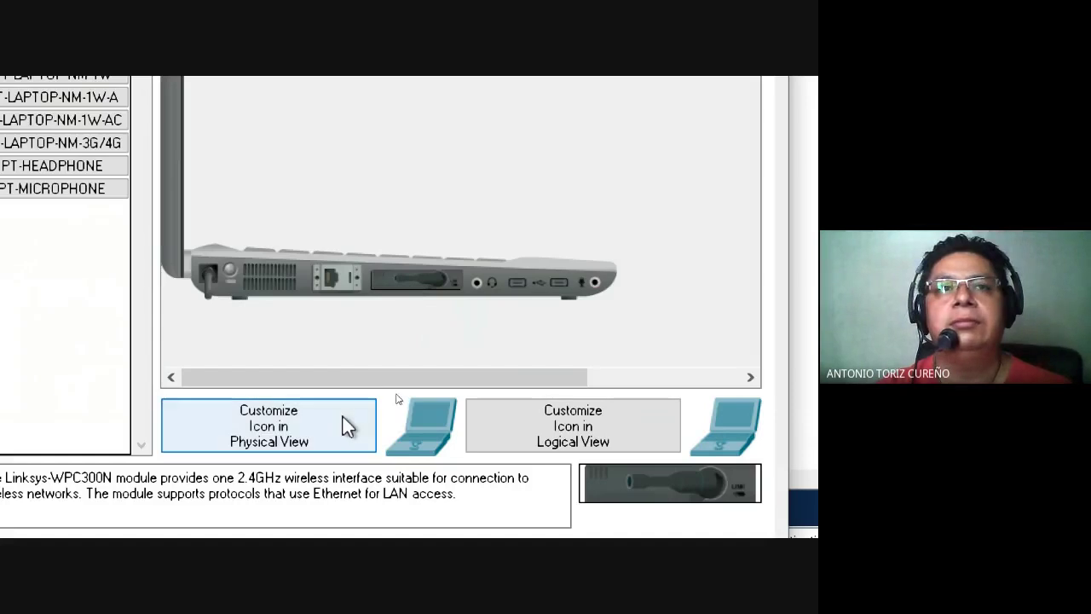
left_click(227, 271)
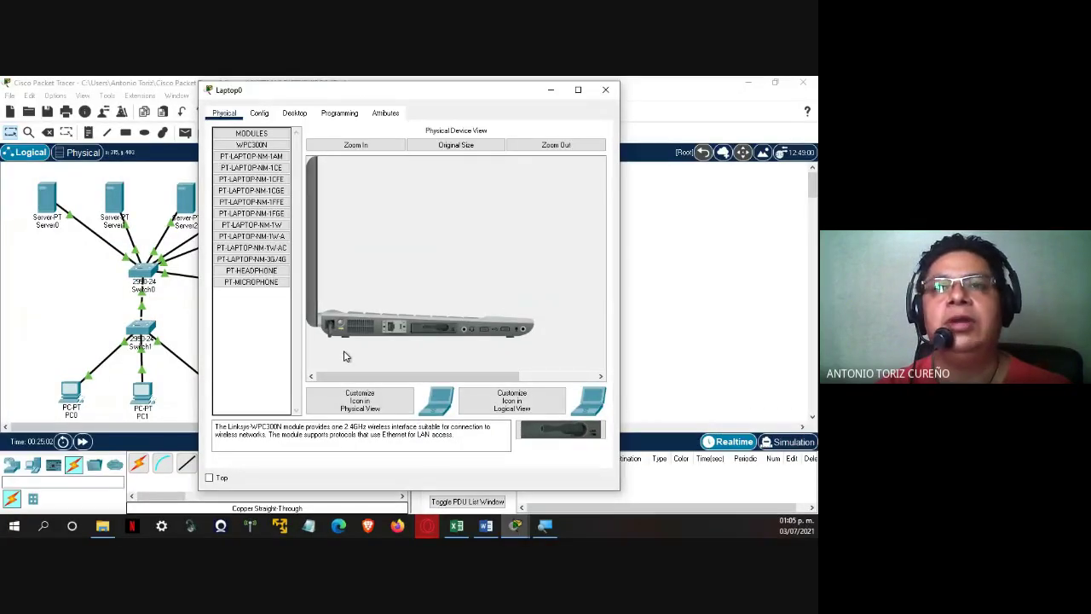
left_click(605, 92)
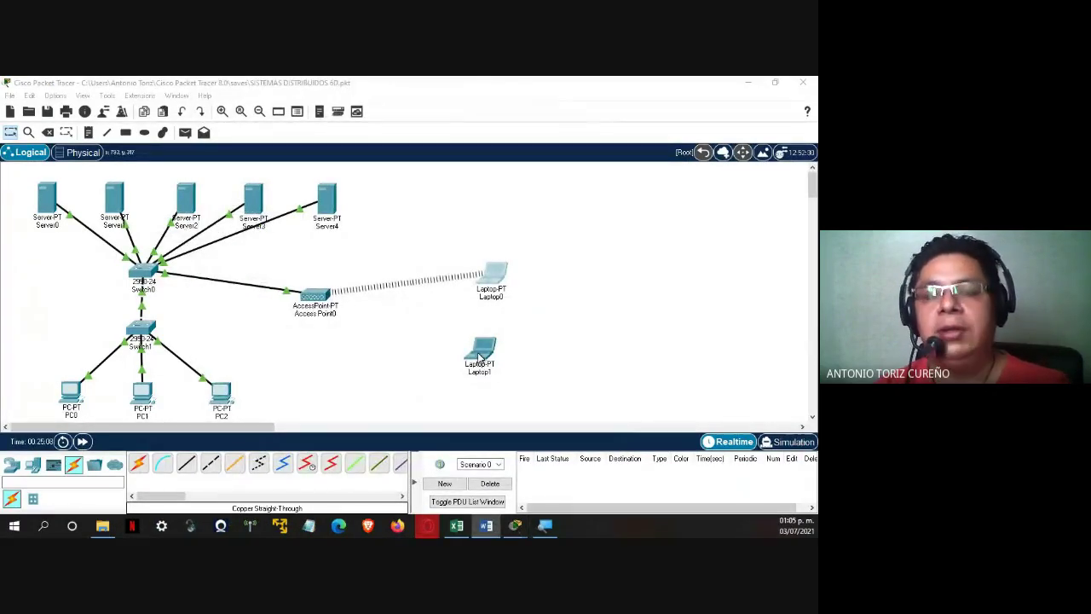
- Swap Laptop1's wired card for the WPC300N wireless module and power the laptop on
left_click(480, 357)
left_click(480, 357)
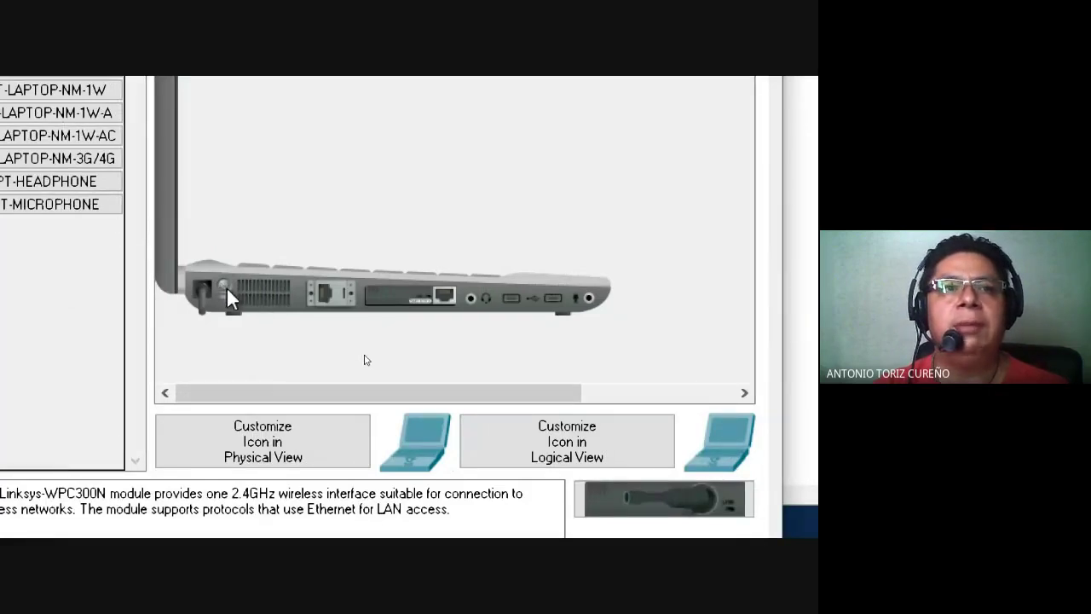
left_click_drag(440, 294, 653, 477)
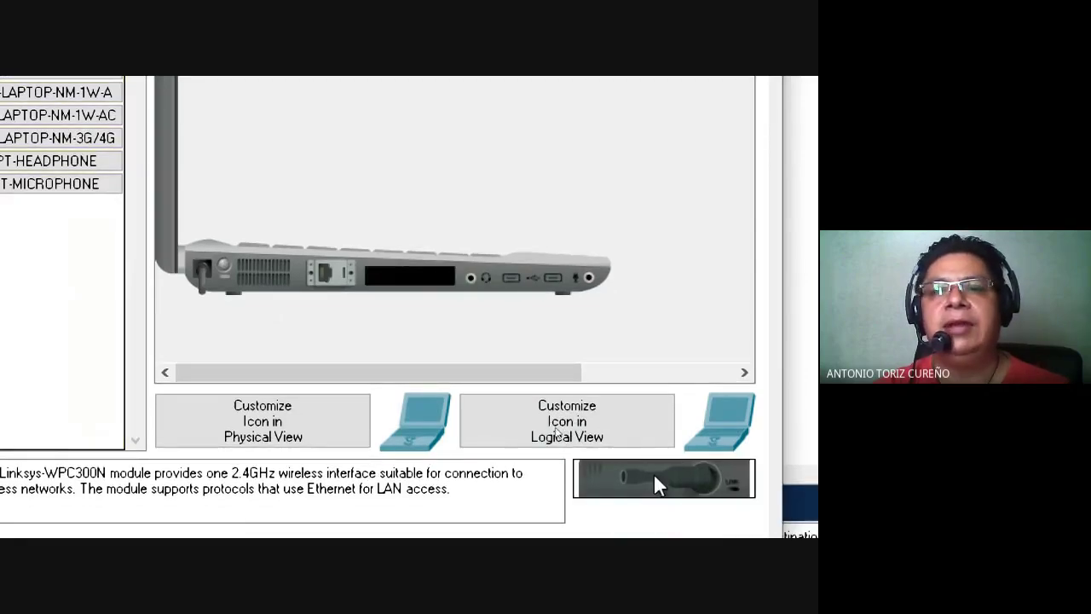
left_click_drag(653, 477, 403, 282)
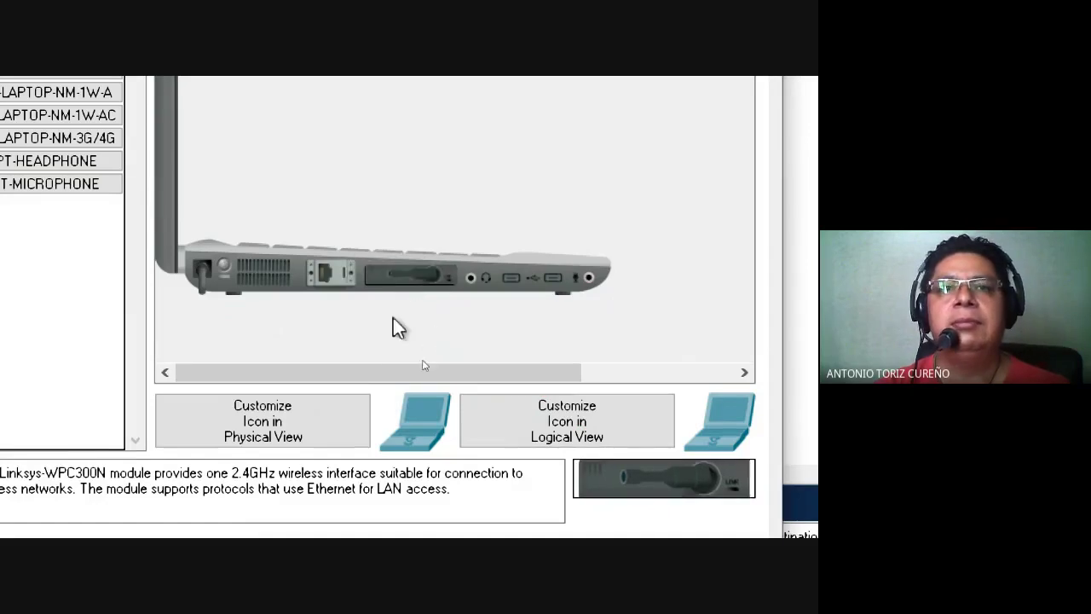
left_click(223, 264)
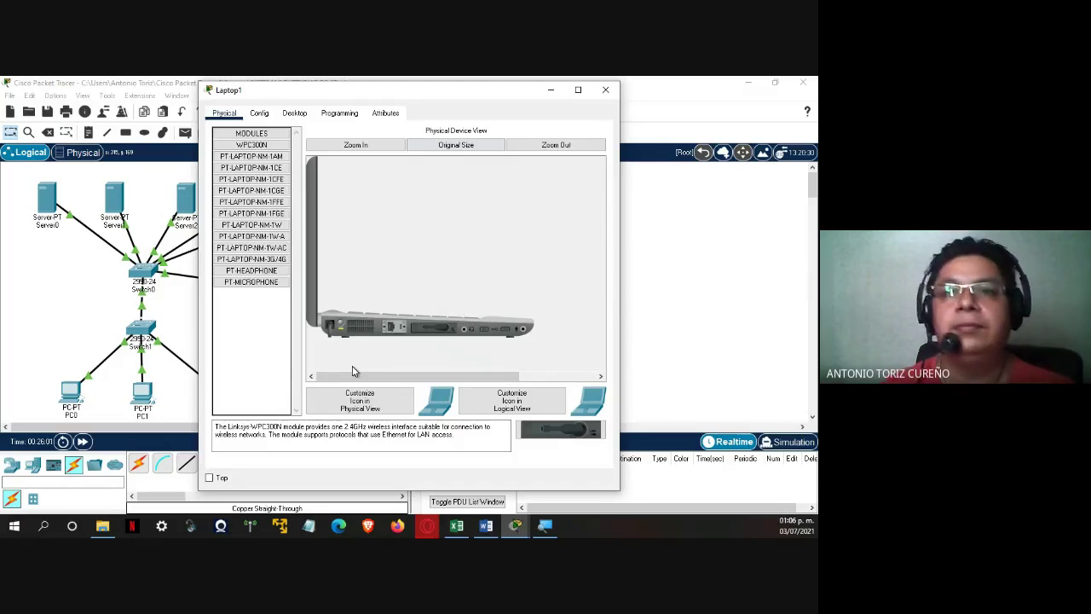
left_click(605, 89)
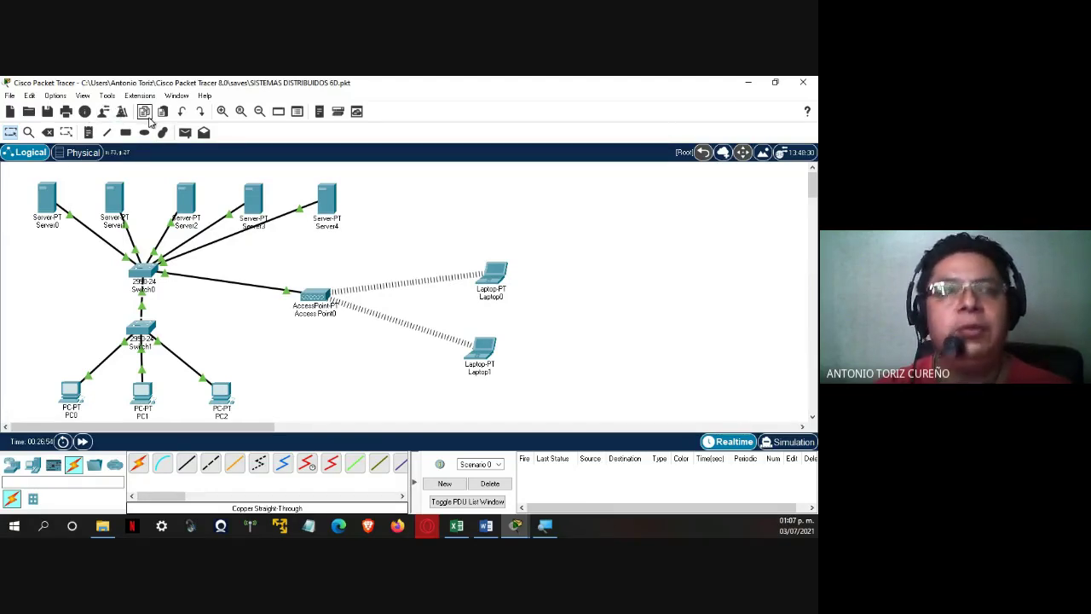
left_click(319, 111)
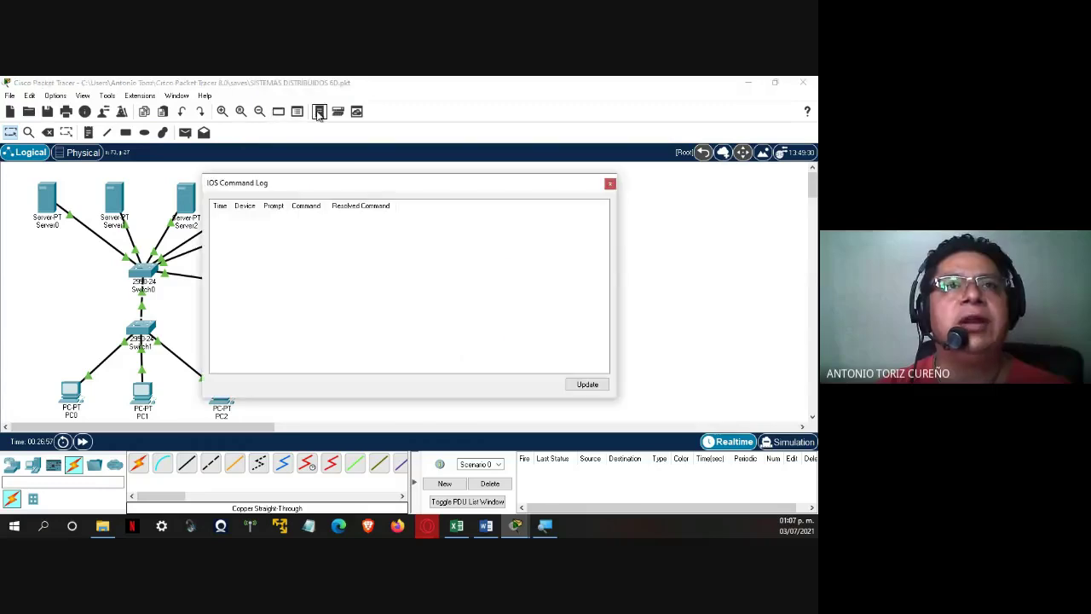
left_click(609, 183)
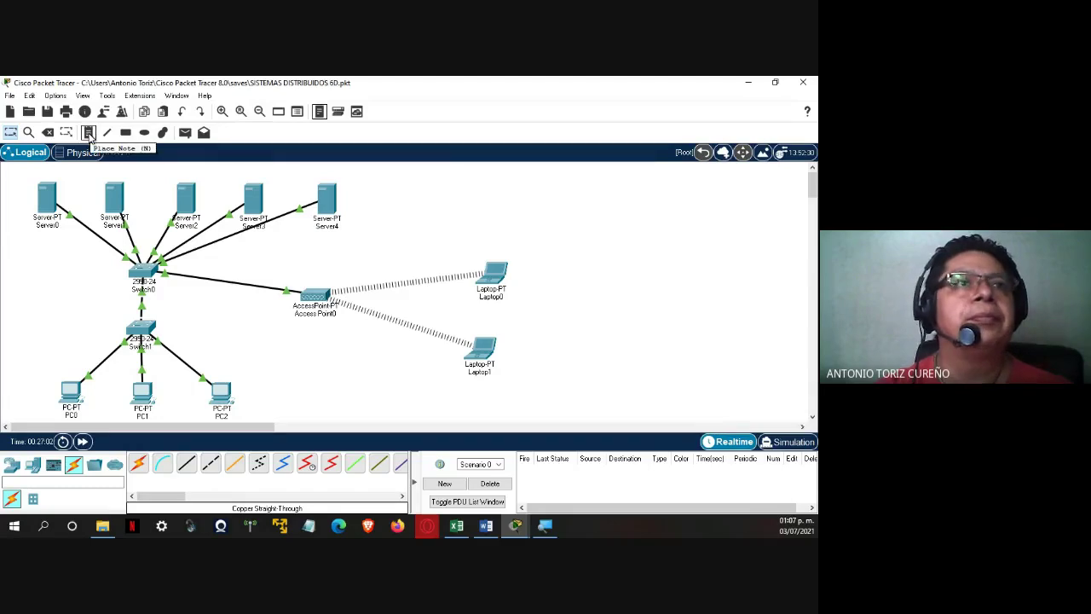
- Add text notes 192.168.1.101 above Server0 and 192.168.1.102 above Server1
left_click(89, 132)
left_click(23, 178)
type("192.168")
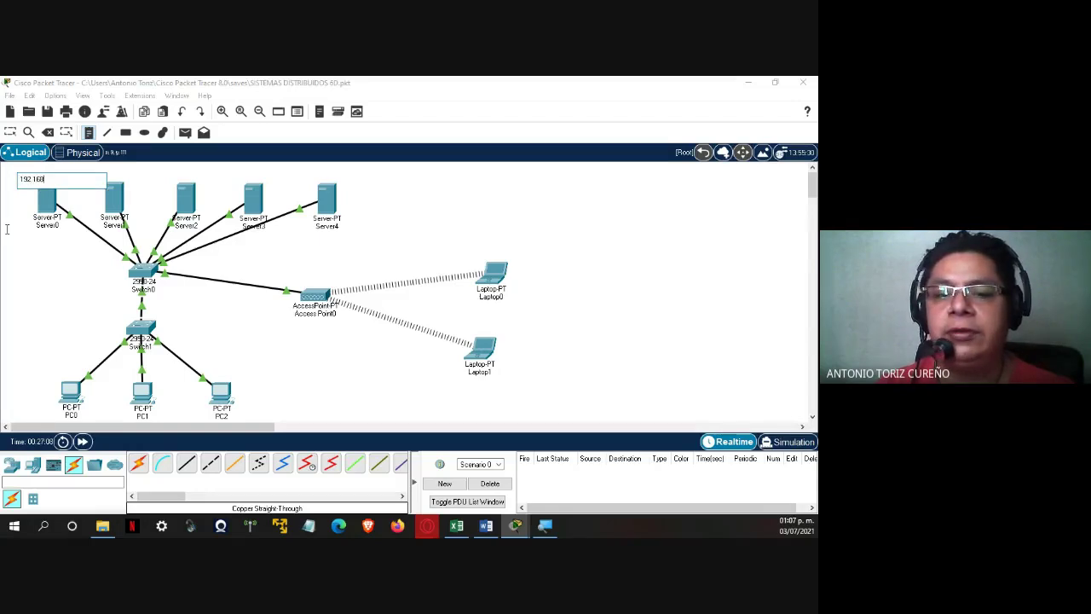
type(".1.101")
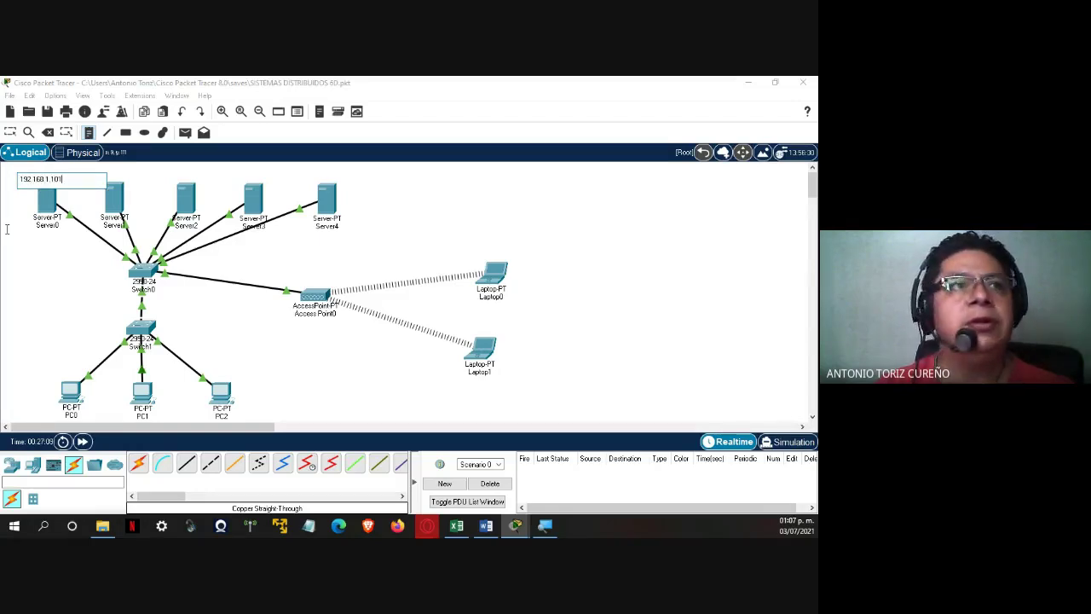
left_click(17, 292)
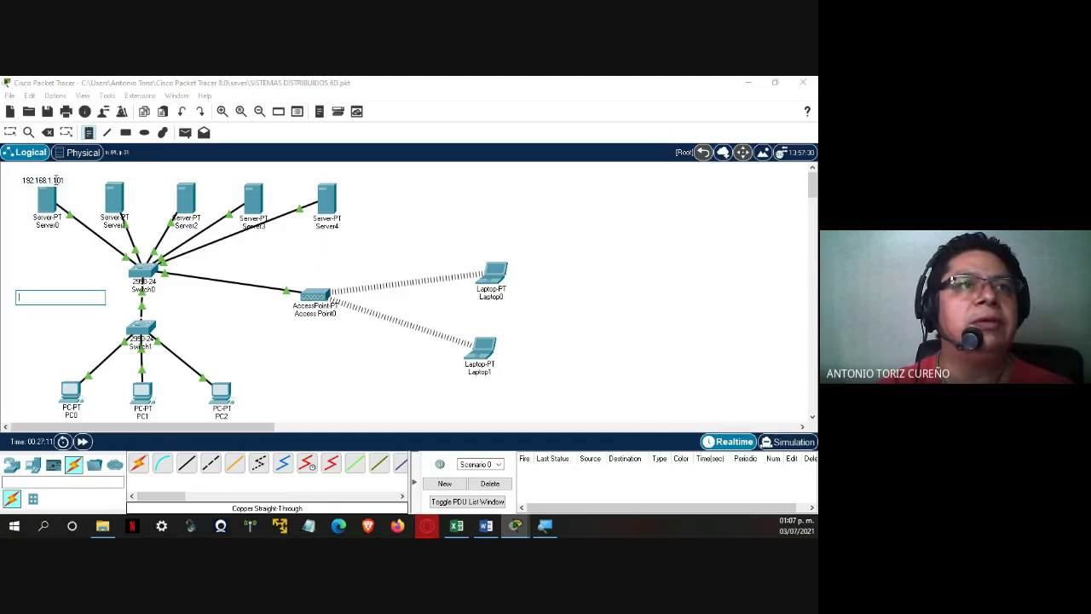
left_click(96, 174)
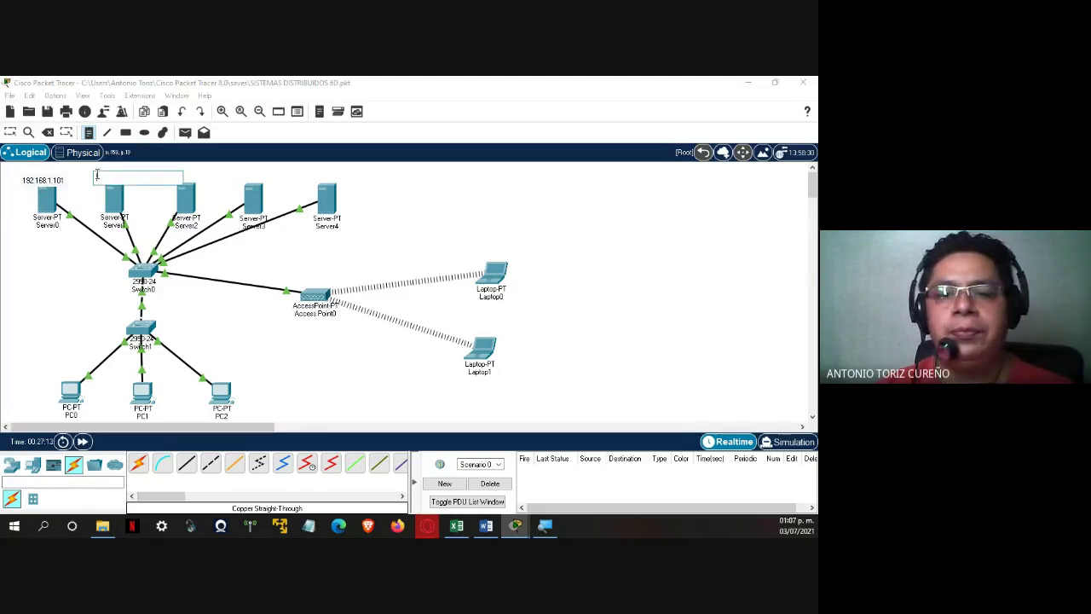
type("192")
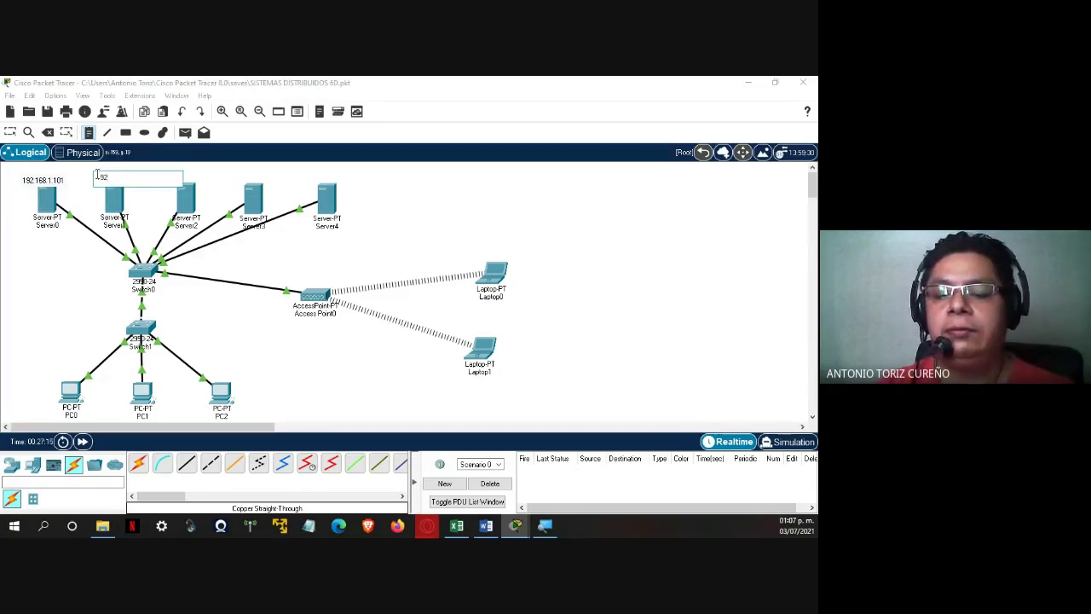
type(".168.1")
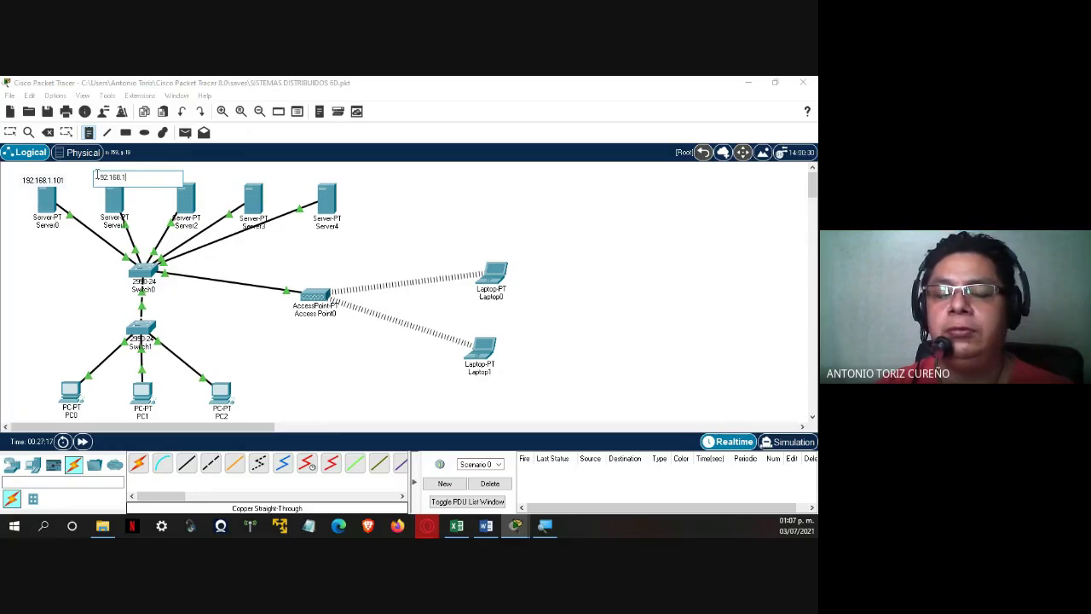
type(".102")
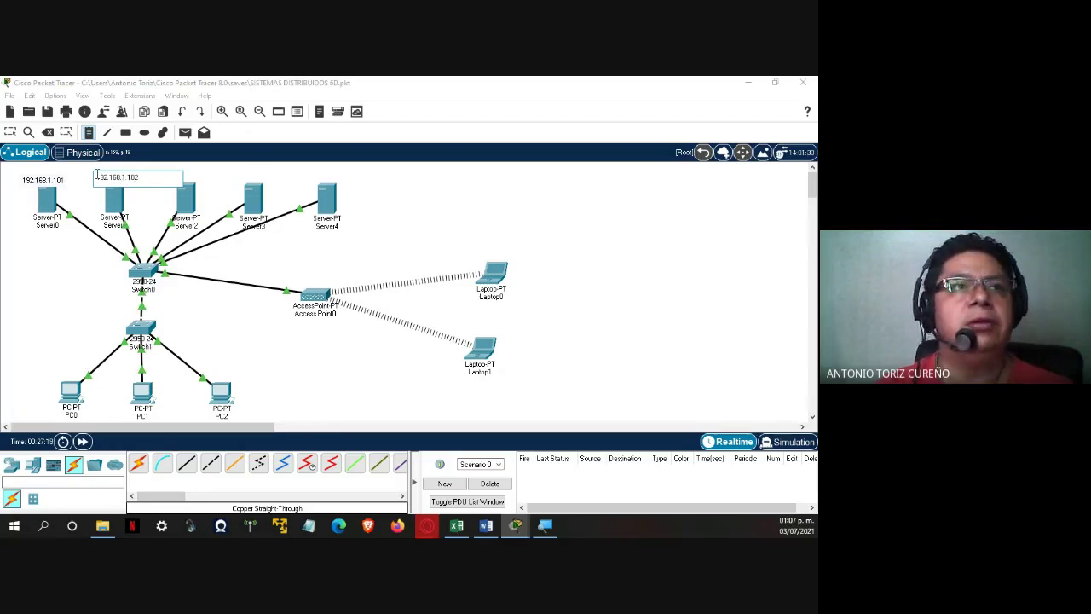
left_click(208, 250)
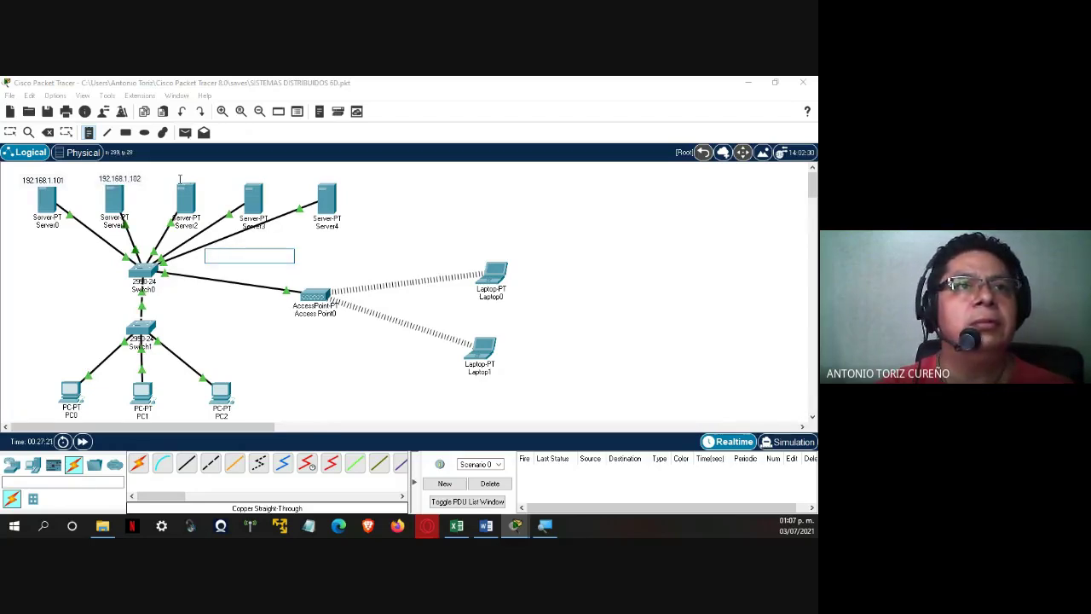
- Add notes 192.168.1.103, 192.168.1.104 and 192.168.1.105 above Server2, Server3 and Server4
left_click(167, 176)
type("192.168")
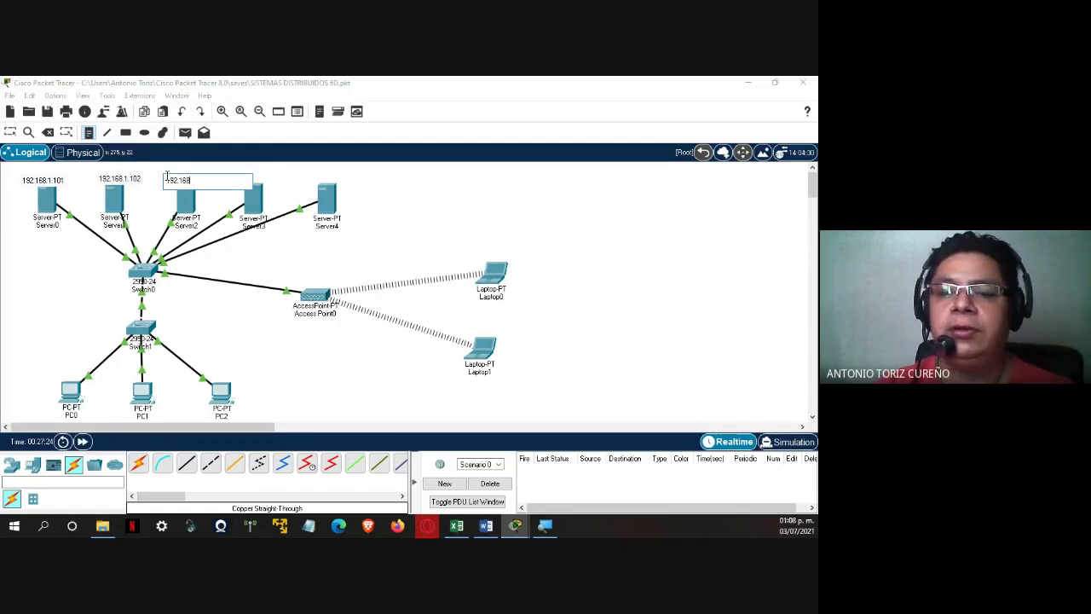
type(".1.103")
left_click(277, 253)
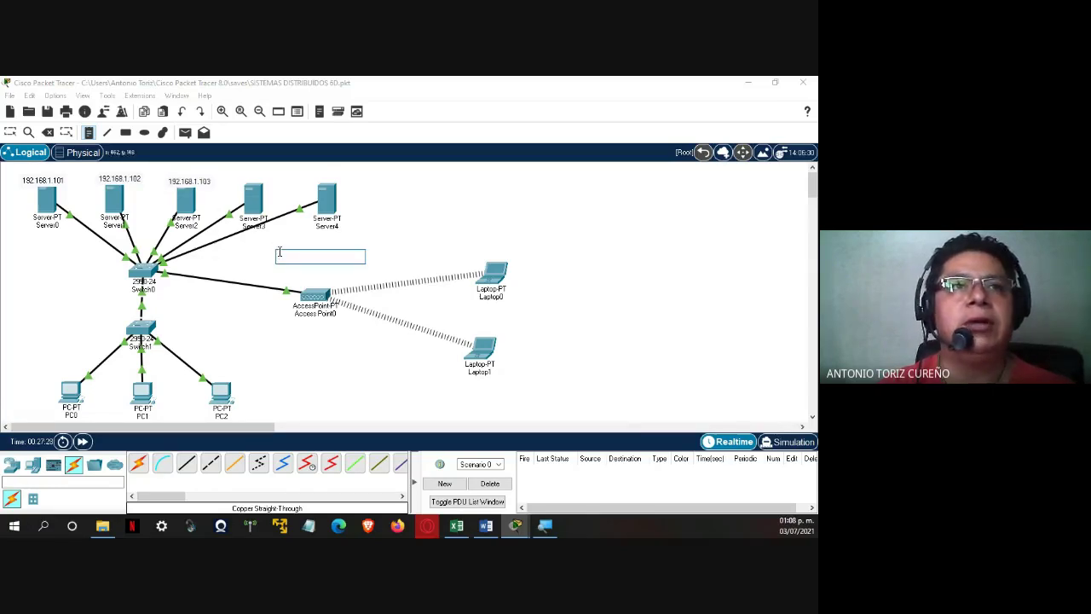
left_click(236, 177)
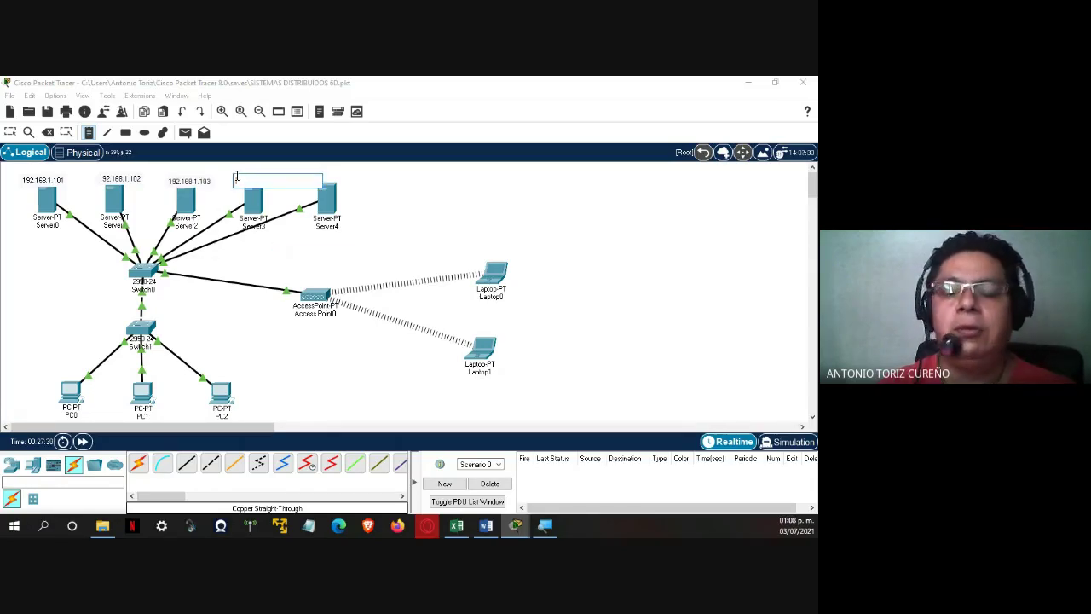
type("192.168.1.104")
left_click(295, 238)
left_click(256, 182)
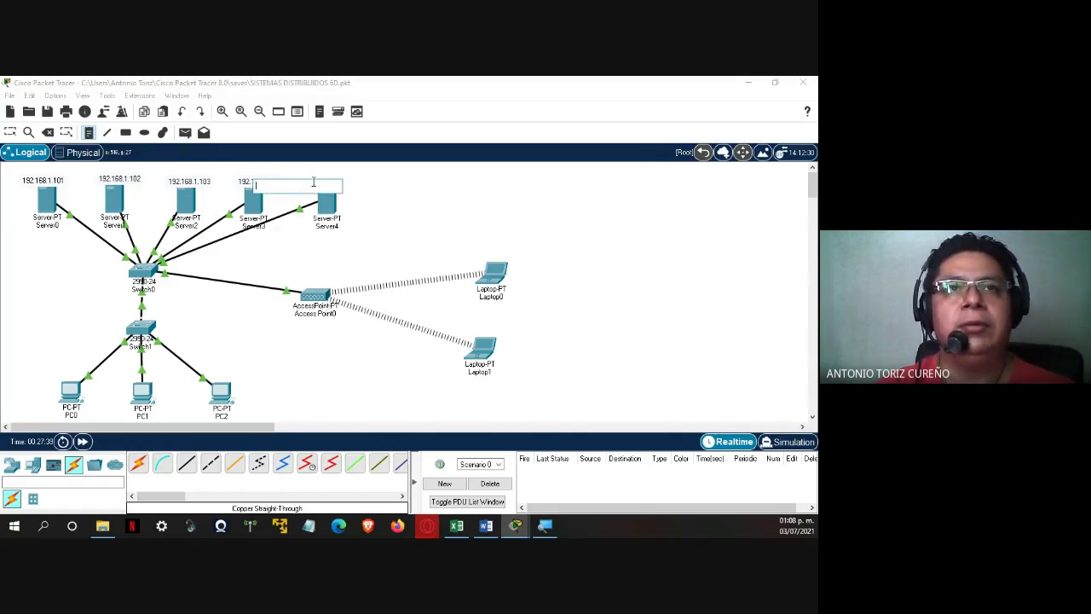
type("1")
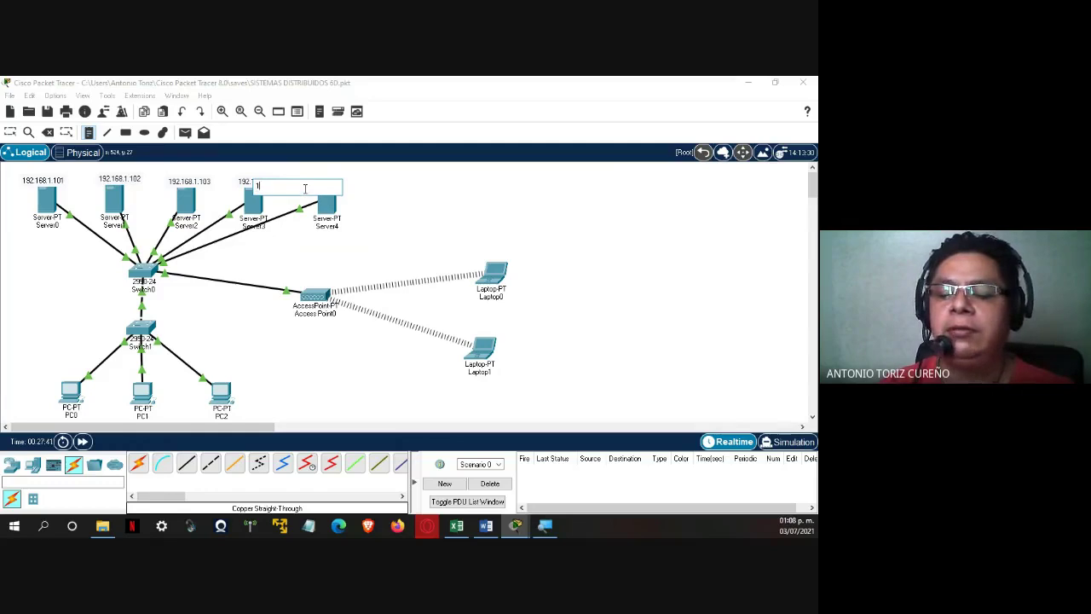
type("92.168.1.105")
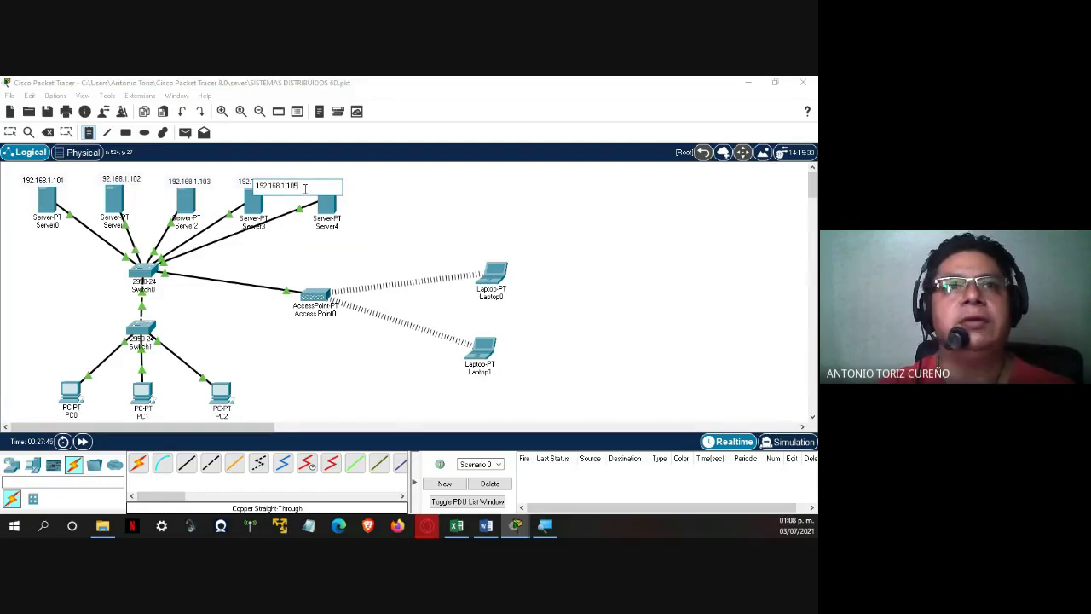
left_click(349, 231)
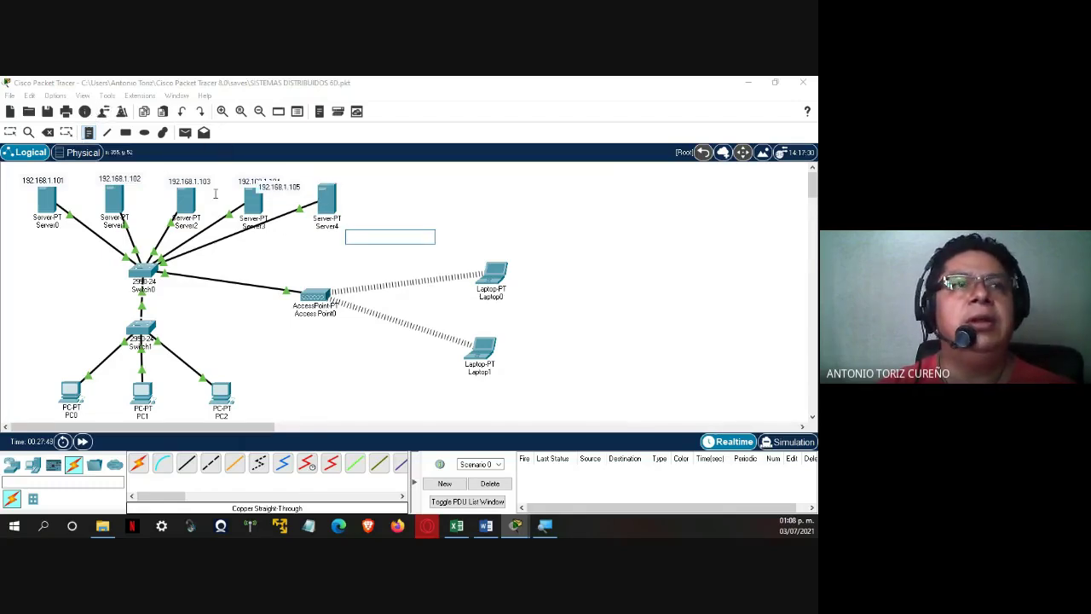
left_click(277, 185)
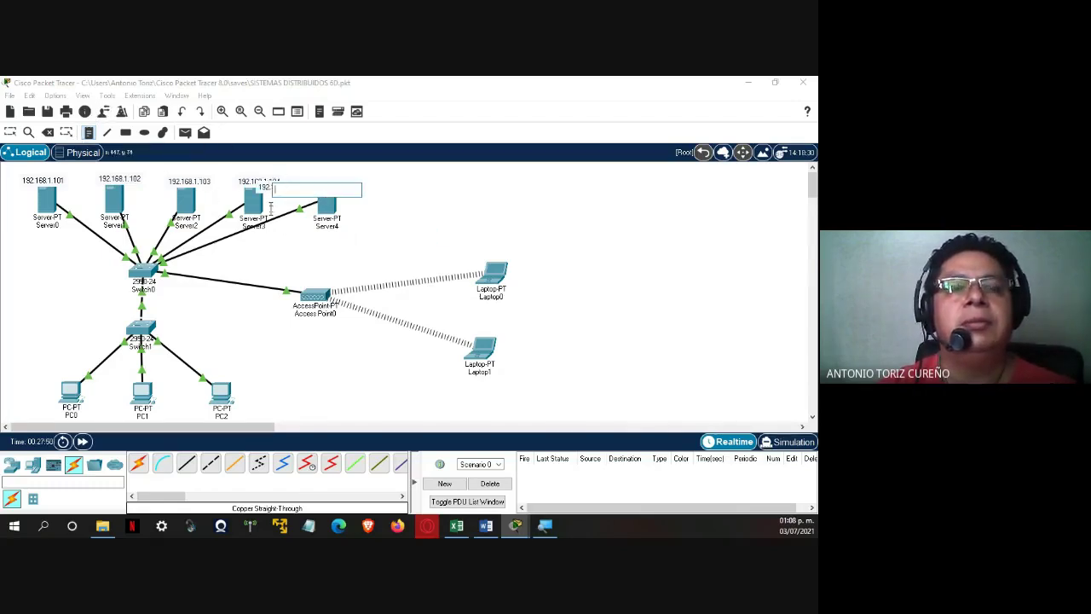
key("Escape")
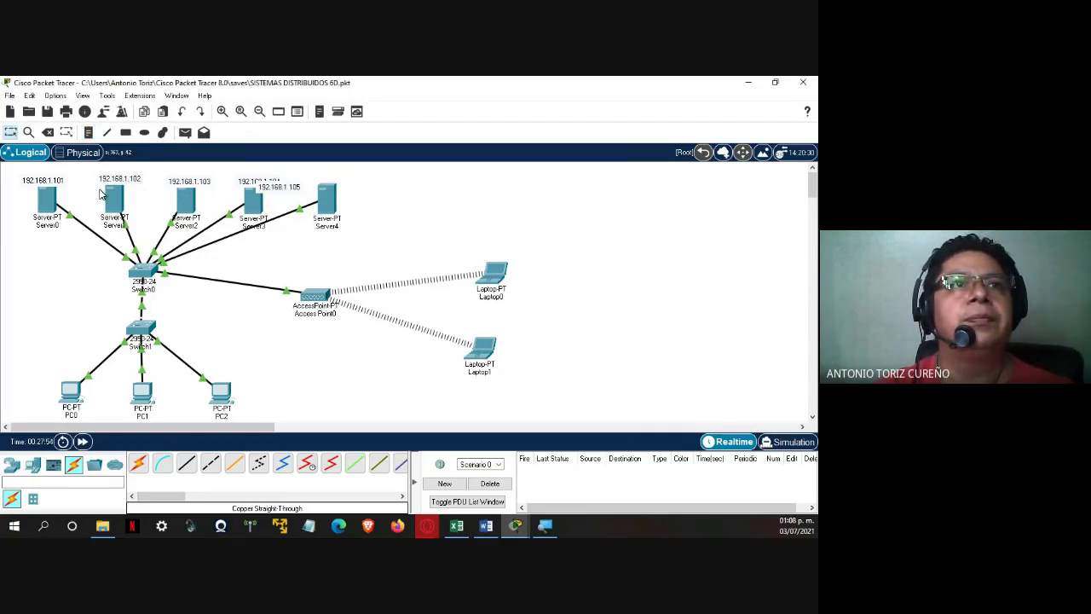
- Drag the 192.168.1.104, 192.168.1.103 and 192.168.1.101 notes into one aligned row above their servers
left_click_drag(272, 191, 338, 181)
left_click(288, 192)
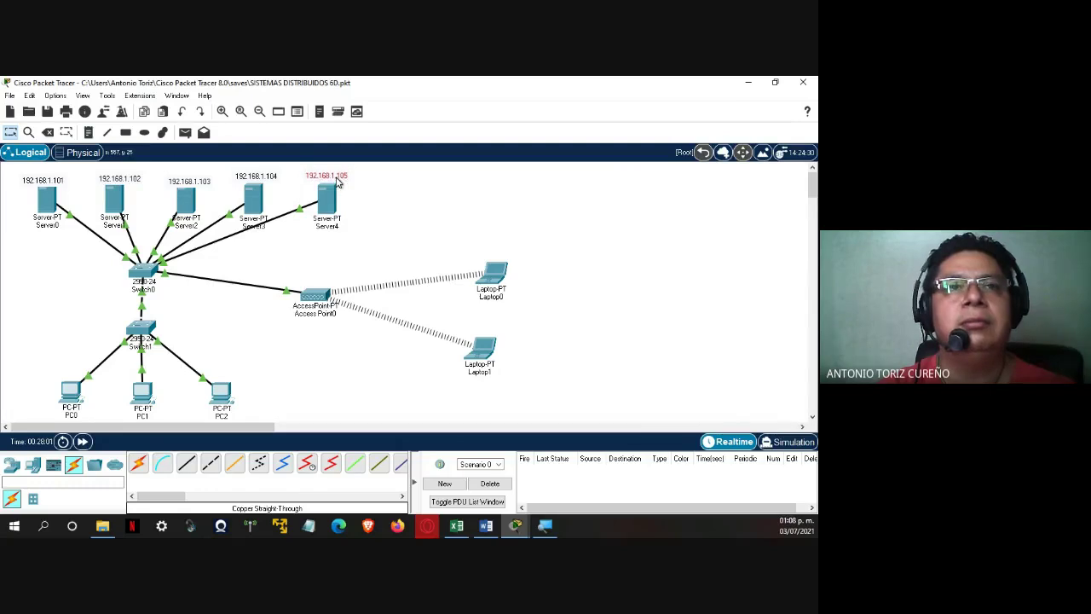
left_click_drag(195, 184, 131, 182)
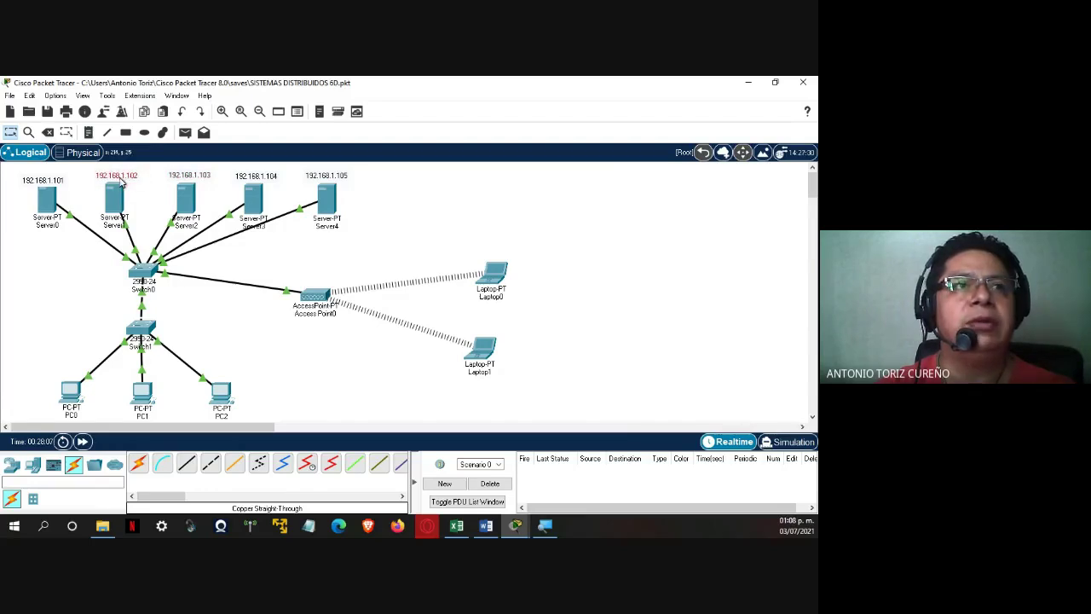
left_click_drag(45, 184, 50, 178)
left_click(70, 331)
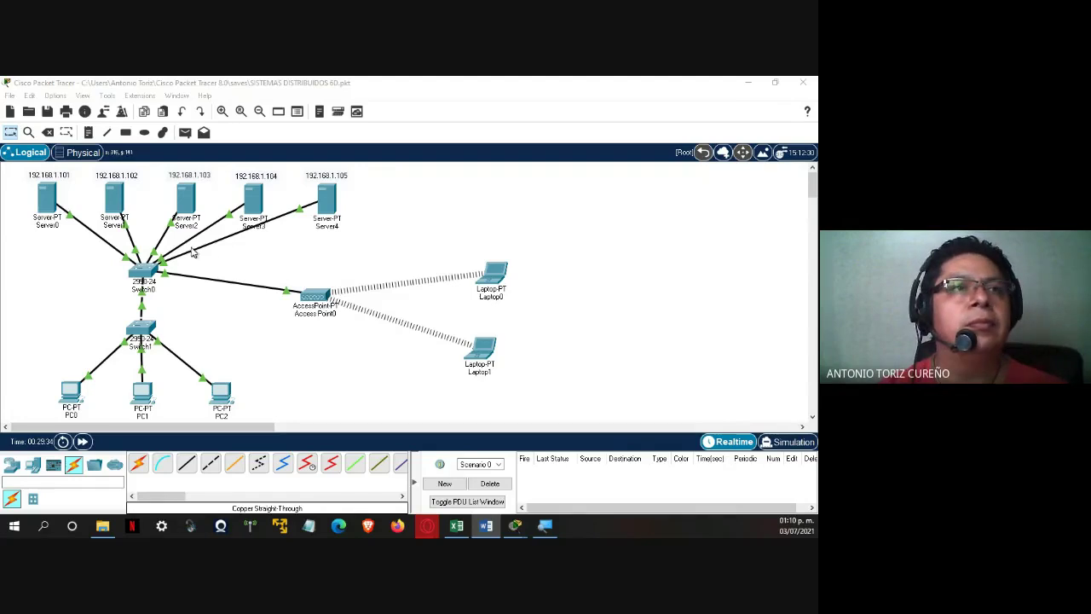
- Rename Server0 to WEB
left_click(49, 225)
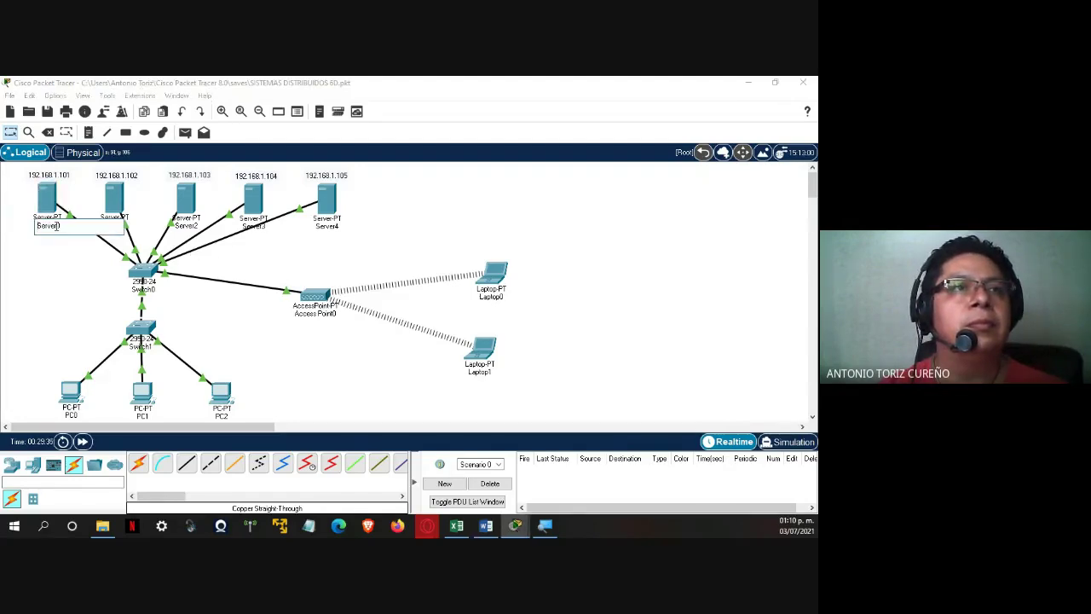
left_click(52, 292)
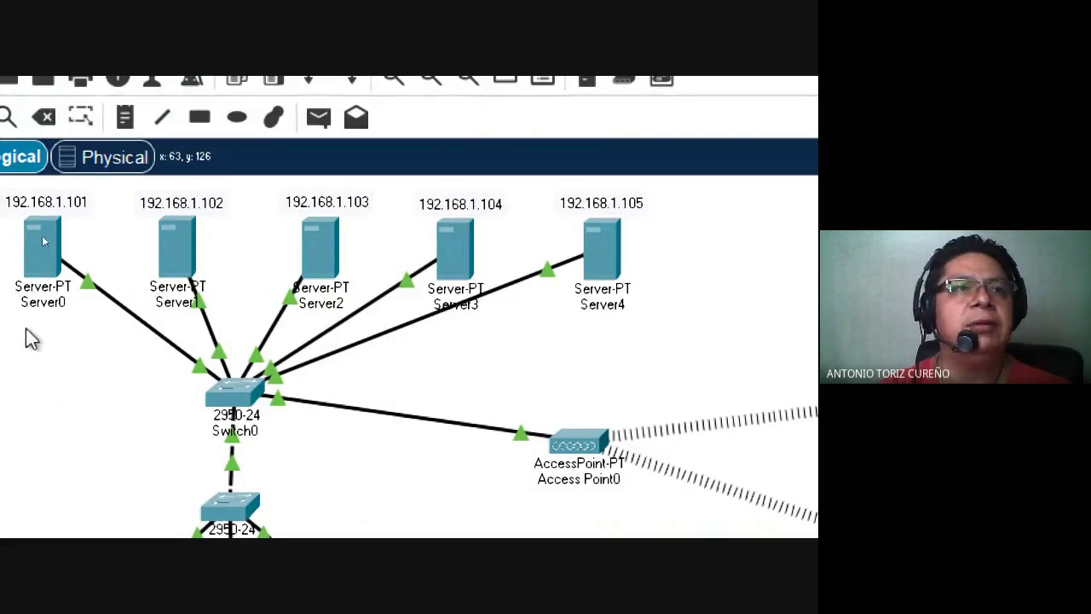
left_click(61, 304)
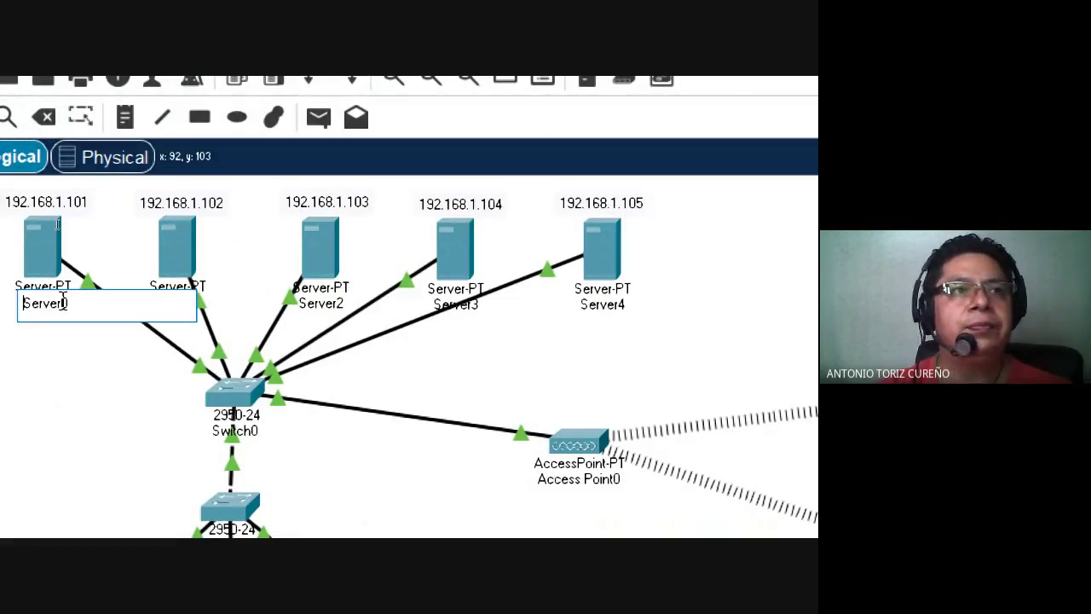
left_click_drag(67, 304, 12, 305)
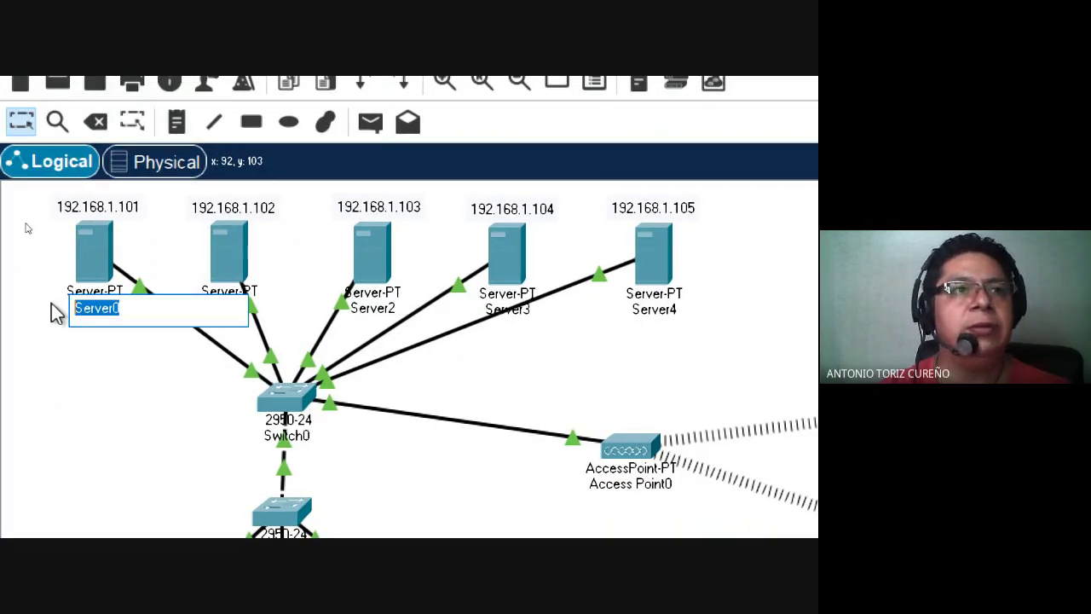
type("WEB")
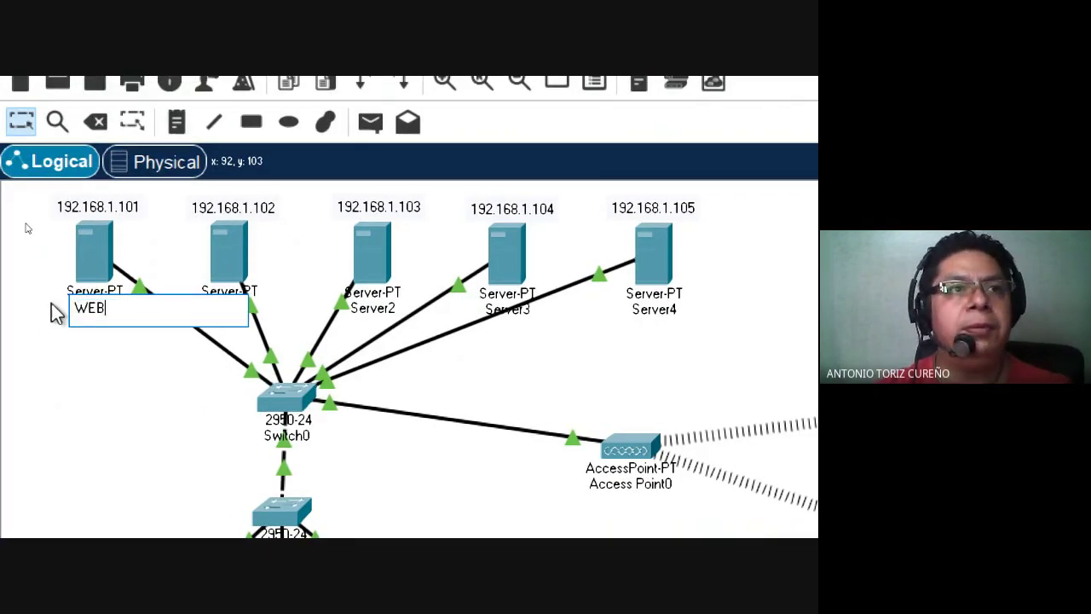
left_click(125, 370)
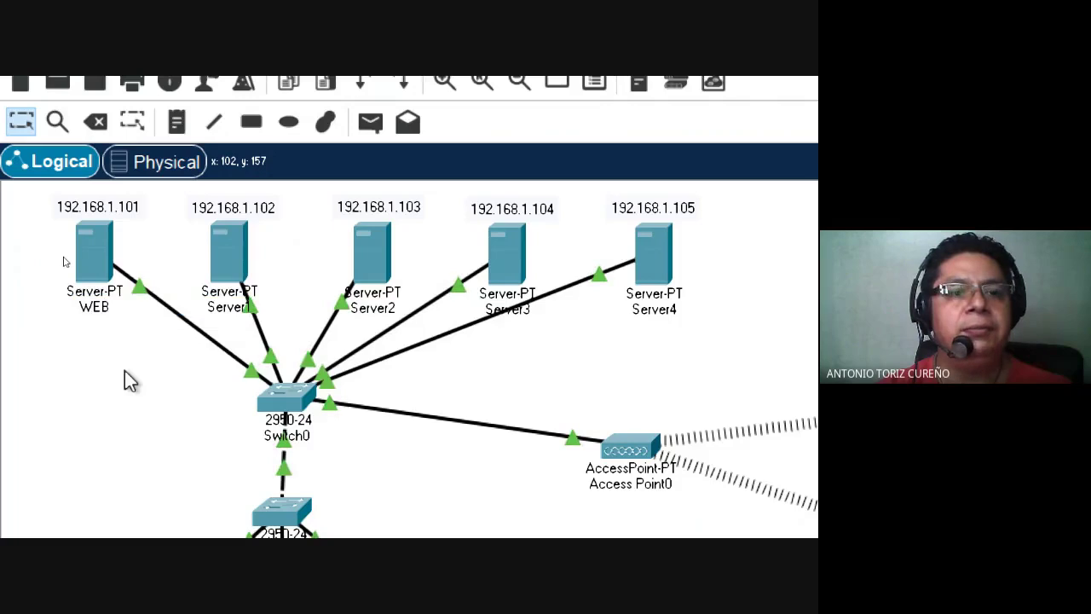
- Rename Server1 to DNS and Server2 to DHCP
left_click(230, 308)
double_click(246, 308)
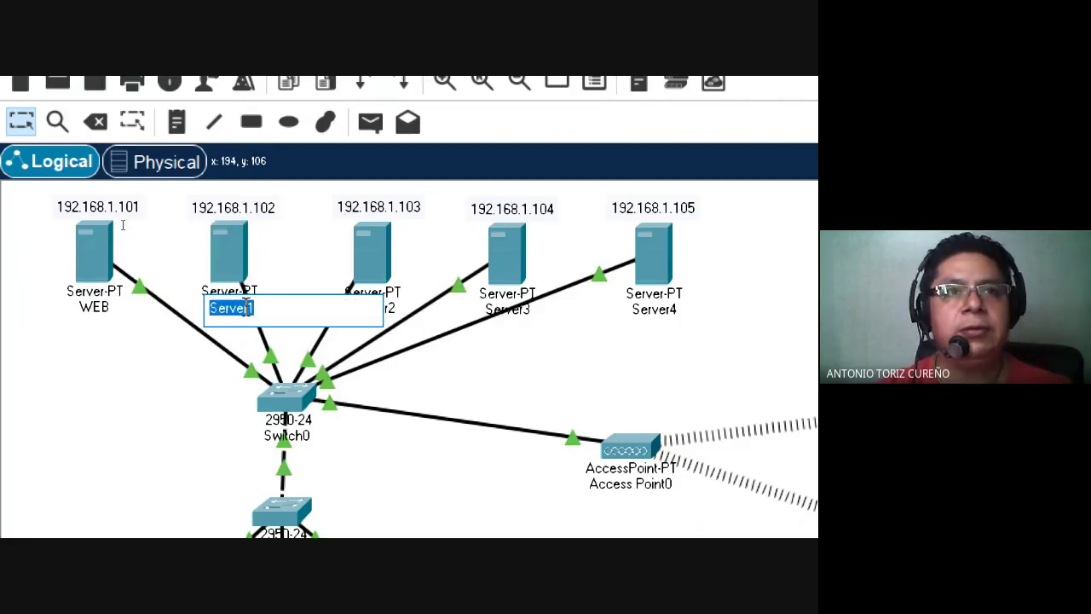
type("DNS")
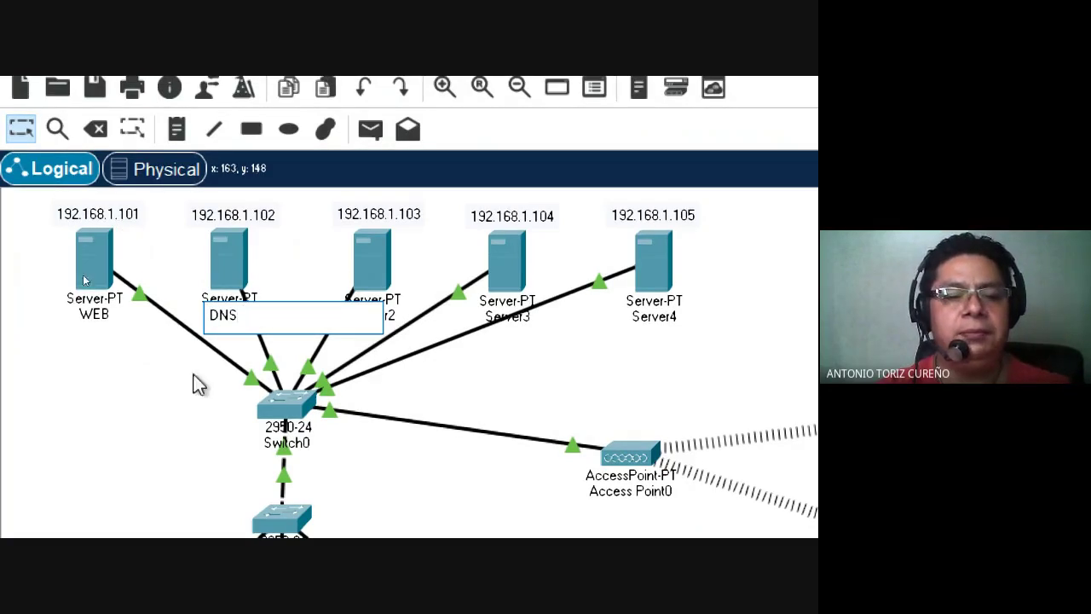
key("Return")
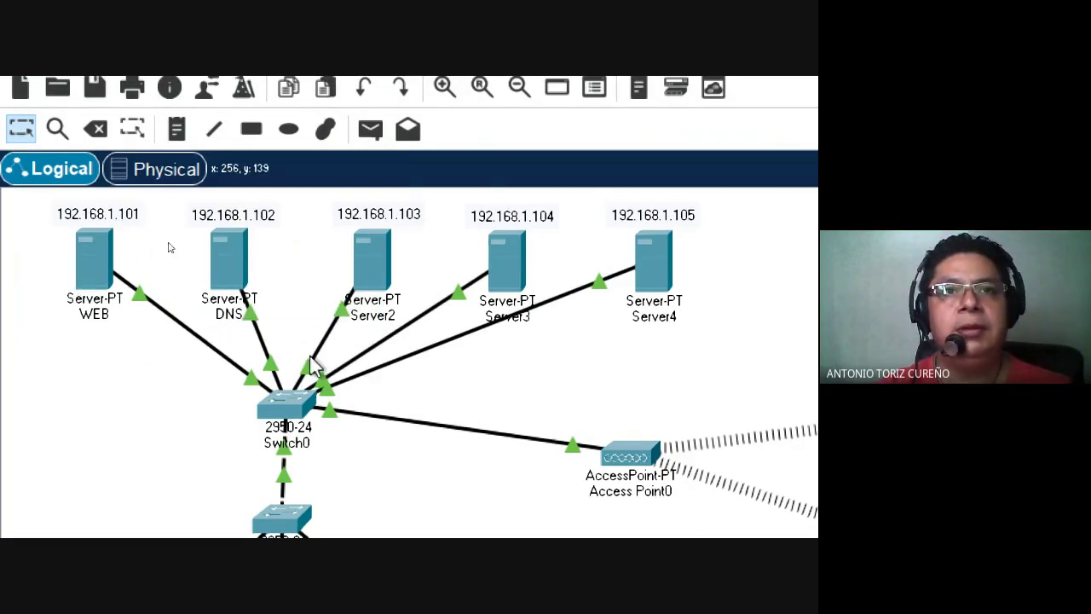
left_click(381, 319)
double_click(377, 315)
type("DHCP")
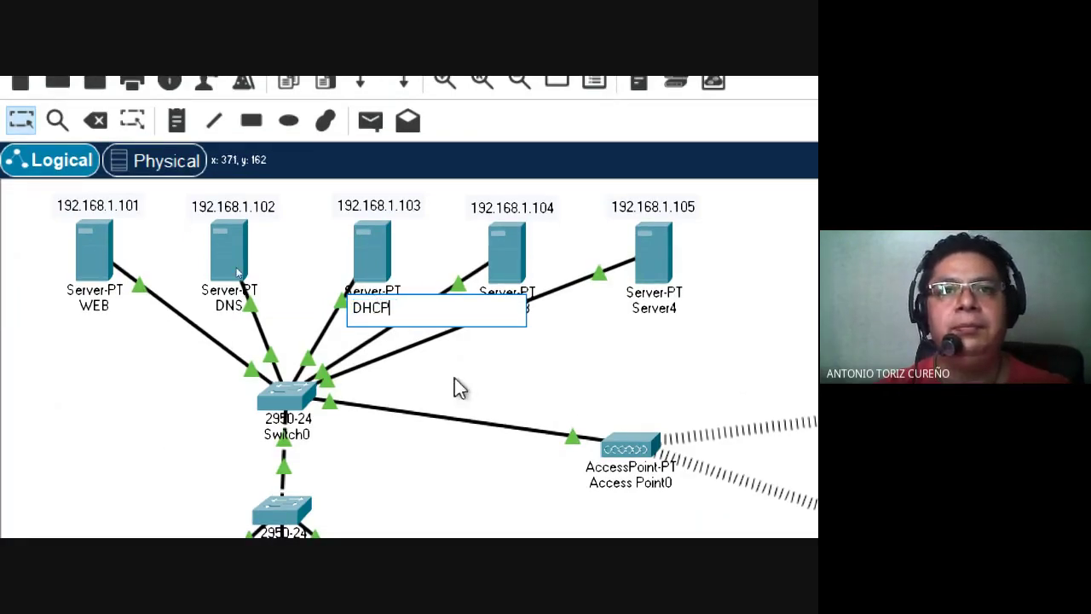
key("Return")
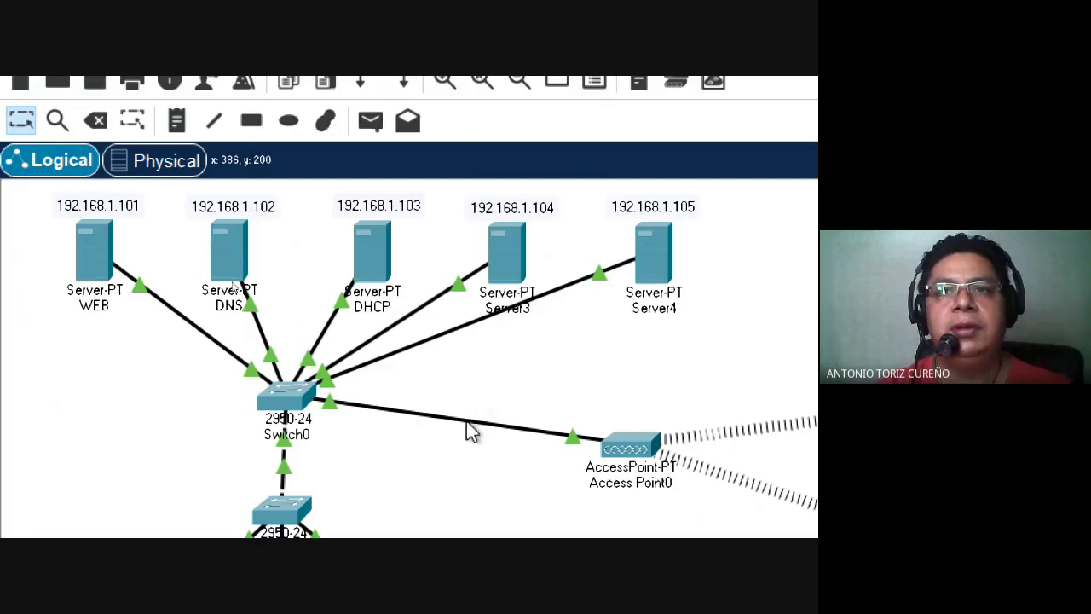
- Rename Server3 to CORREO and nudge it slightly into place
left_click(518, 309)
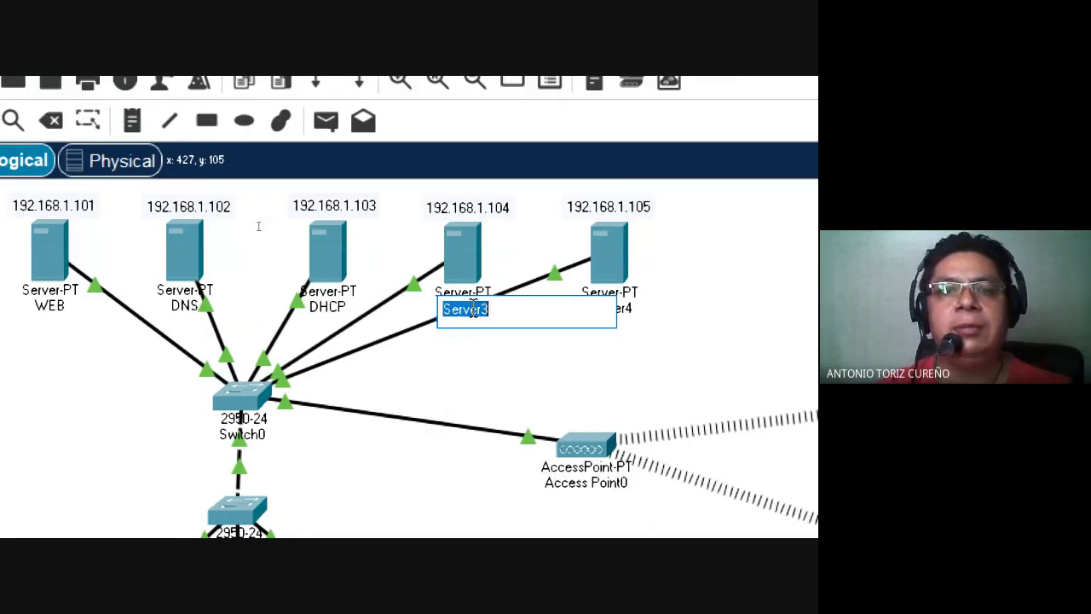
double_click(517, 309)
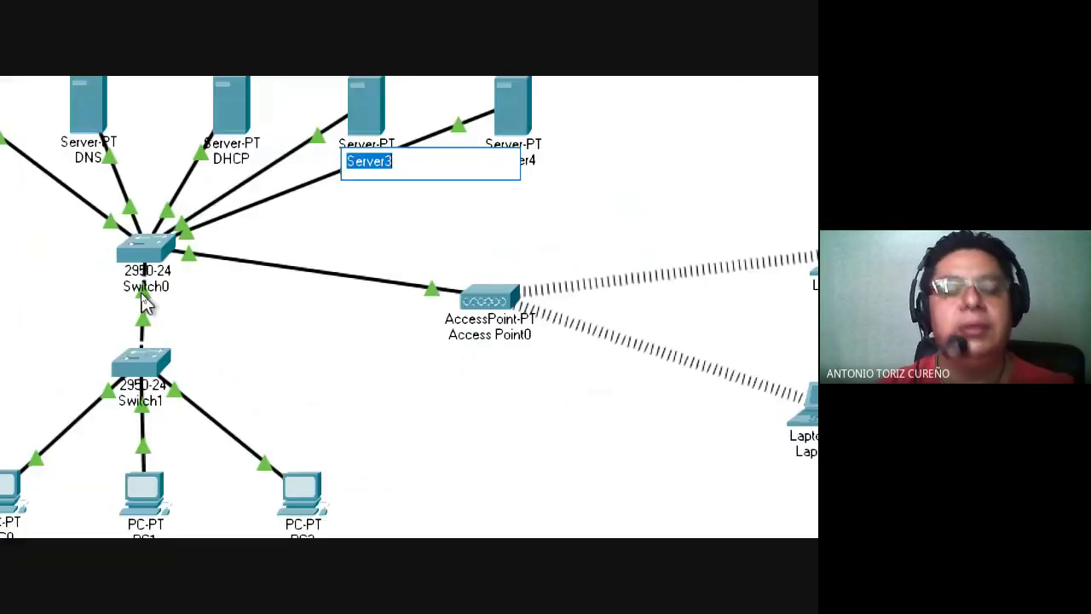
type("CORREO")
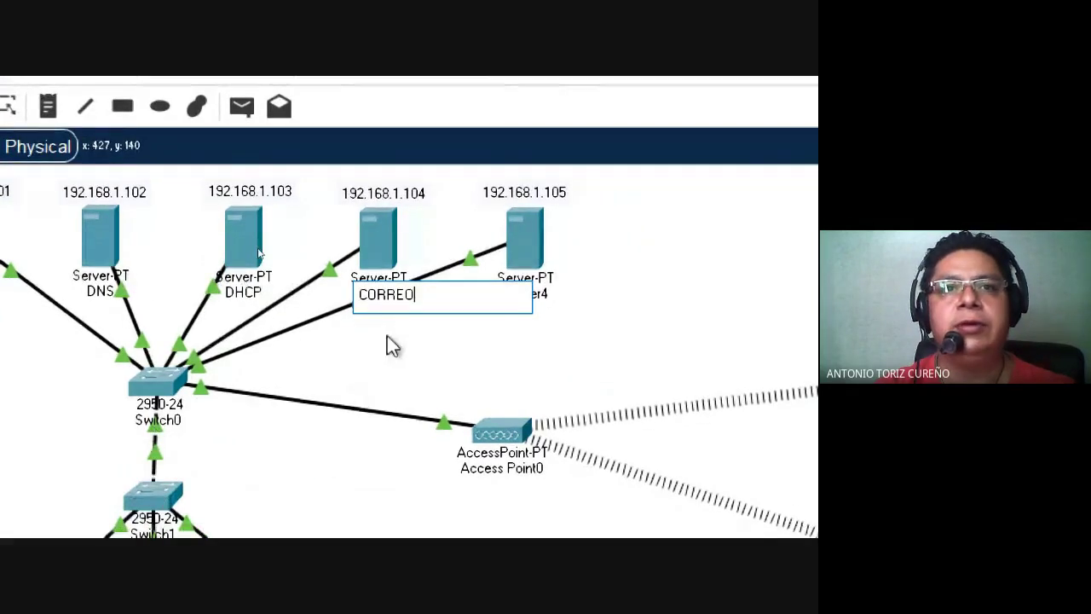
key("Return")
left_click(372, 291)
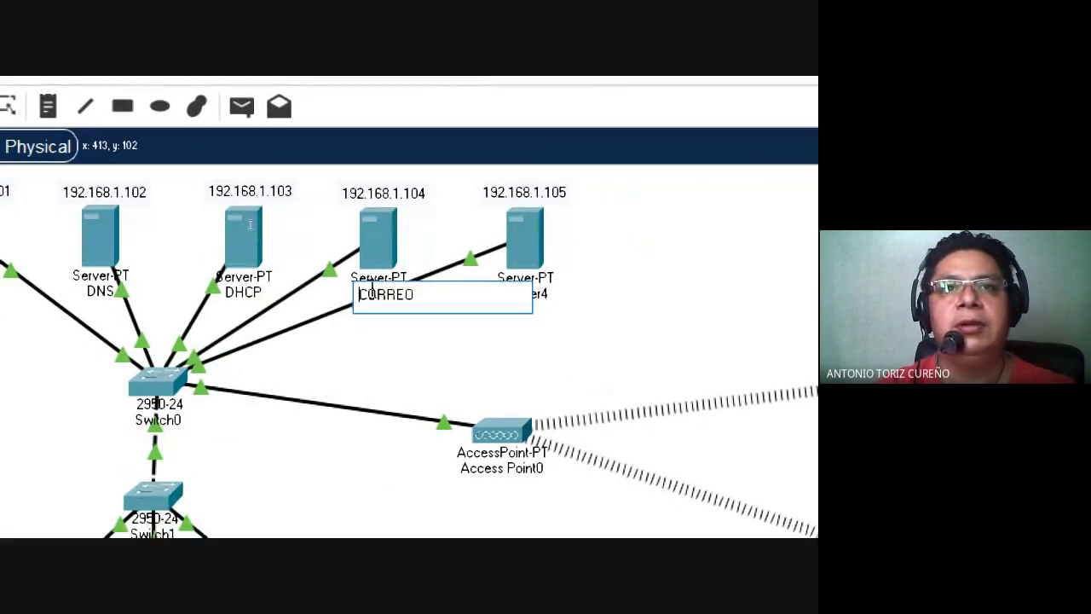
left_click(383, 310)
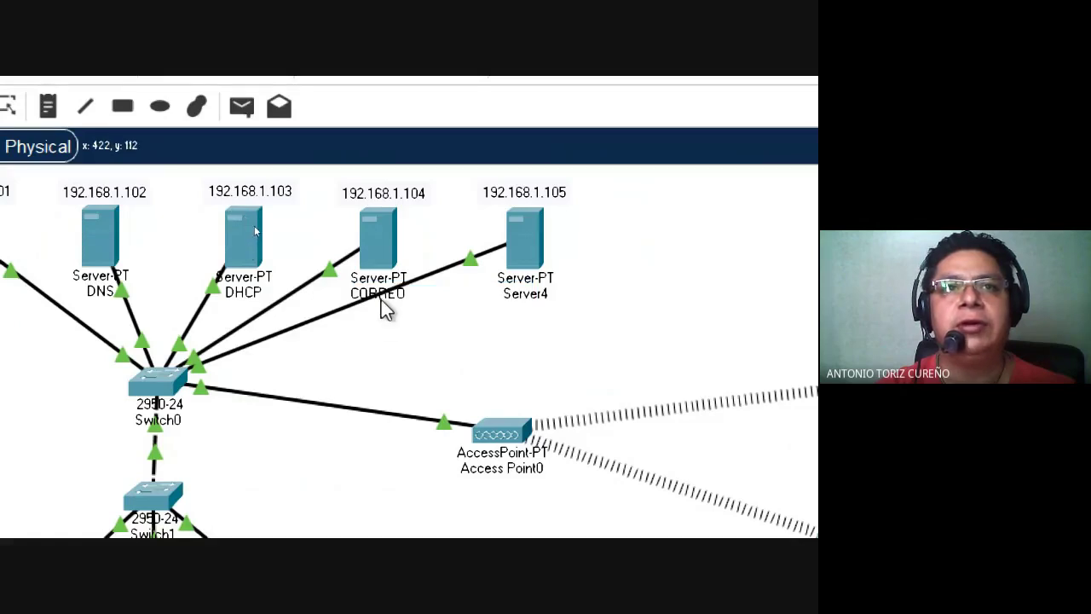
mouse_move(383, 304)
left_mouse_down()
mouse_move(364, 297)
mouse_move(372, 292)
mouse_move(355, 300)
mouse_move(382, 321)
left_mouse_up()
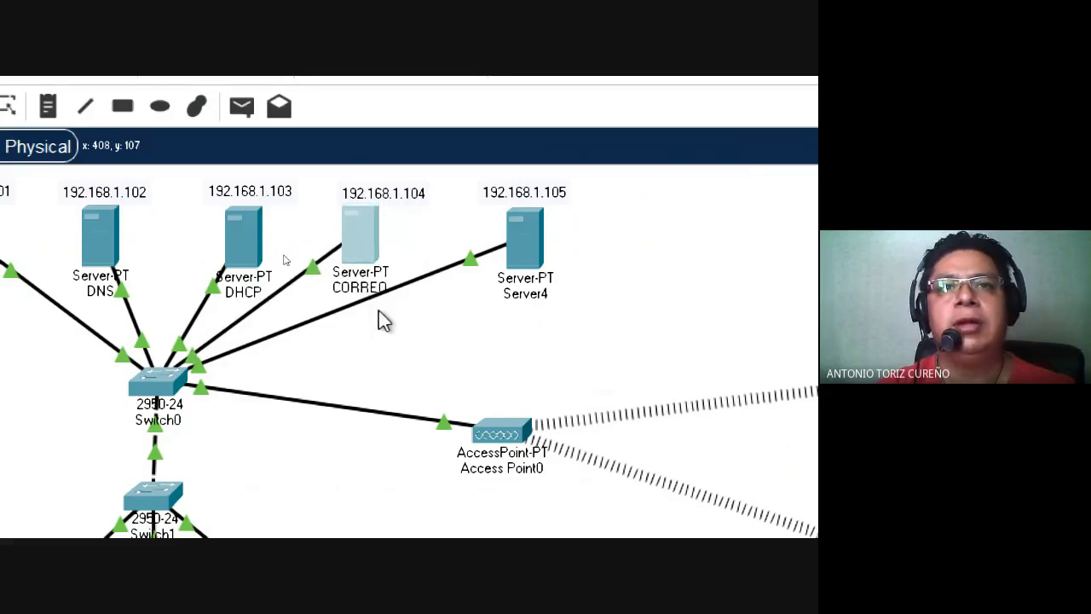
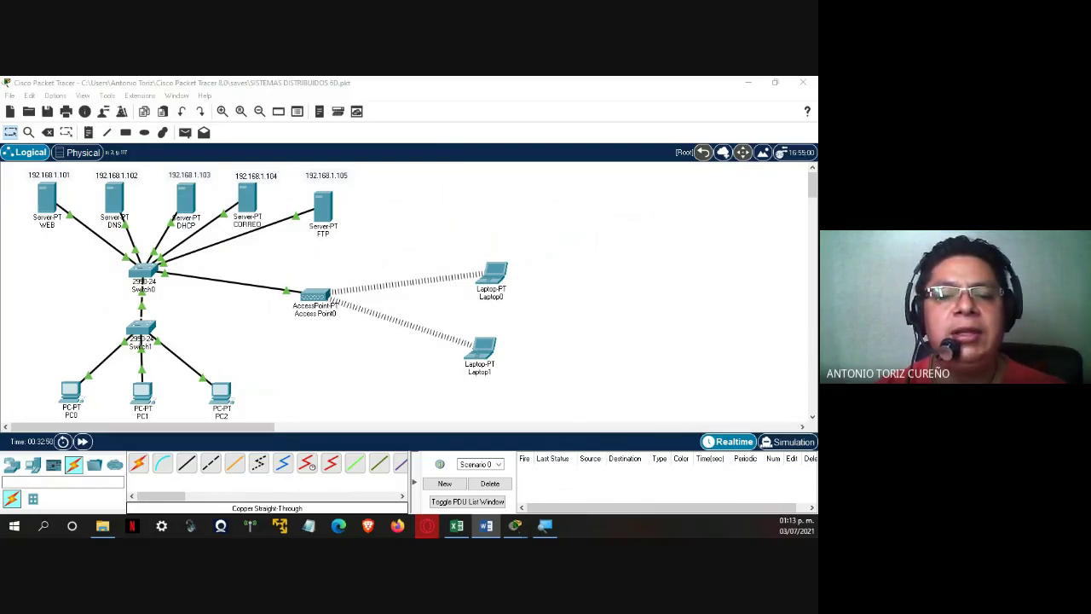
- Open the WEB server's configuration window to its Desktop applications
left_click(47, 201)
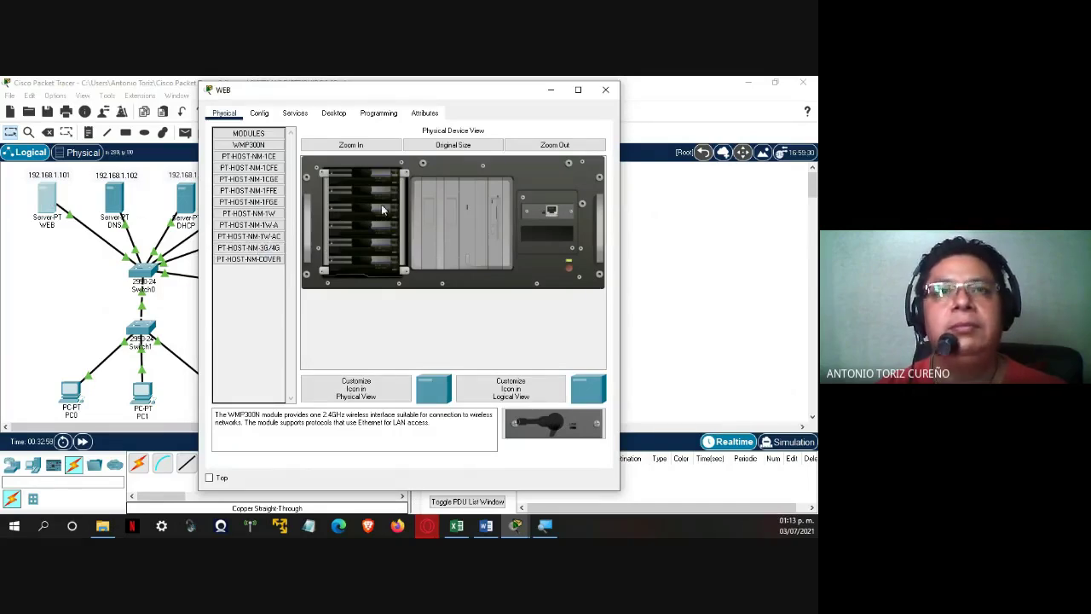
left_click(341, 120)
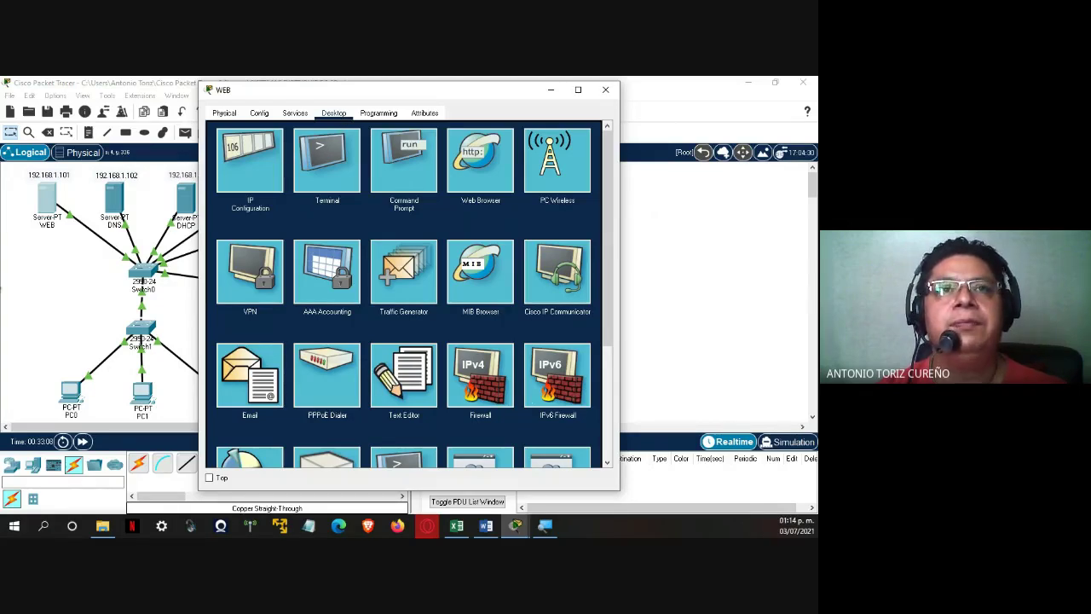
- Give the WEB server static IP 192.168.1.101, mask 255.255.255.0 and DNS server 192.168.1.102
left_click(240, 150)
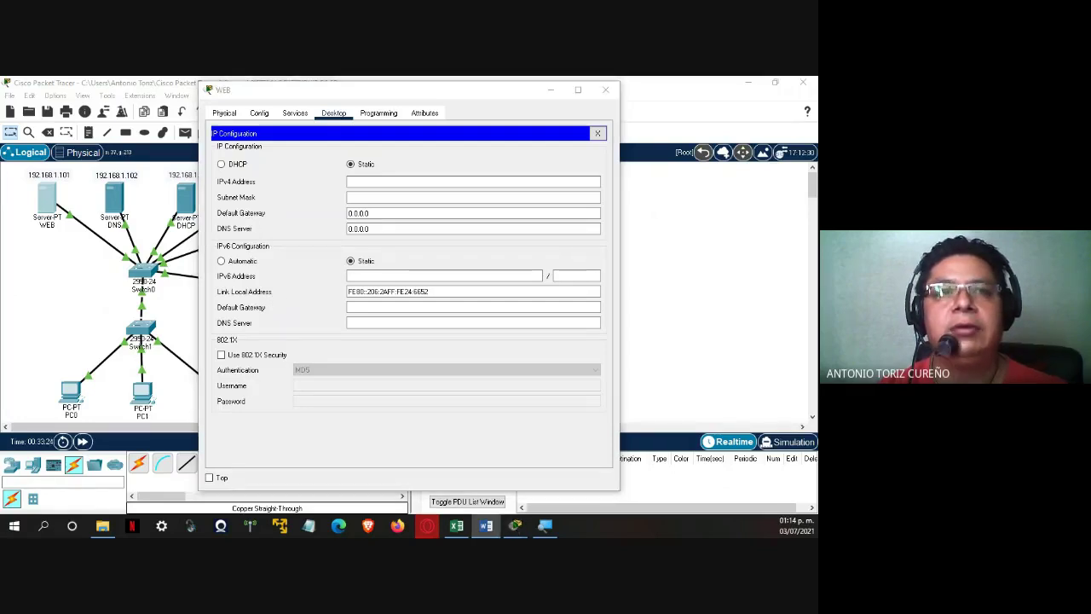
left_click(374, 181)
type("192")
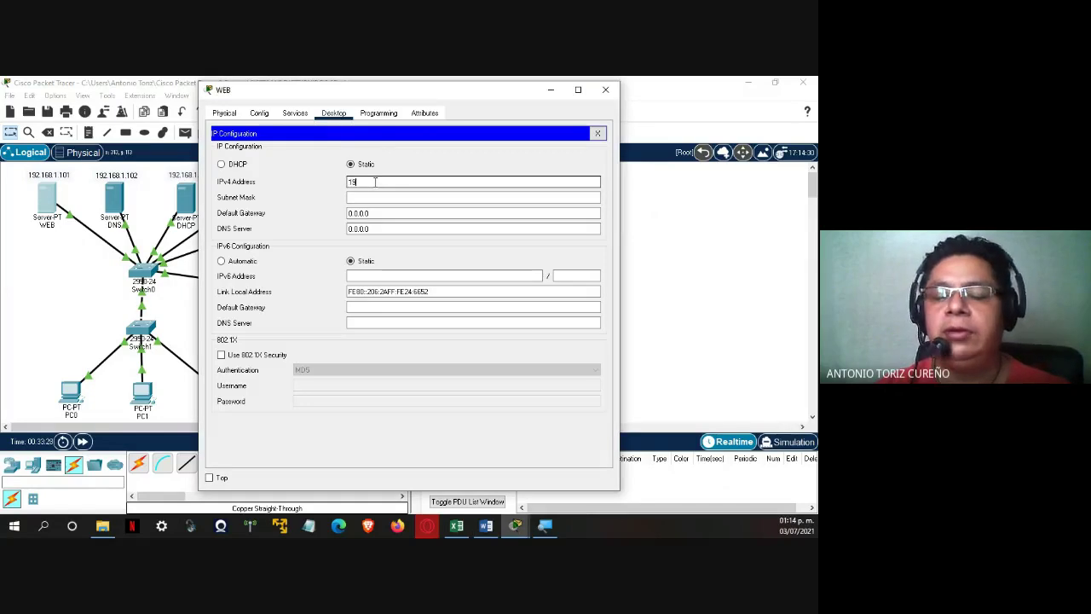
type(".168")
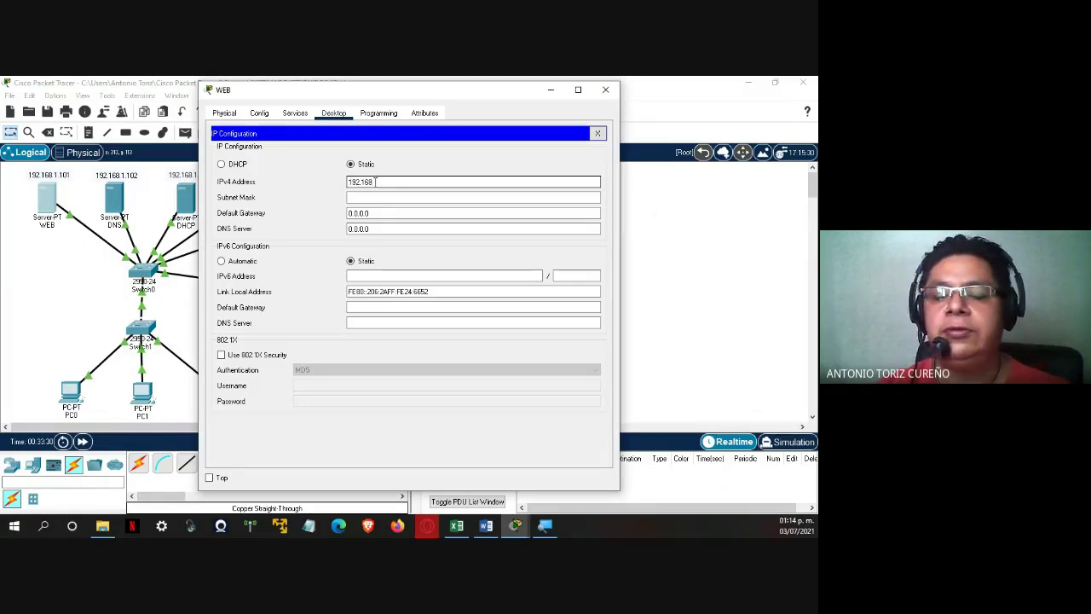
type(".1.102")
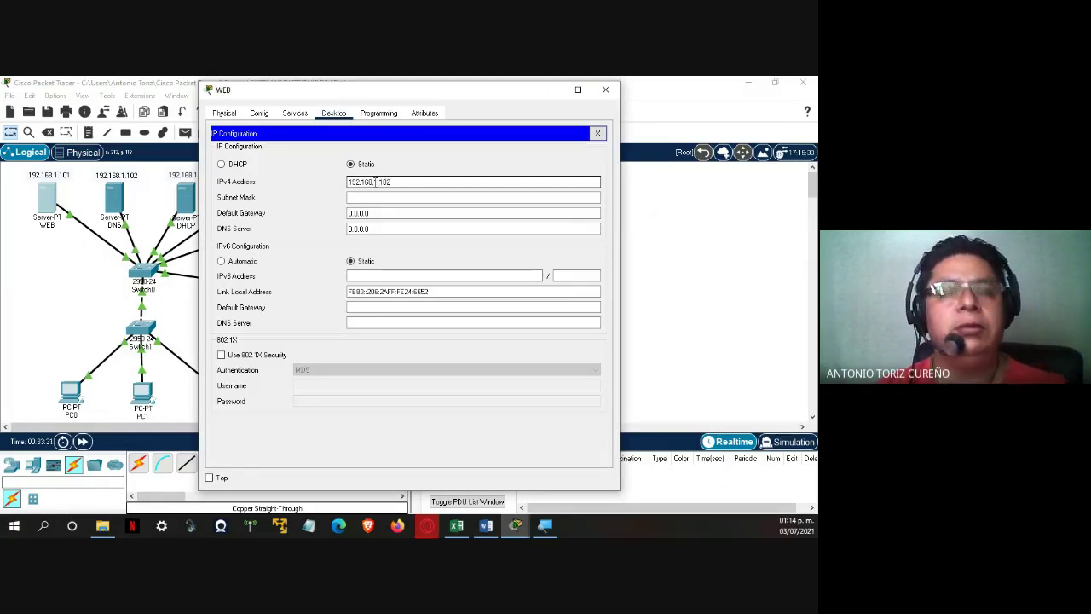
key("BackSpace")
type("1")
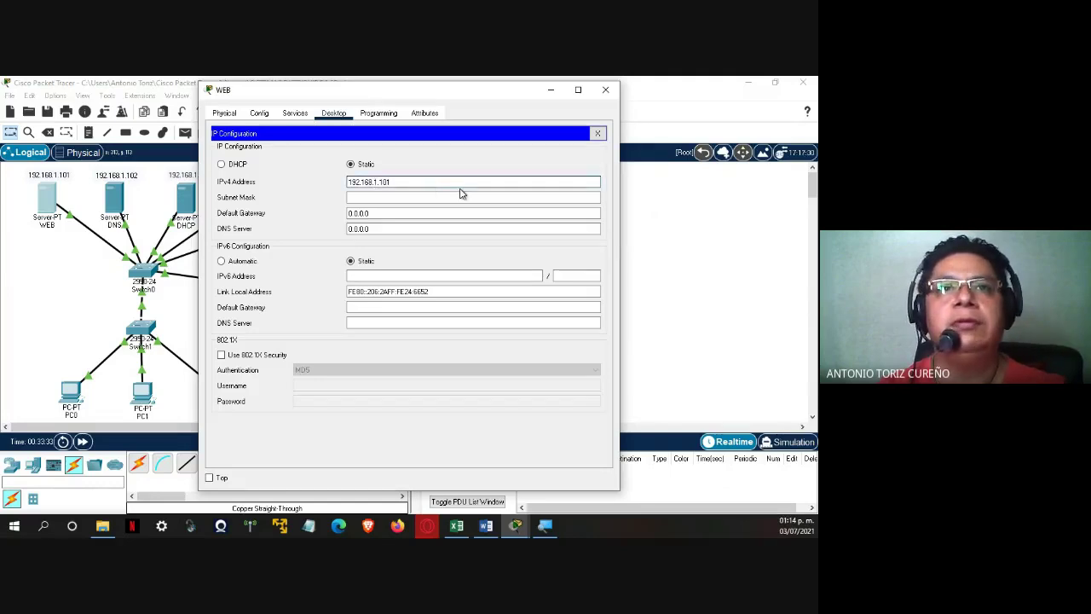
left_click(463, 197)
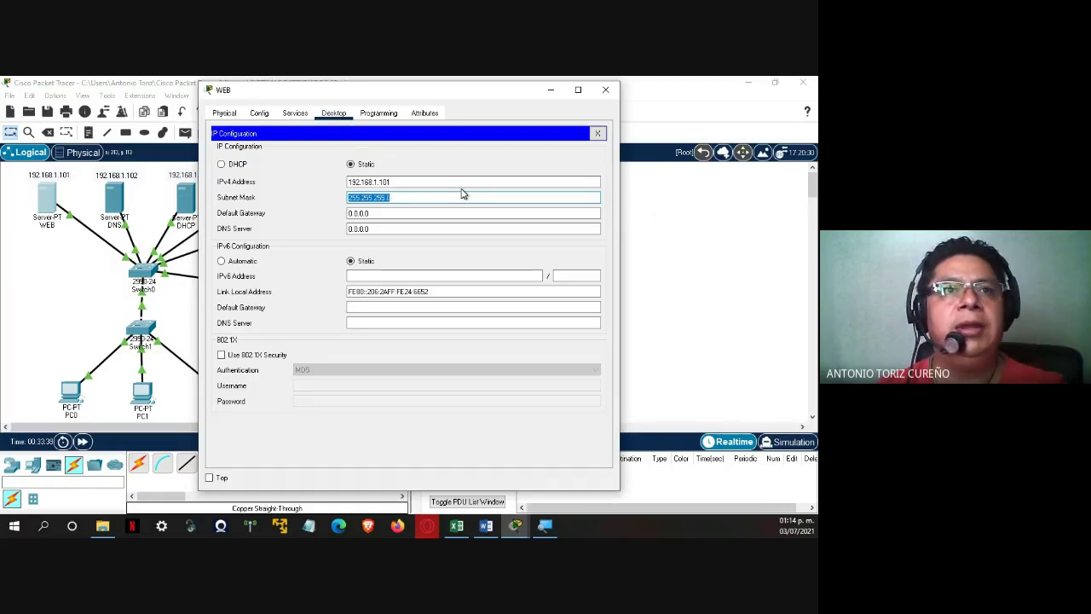
key("Tab")
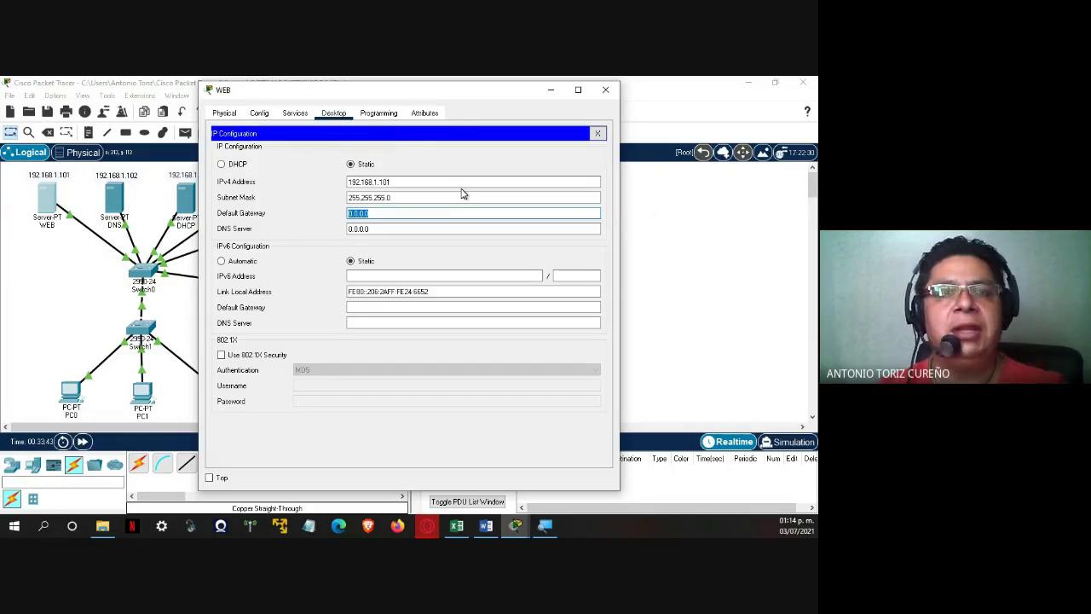
key("Tab")
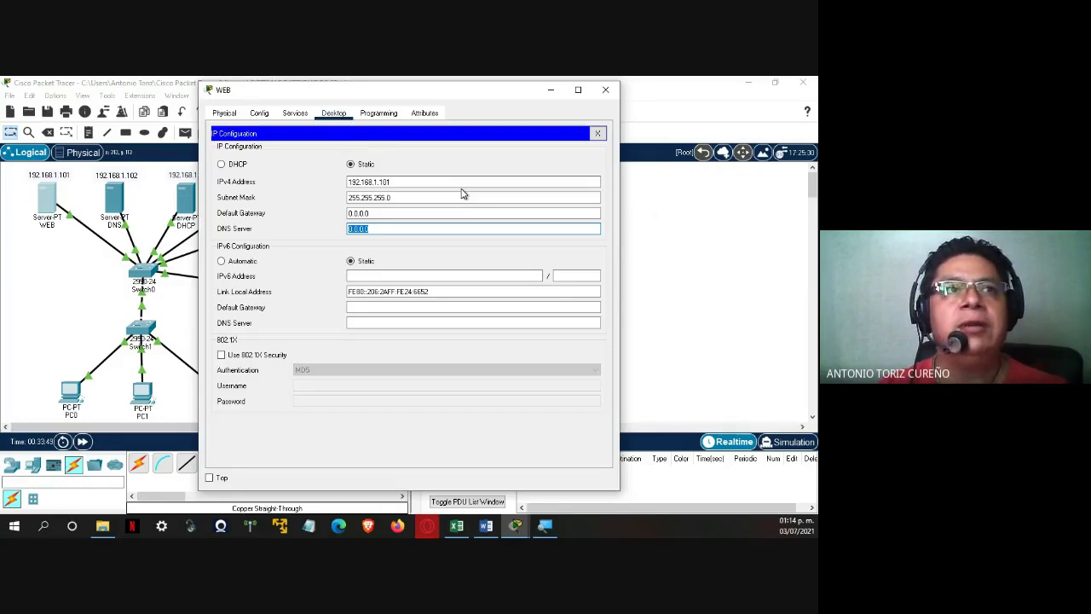
type("192")
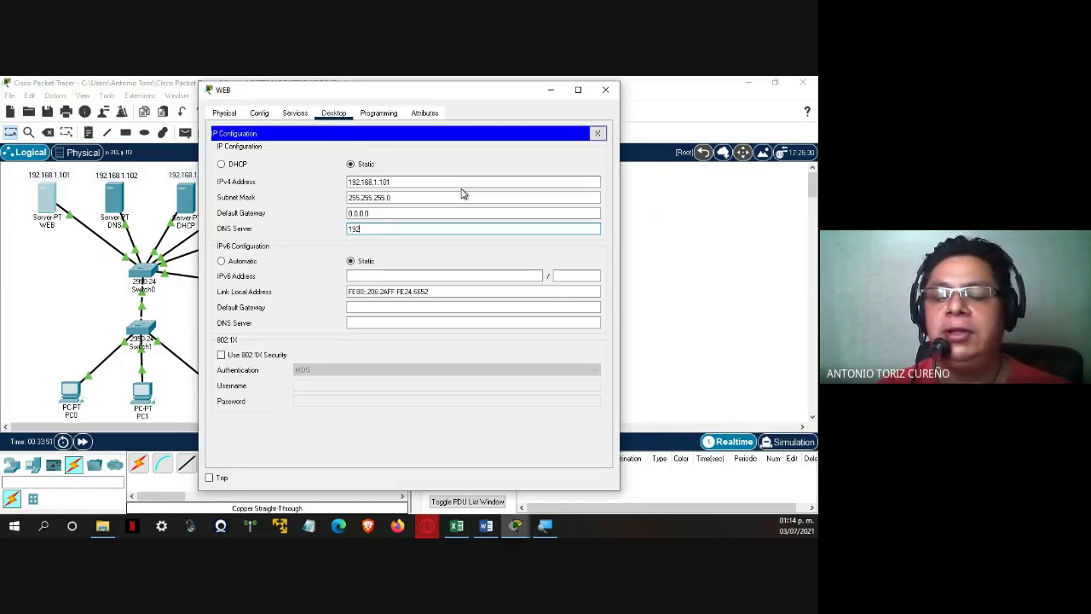
type(".168")
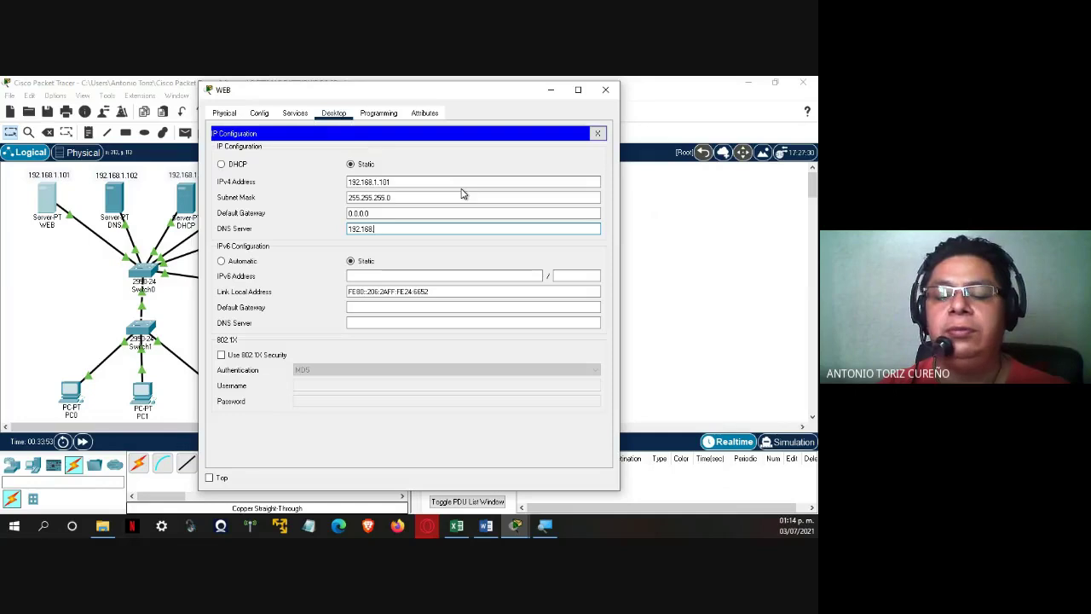
type(".1.102")
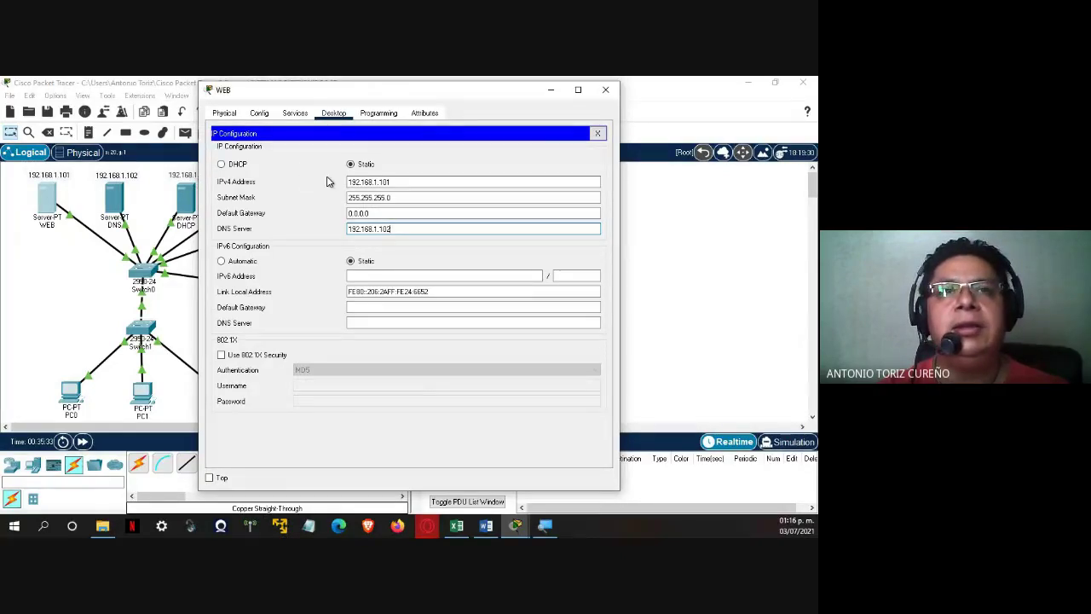
- Show the WEB server's DHCP service settings in its Services list, with DHCP Off
left_click(295, 113)
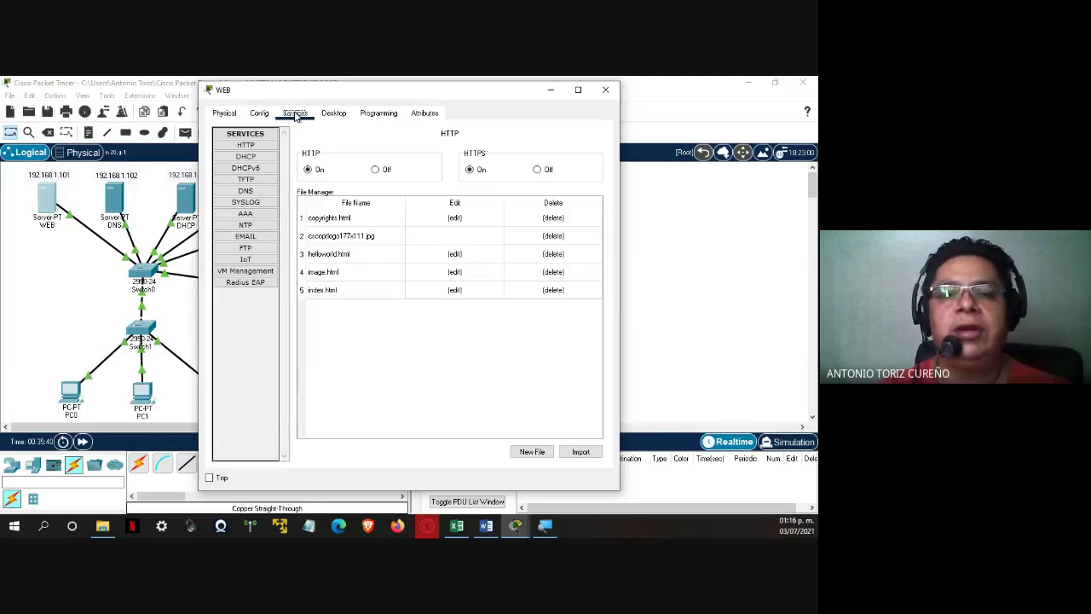
key("alt+Tab")
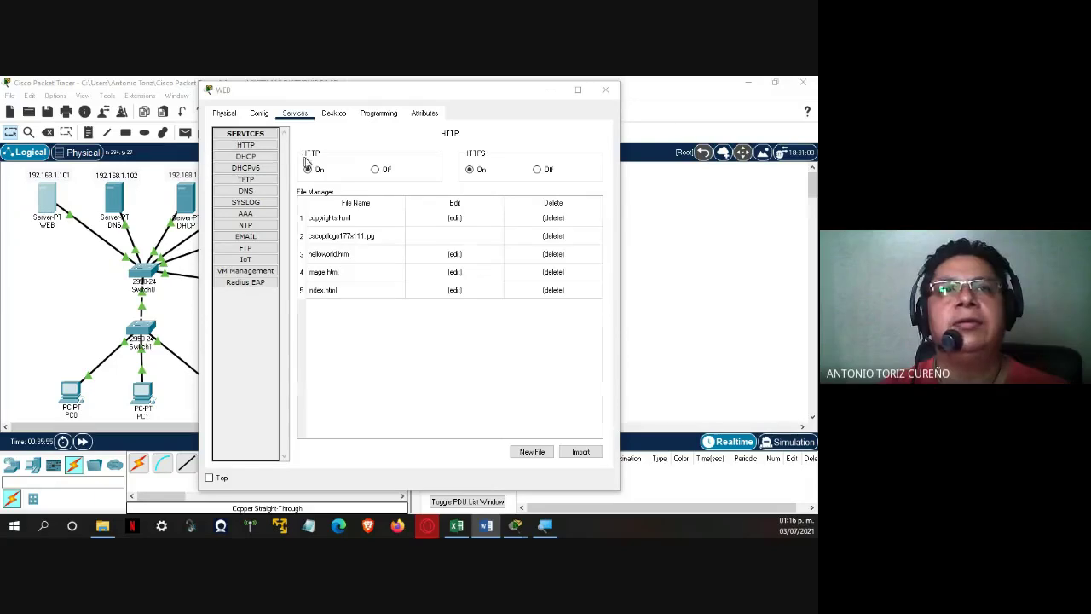
left_click(256, 146)
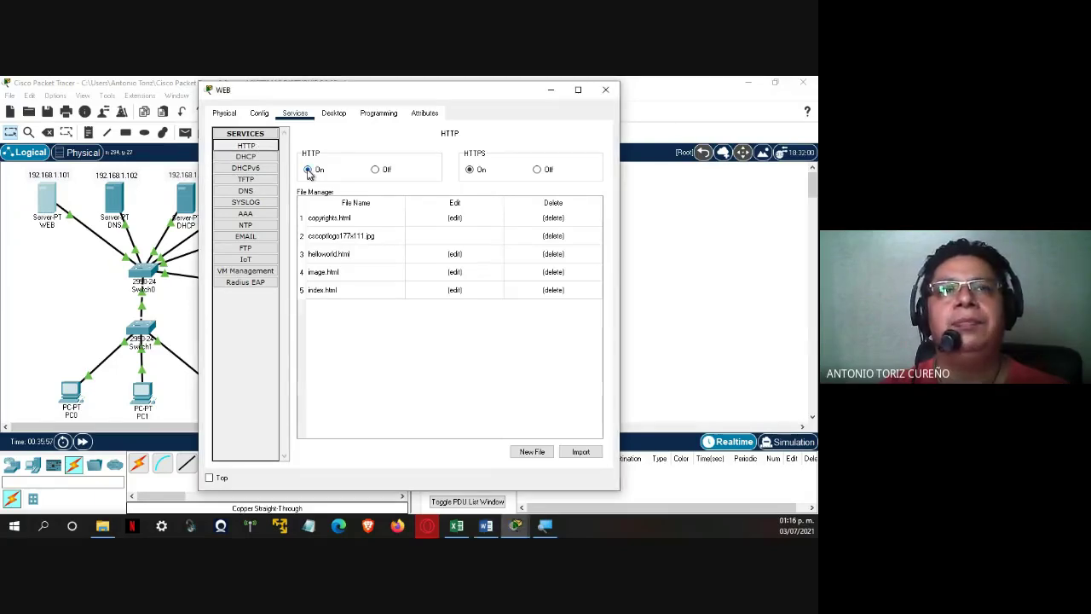
left_click(246, 157)
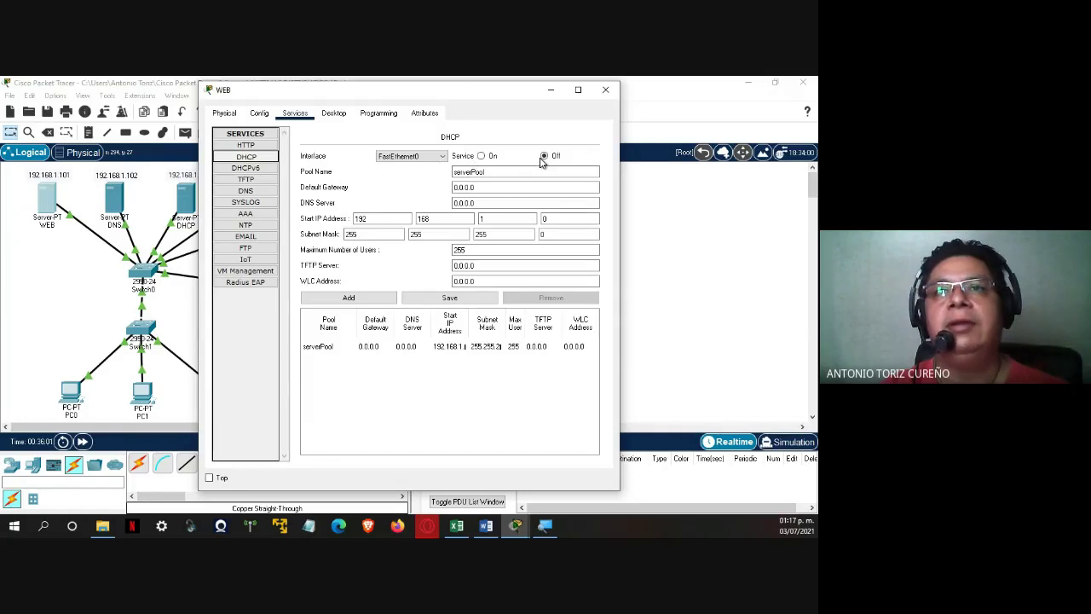
- Turn off the WEB server's DHCP, TFTP, Syslog and NTP services
left_click(545, 159)
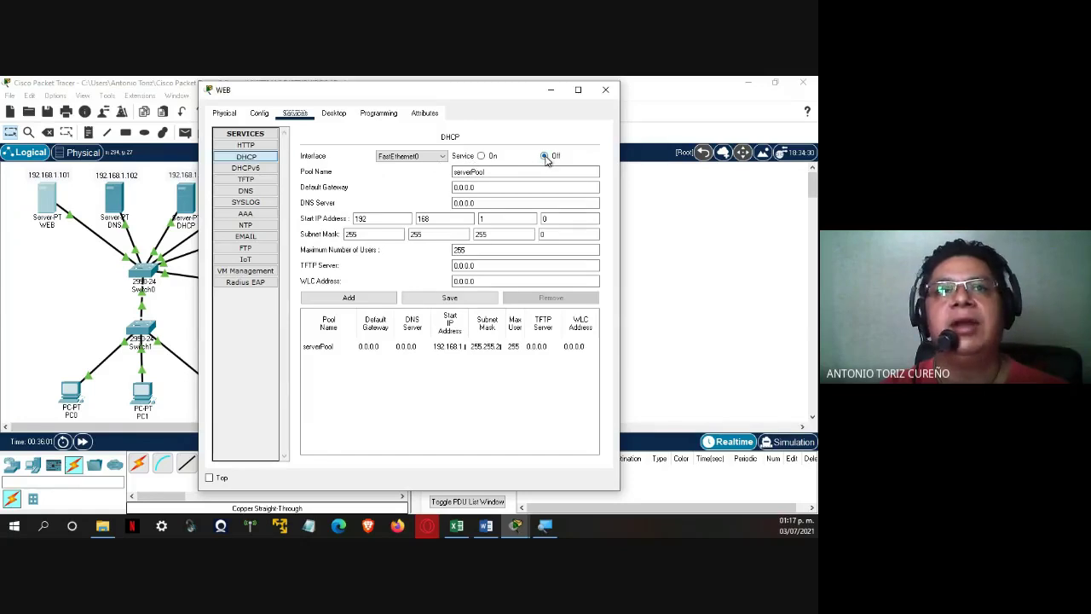
left_click(246, 168)
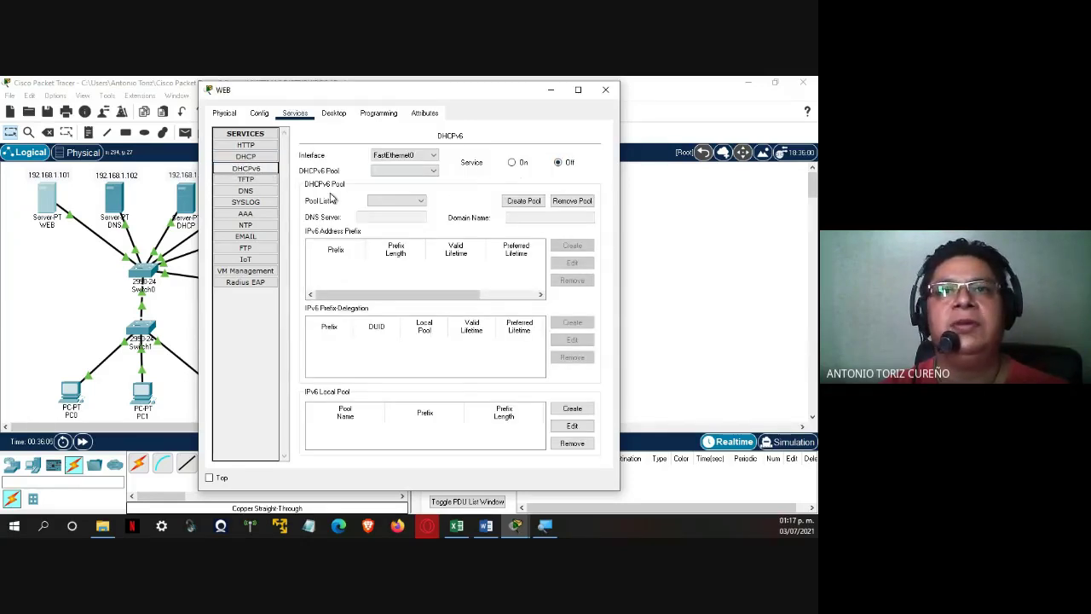
left_click(245, 180)
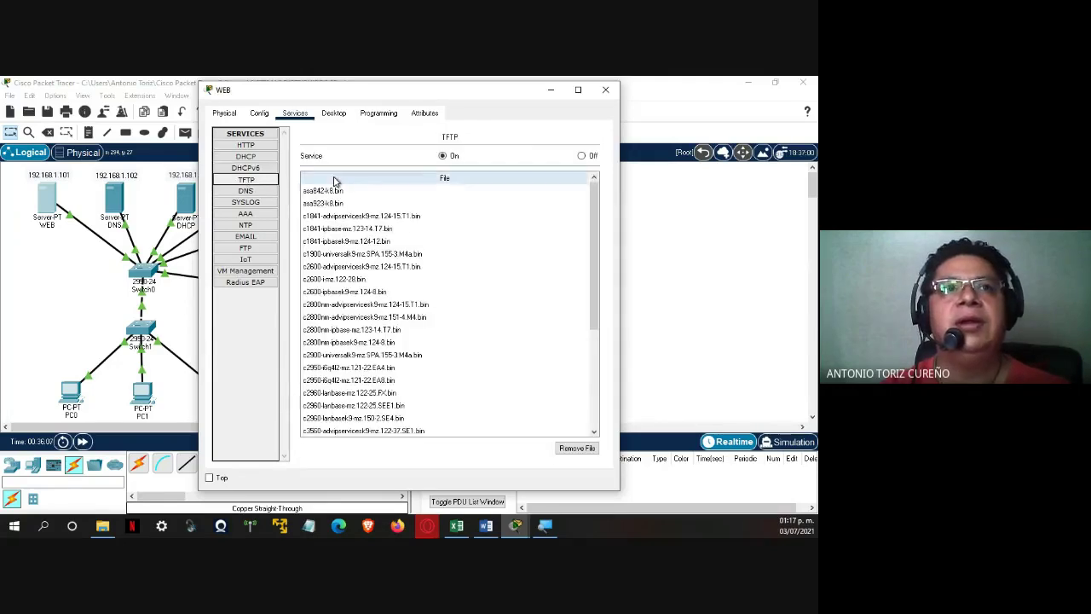
left_click(581, 155)
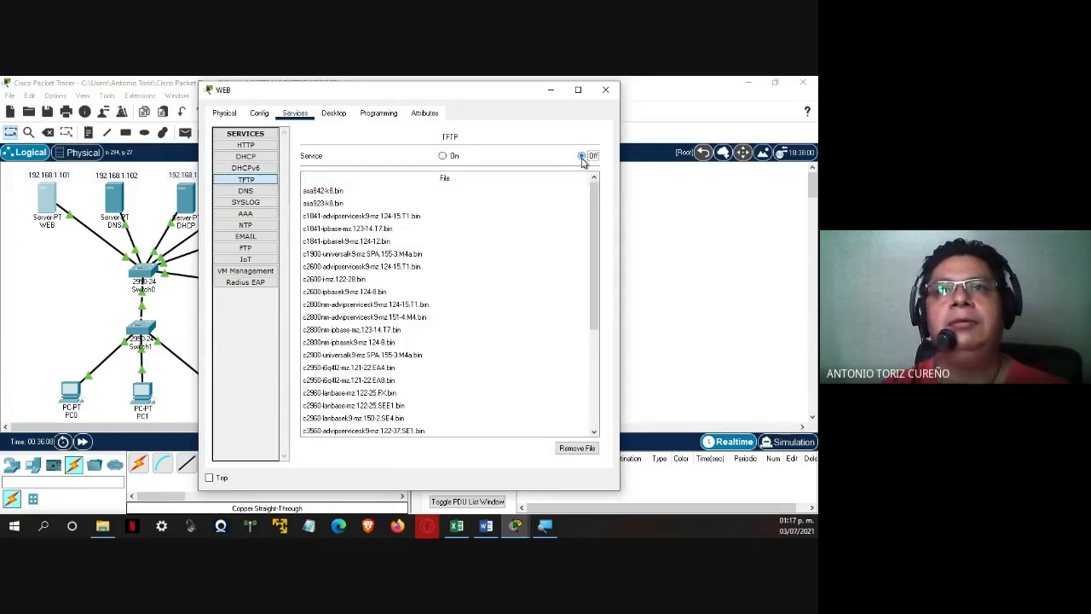
left_click(247, 191)
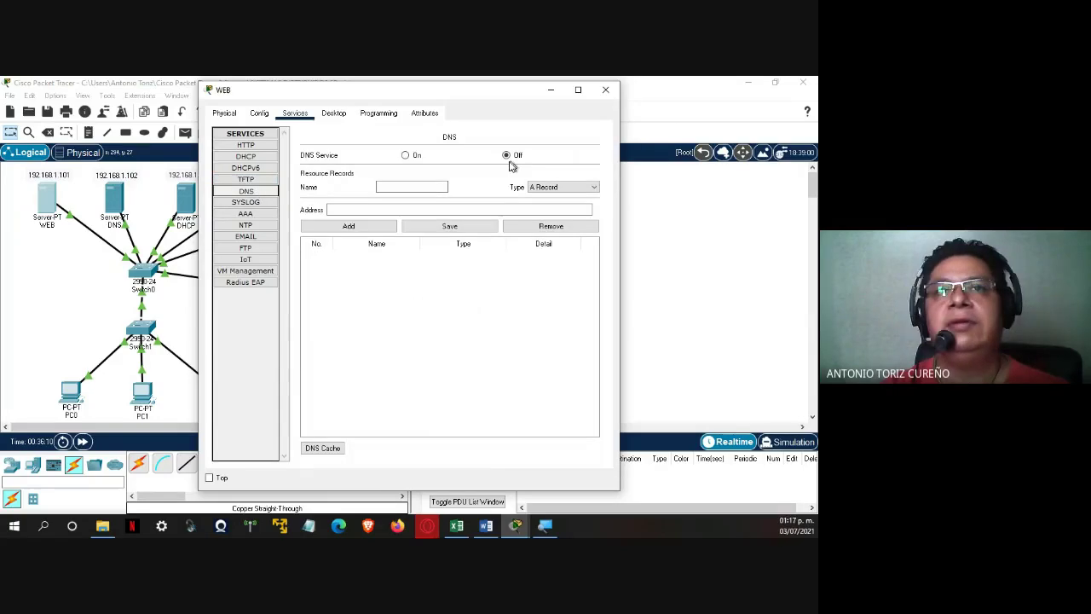
left_click(249, 203)
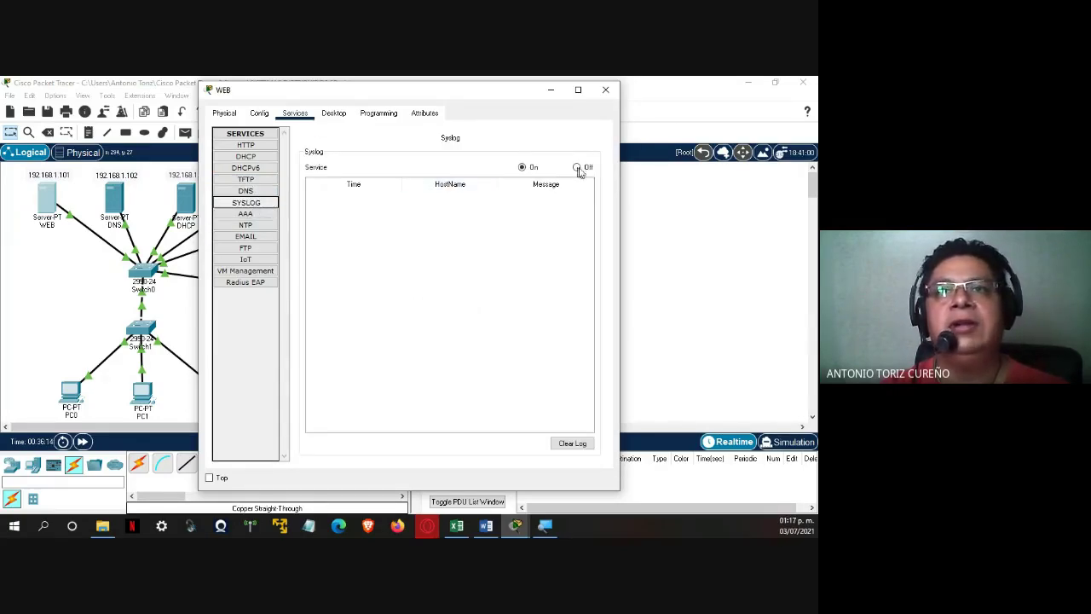
left_click(577, 167)
left_click(249, 214)
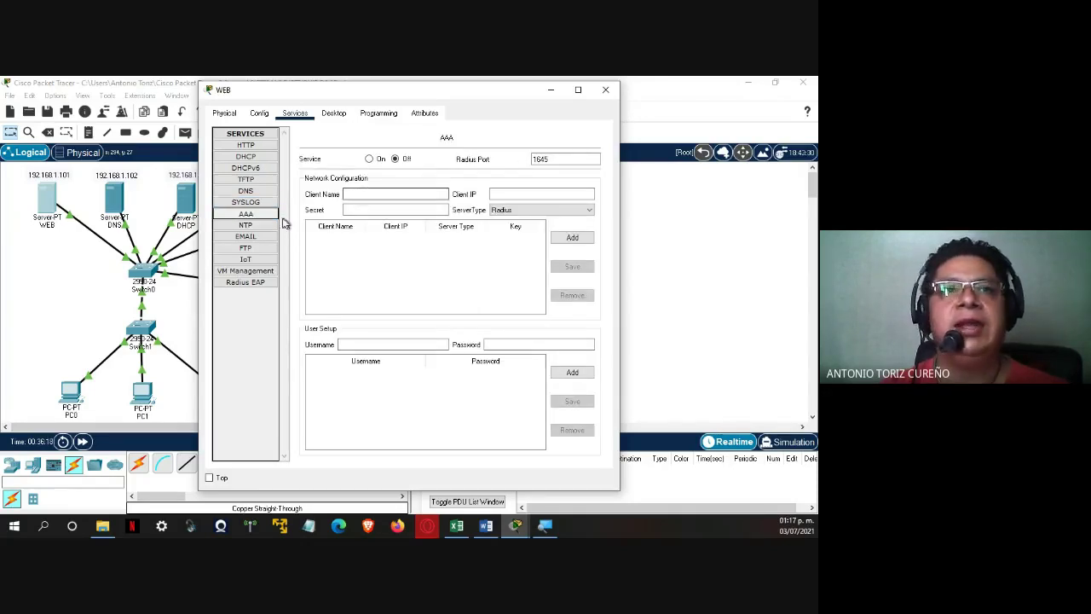
left_click(269, 226)
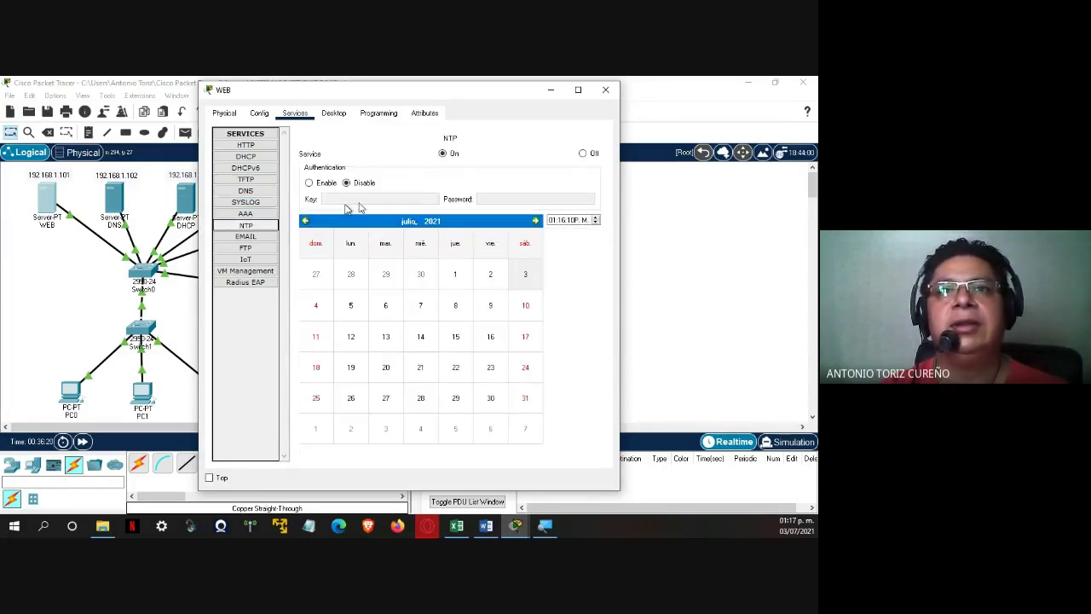
left_click(584, 152)
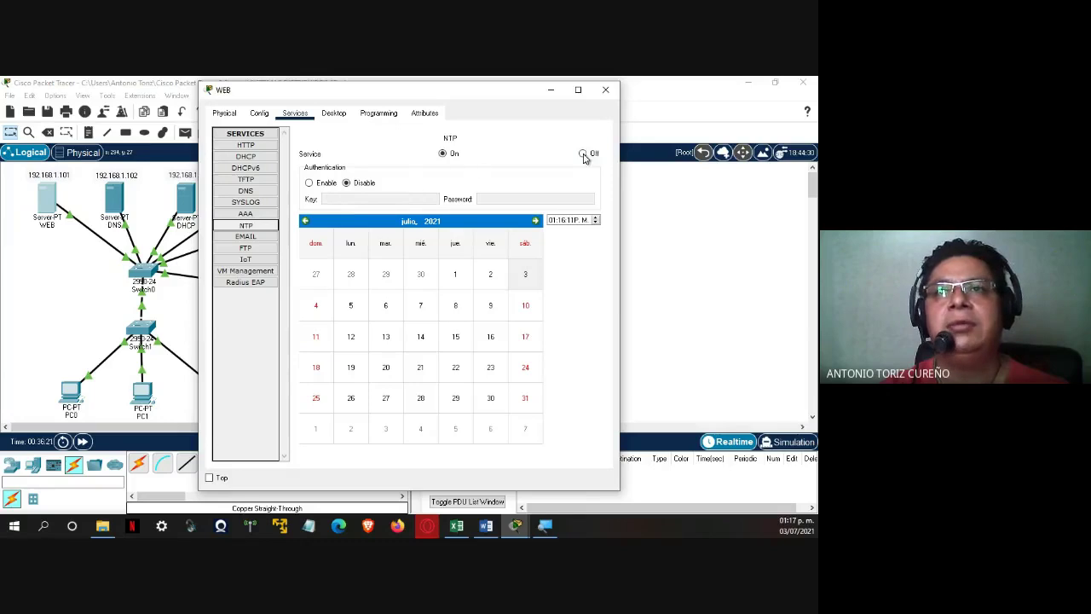
- Turn off the WEB server's SMTP, POP3, FTP and VM Management services, then view Radius EAP
left_click(278, 237)
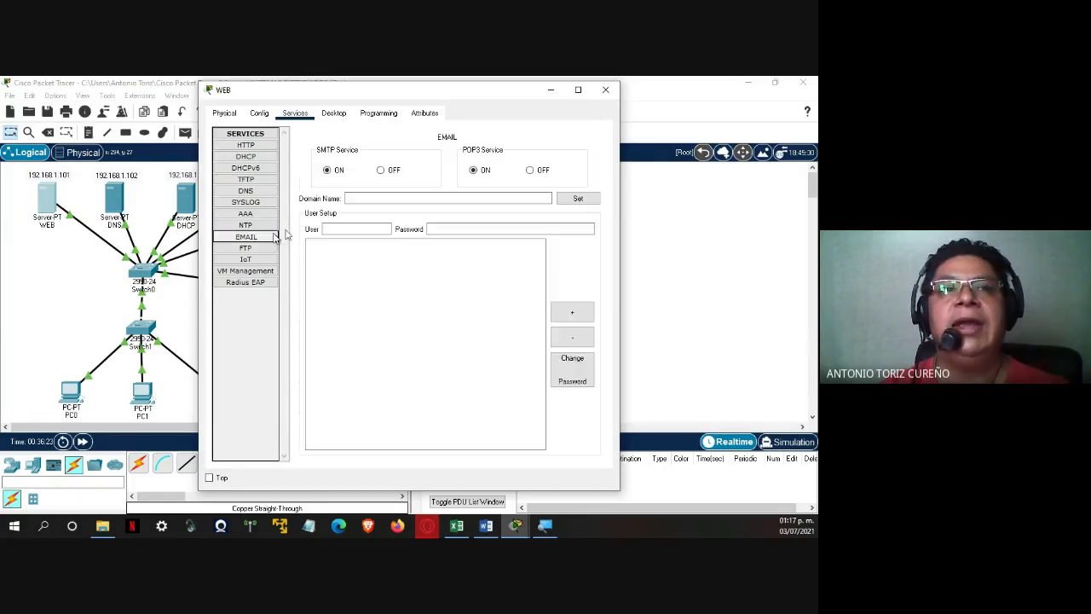
left_click(529, 169)
left_click(381, 170)
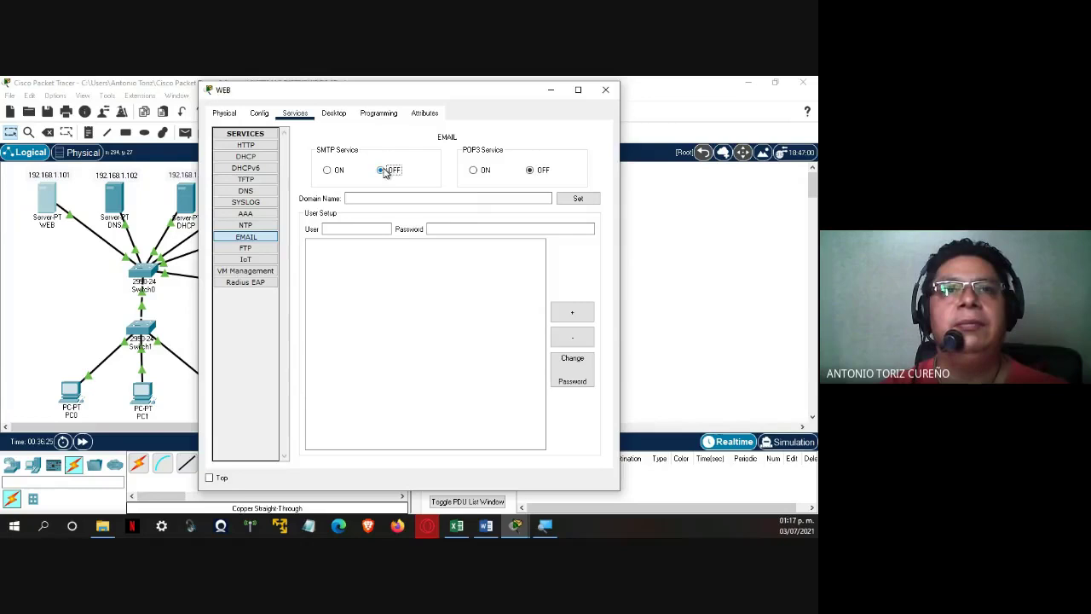
left_click(245, 247)
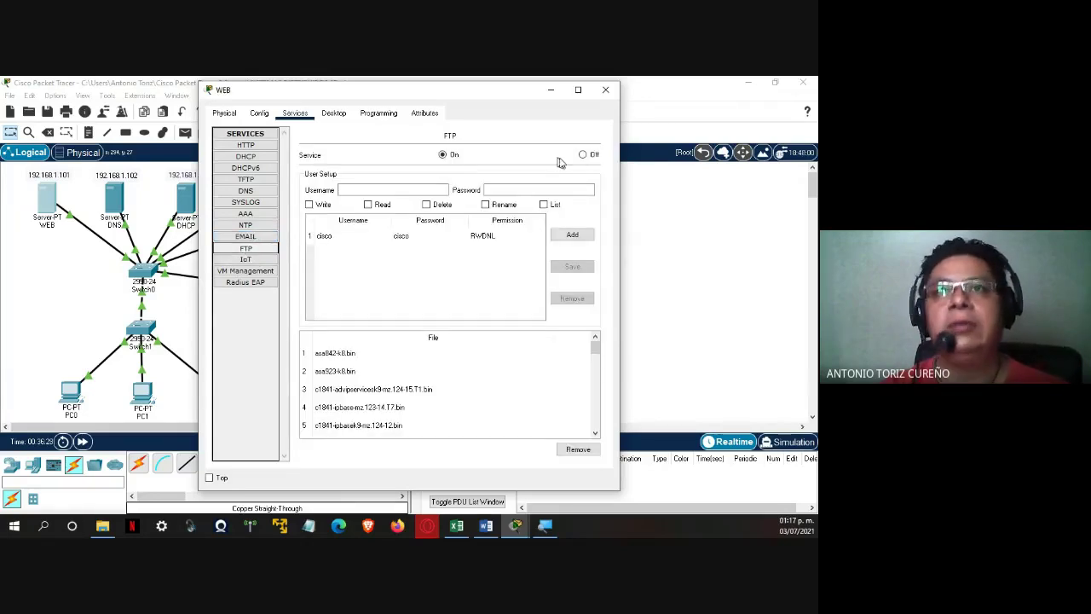
left_click(583, 154)
left_click(245, 259)
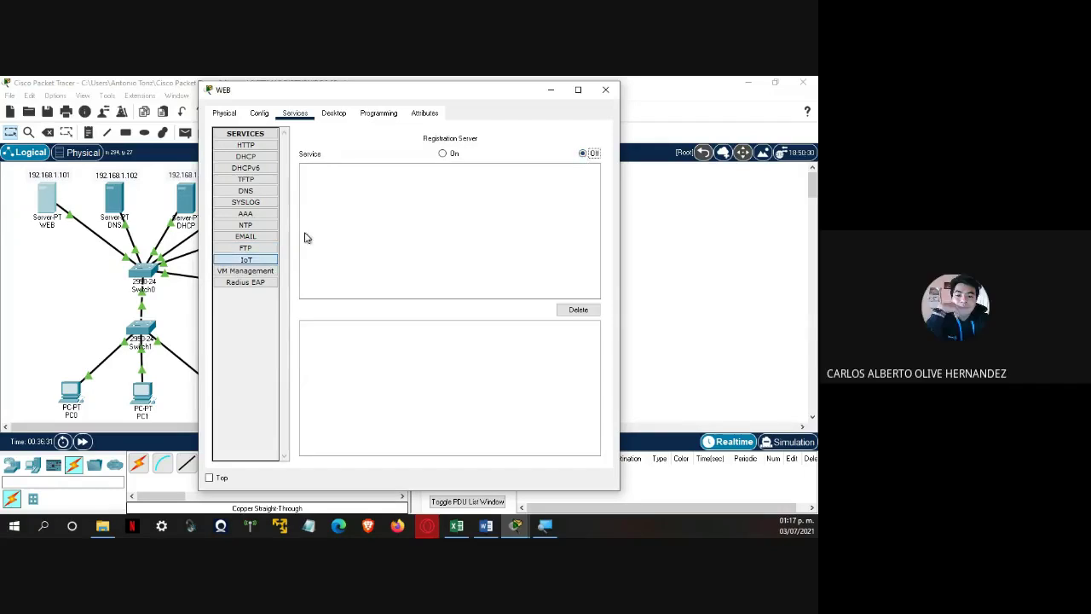
left_click(256, 271)
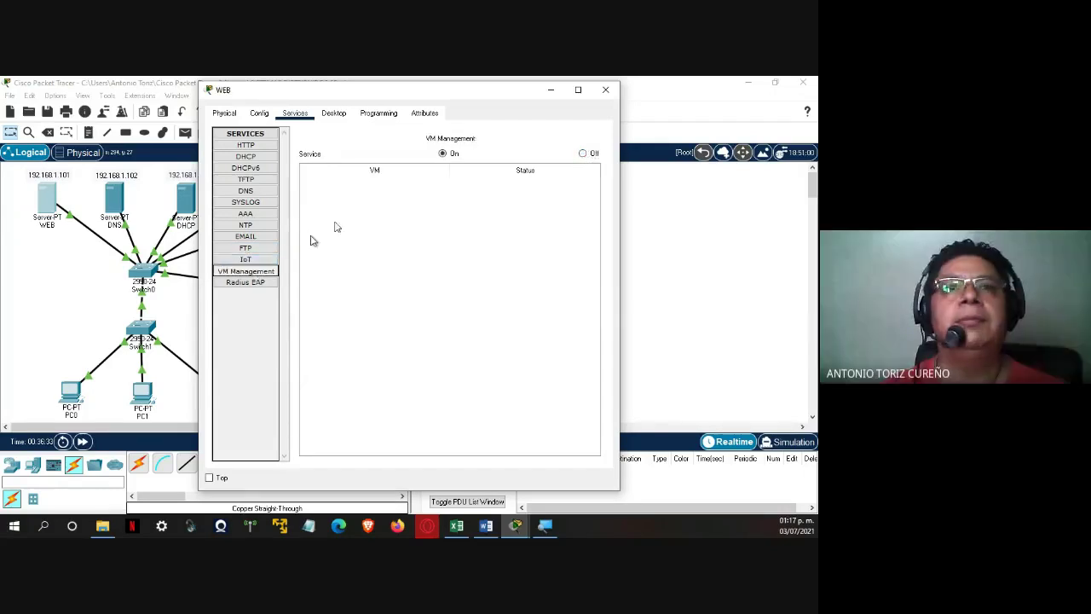
left_click(583, 154)
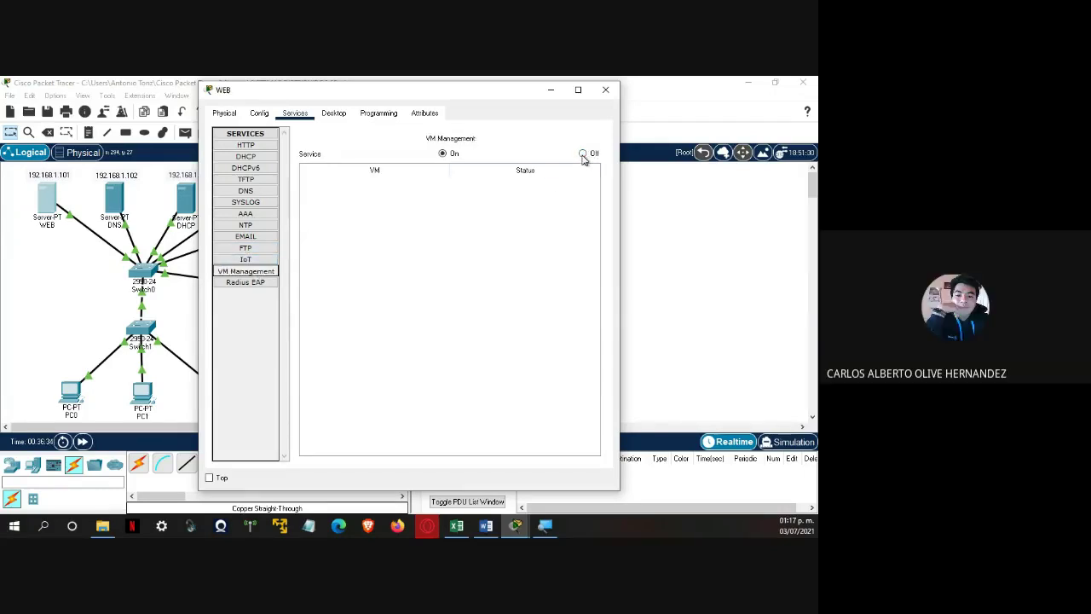
left_click(254, 284)
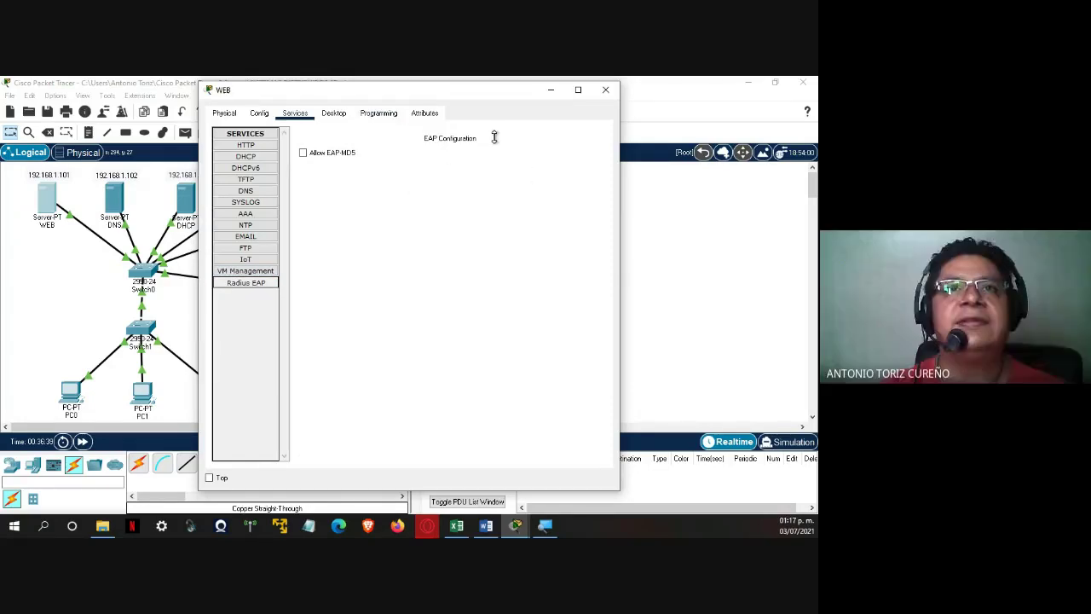
left_click_drag(462, 92, 601, 92)
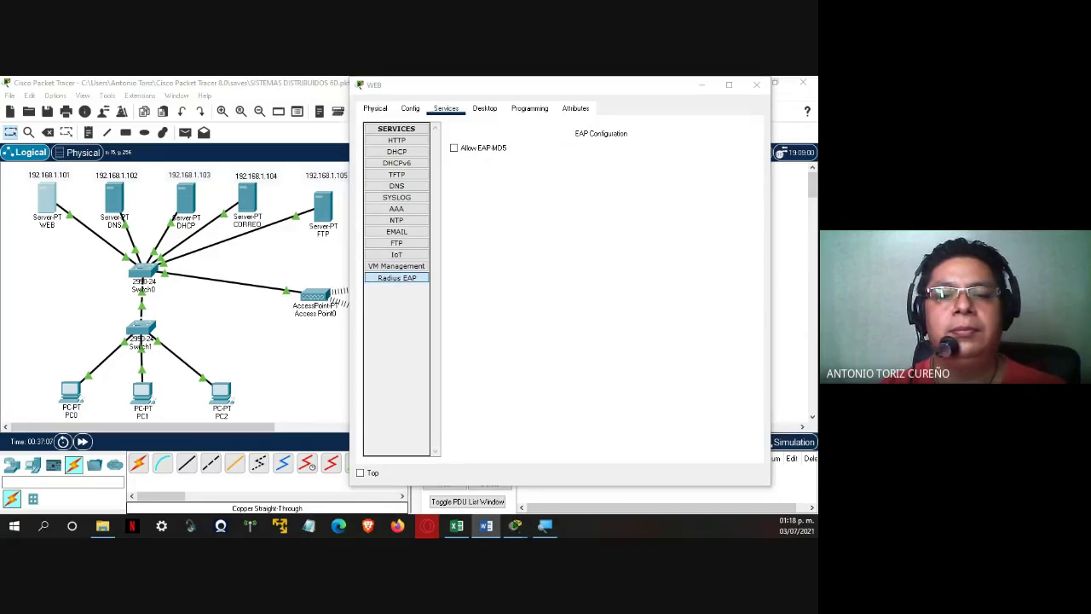
- Close the WEB server window and open the DNS server's configuration
left_click(758, 86)
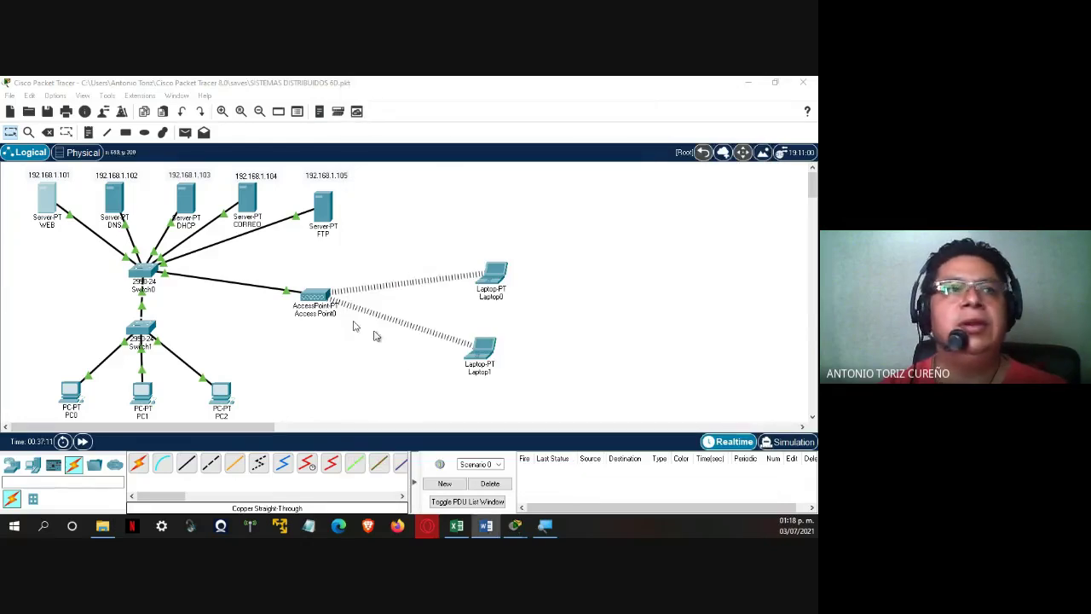
left_click(75, 288)
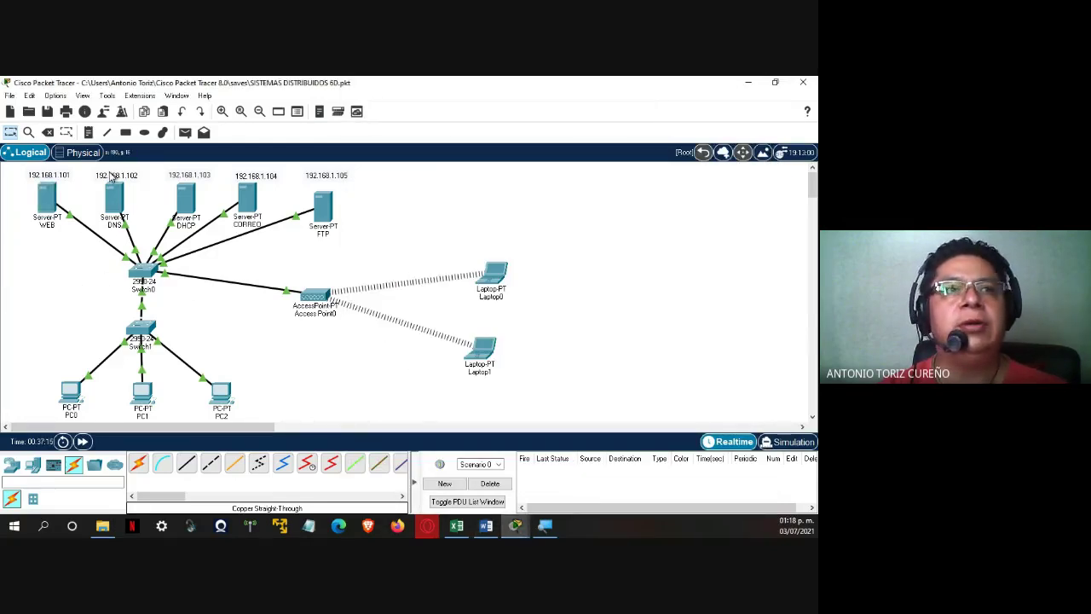
left_click(115, 205)
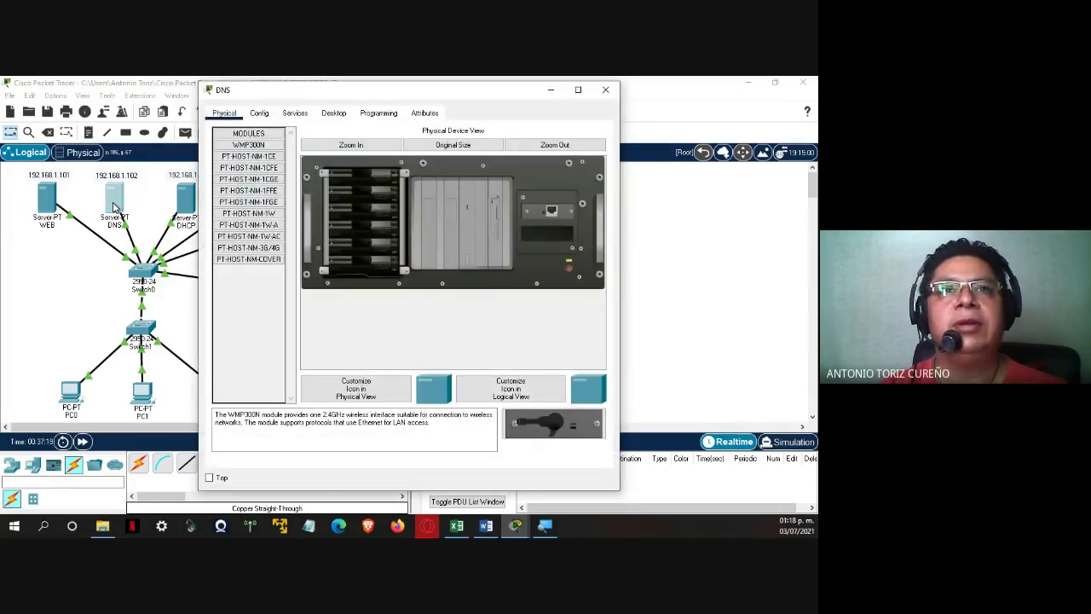
- Give the DNS server static IP 192.168.1.102 with mask 255.255.255.0
left_click(328, 117)
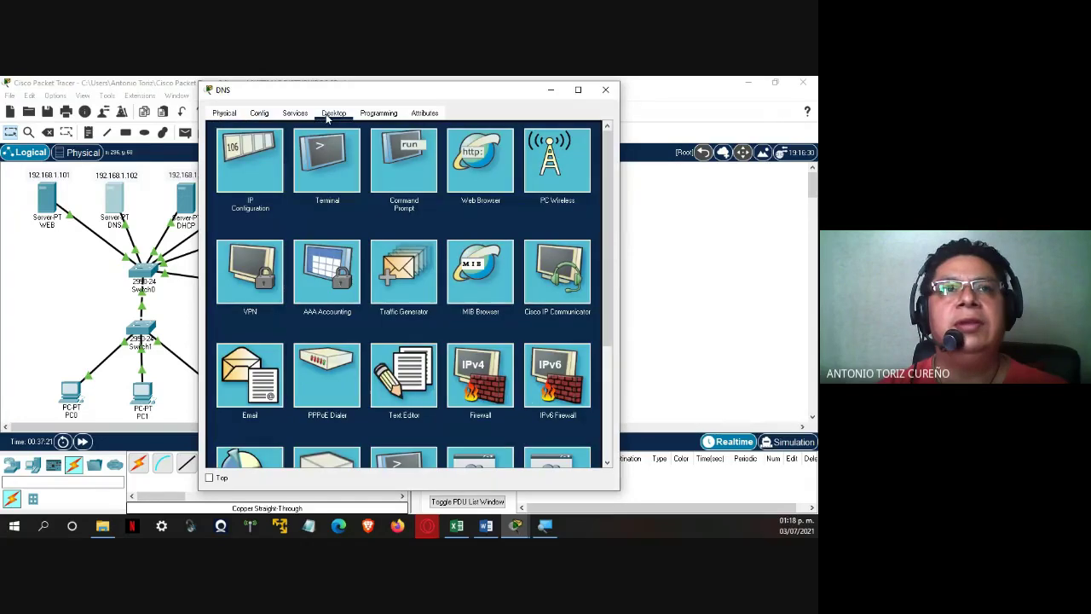
left_click(247, 168)
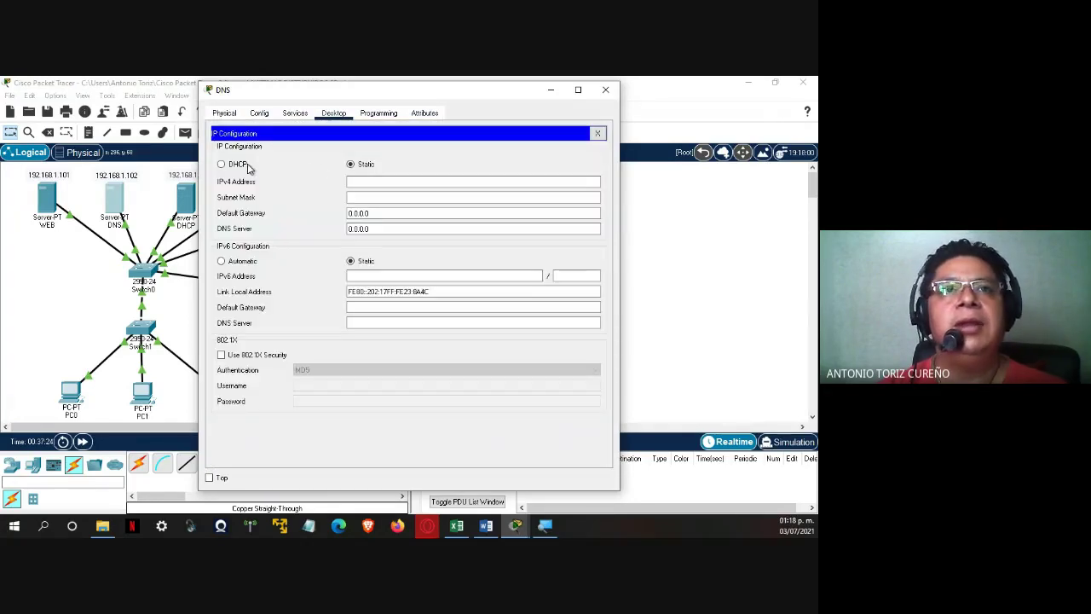
left_click(368, 182)
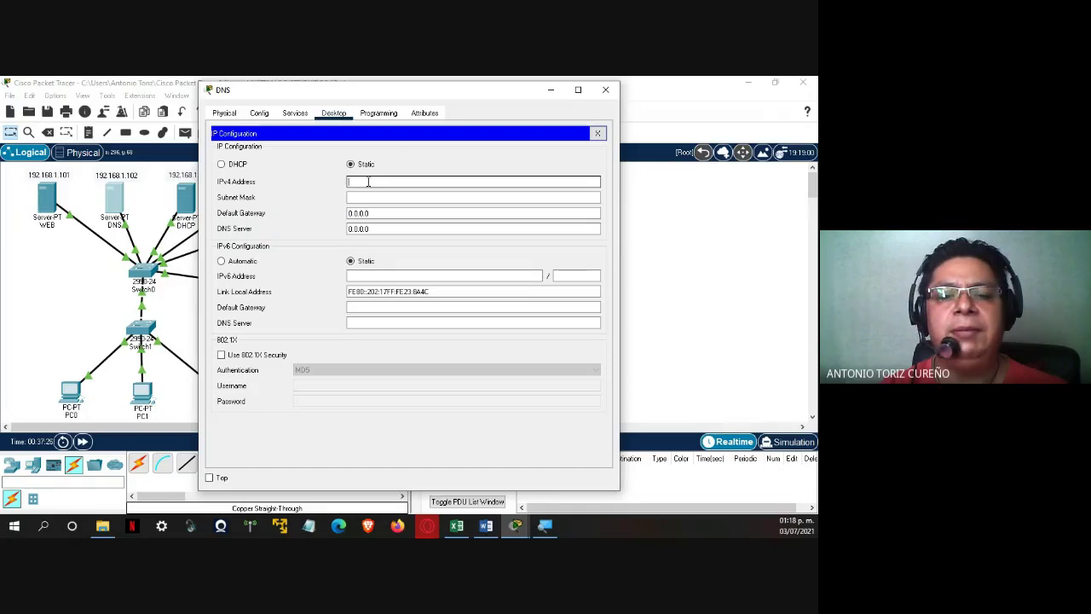
type("192")
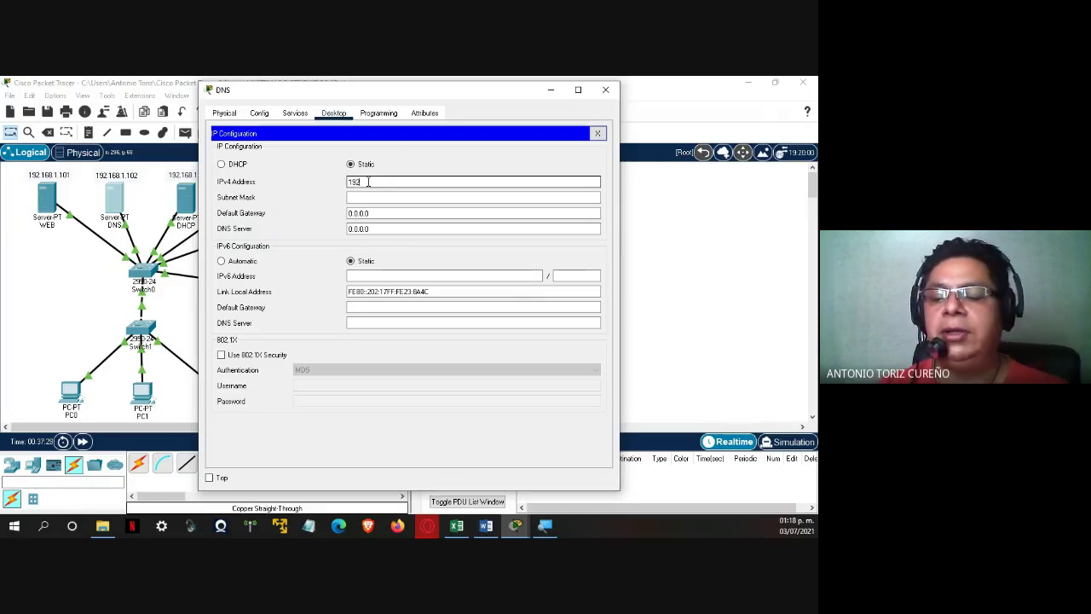
type(".16")
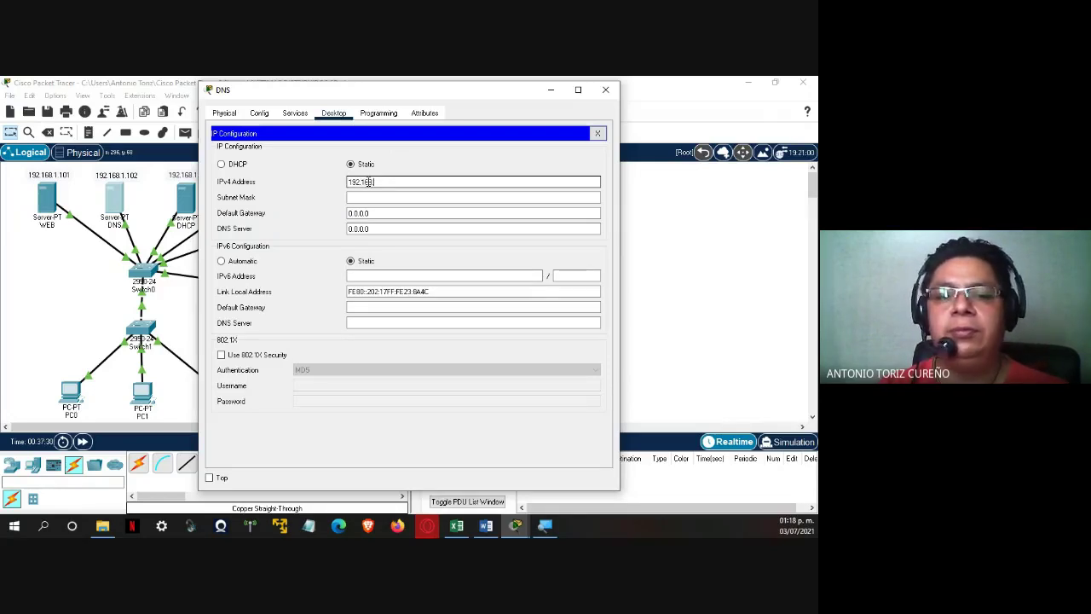
type("8.1.102")
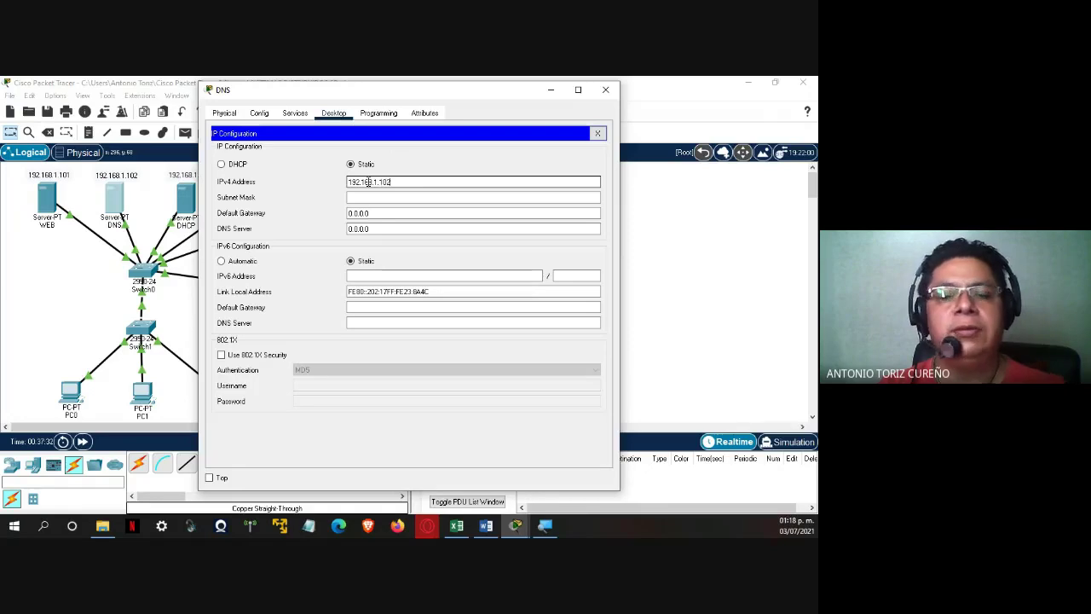
key("Tab")
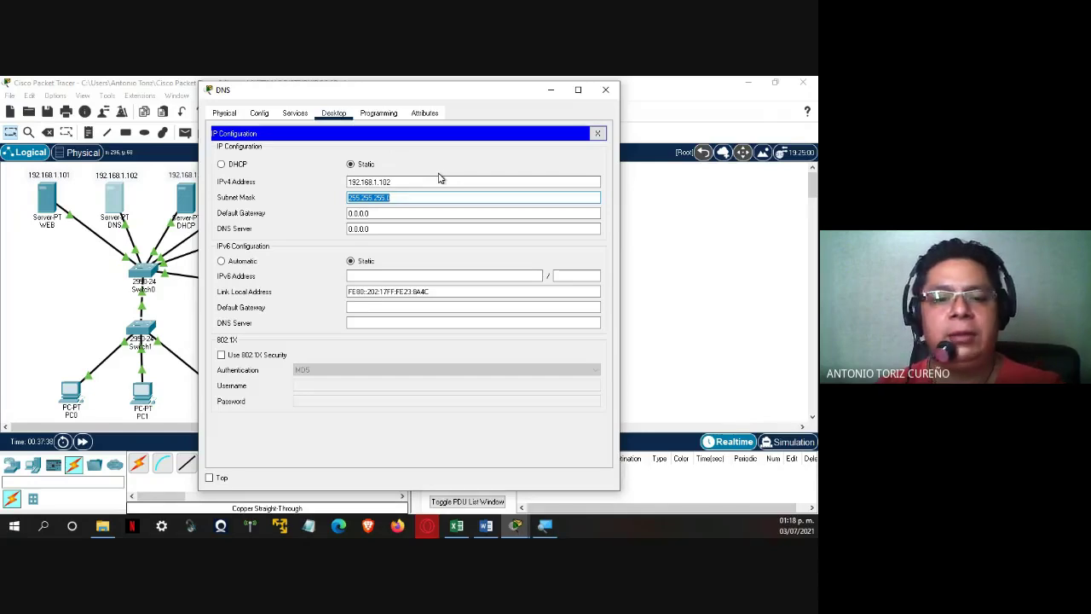
key("Tab")
key("Tab")
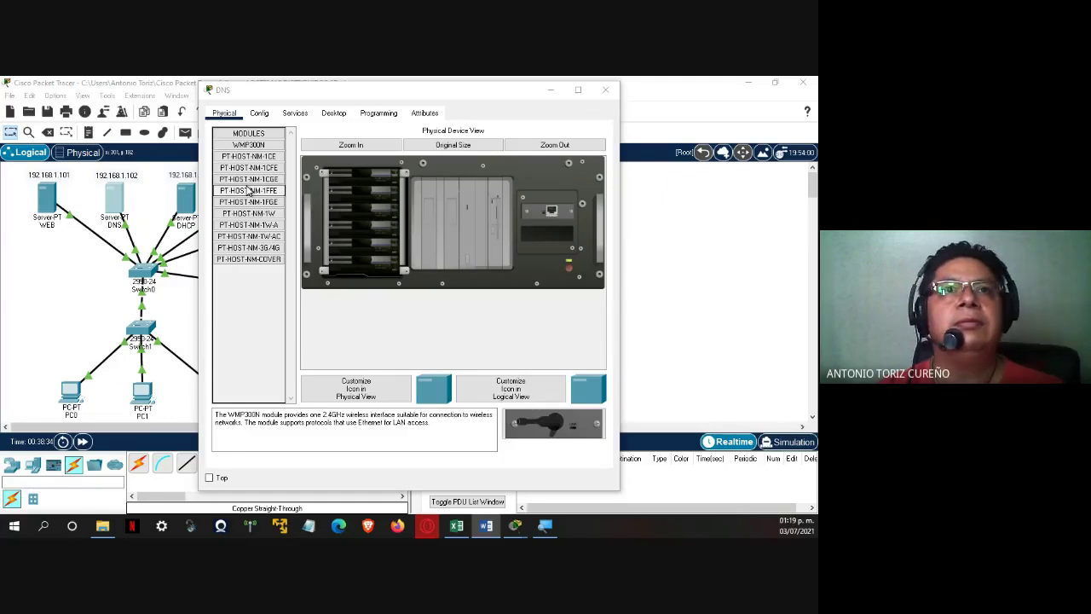
double_click(260, 134)
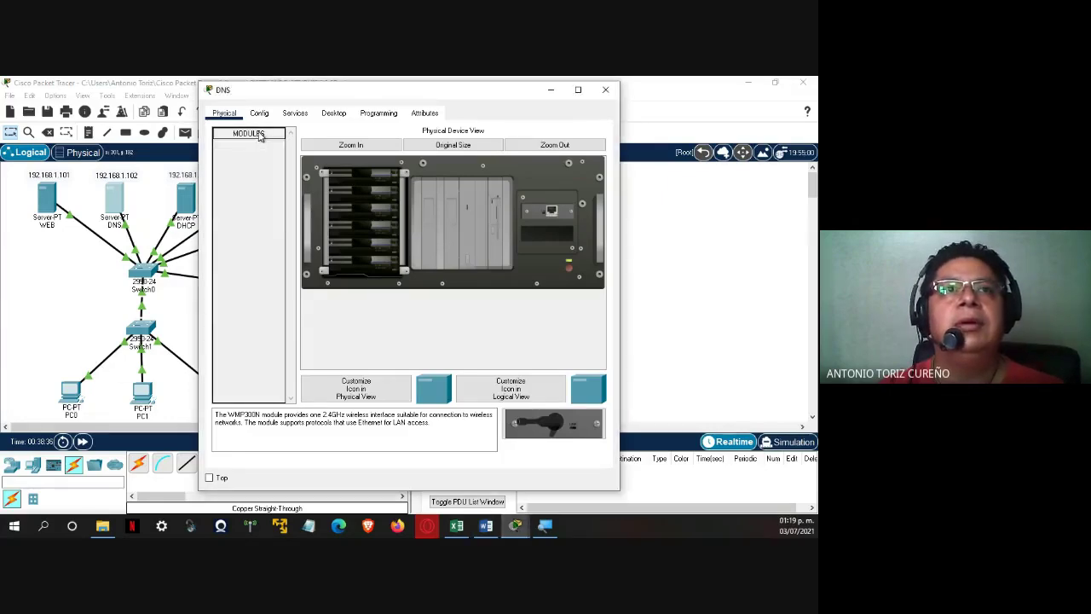
double_click(255, 135)
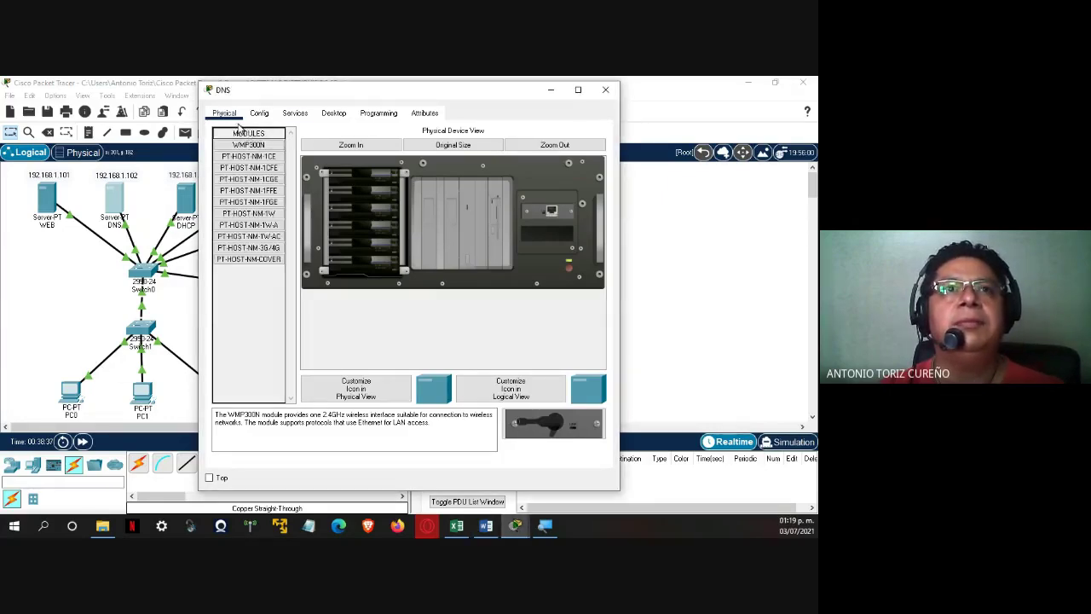
left_click(302, 114)
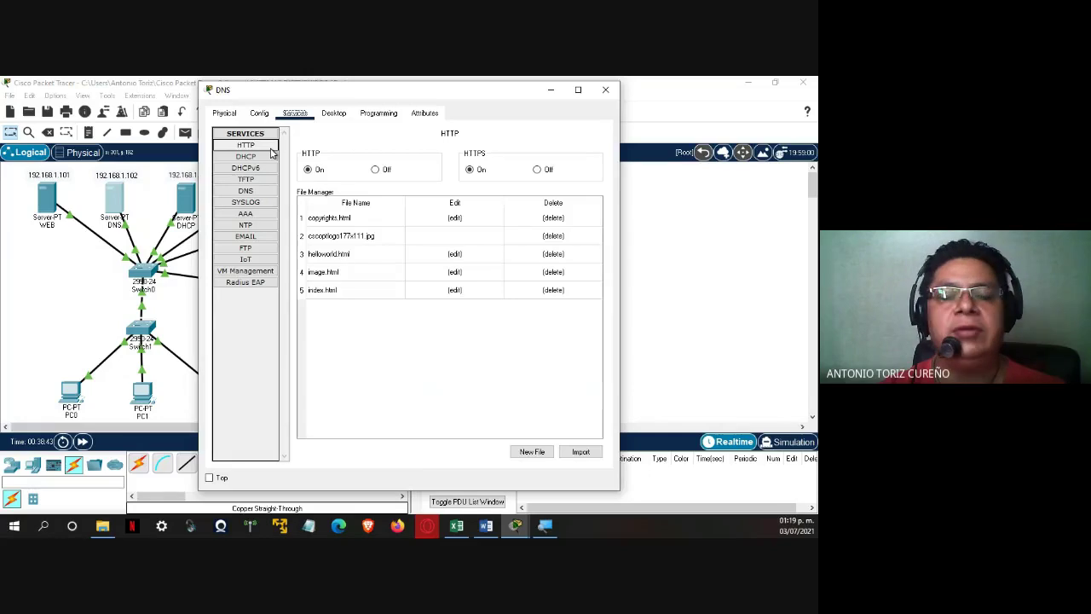
- Turn off the DNS server's HTTP, HTTPS, DHCP and TFTP services
left_click(249, 147)
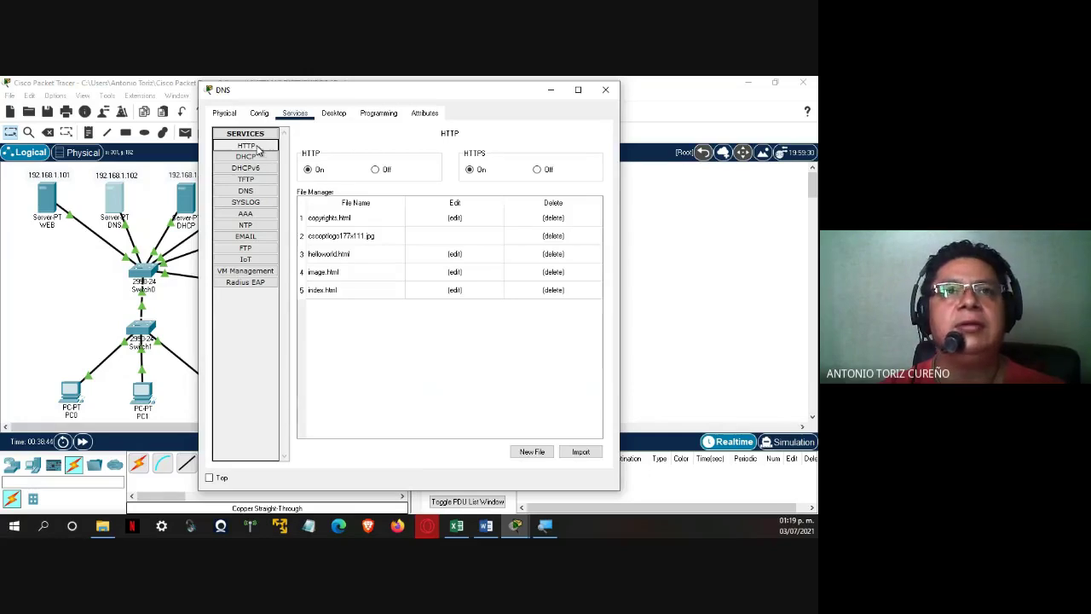
left_click(384, 171)
left_click(539, 169)
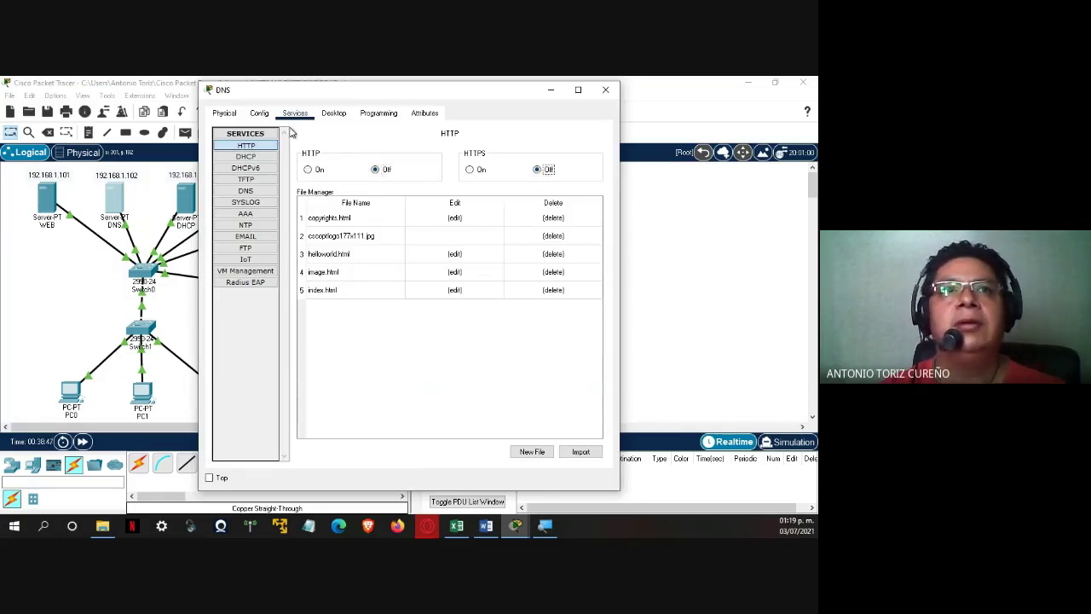
left_click(247, 157)
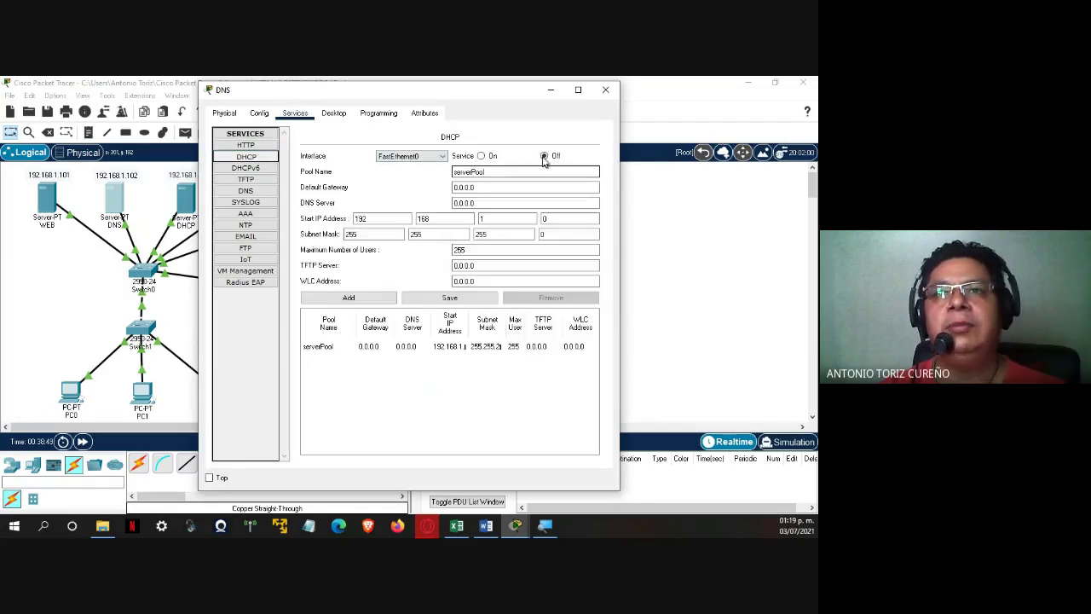
left_click(544, 156)
left_click(245, 169)
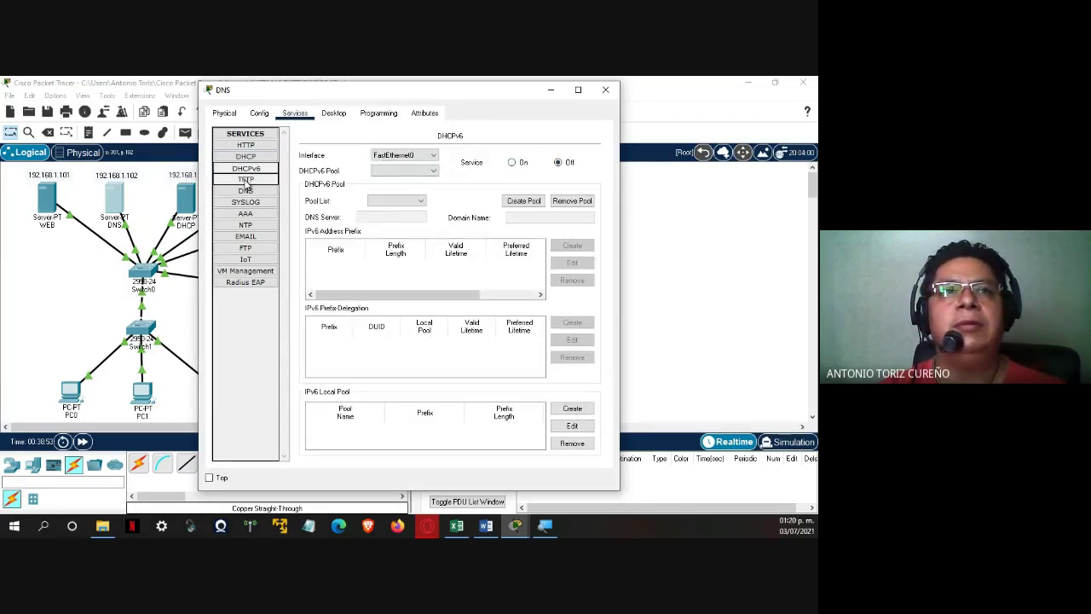
left_click(246, 179)
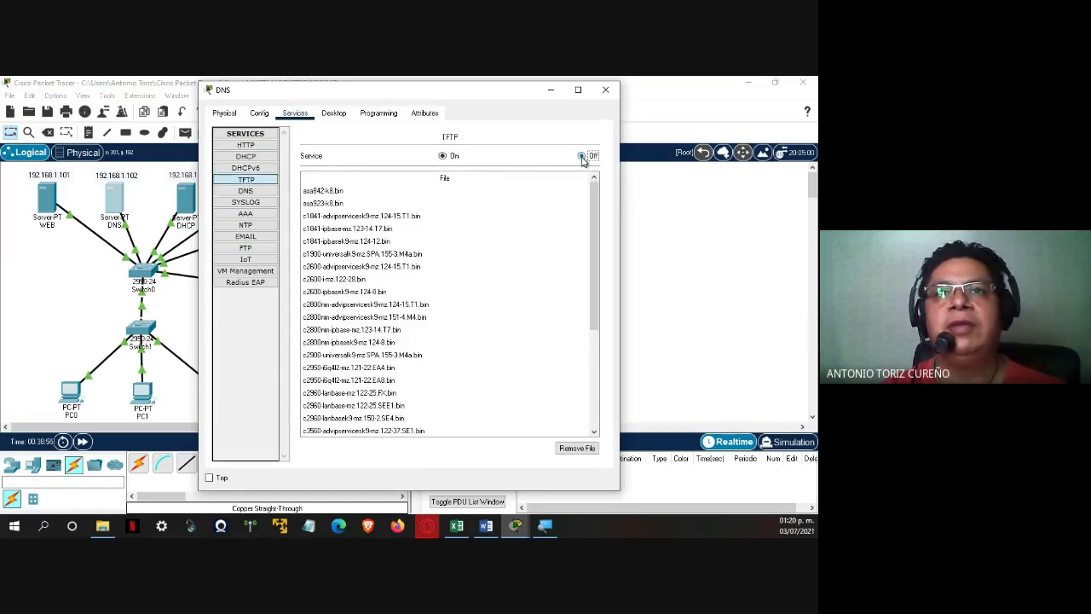
left_click(582, 157)
- Turn the DNS service on and switch off Syslog and NTP
left_click(249, 169)
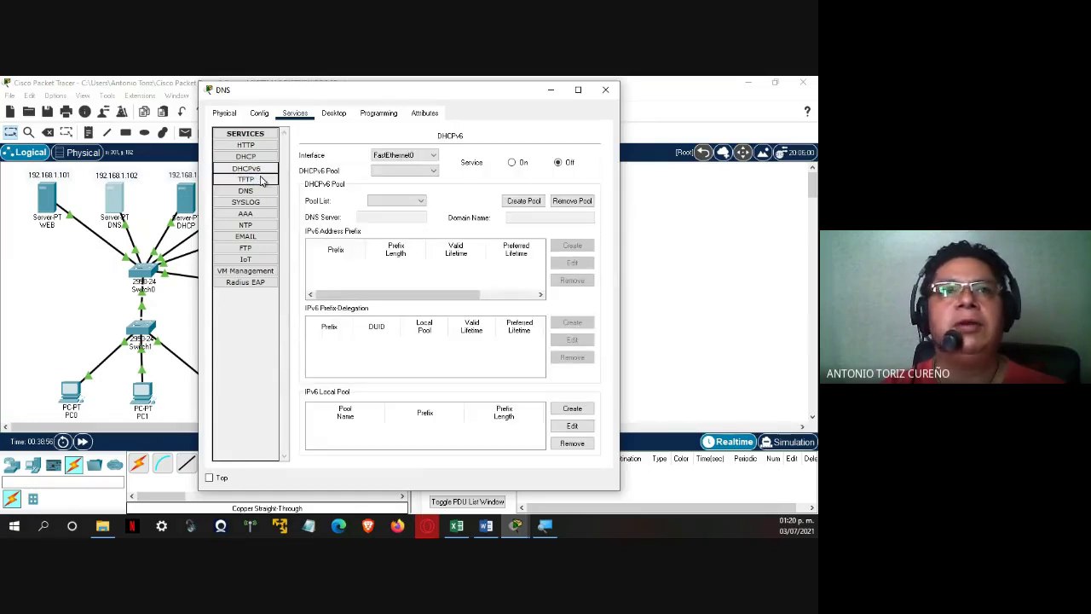
left_click(256, 180)
left_click(255, 191)
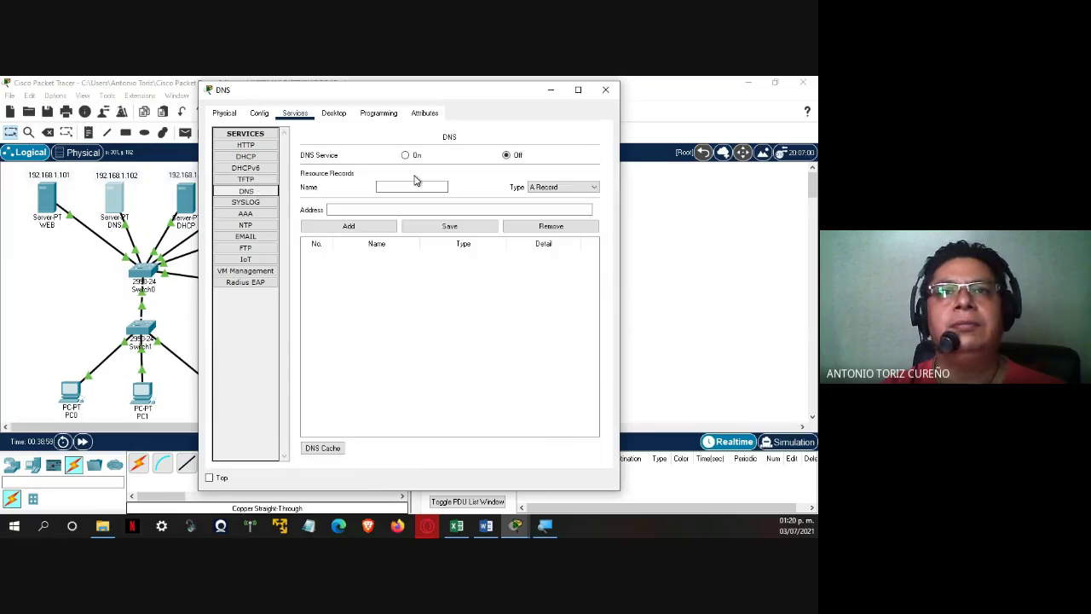
left_click(406, 157)
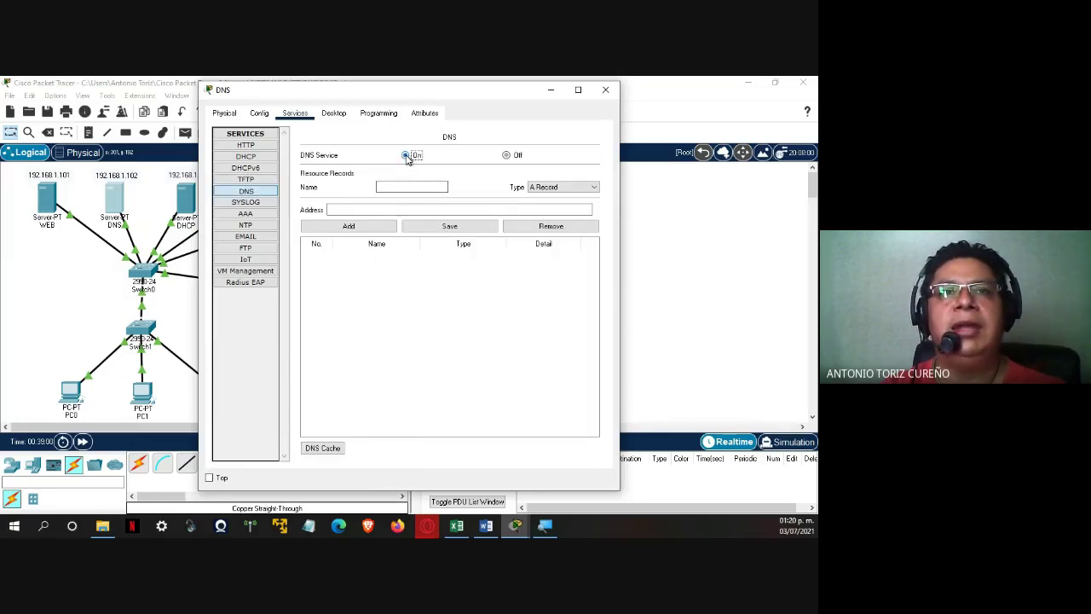
left_click(252, 205)
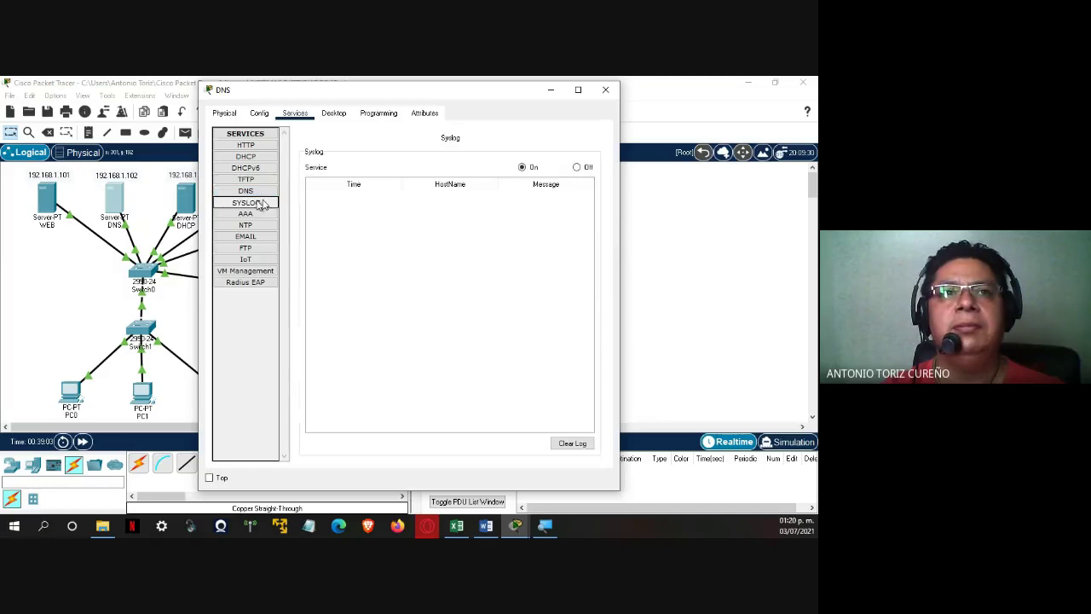
left_click(576, 167)
left_click(245, 214)
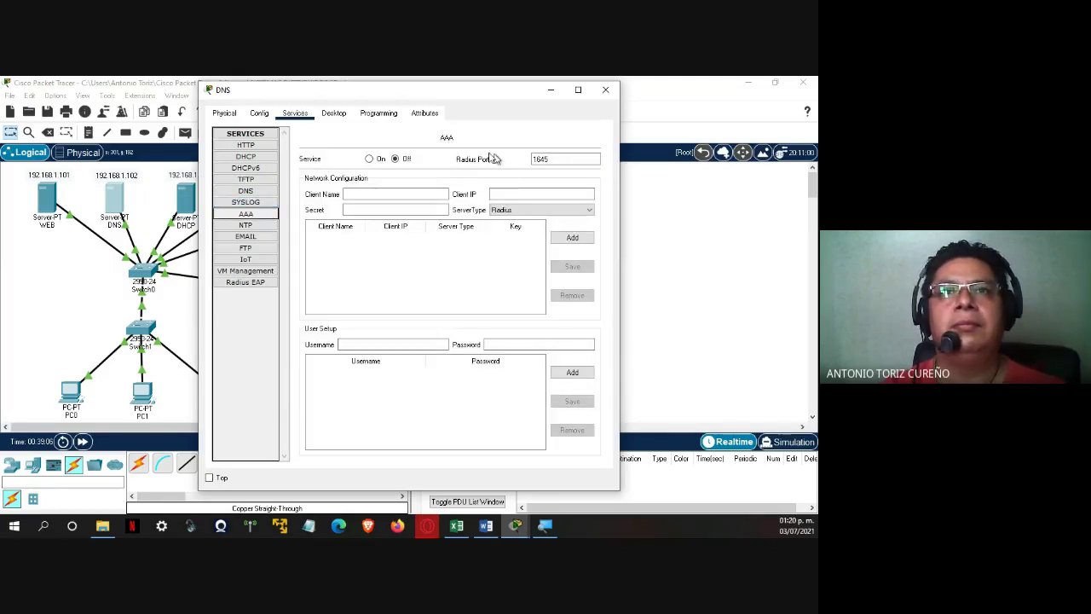
left_click(246, 225)
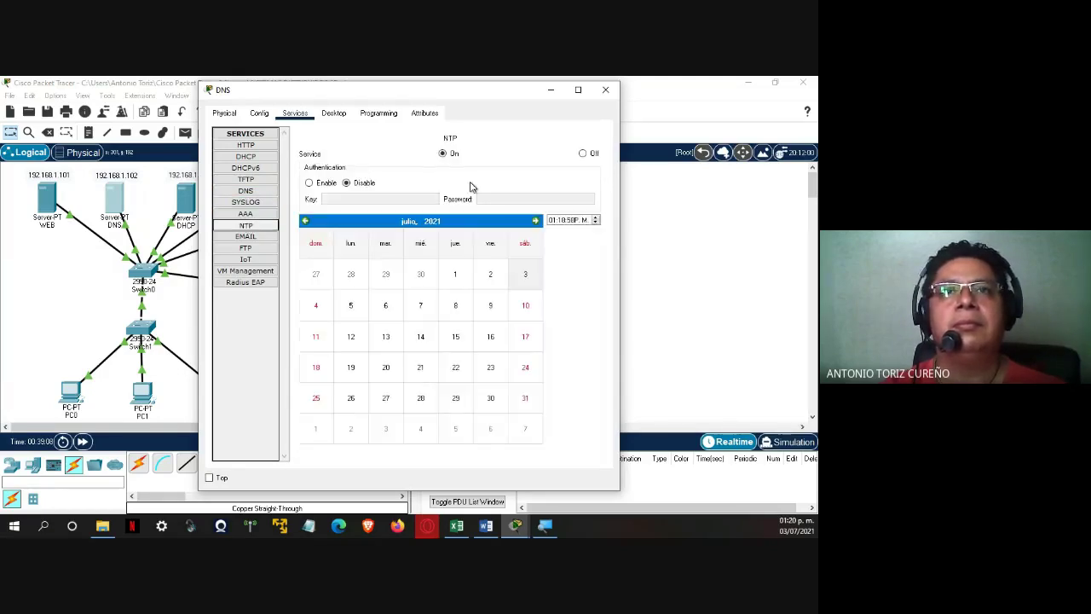
left_click(583, 154)
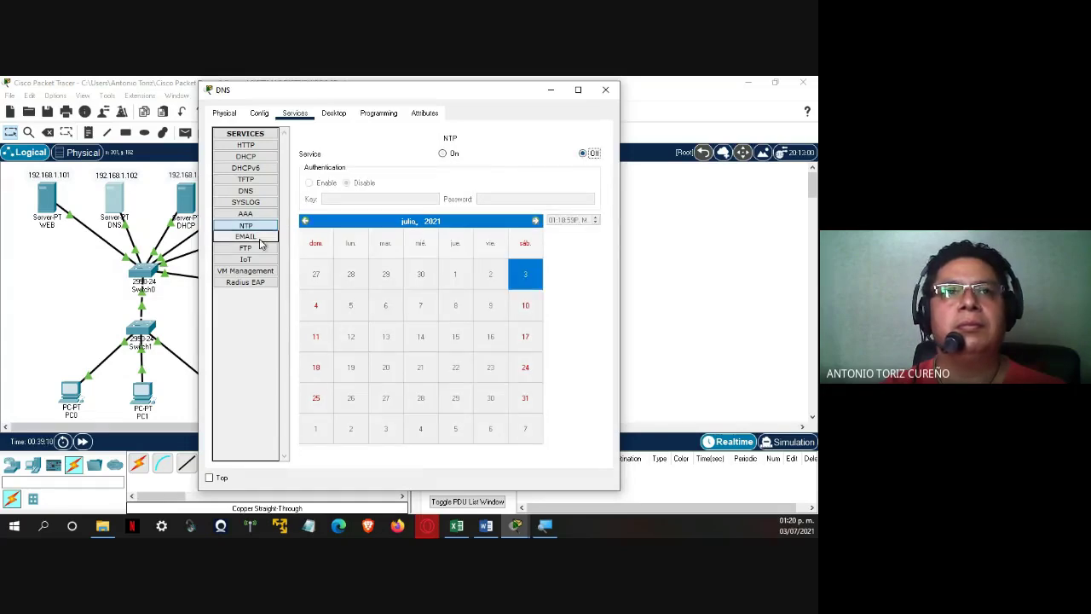
- Turn off the DNS server's POP3, SMTP, FTP and VM Management services
left_click(258, 239)
left_click(530, 171)
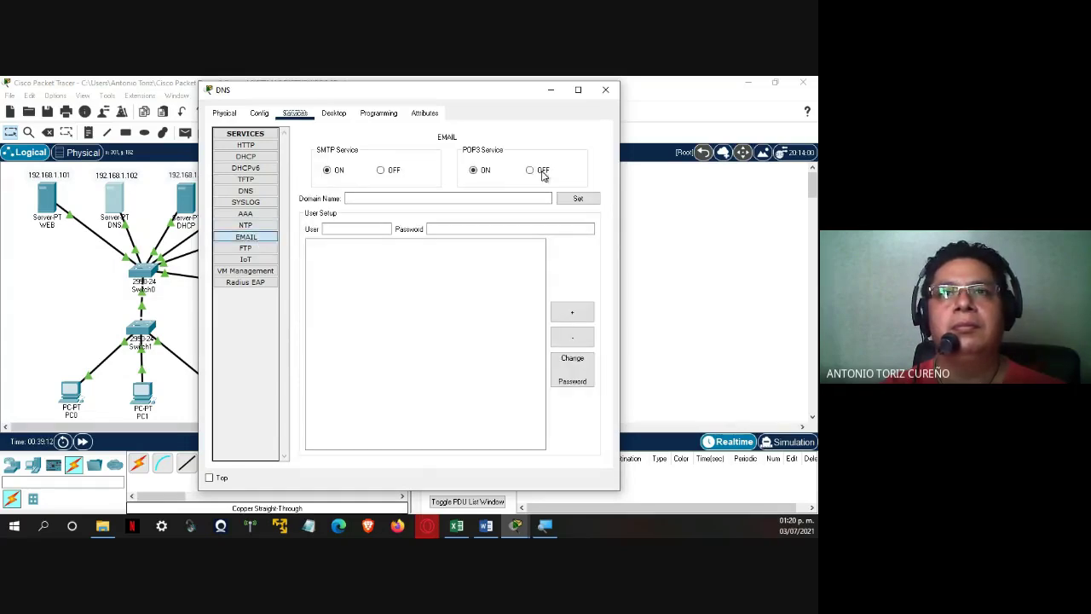
left_click(381, 170)
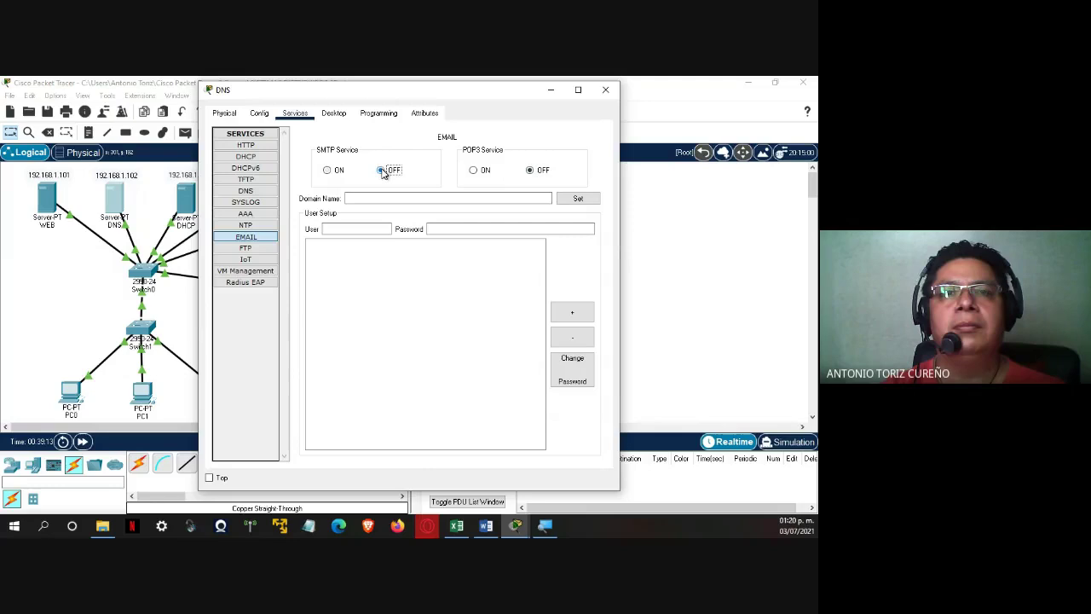
left_click(245, 248)
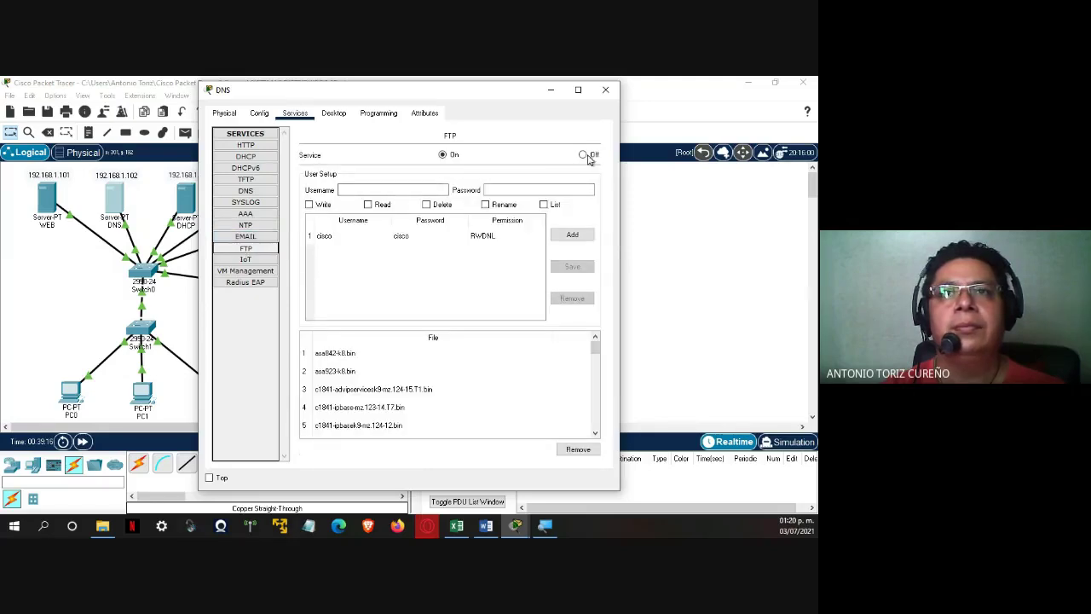
left_click(583, 155)
left_click(261, 258)
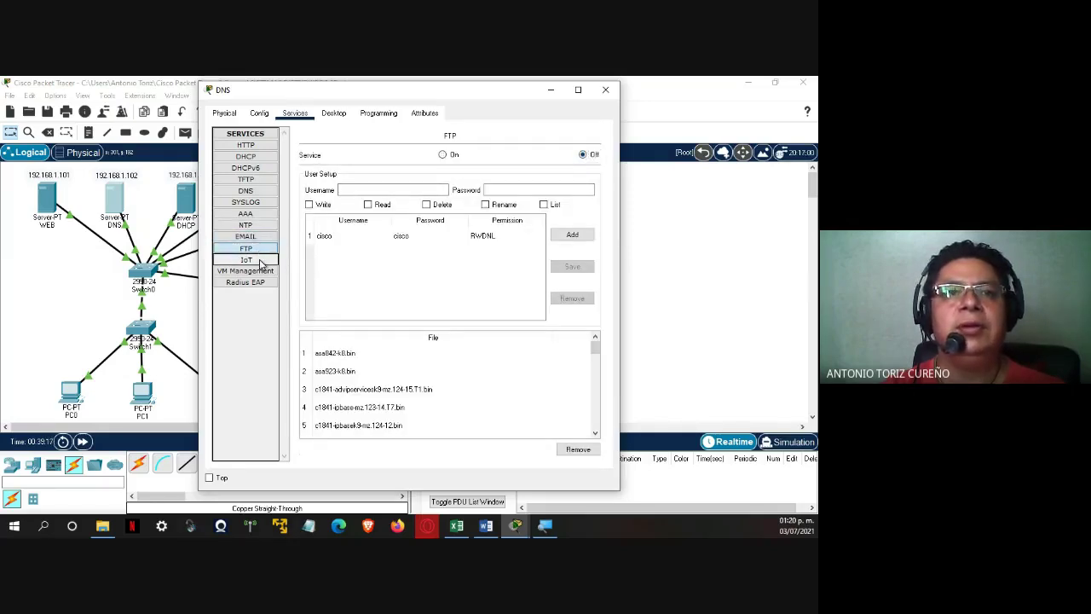
left_click(246, 271)
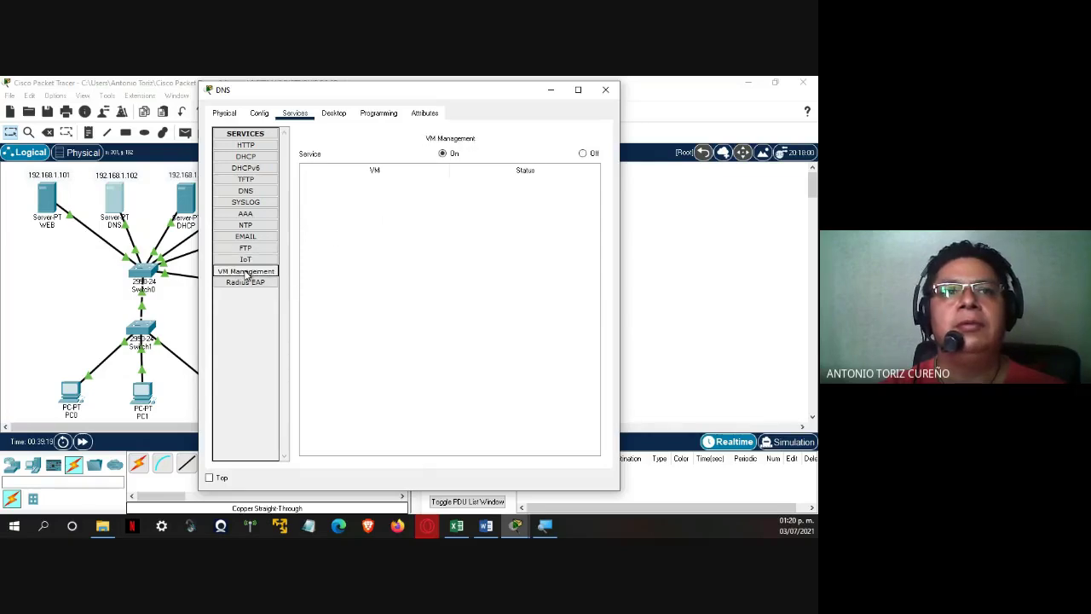
left_click(584, 154)
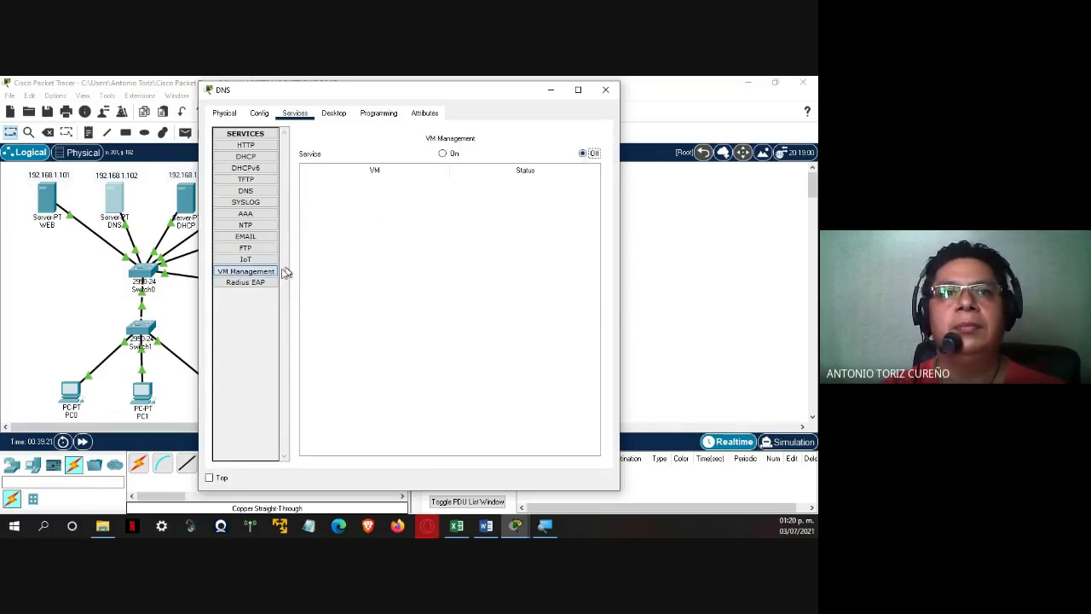
left_click(250, 282)
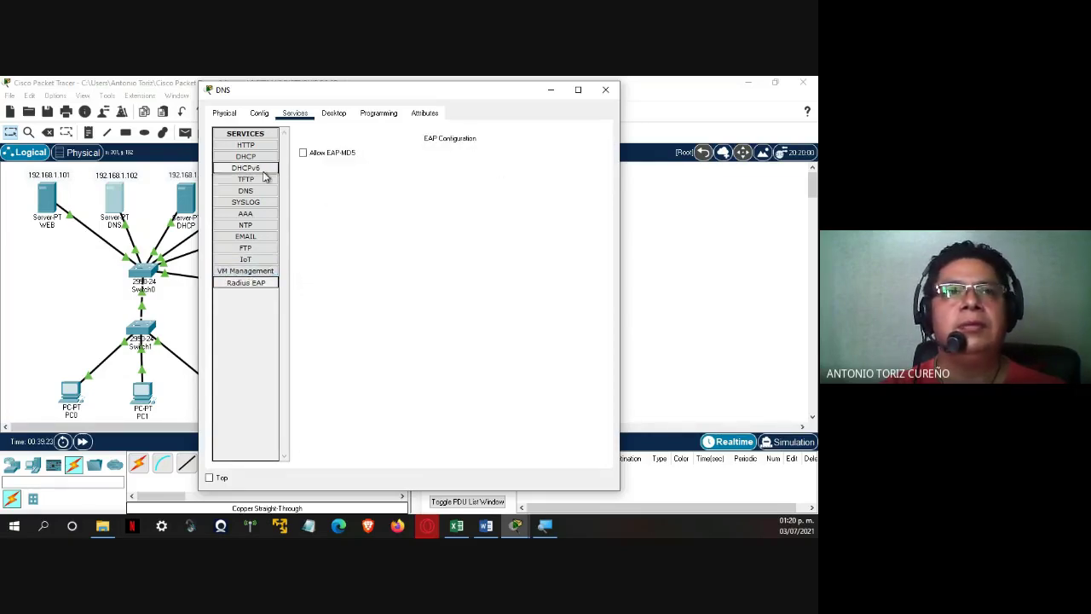
left_click(248, 192)
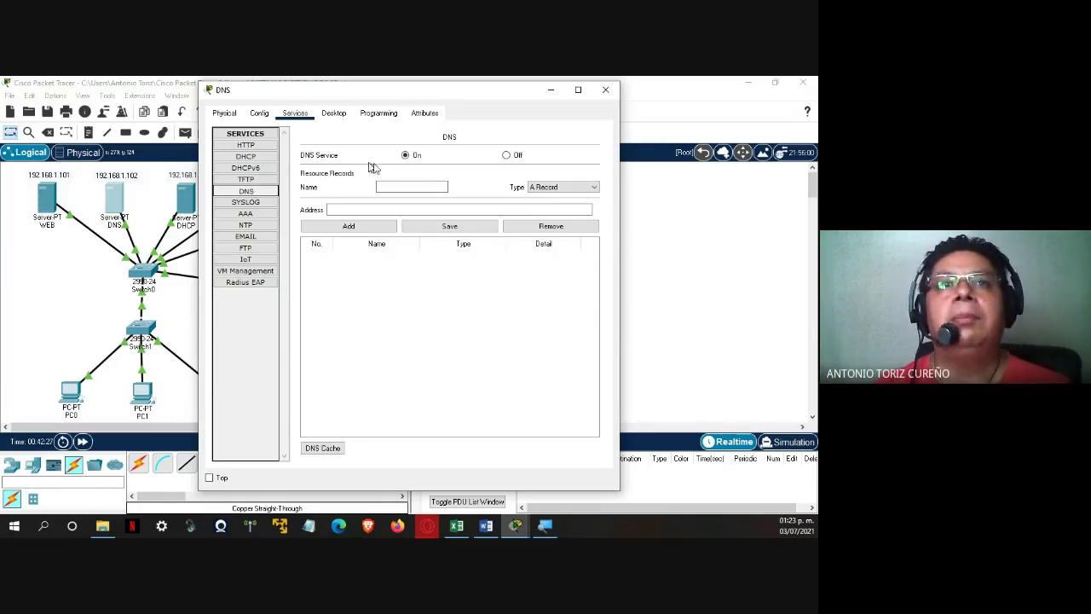
left_click(420, 186)
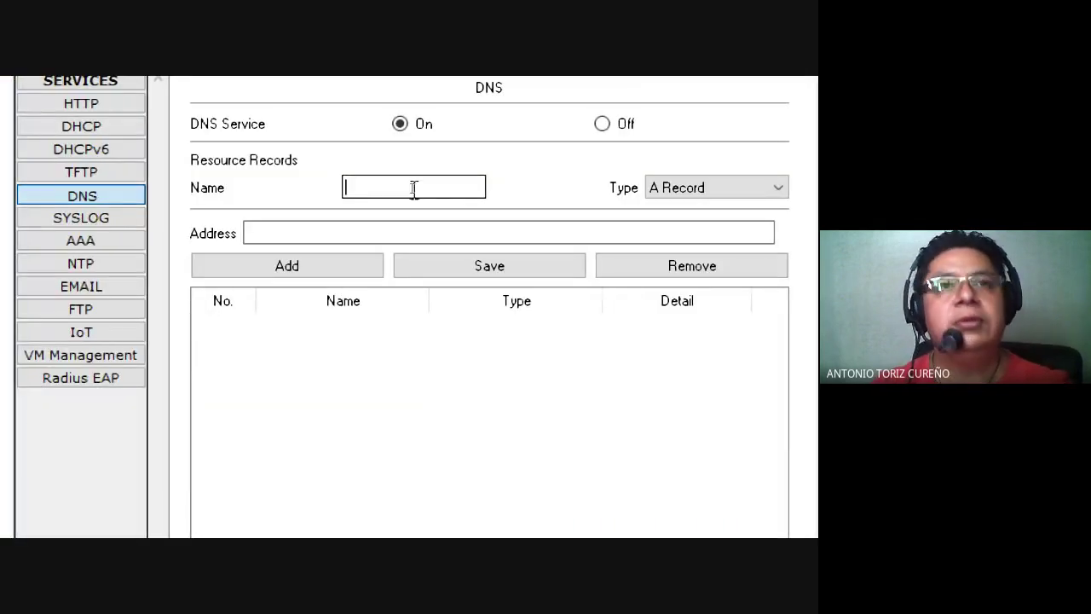
type("WW")
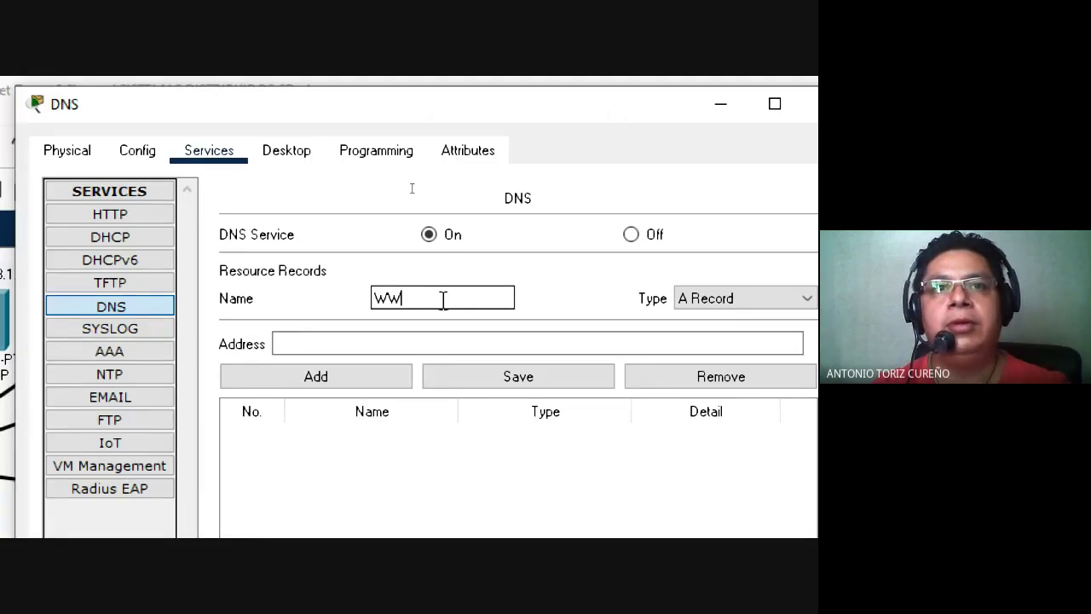
key("BackSpace")
key("BackSpace")
type("www.")
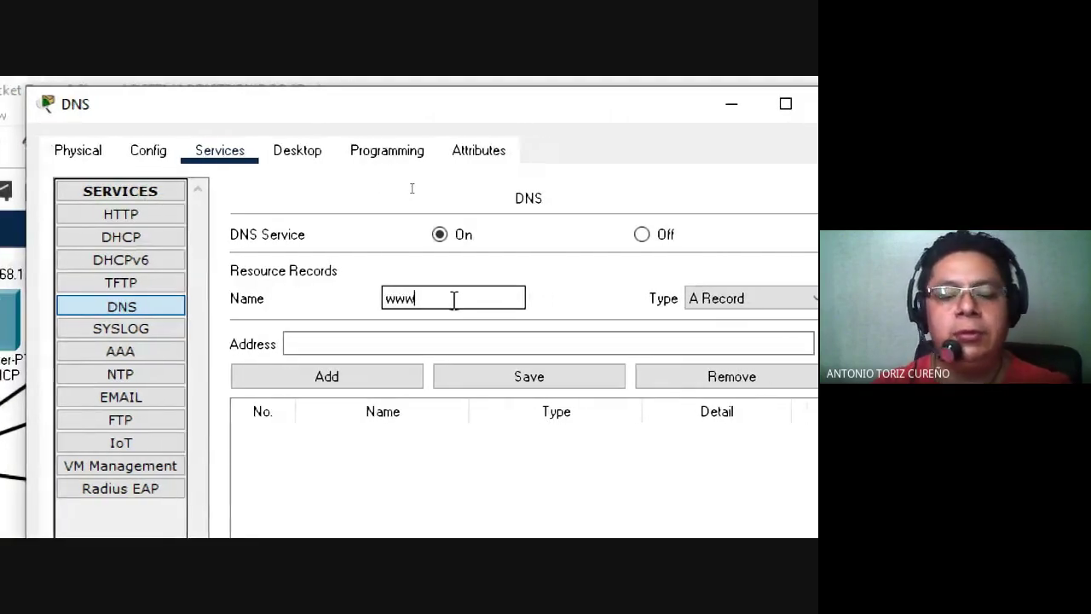
type("unialvart.")
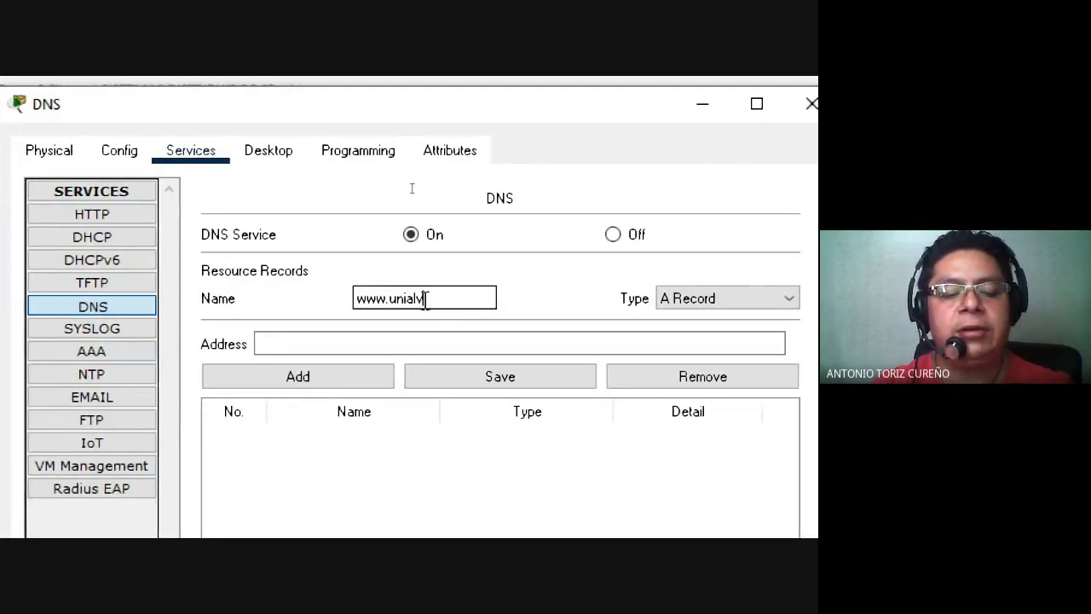
type("edu.mx")
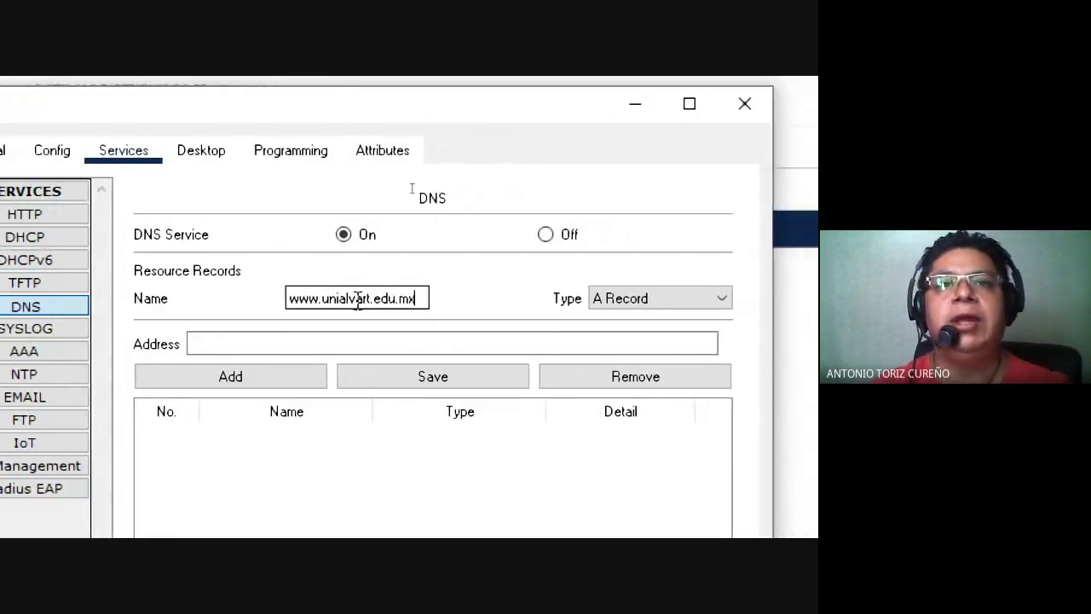
left_click(288, 344)
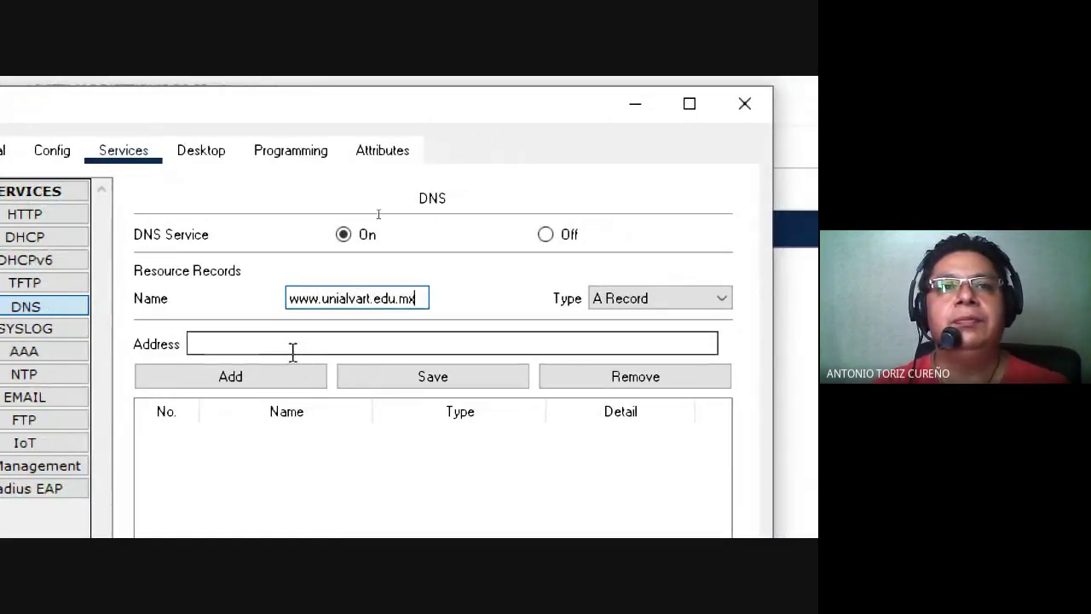
left_click(280, 340)
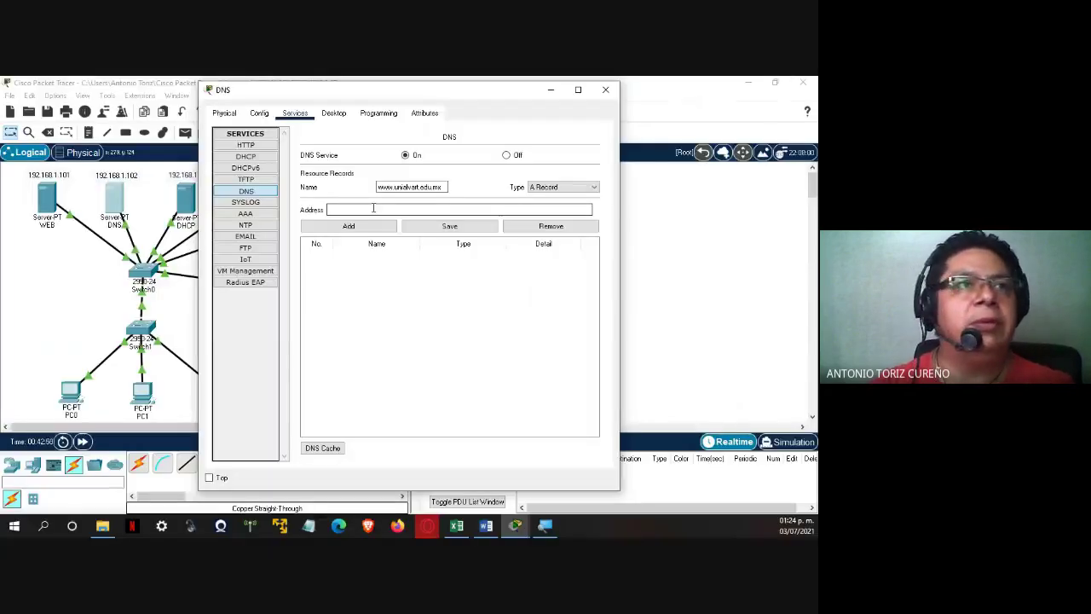
type("192")
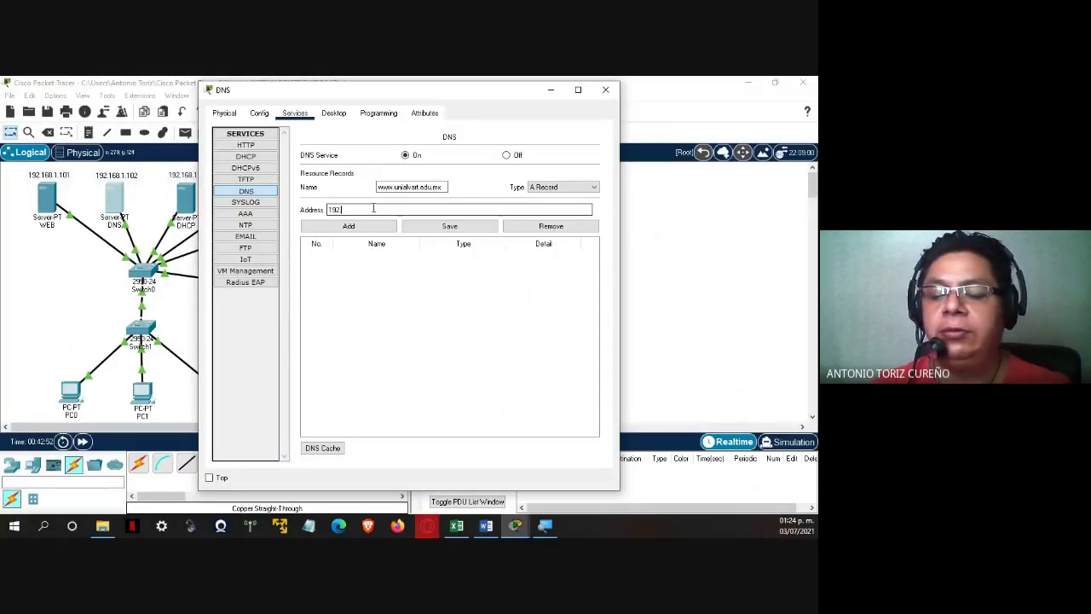
type(".168.1.101")
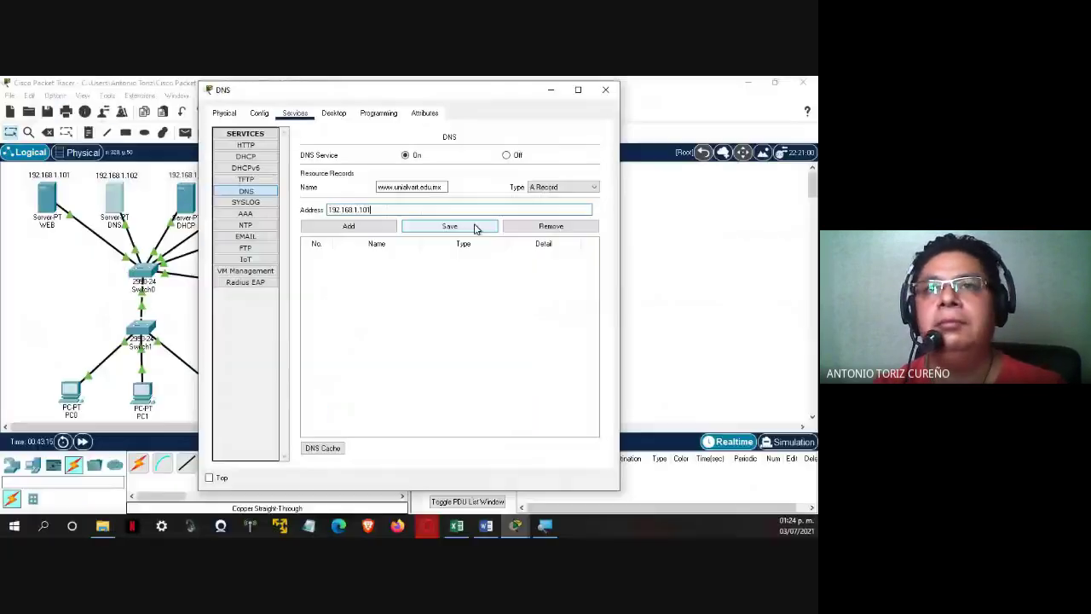
left_click(350, 227)
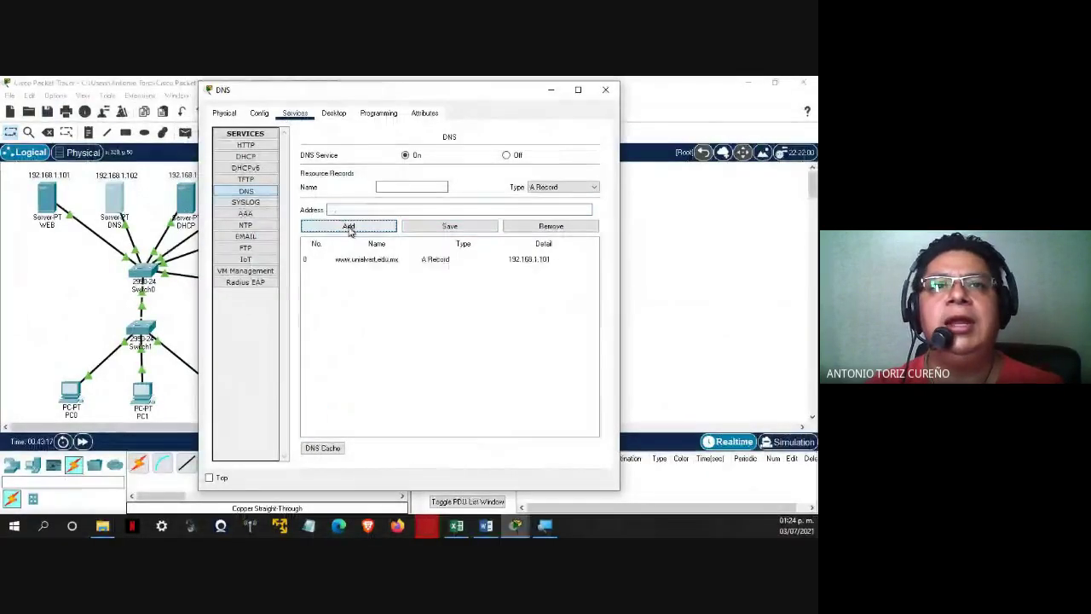
- Add a second A Record mapping unialvart.edu.mx to 192.168.1.101
left_click(391, 186)
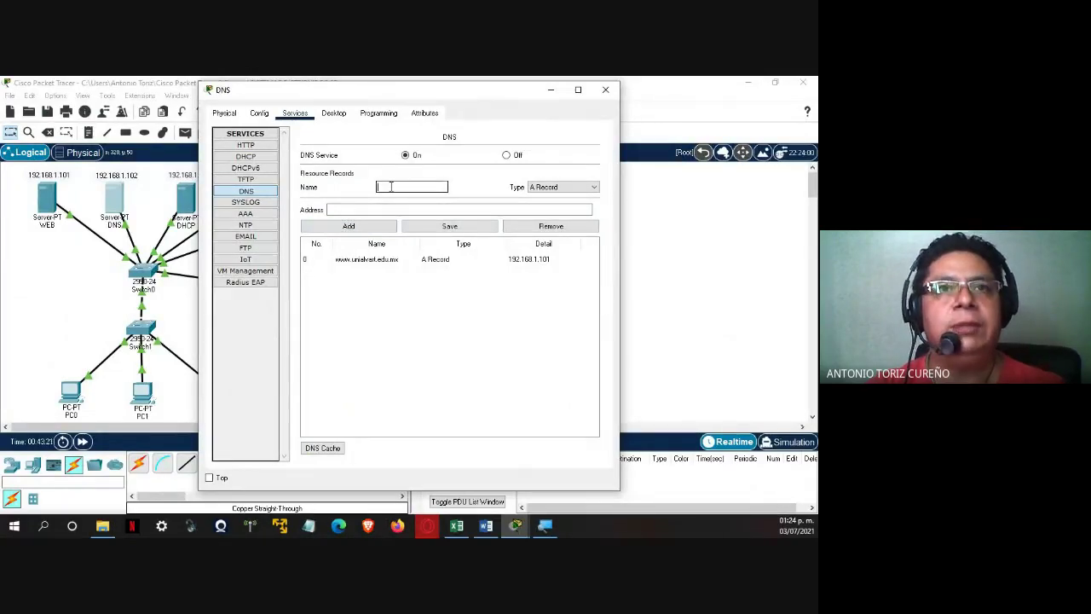
type("unia")
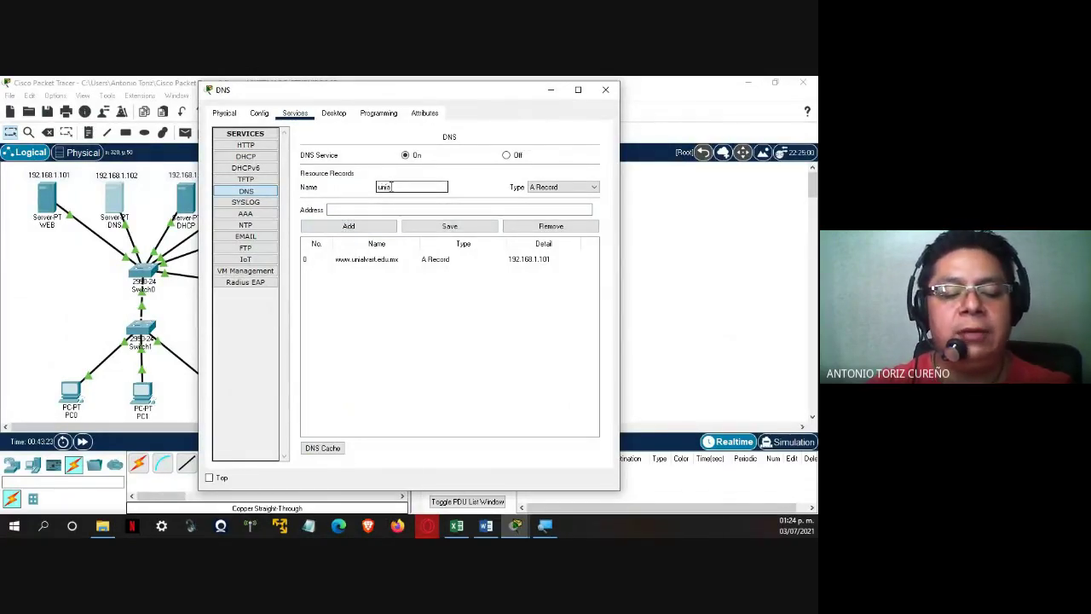
type("lvart.edu.mx")
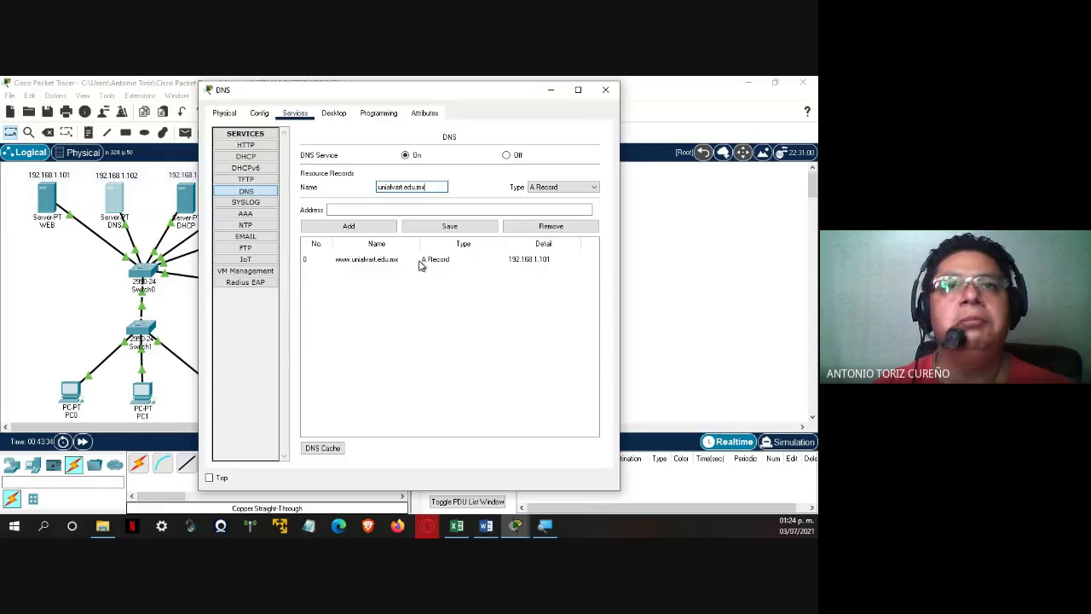
left_click(372, 209)
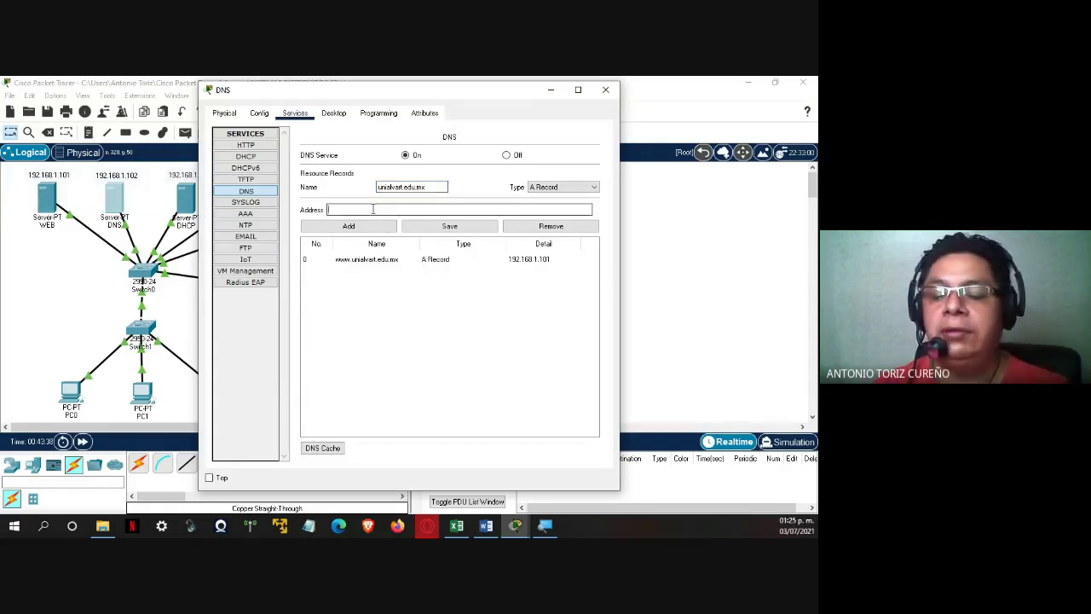
type("192.168")
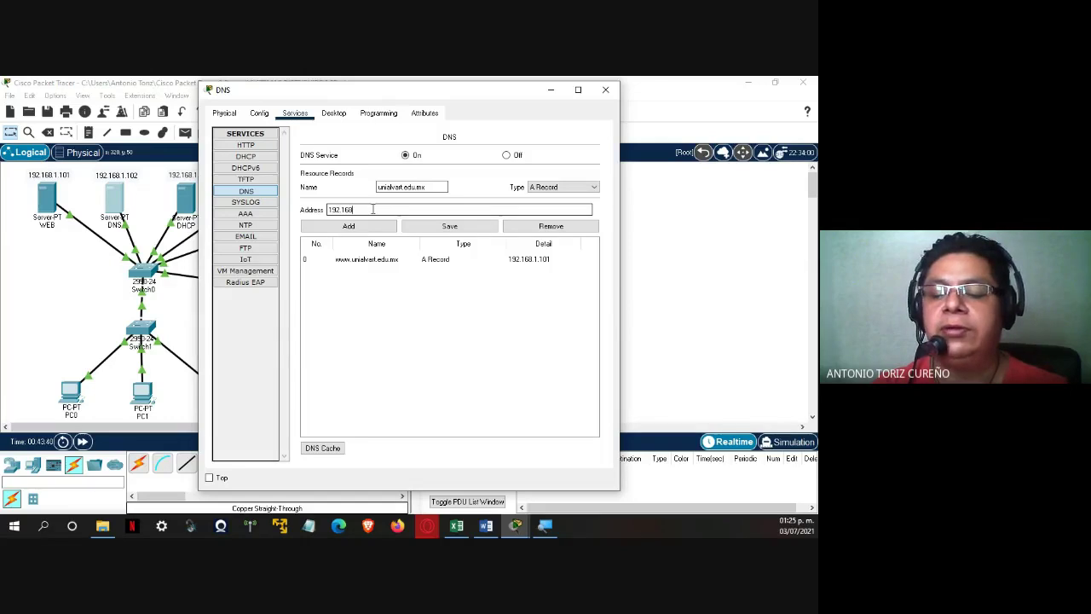
type(".1.101")
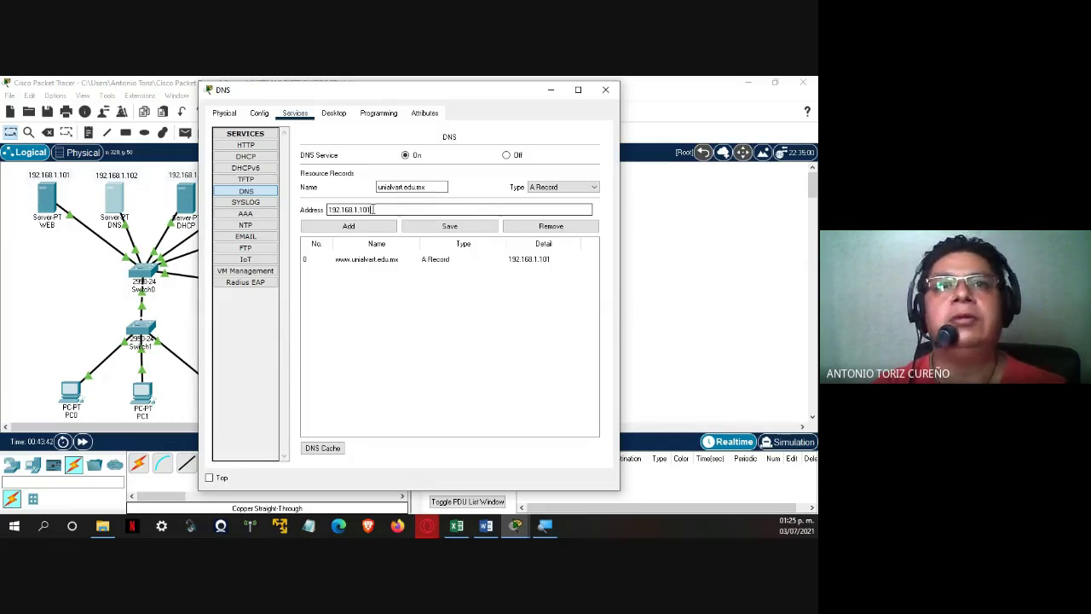
left_click(367, 226)
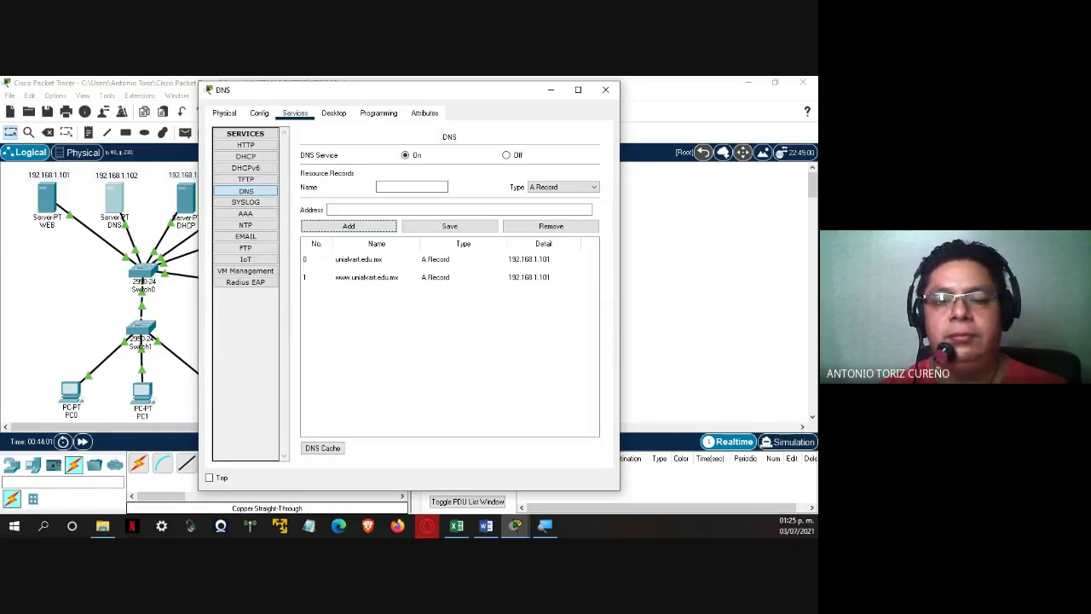
key("alt+Tab")
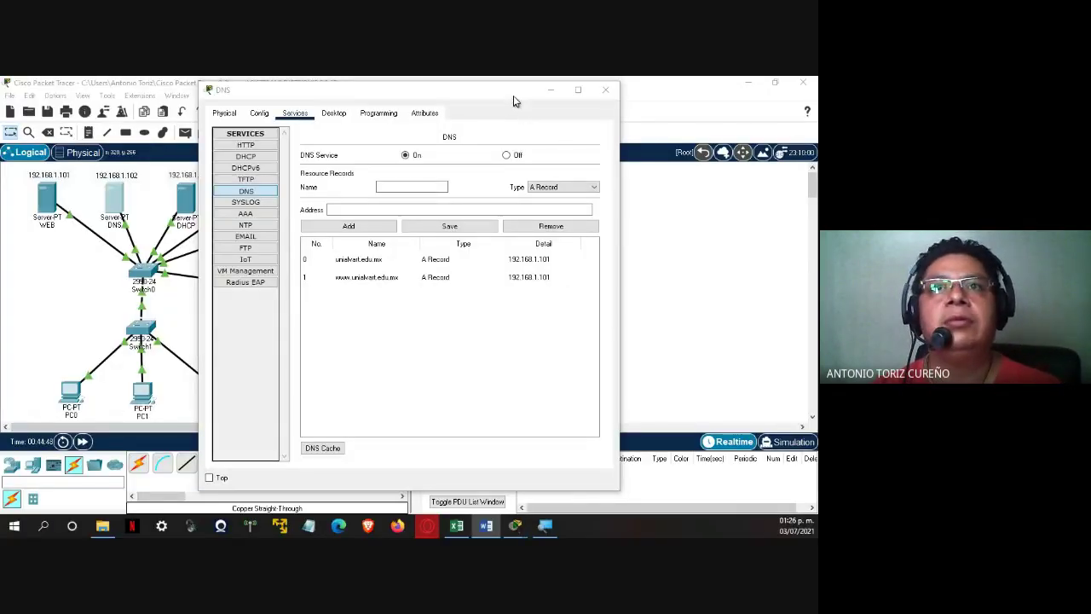
left_click_drag(513, 100, 611, 108)
mouse_move(678, 93)
left_mouse_down()
mouse_move(645, 97)
mouse_move(658, 97)
left_mouse_up()
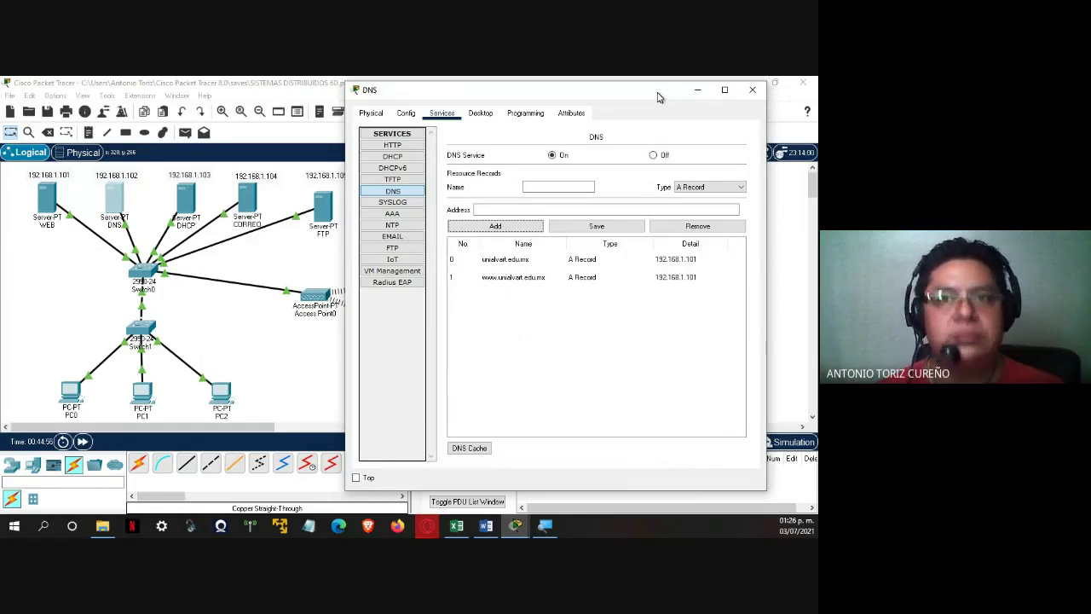
- Add a third A Record mapping mail.unialvart.edu.mx to 192.168.1.104
left_click(554, 186)
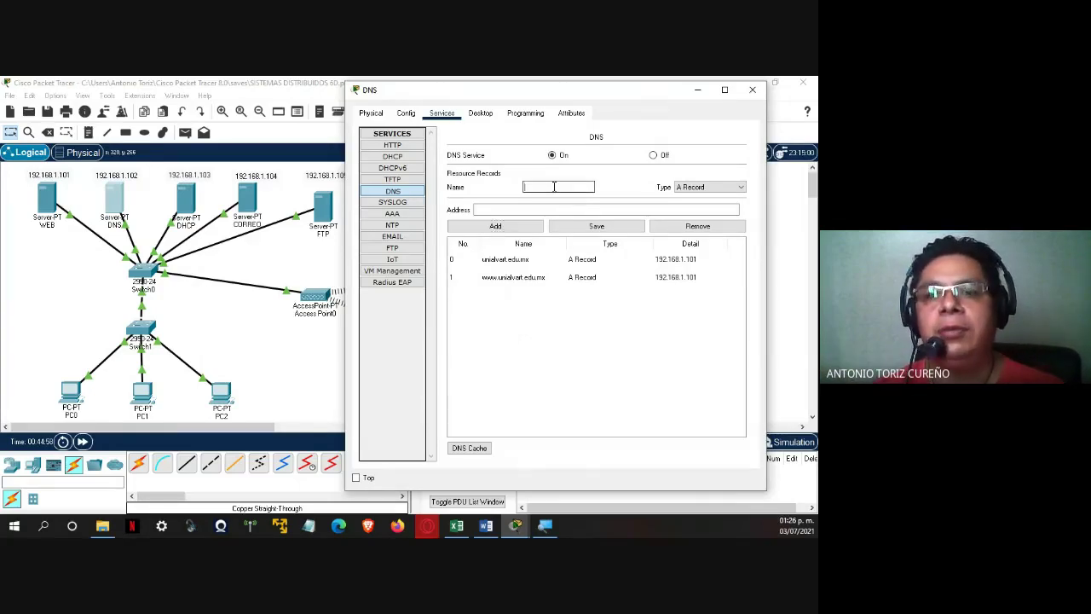
type("mail")
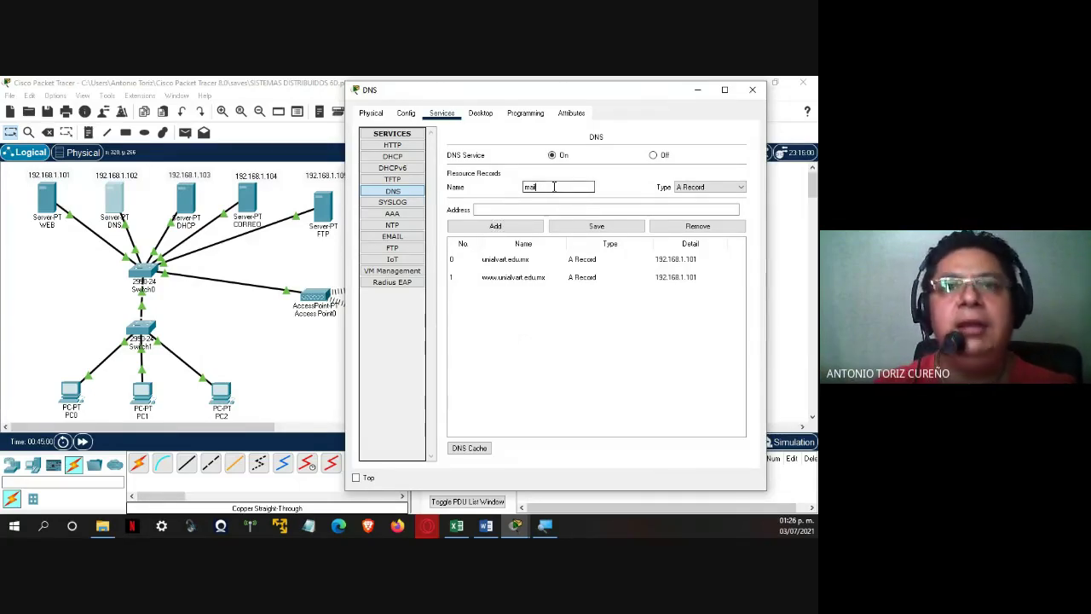
type(".unia")
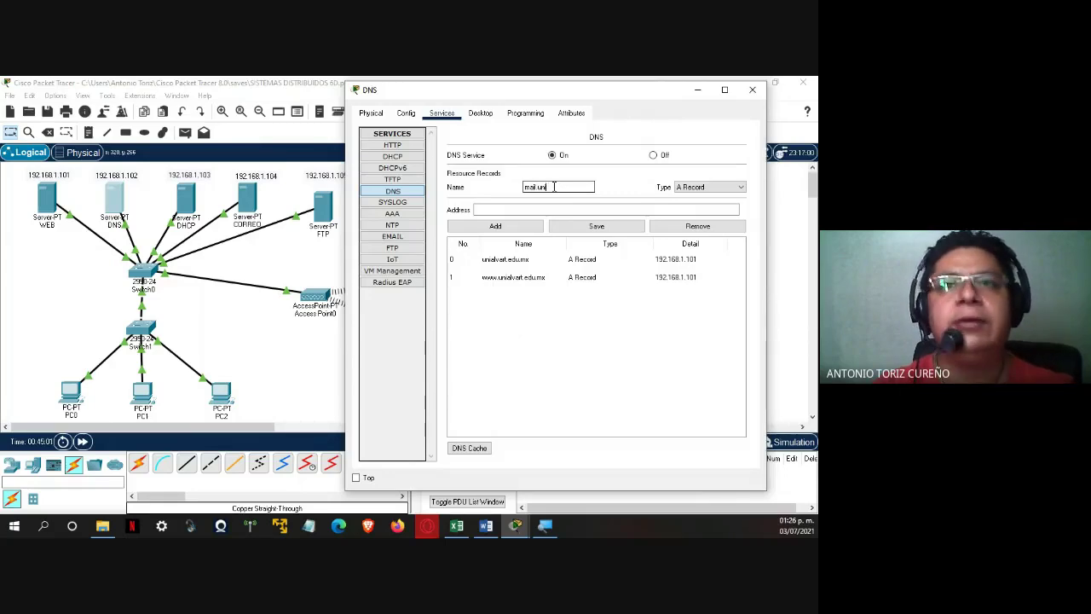
type("lvart")
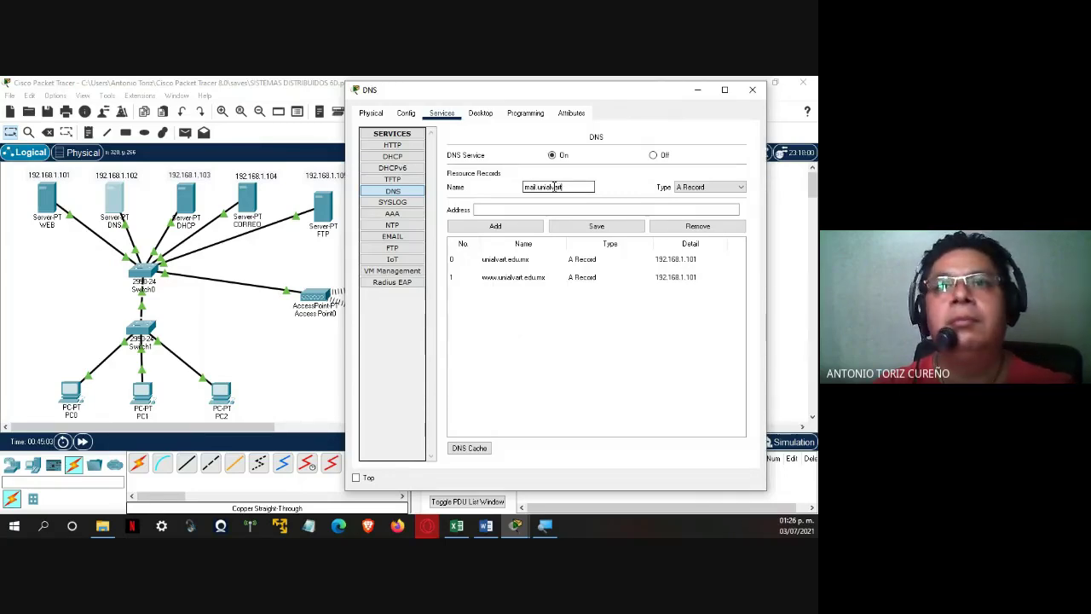
type(".edu")
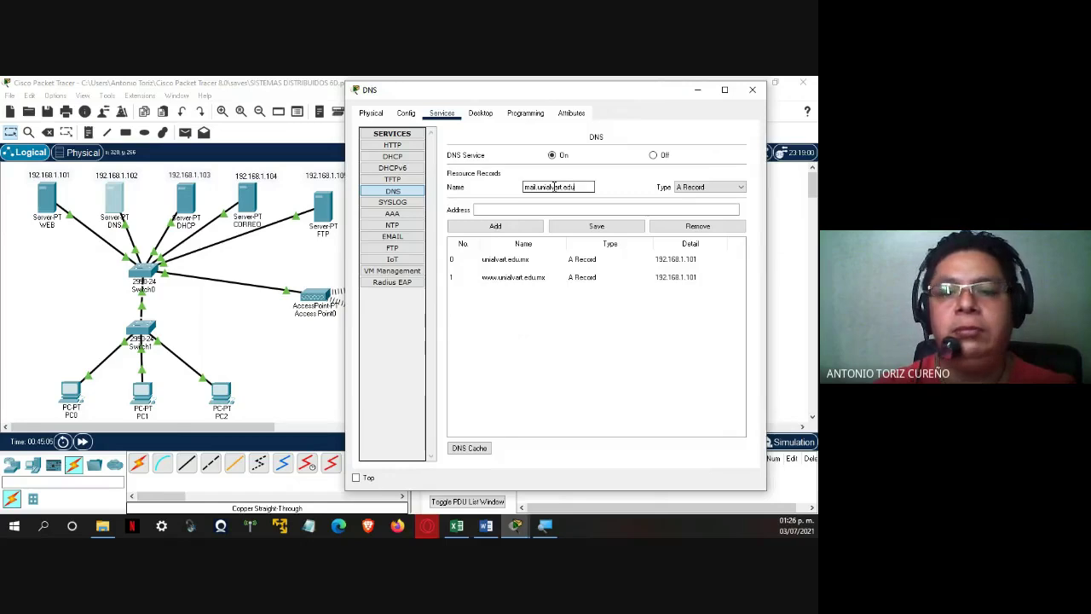
type(".mx")
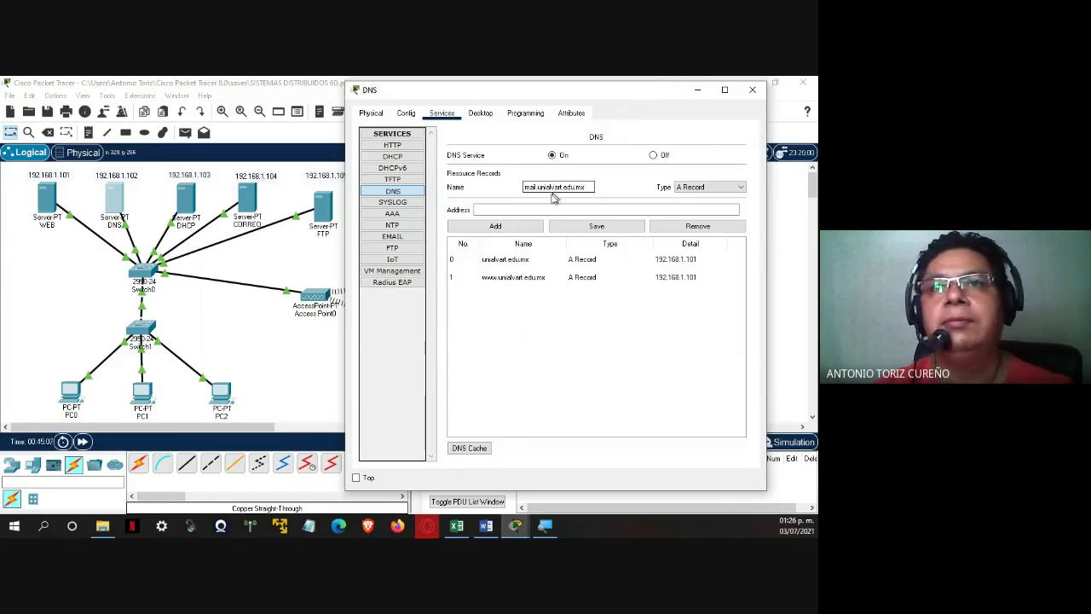
left_click(550, 210)
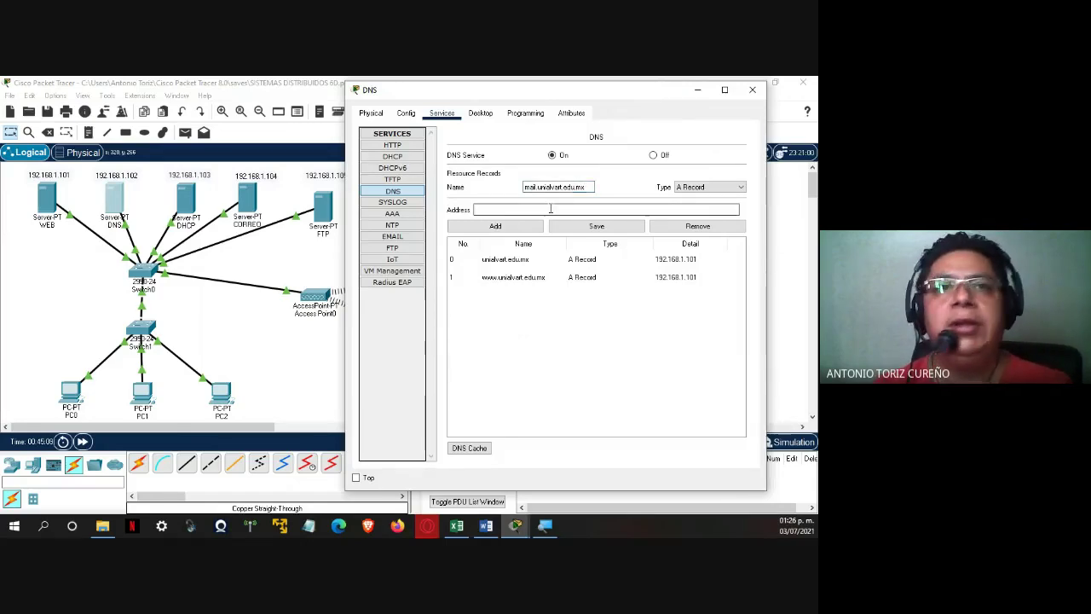
type("1")
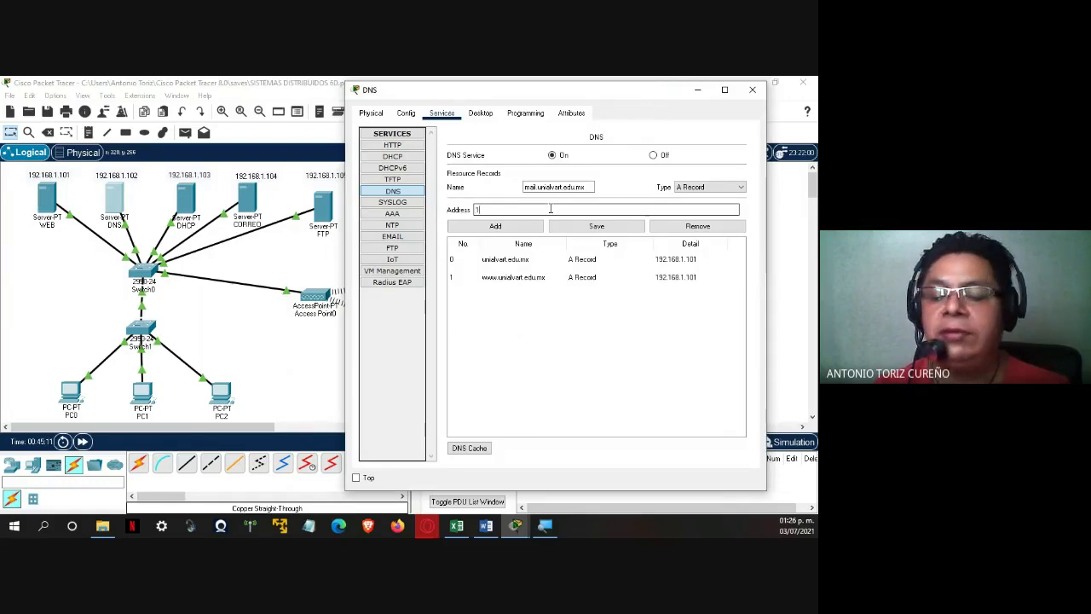
type("92.168")
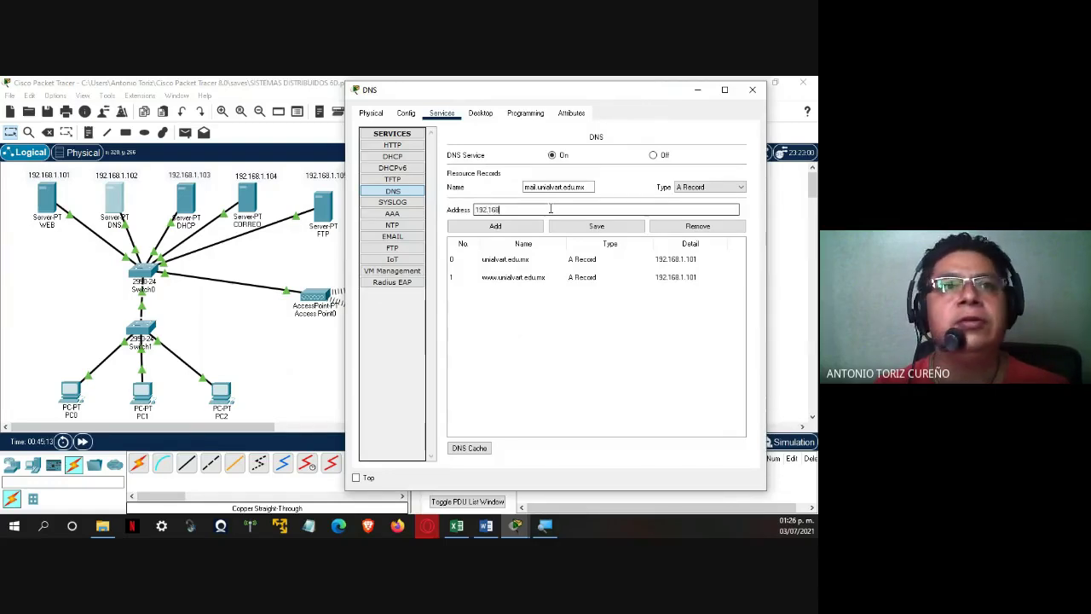
type(".1.104")
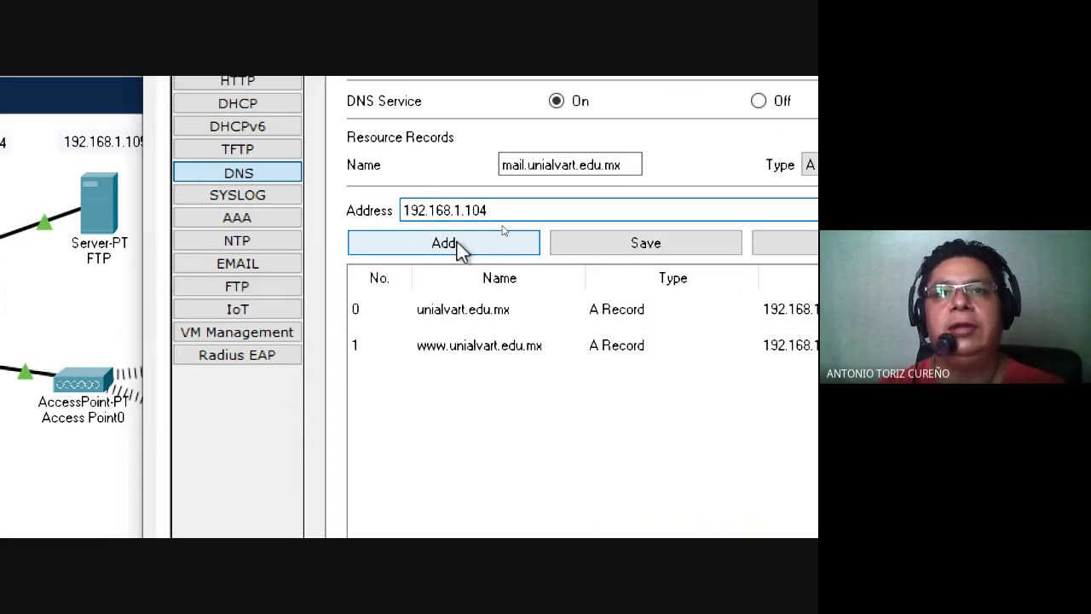
left_click(457, 241)
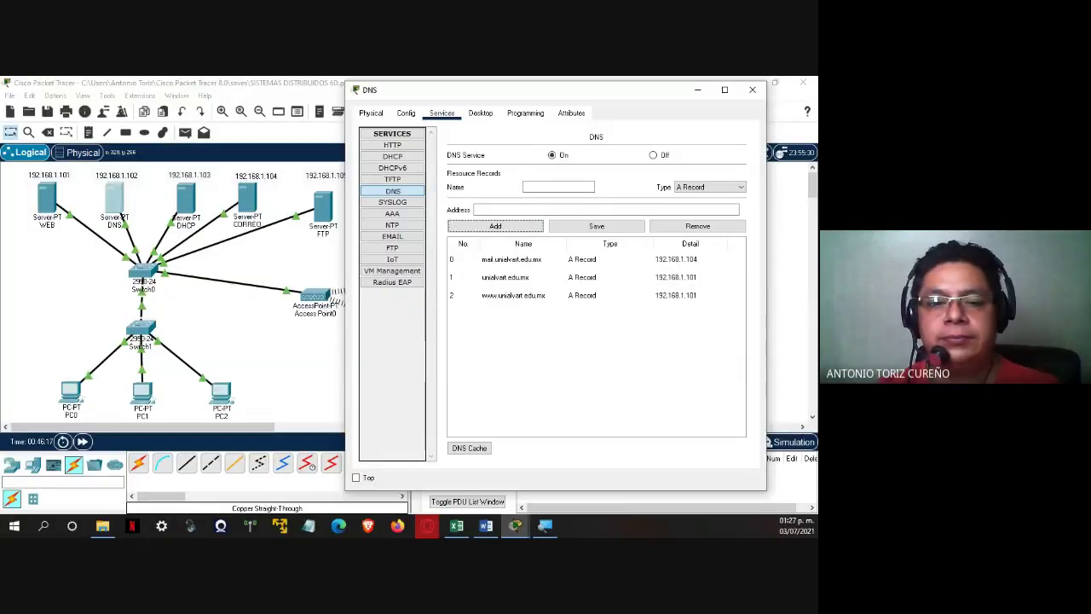
key("alt+Tab")
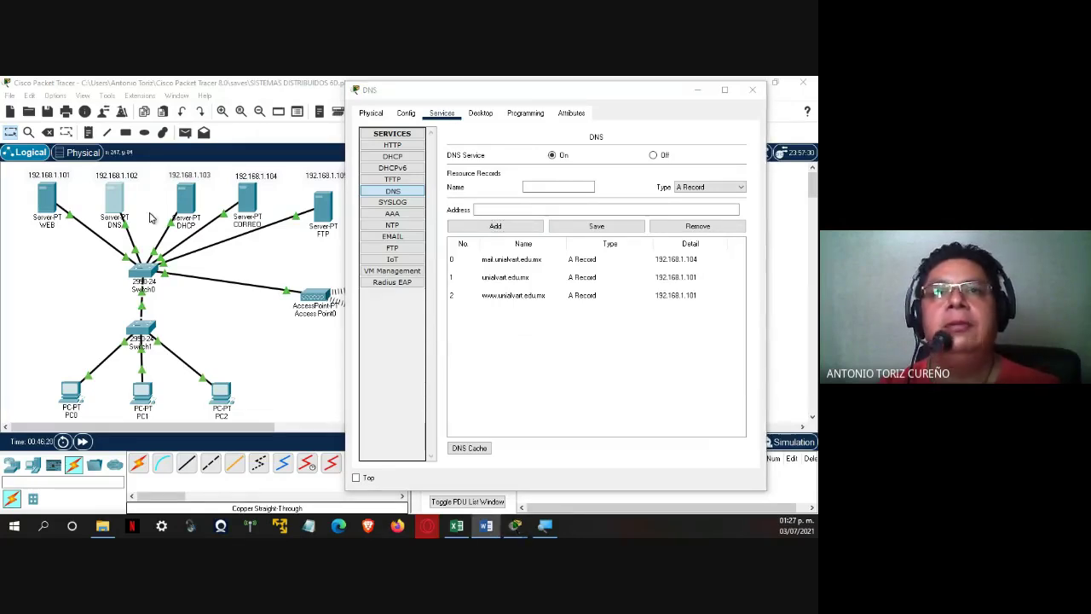
- Close the DNS server window and bring up the DHCP server's Desktop IP Configuration page
left_click(755, 93)
left_click(753, 92)
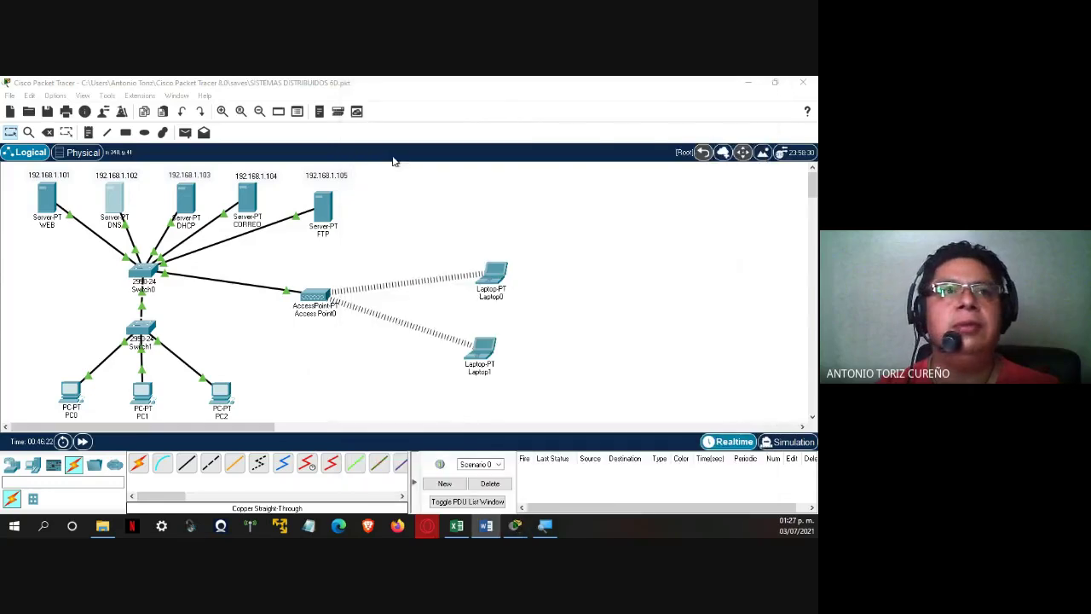
left_click(188, 203)
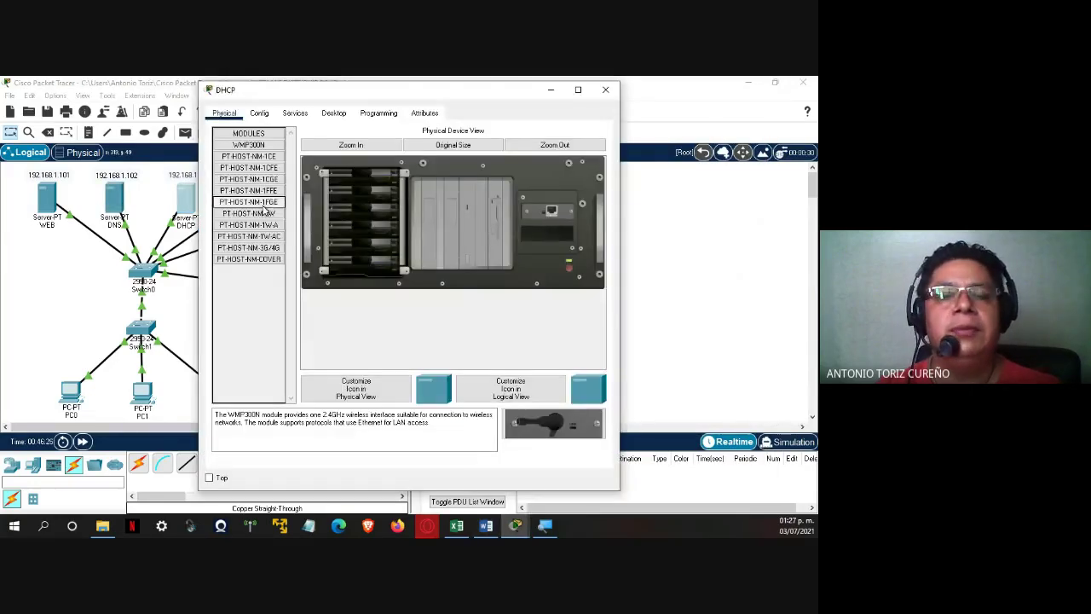
left_click(336, 115)
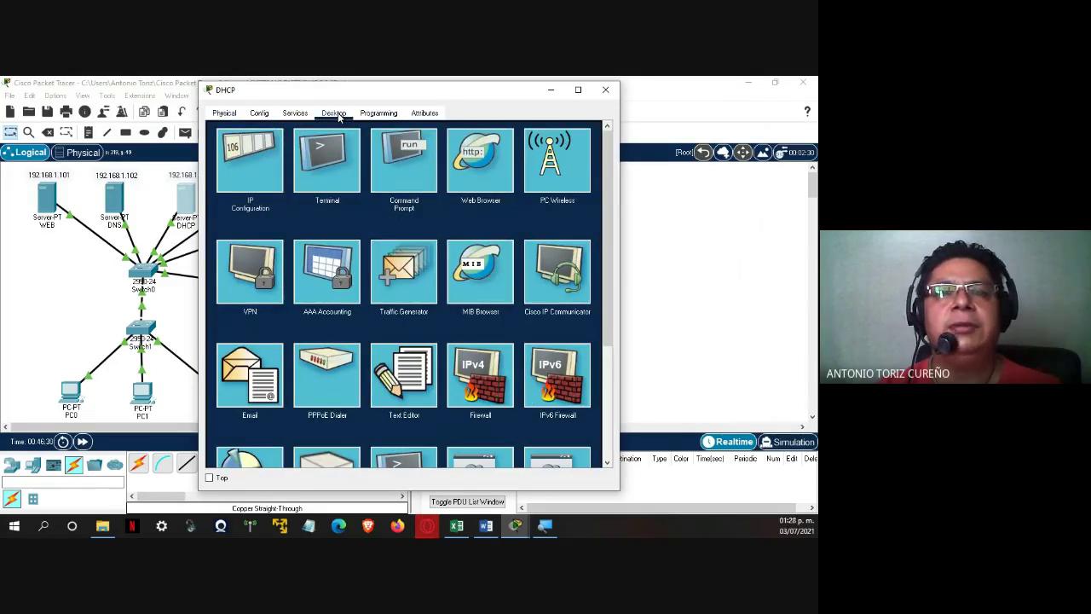
left_click(258, 159)
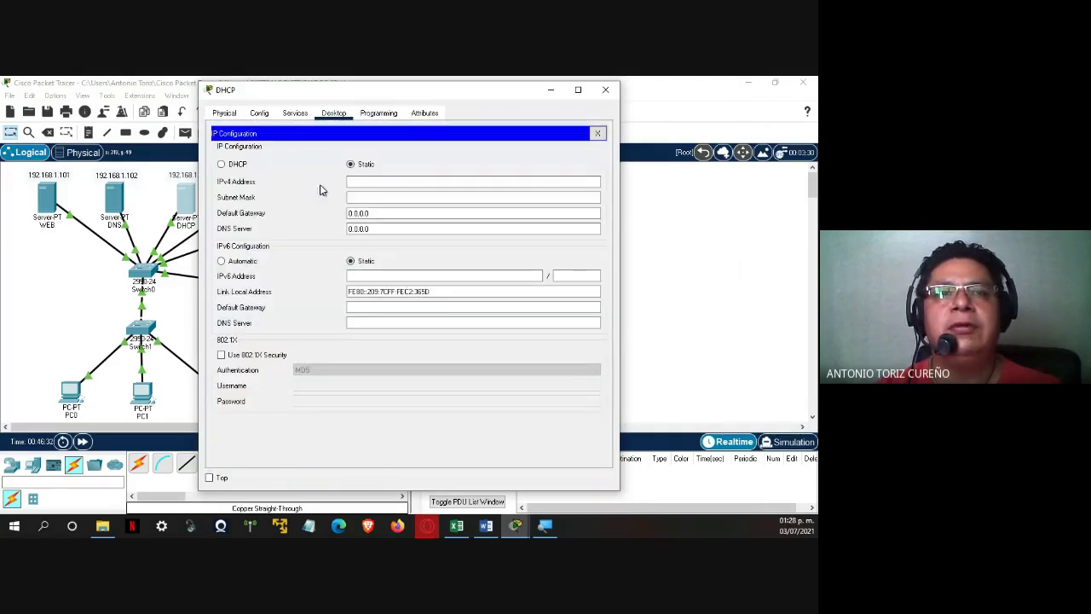
- Give the DHCP server static IP 192.168.1.103, mask 255.255.255.0 and DNS 192.168.1.102
left_click(359, 181)
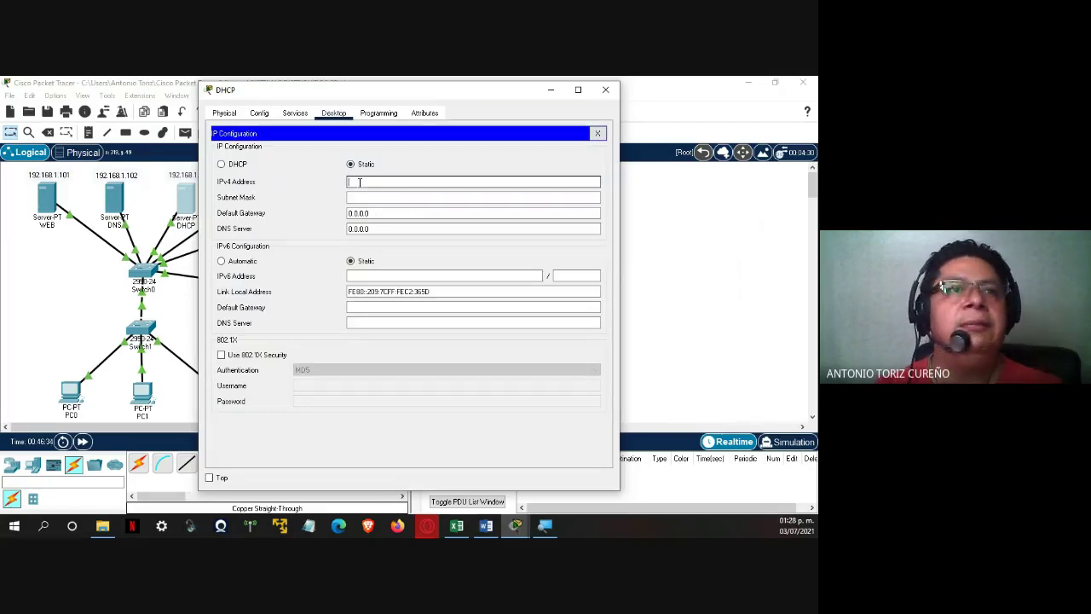
left_click_drag(375, 92, 441, 89)
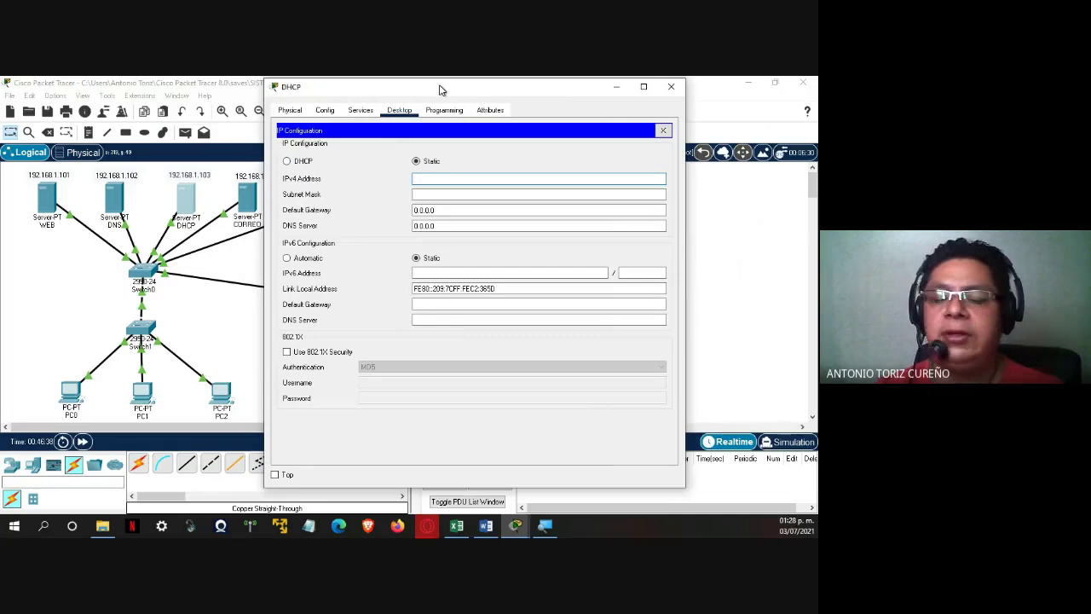
type("192.168")
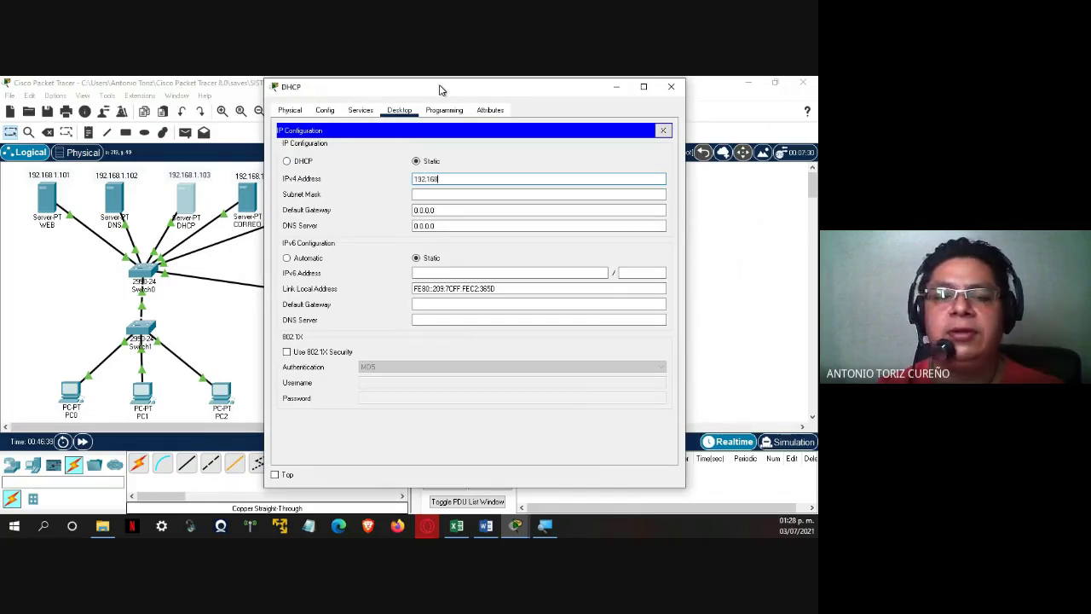
type(".1.103")
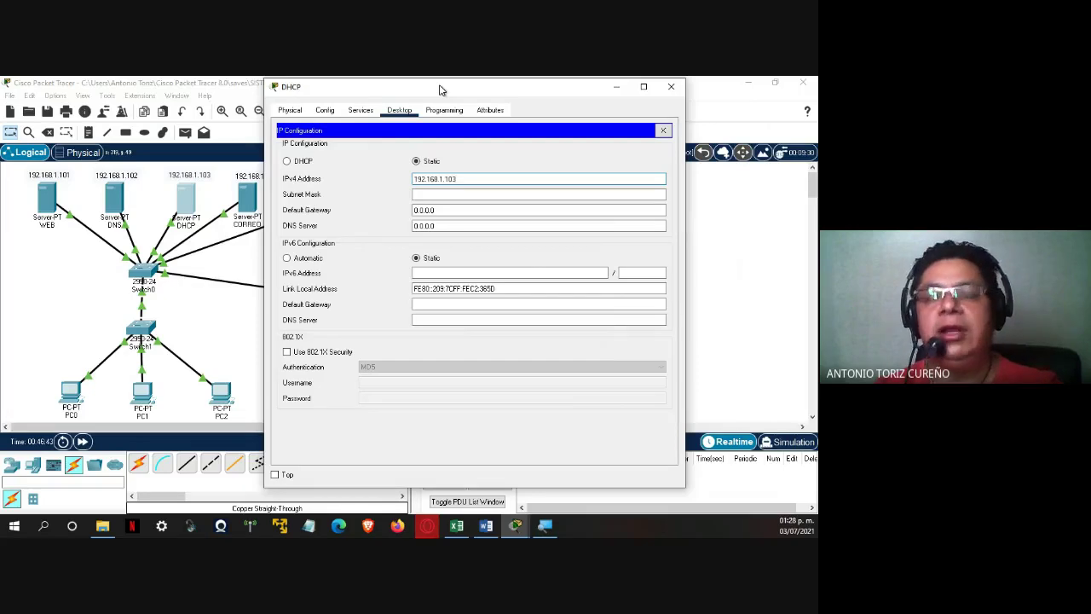
key("Tab")
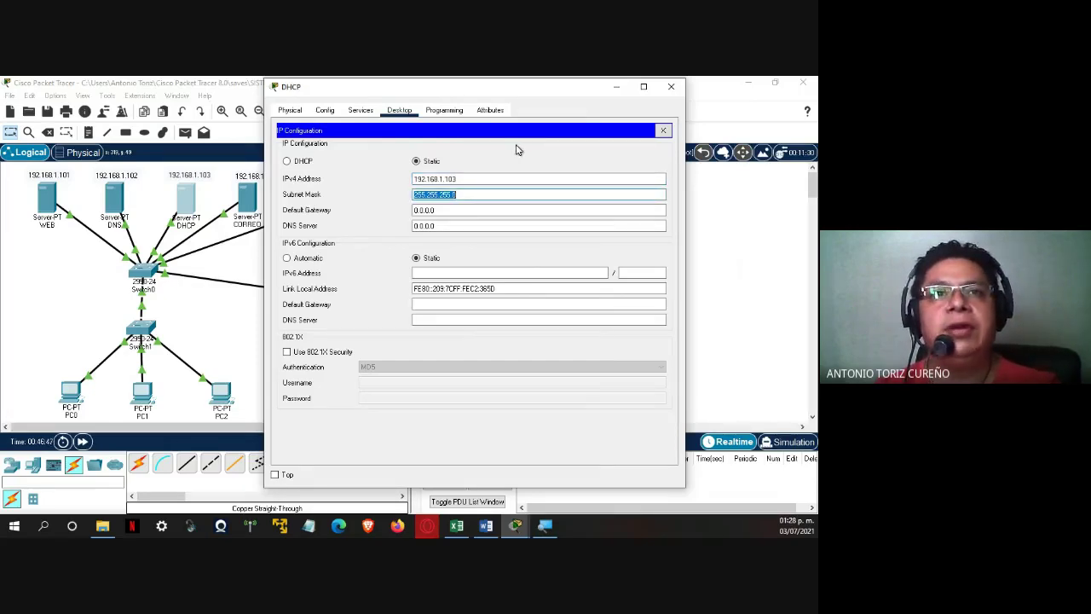
key("Tab")
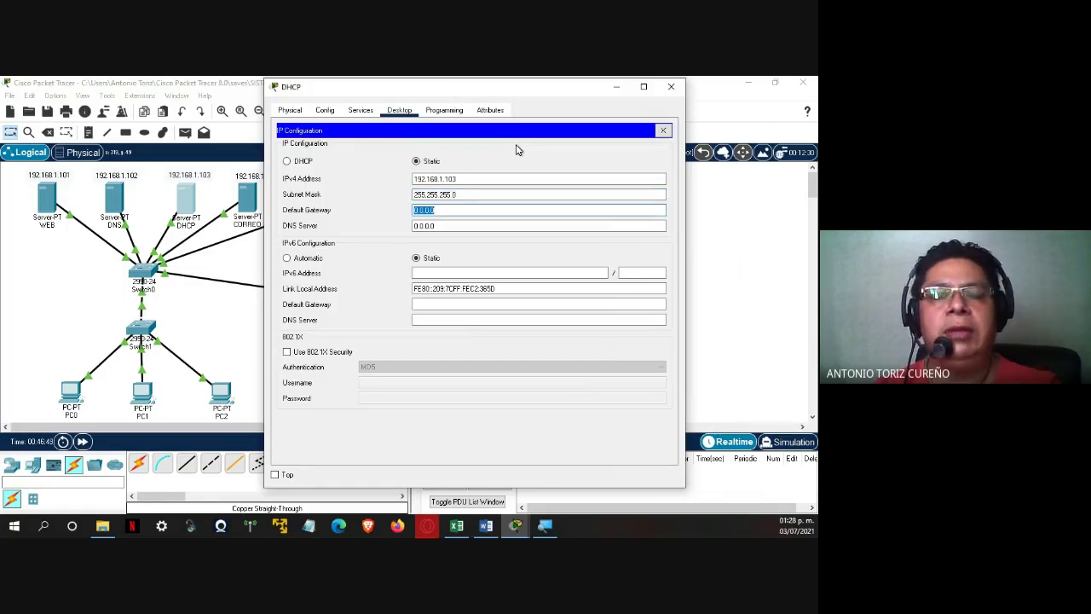
key("Tab")
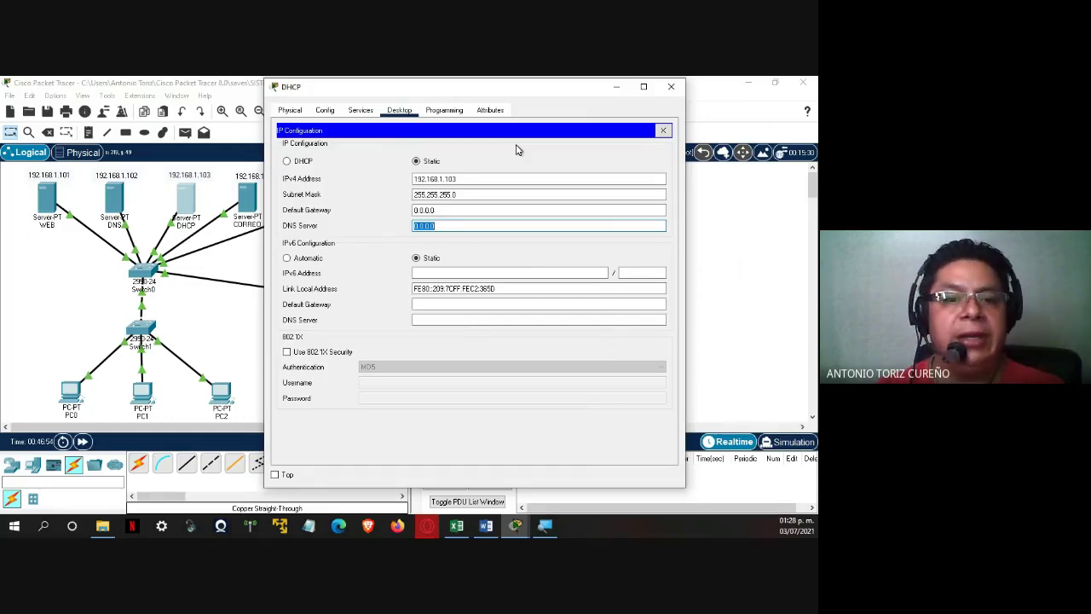
type("192")
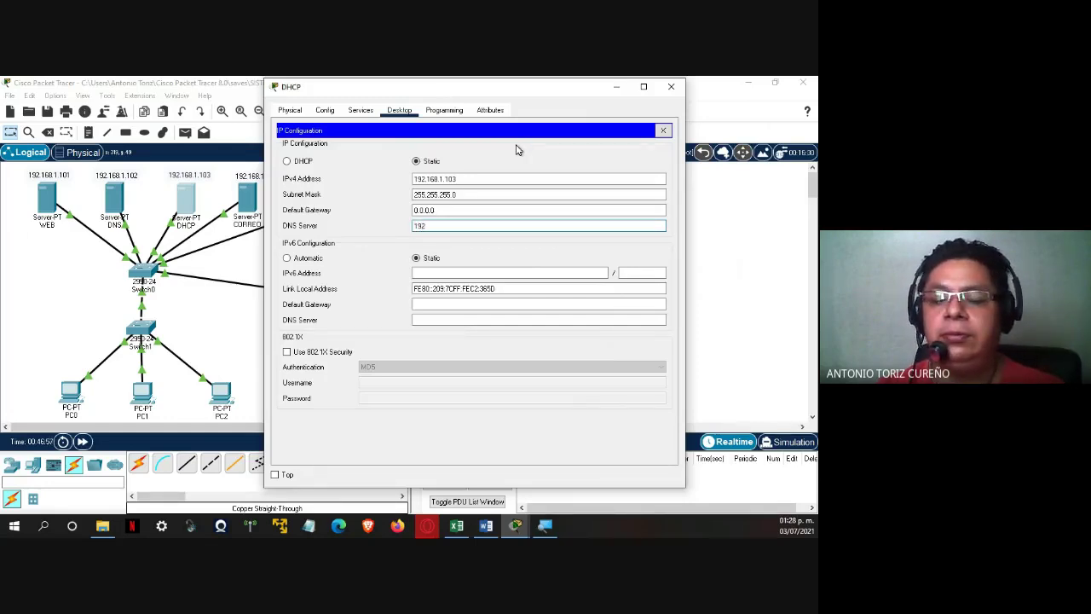
type(".168")
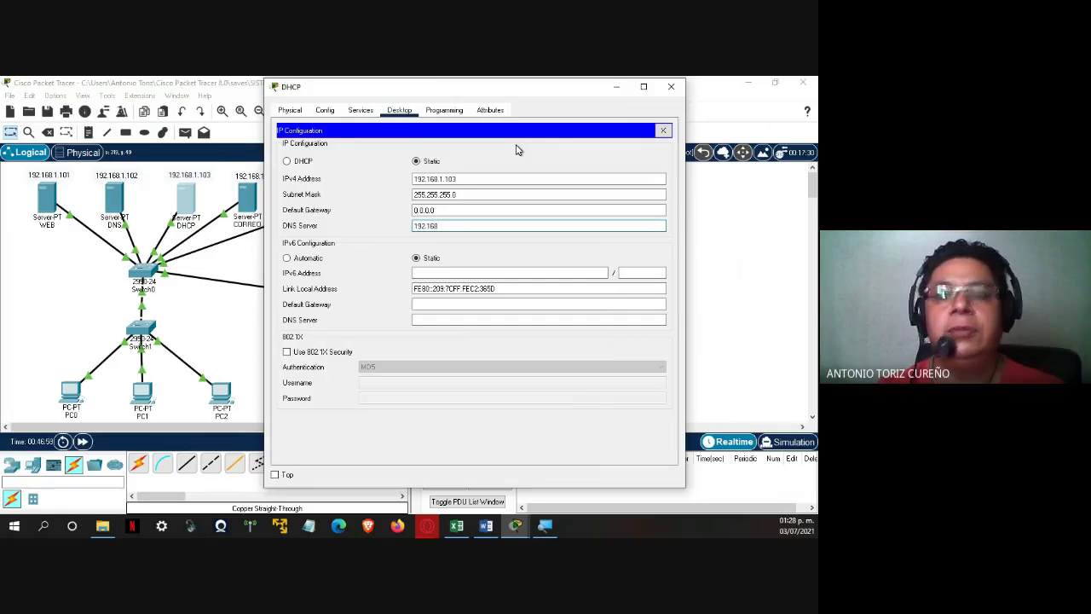
type(".1.102")
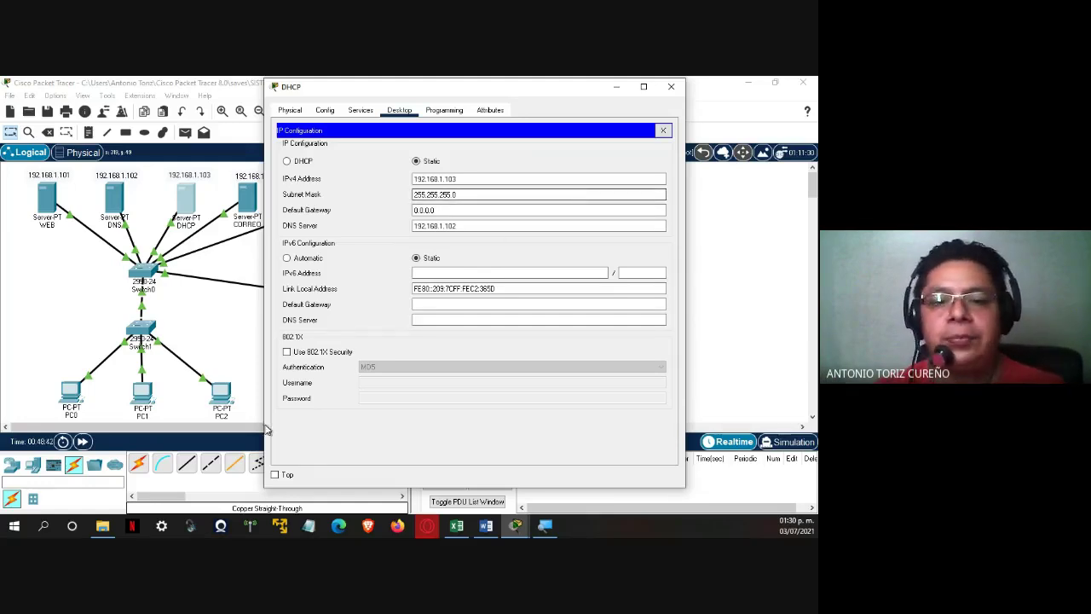
key("alt+Tab")
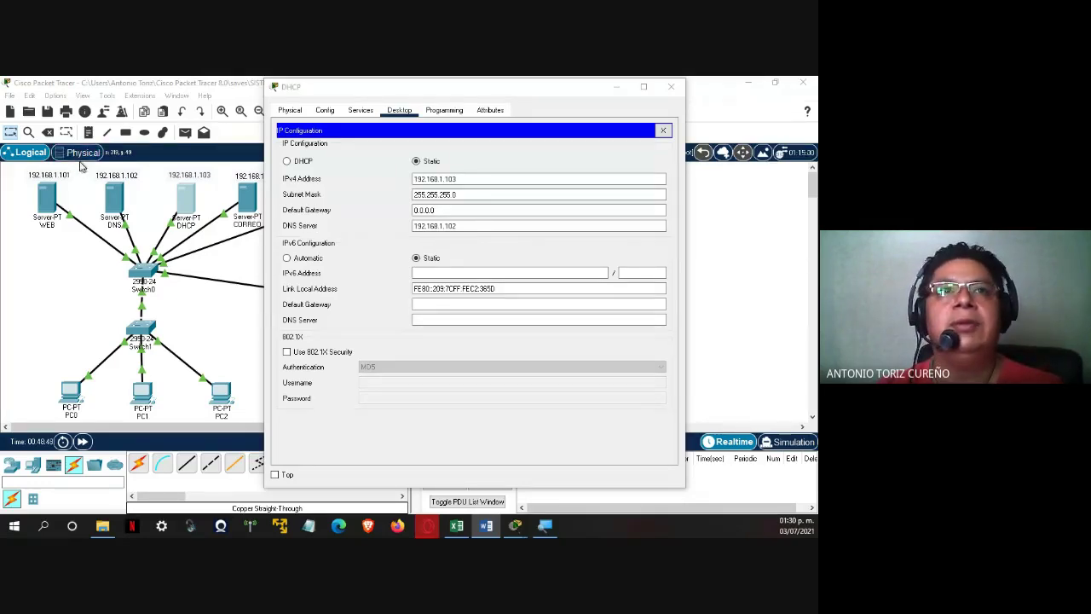
- Turn off the DHCP server's HTTP and HTTPS services and switch its DHCP service on
left_click(361, 111)
left_click(309, 142)
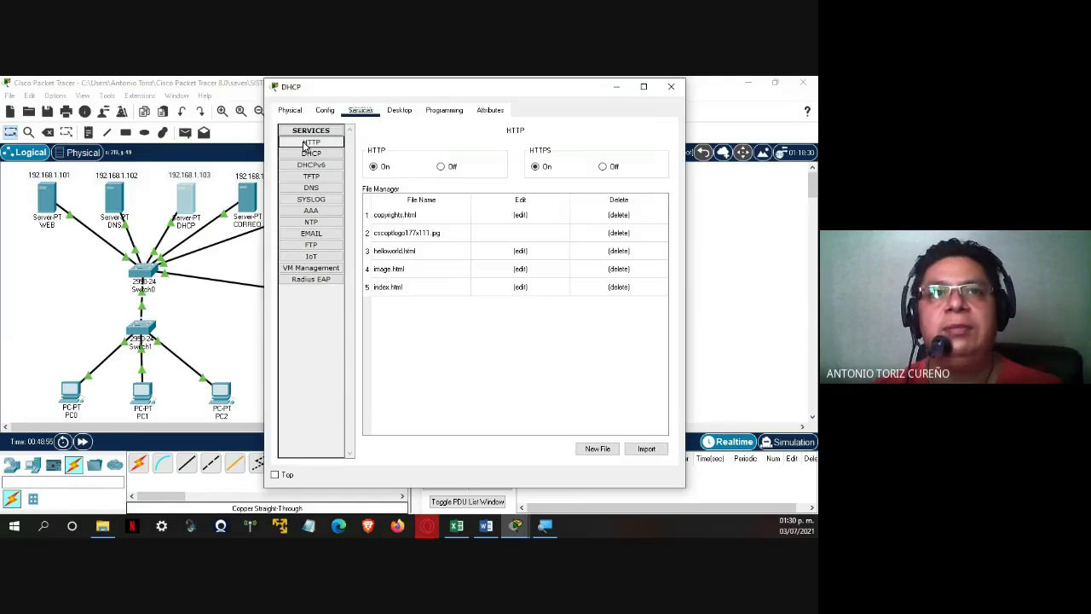
left_click(603, 167)
left_click(440, 166)
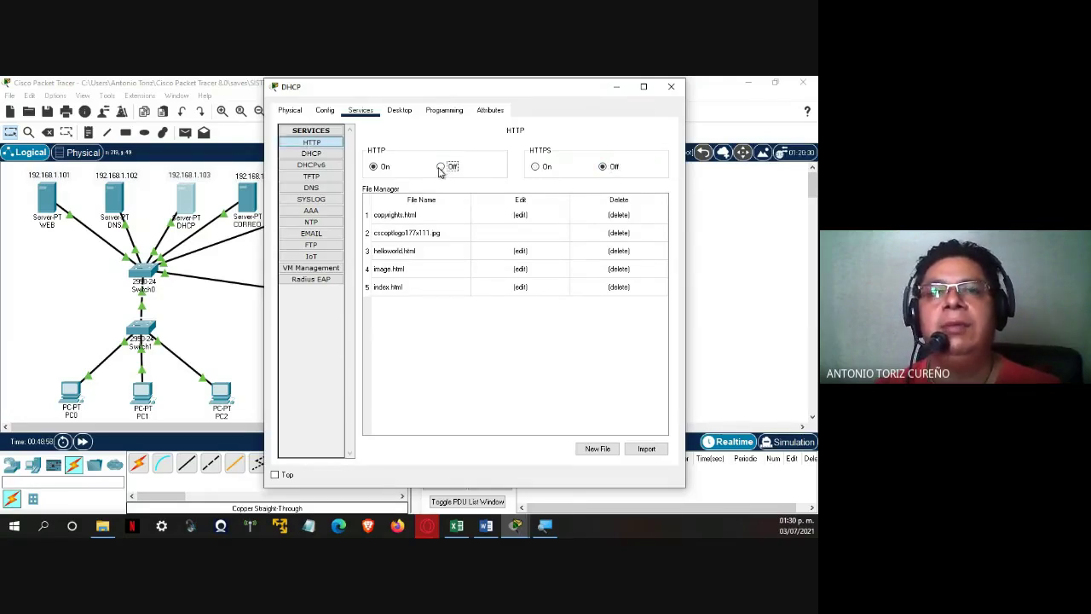
left_click(314, 154)
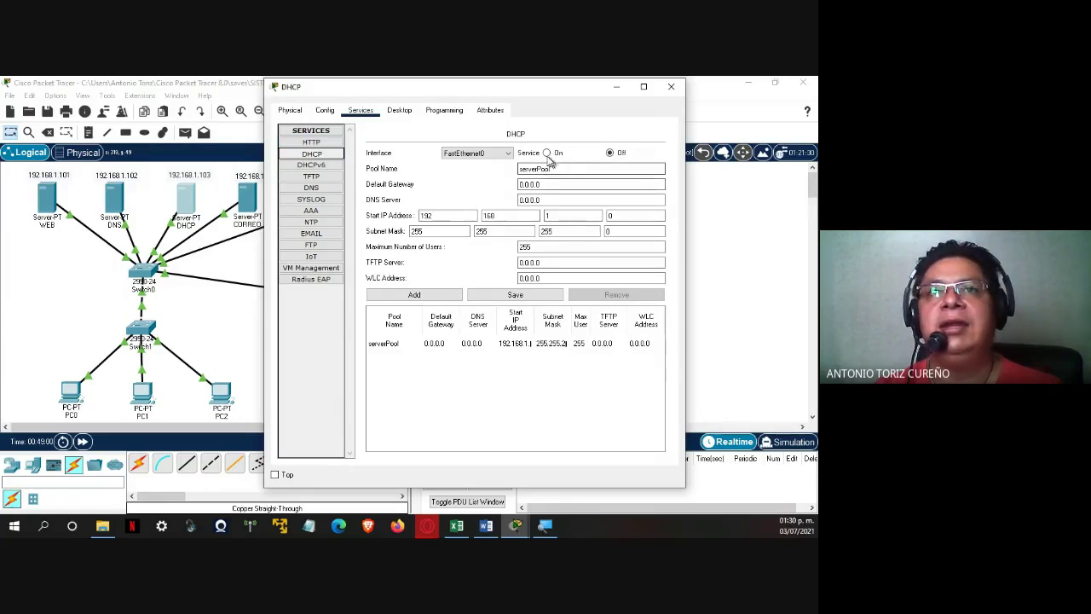
left_click(547, 153)
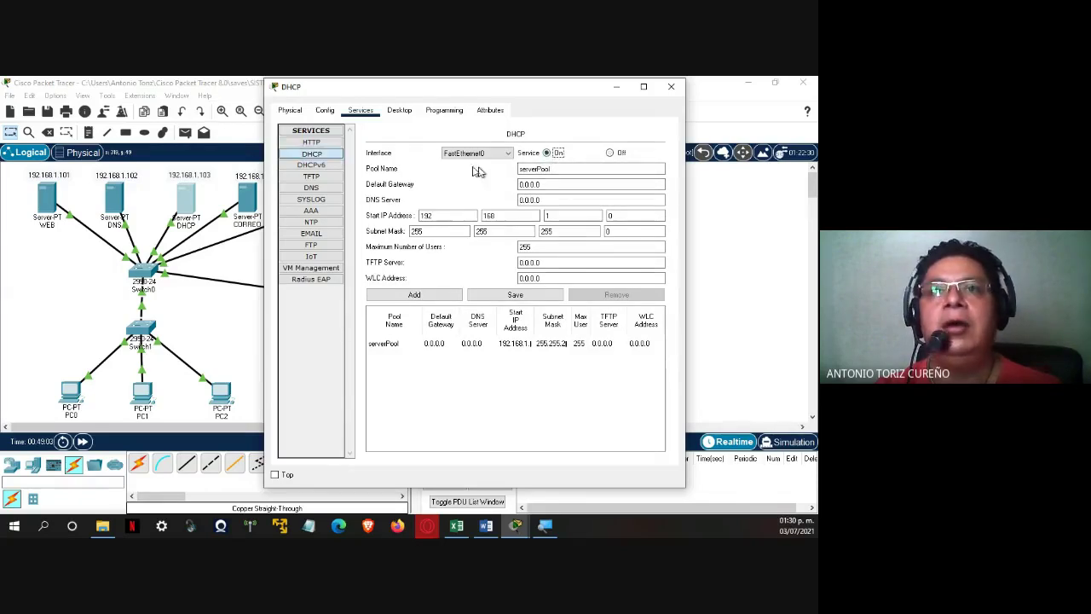
- Switch off the DHCP server's TFTP service
left_click(313, 167)
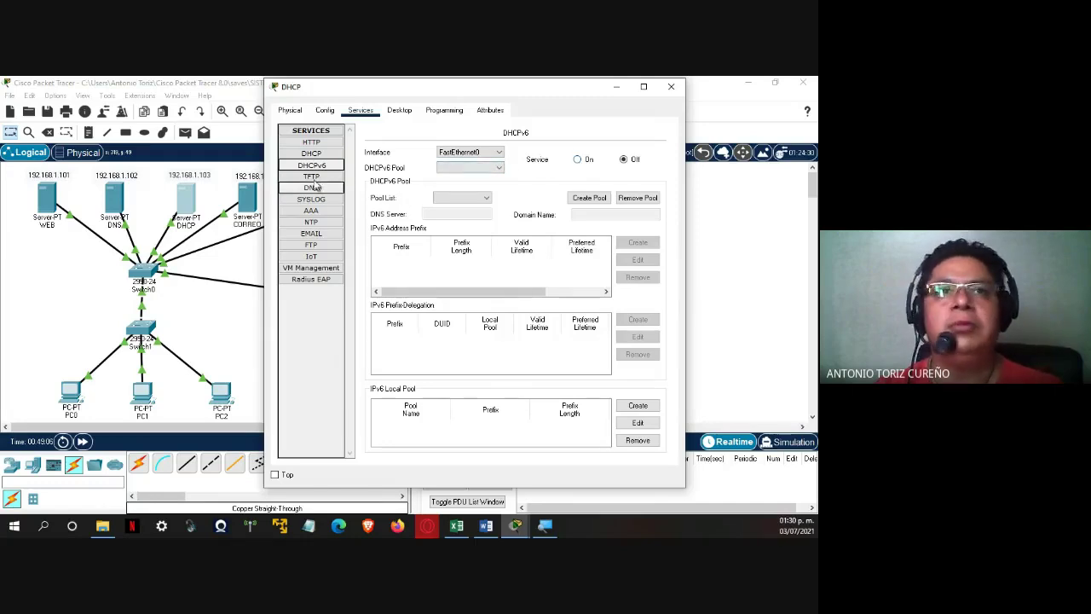
left_click(313, 178)
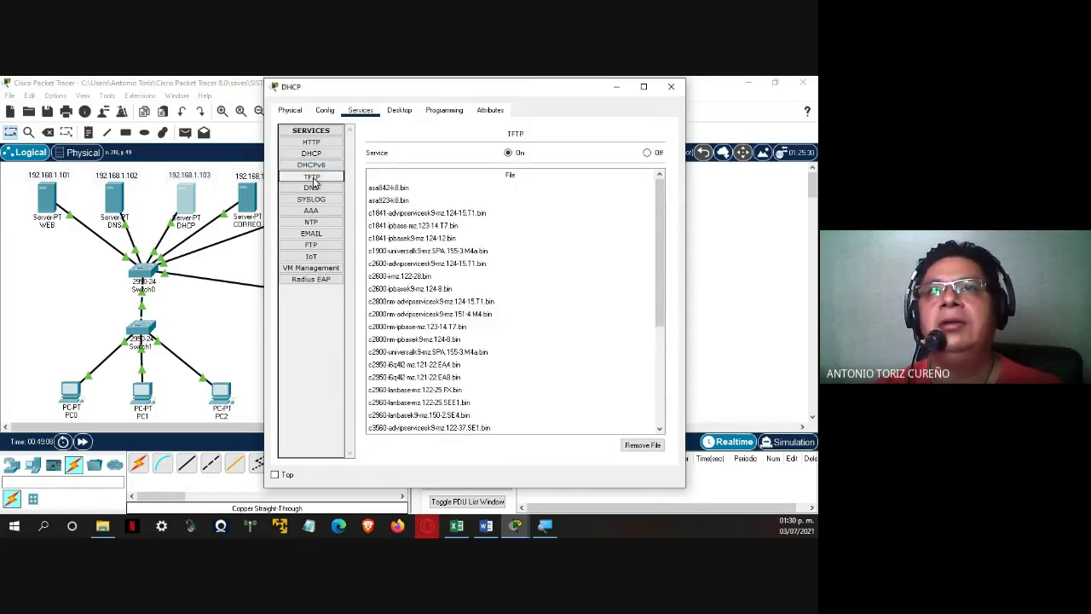
left_click(648, 152)
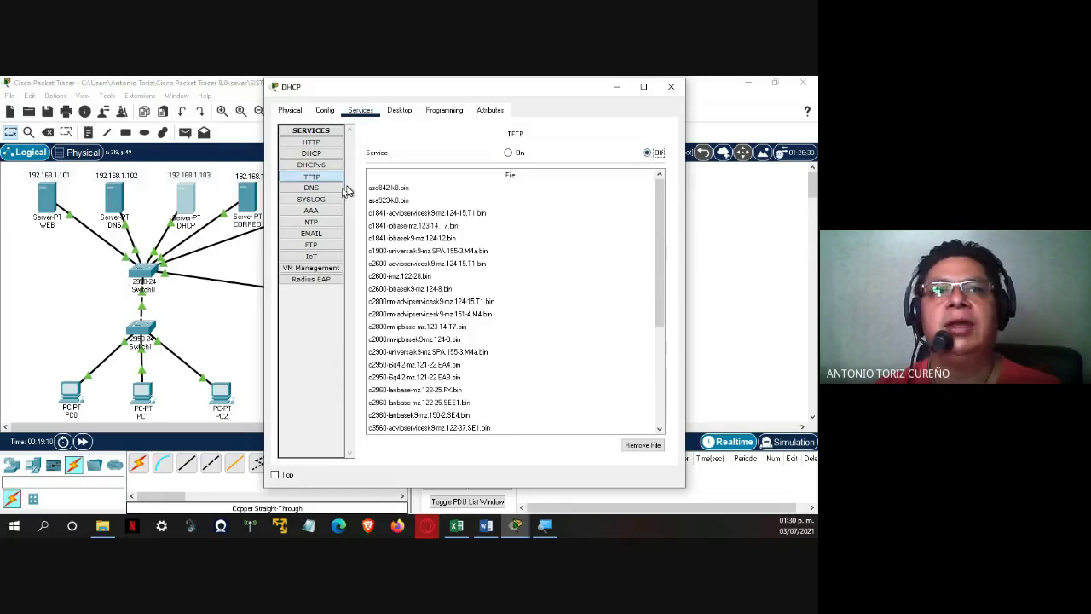
left_click(317, 188)
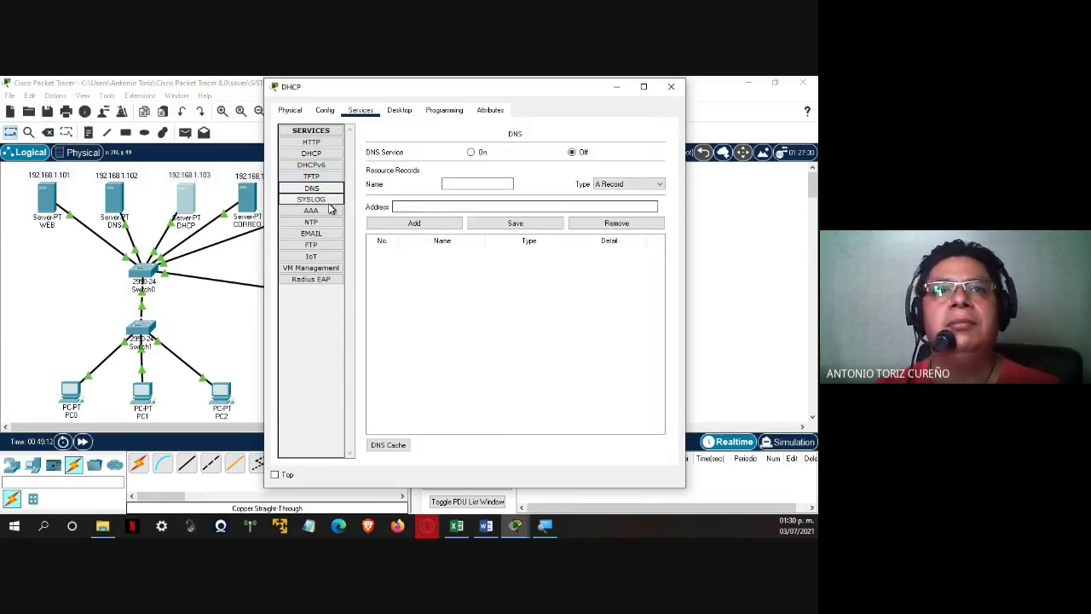
- Switch off the DHCP server's Syslog and NTP services
left_click(322, 200)
left_click(642, 164)
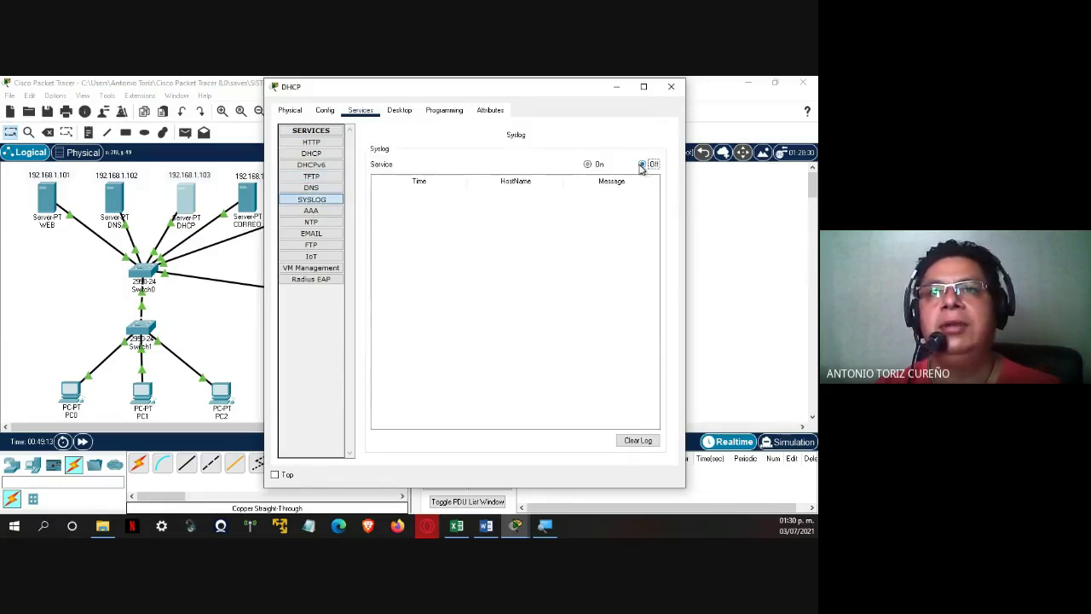
left_click(311, 211)
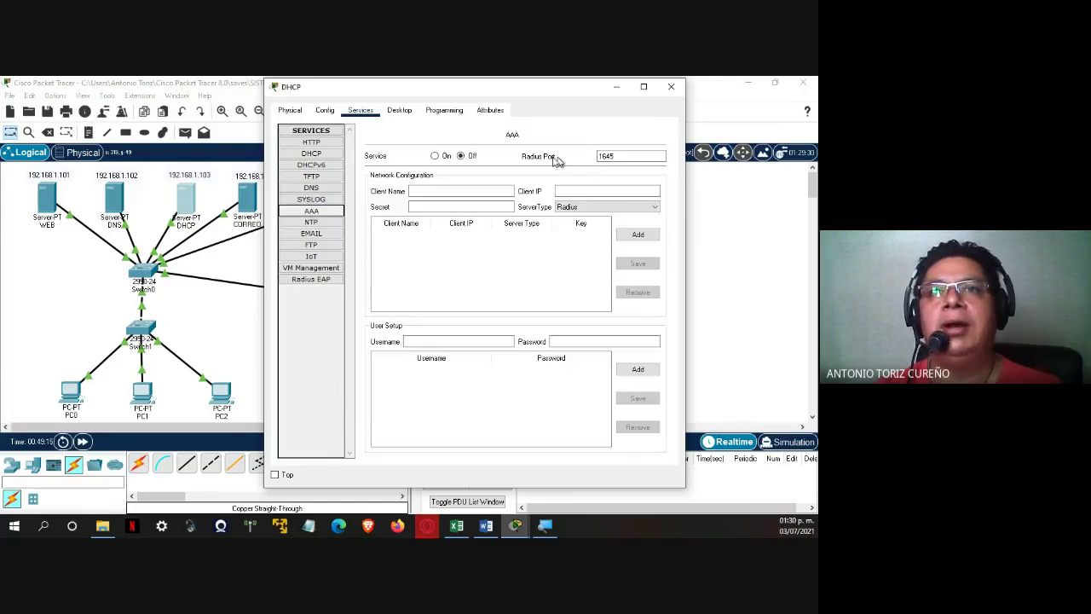
left_click(312, 201)
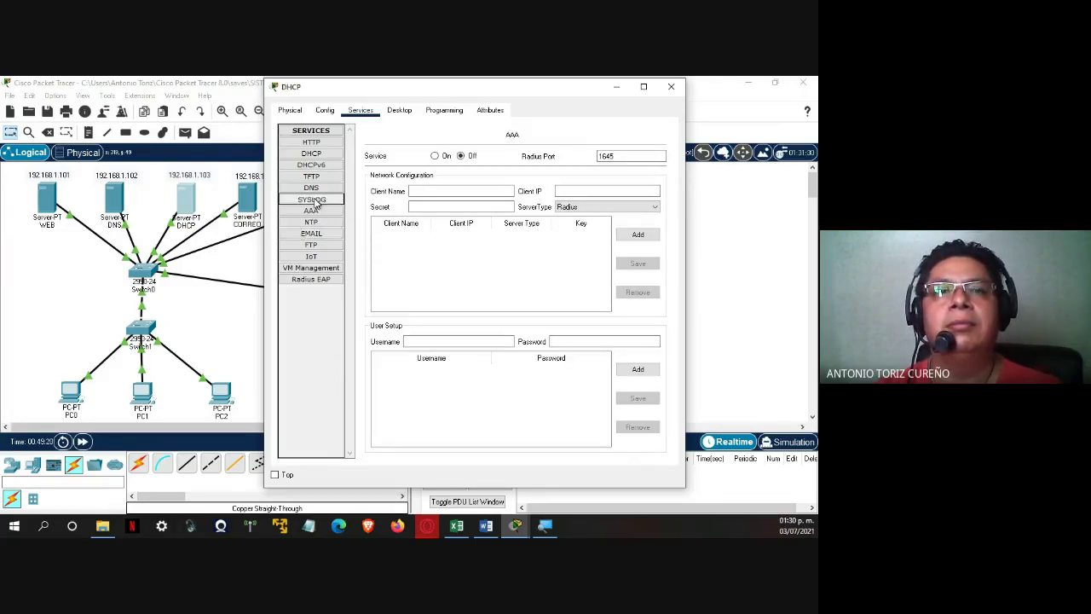
left_click(313, 210)
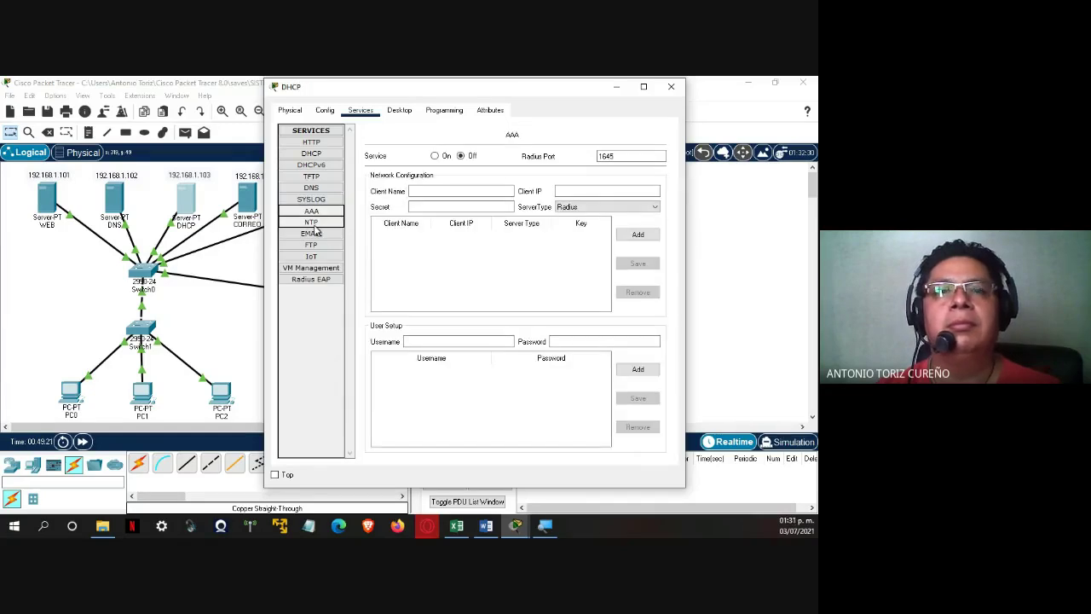
left_click(312, 223)
left_click(649, 151)
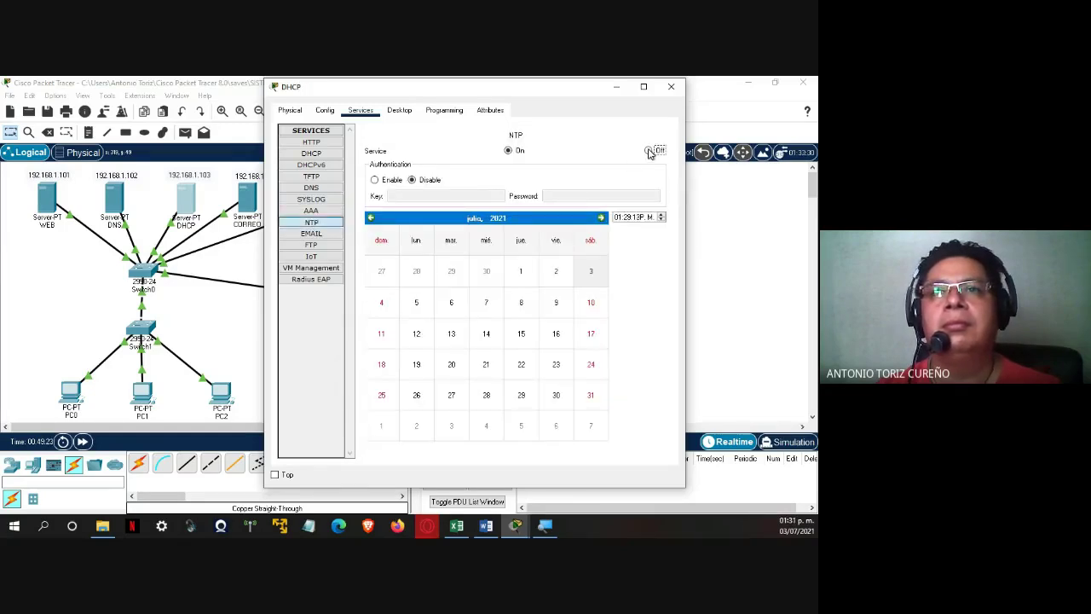
- Switch off the DHCP server's SMTP, POP3, FTP and VM Management services
left_click(303, 236)
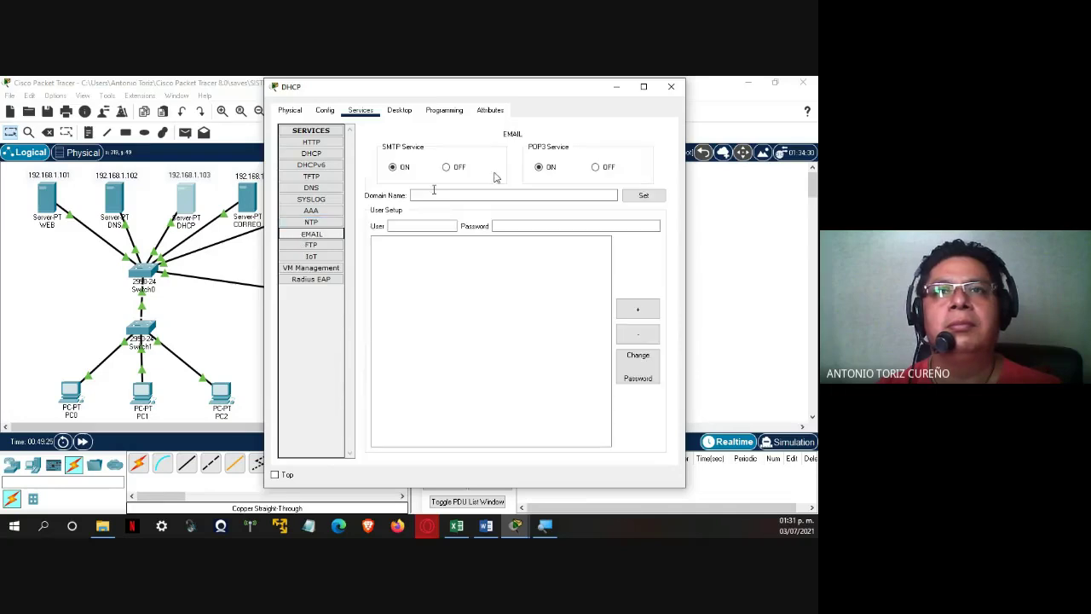
left_click(596, 167)
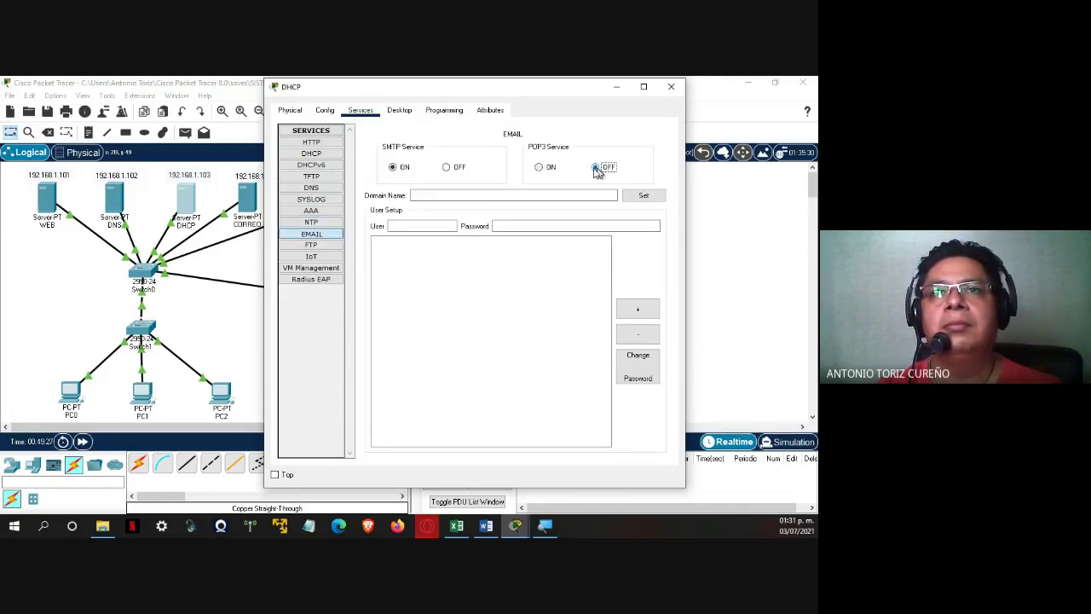
left_click(448, 168)
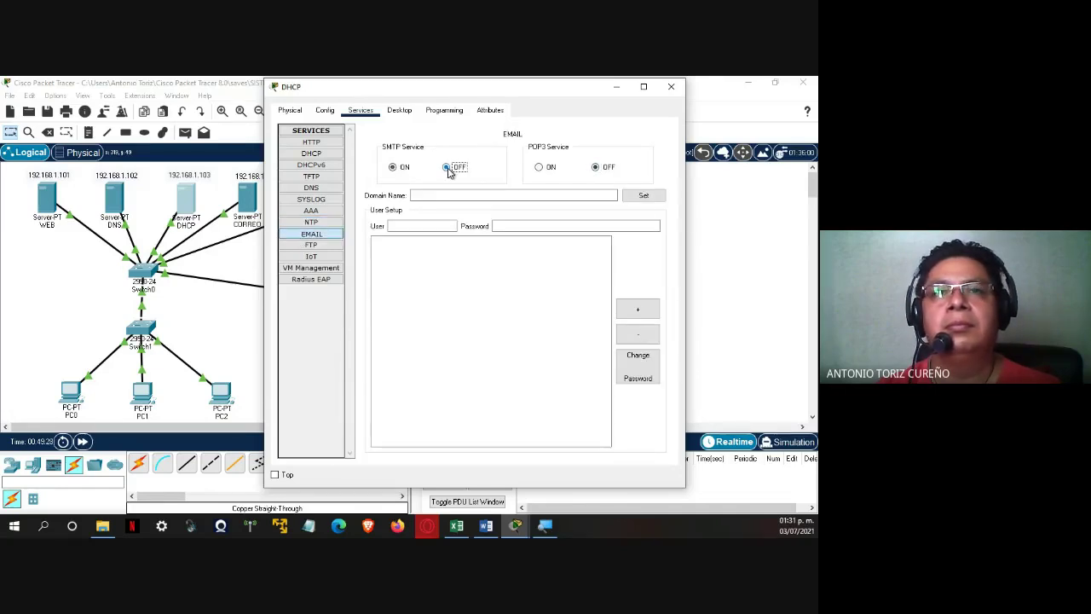
left_click(326, 247)
left_click(647, 151)
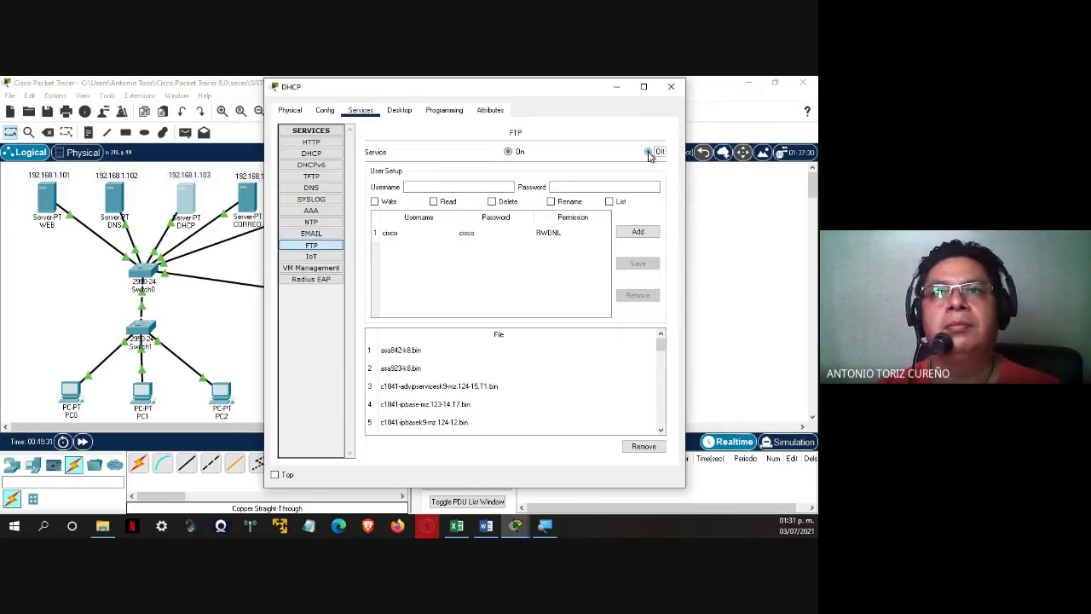
left_click(316, 257)
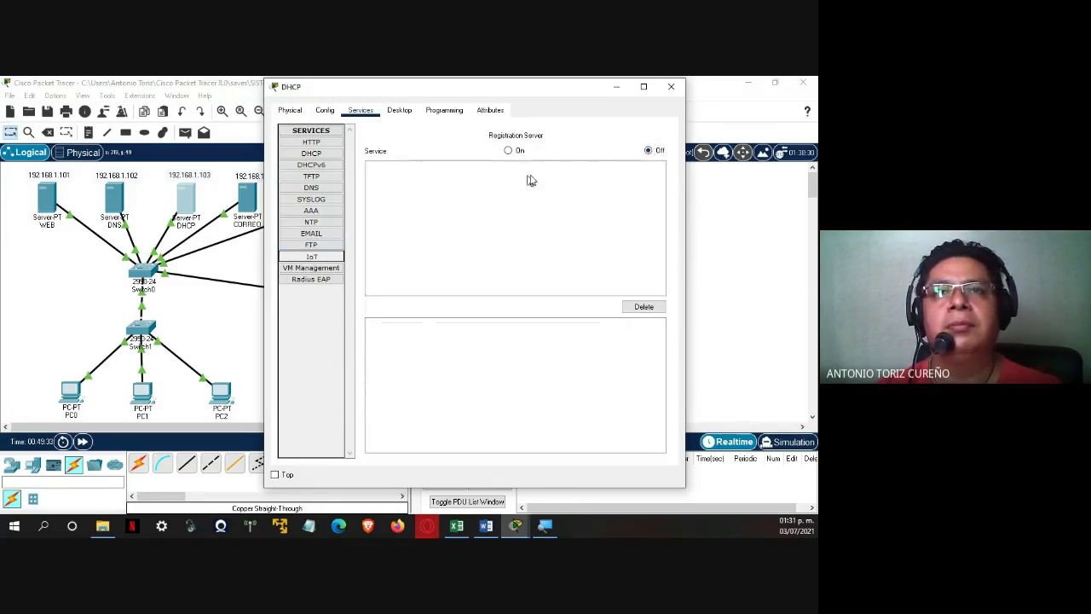
left_click(328, 269)
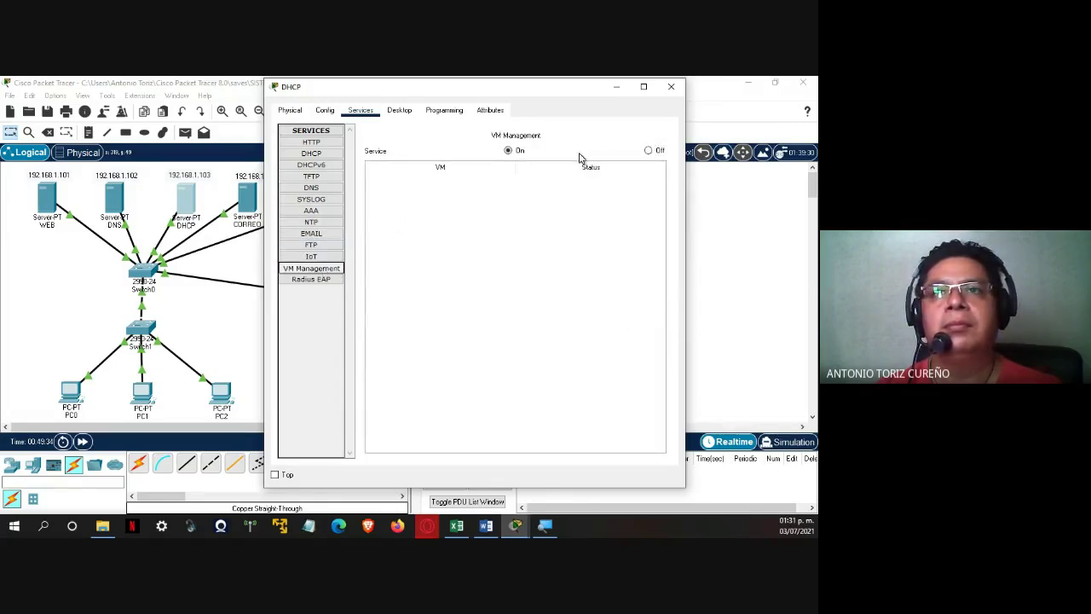
left_click(647, 151)
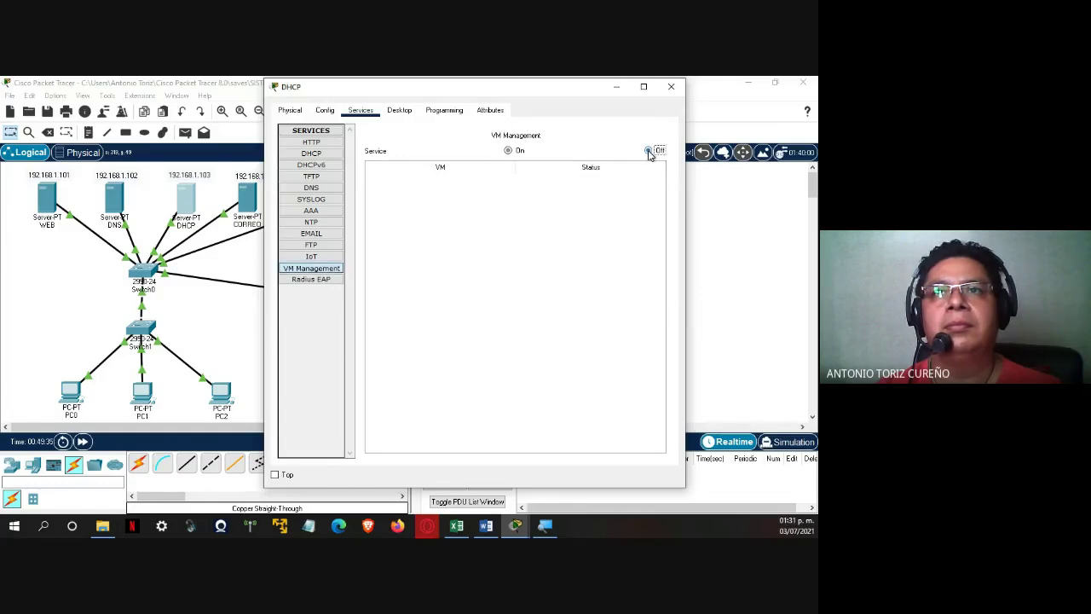
left_click(330, 279)
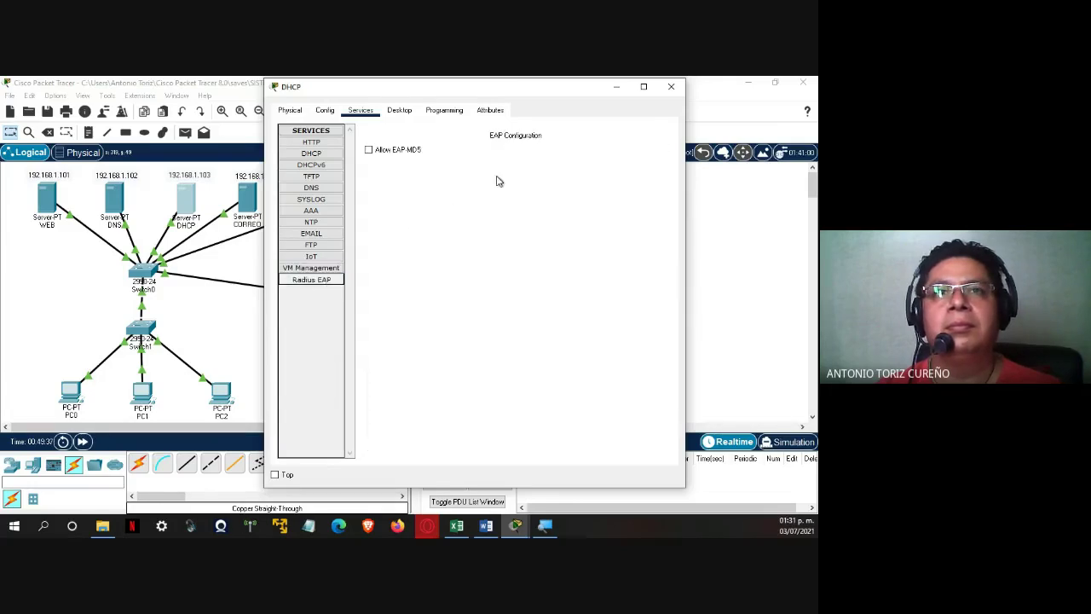
- Review the static IP settings and the DHCP service: On, serverPool from 192.168.1.1, mask 255.255.255.0
left_click(315, 155)
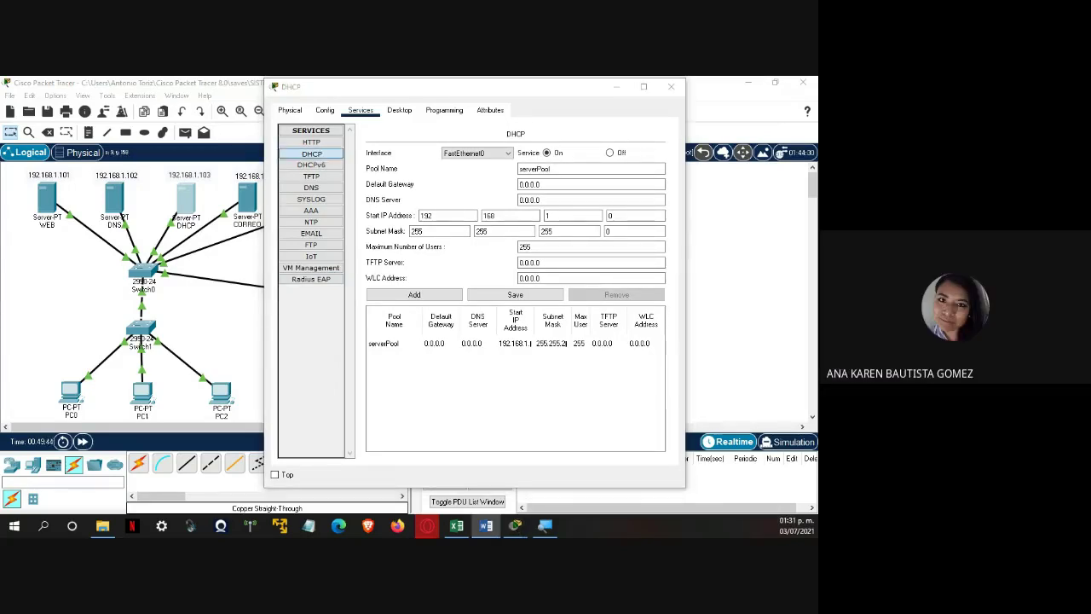
left_click(398, 111)
left_click(398, 110)
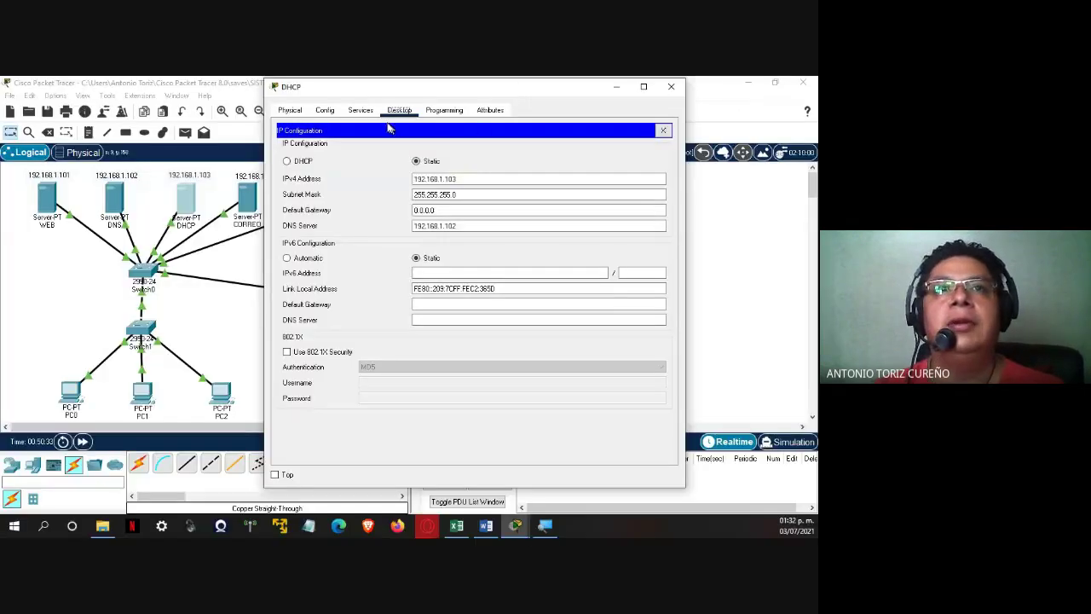
left_click(361, 113)
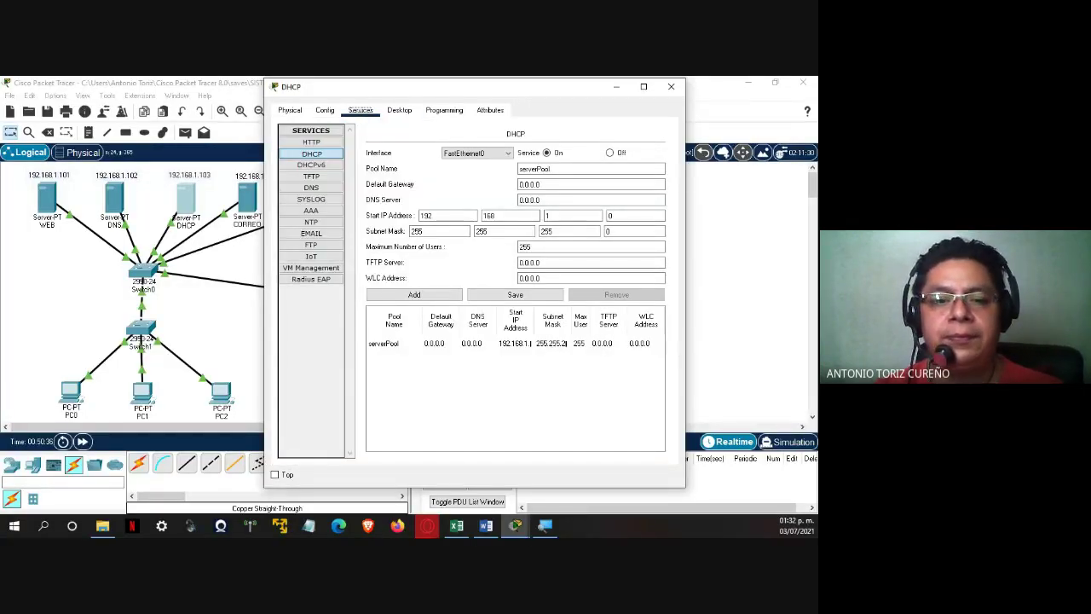
- Check the Word document, then close the DHCP server window to see the full topology
key("alt+Tab")
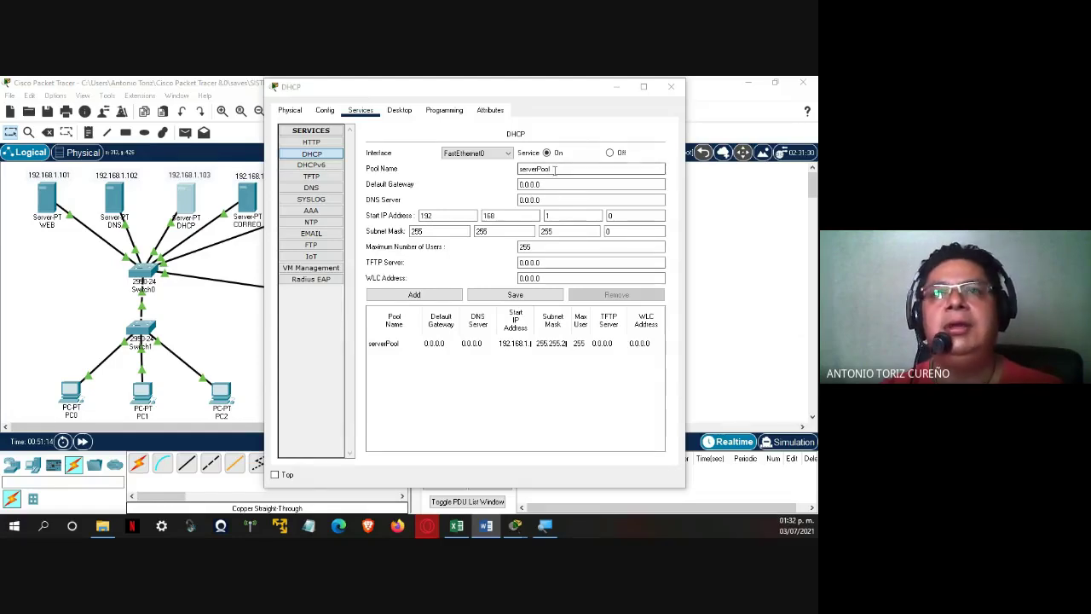
left_click(672, 88)
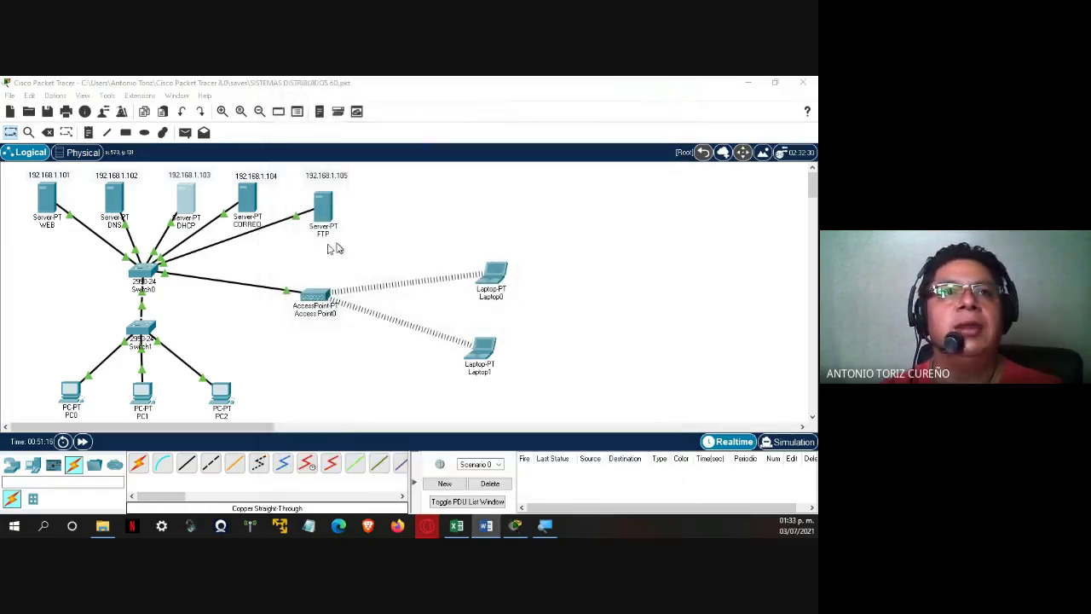
- Open the CORREO mail server's Desktop IP Configuration page
left_click(248, 198)
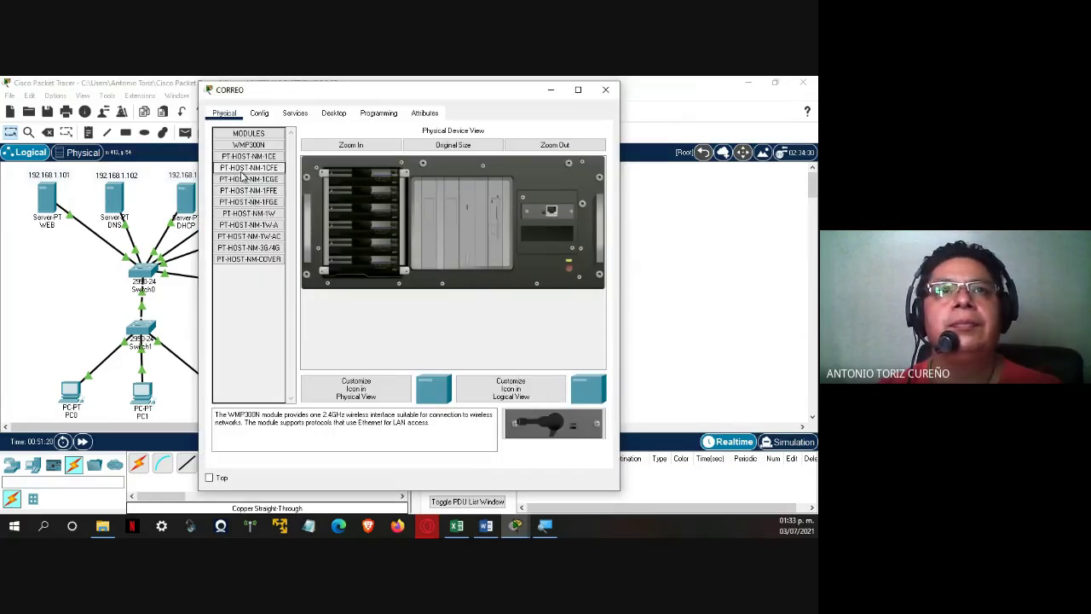
left_click(299, 115)
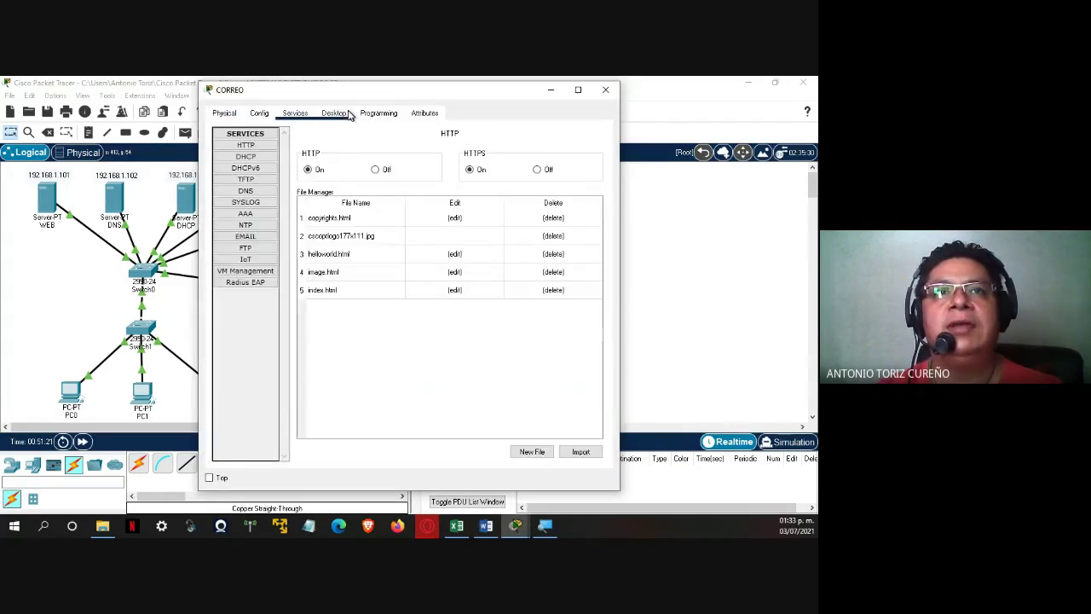
left_click(334, 114)
left_click(247, 167)
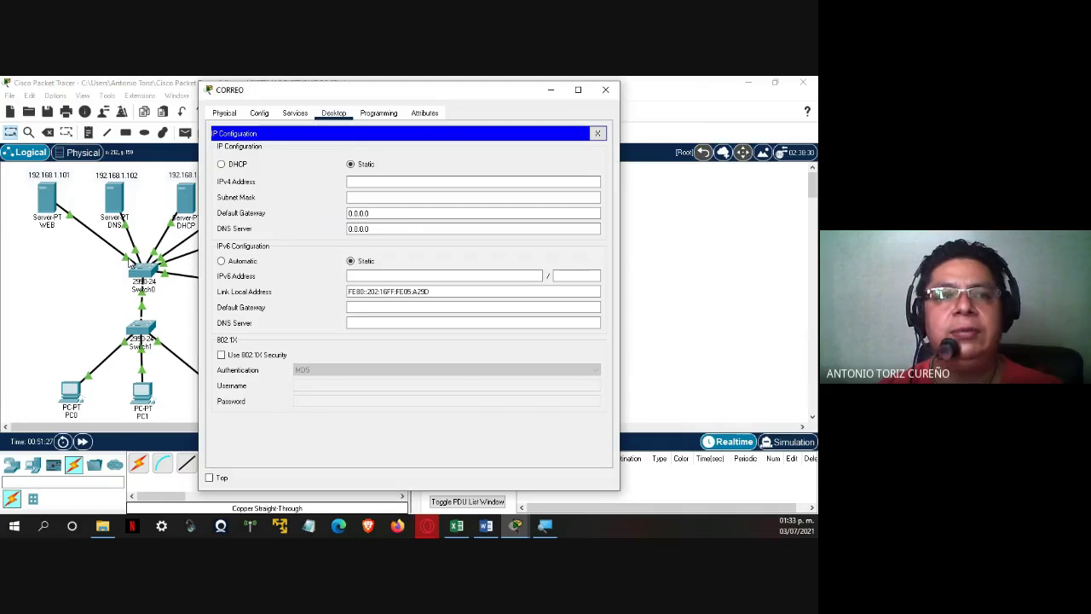
- Give CORREO static IP 192.168.1.104, mask 255.255.255.0 and DNS server 192.168.1.102
left_click(379, 183)
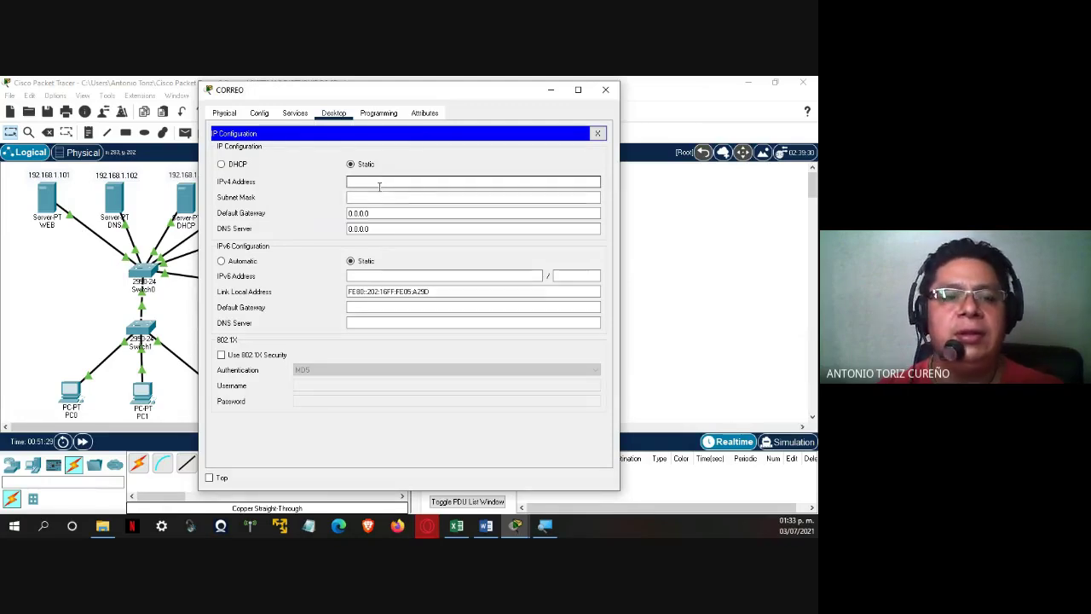
type("192")
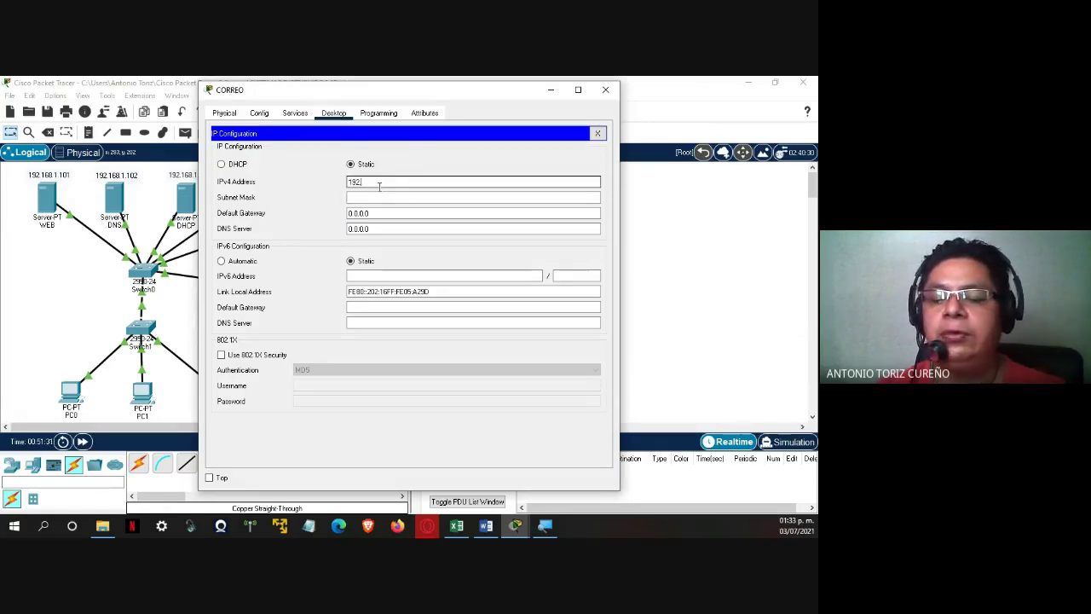
type(".168")
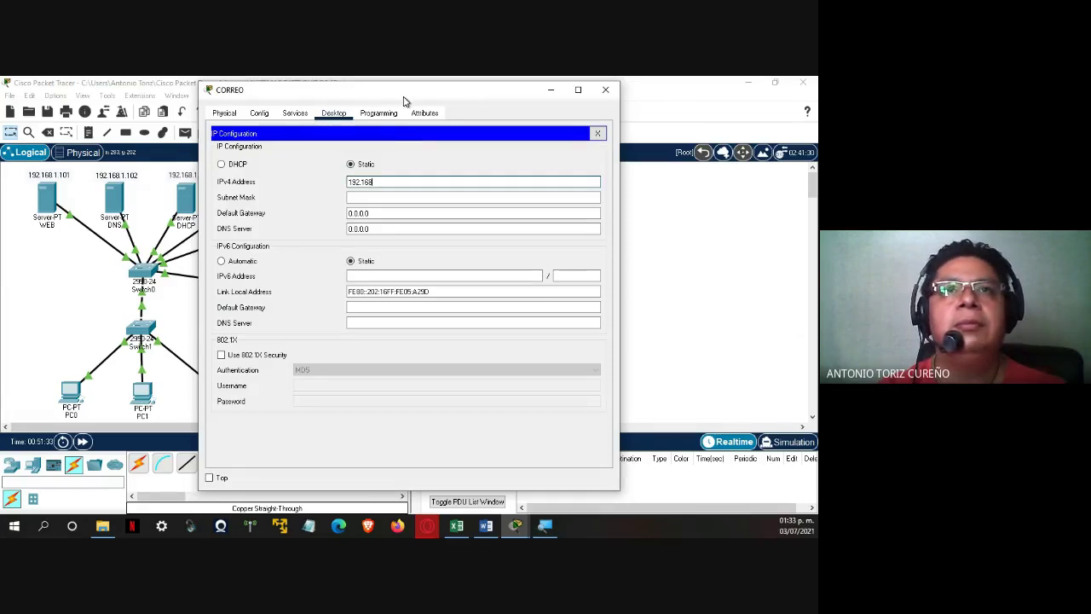
left_click_drag(404, 101, 491, 94)
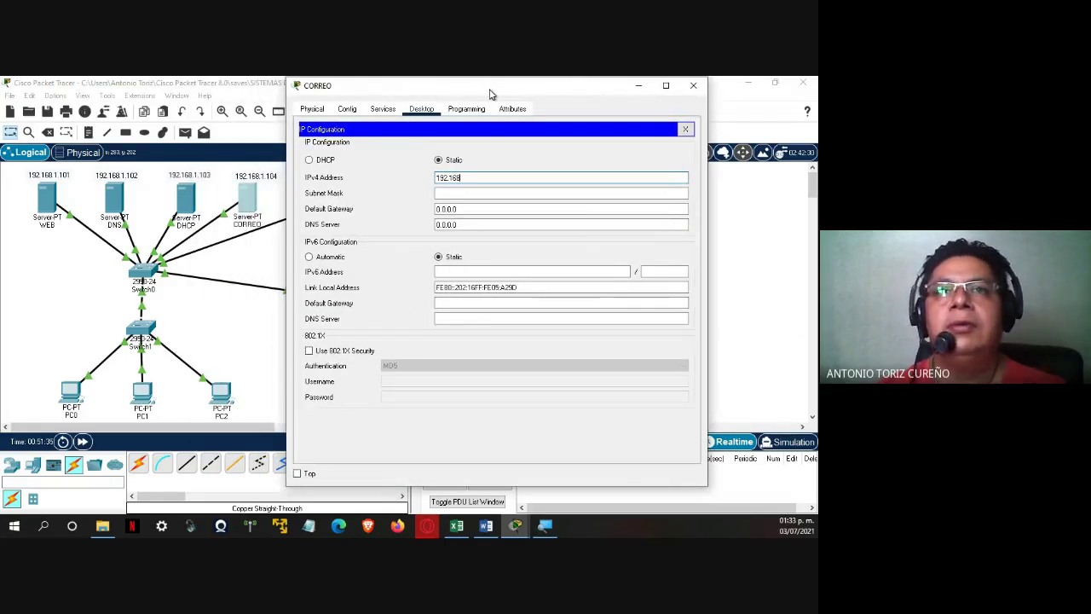
type("1.")
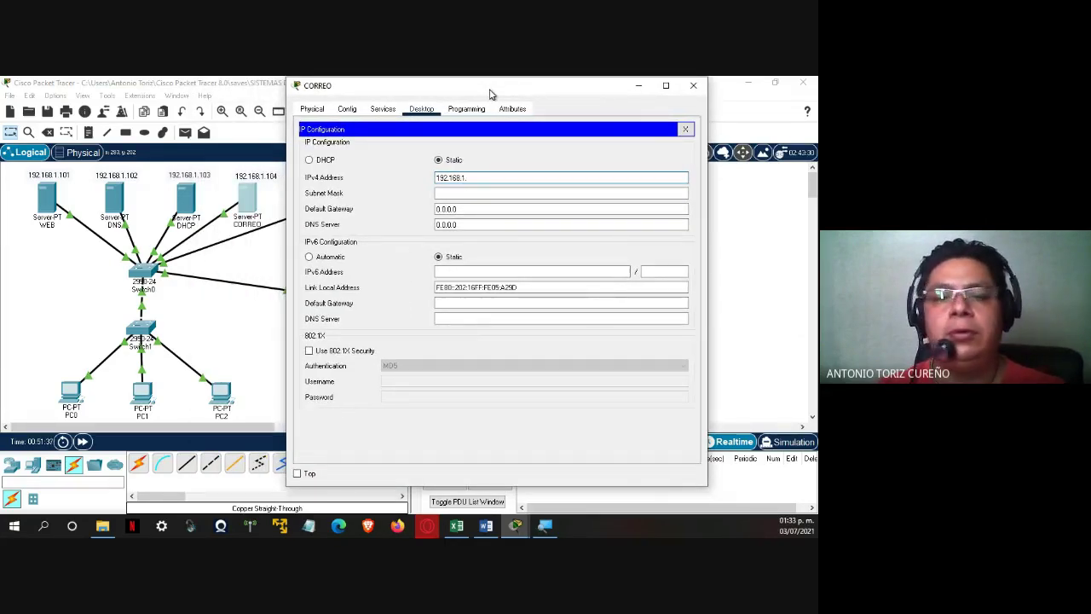
type("105")
type("4")
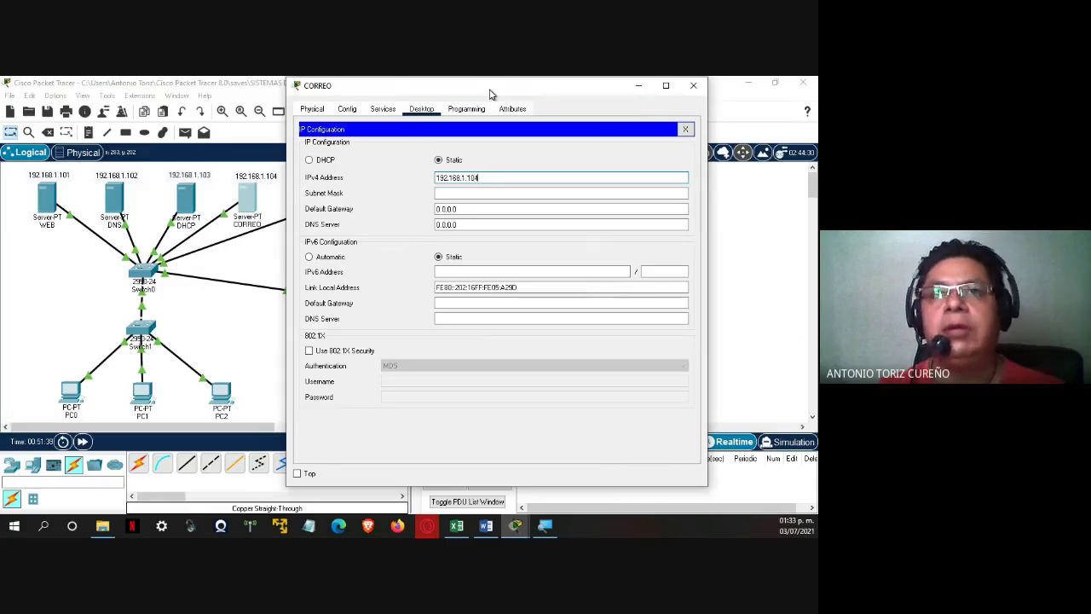
key("Tab")
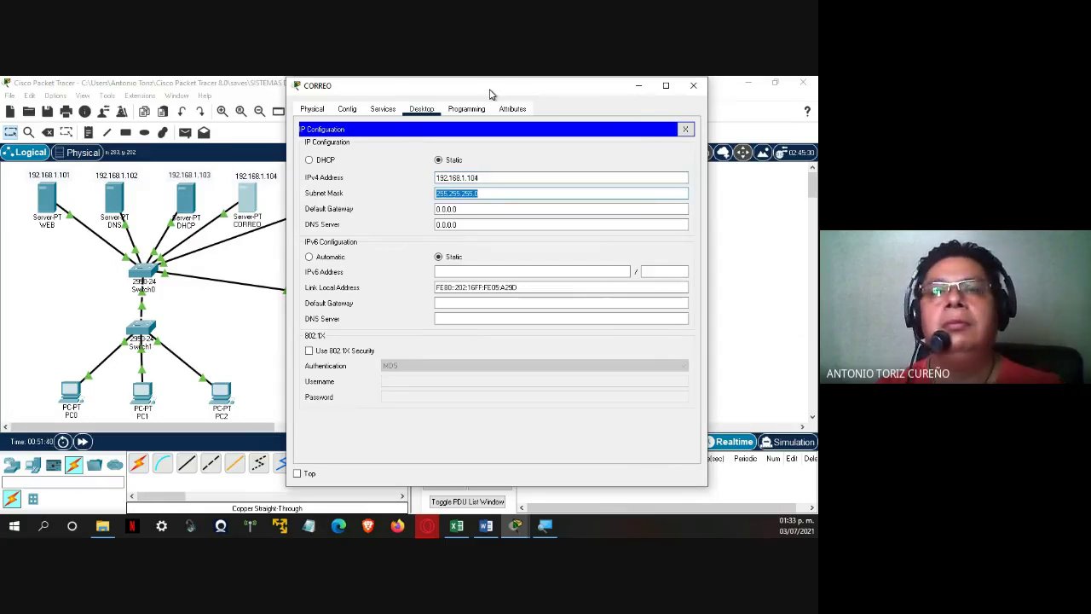
key("Tab")
key("Tab")
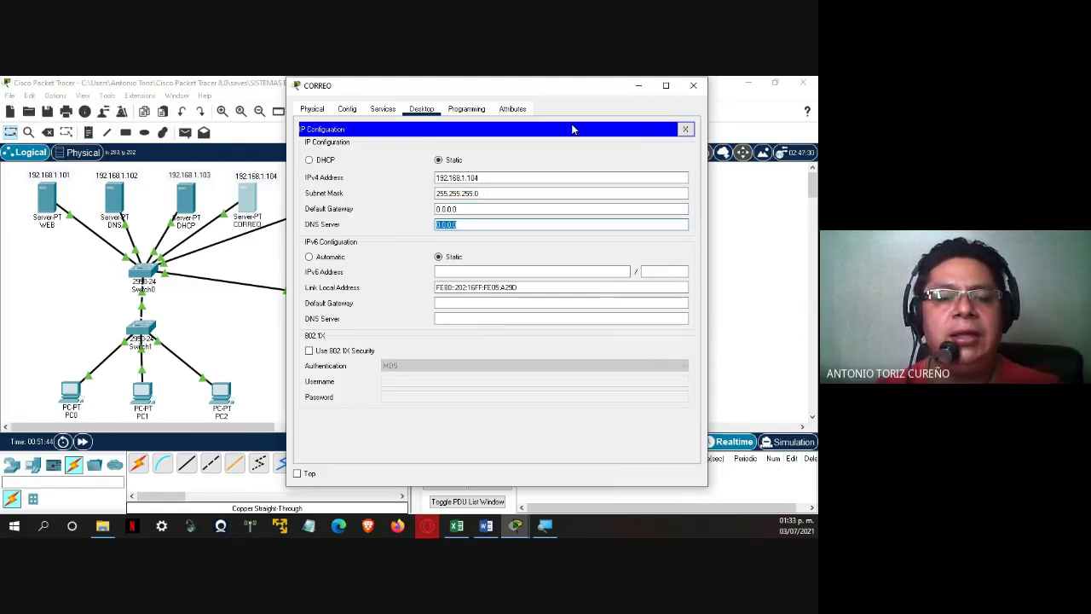
type("192")
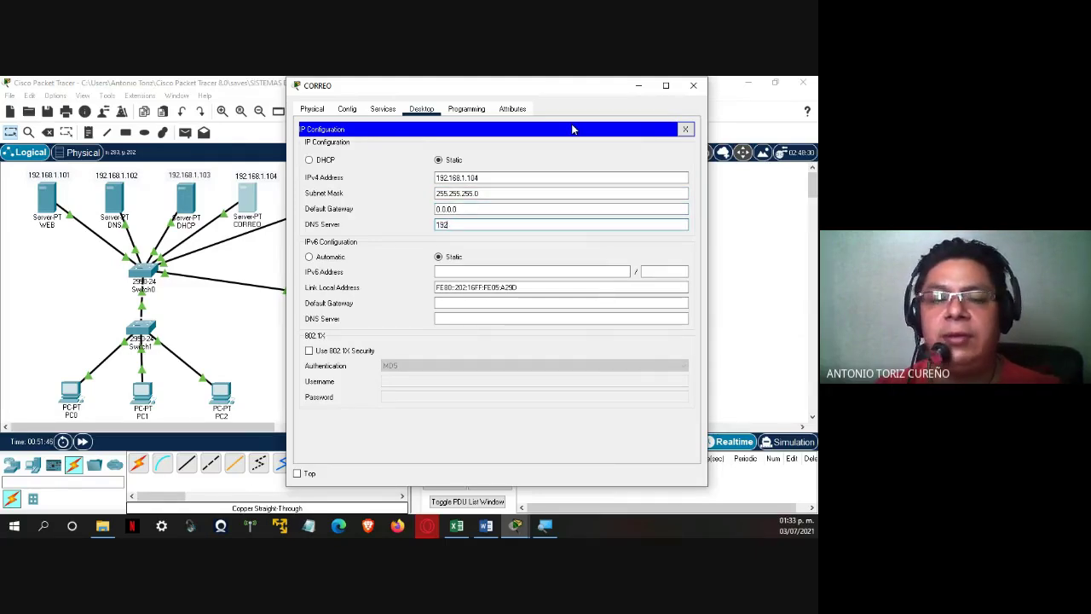
type(".168.1")
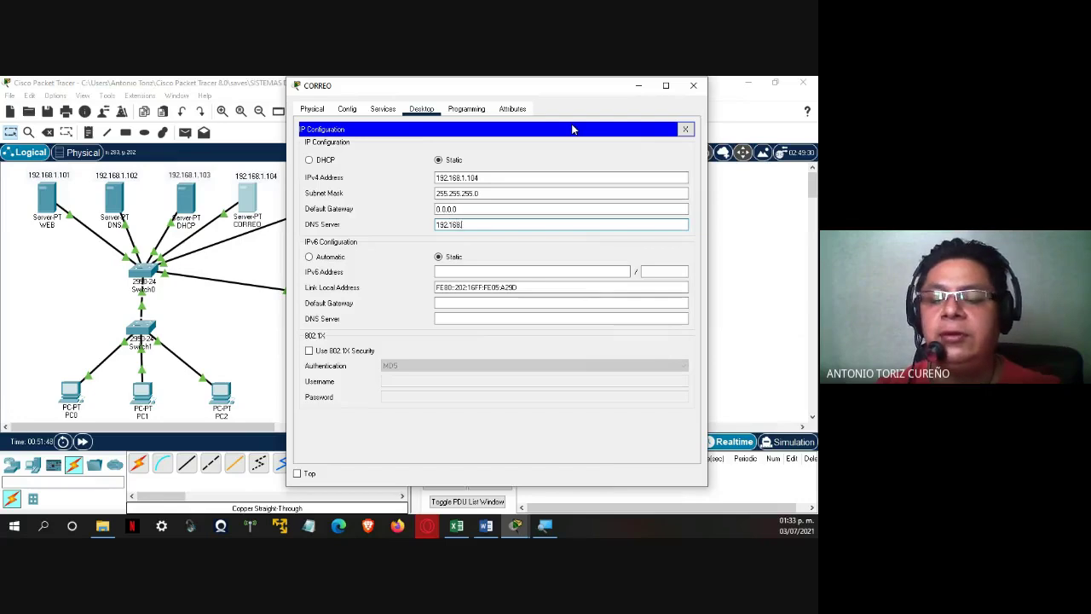
type(".102")
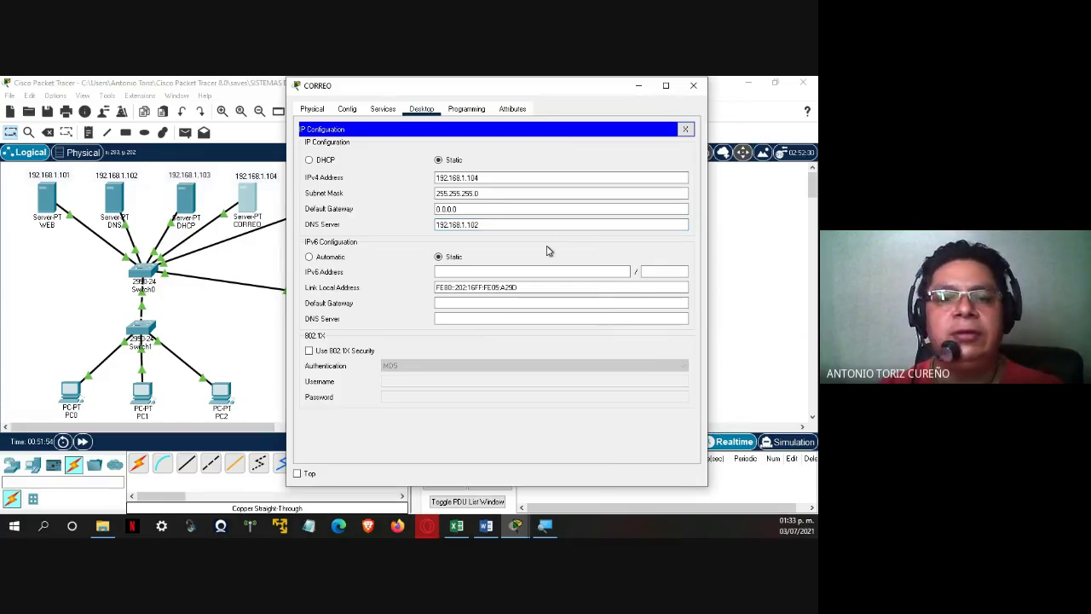
- Confirm CORREO's DNS entry of 192.168.1.102 and show its HTTP service page
left_click(209, 358)
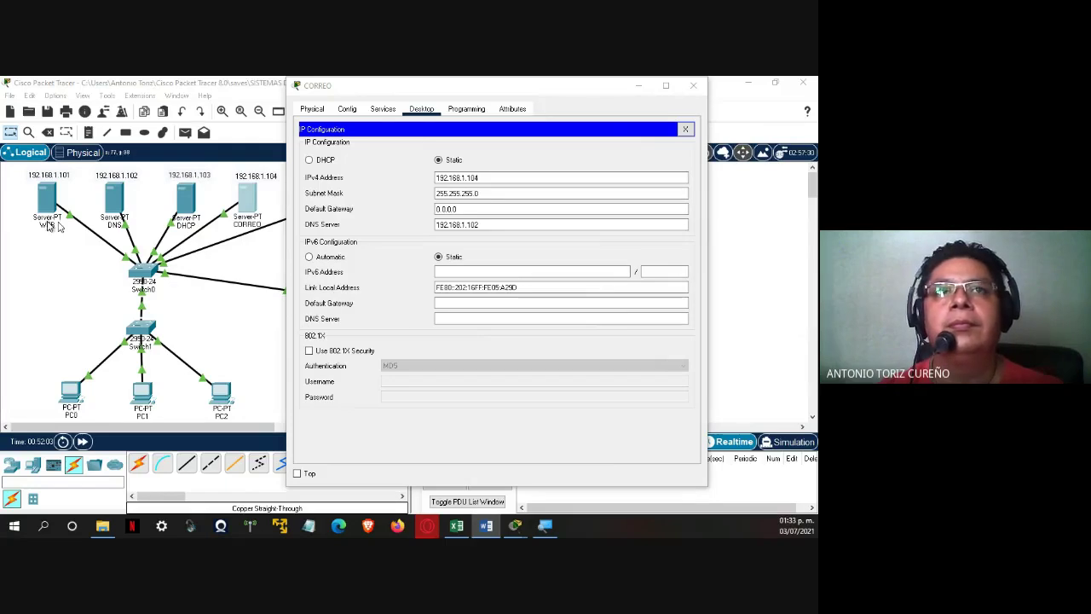
left_click(550, 245)
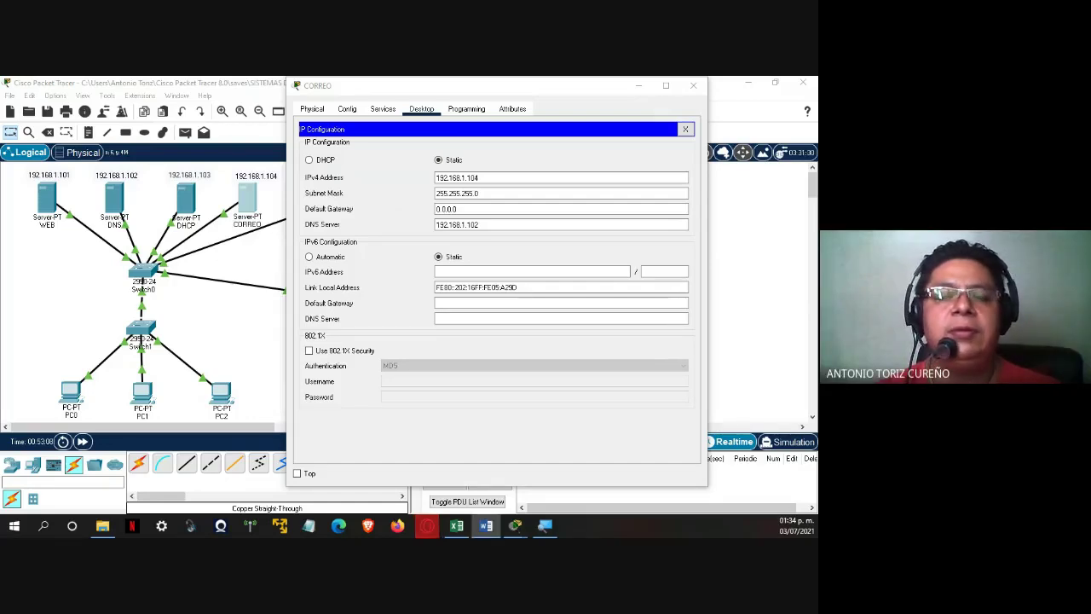
left_click(381, 110)
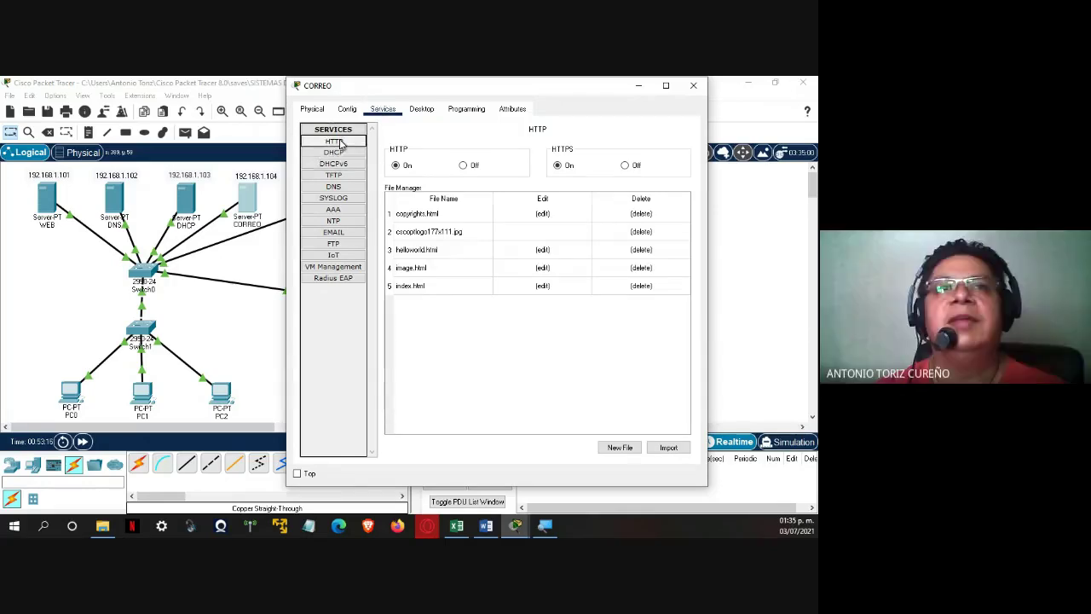
- Turn off CORREO's HTTPS, HTTP, TFTP and Syslog services
left_click(625, 165)
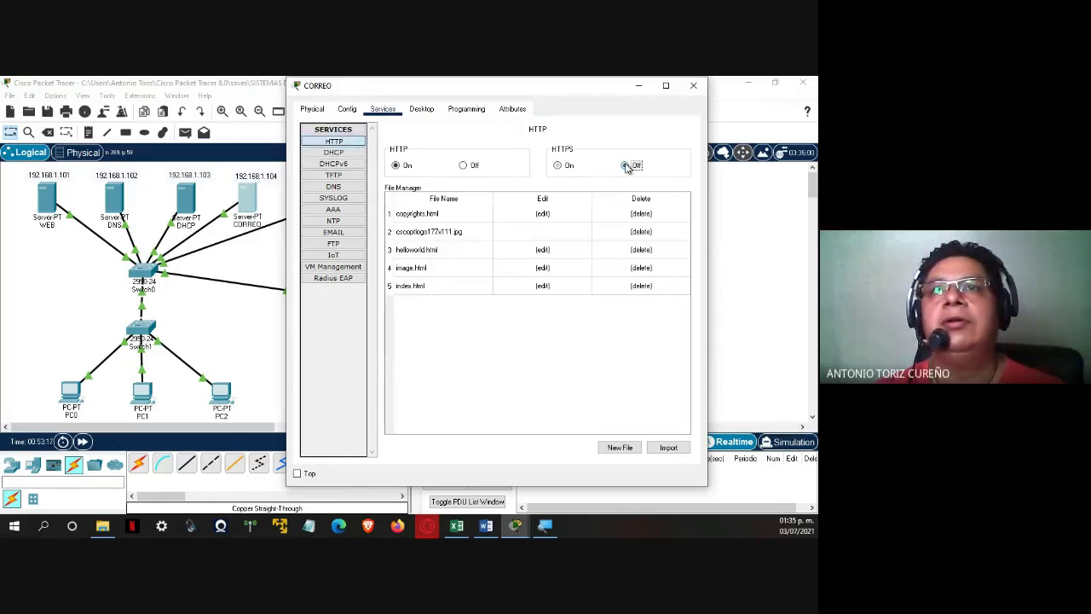
left_click(463, 165)
left_click(333, 152)
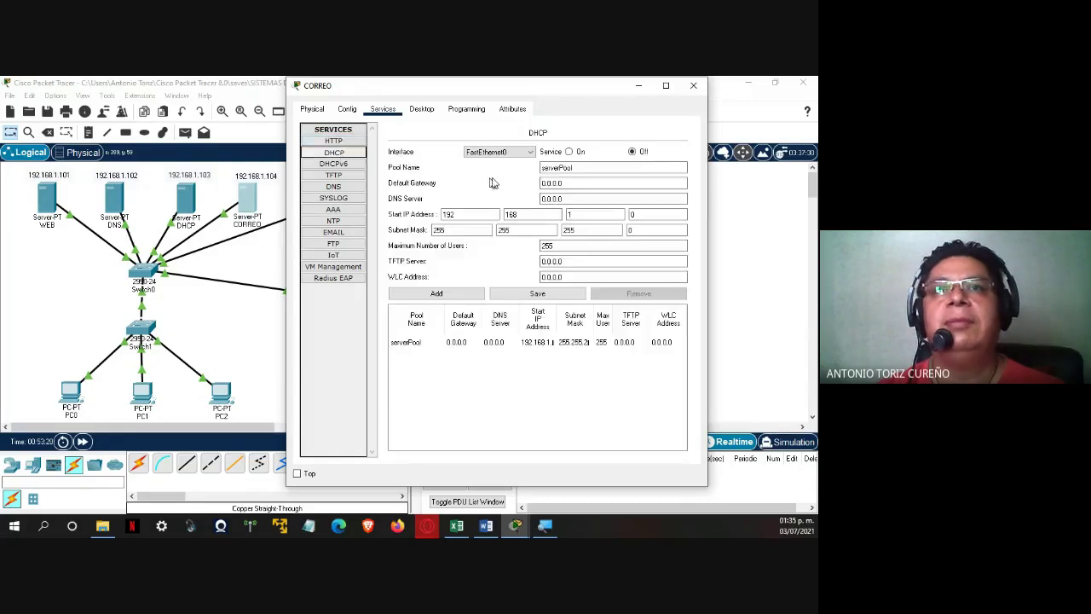
key("Down")
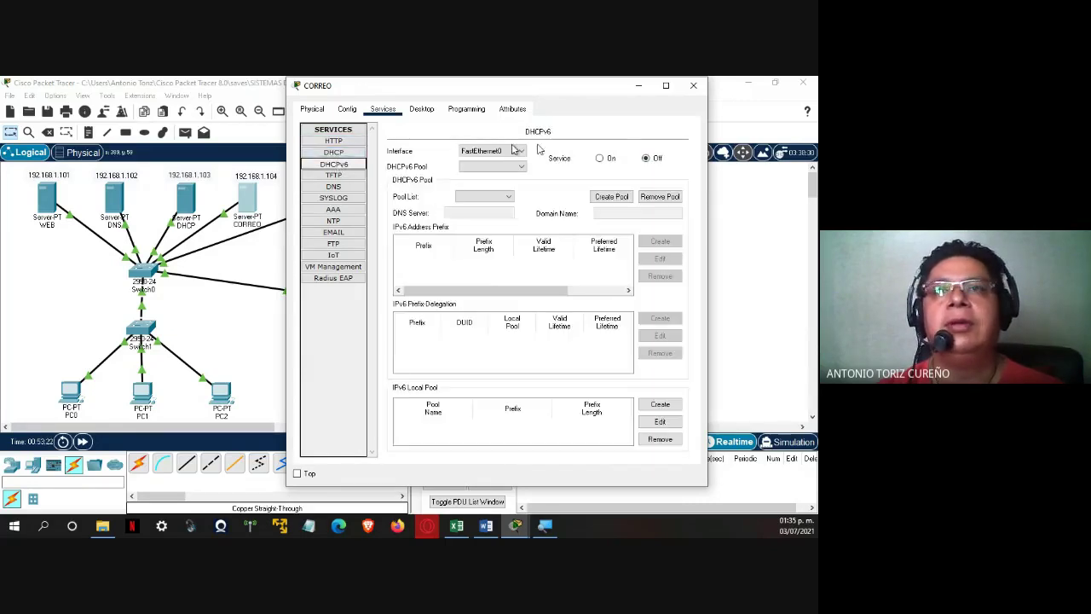
left_click(334, 175)
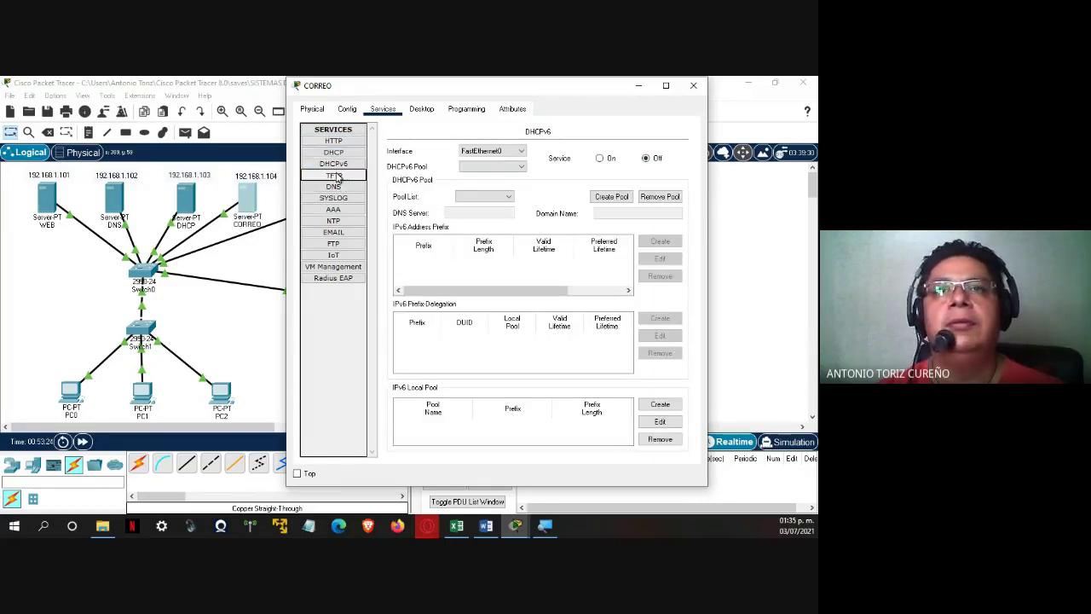
left_click(670, 151)
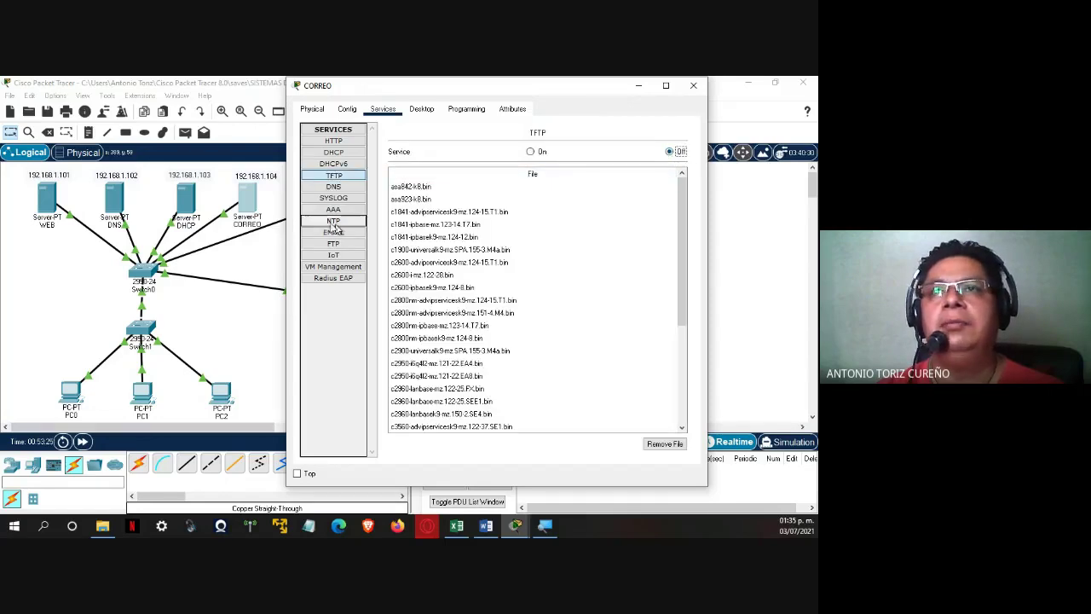
left_click(333, 187)
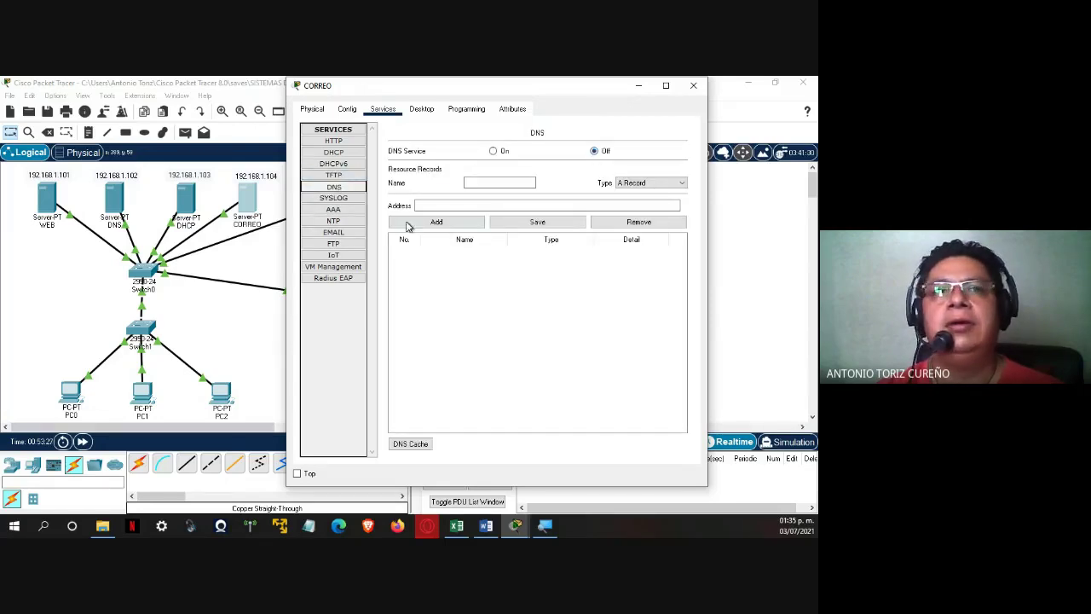
left_click(334, 197)
left_click(665, 163)
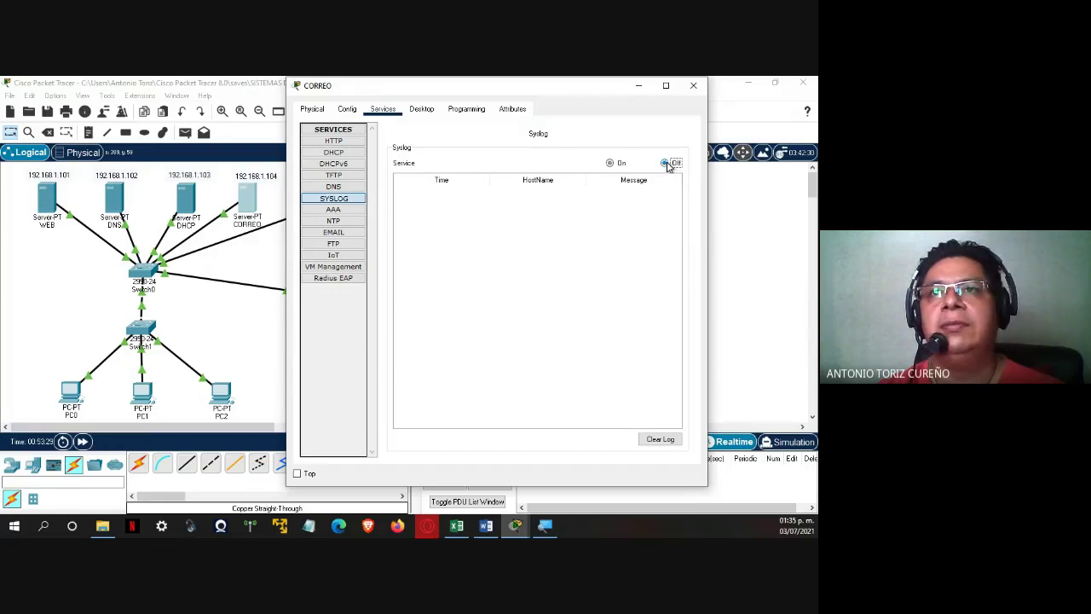
- Switch off CORREO's NTP and VM Management services
left_click(334, 210)
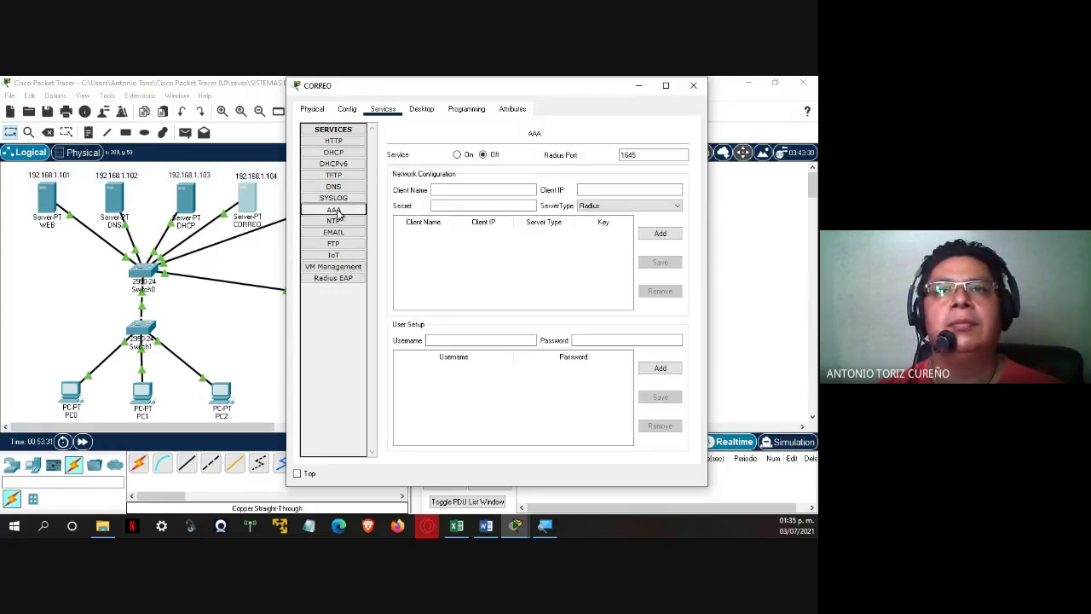
left_click(339, 223)
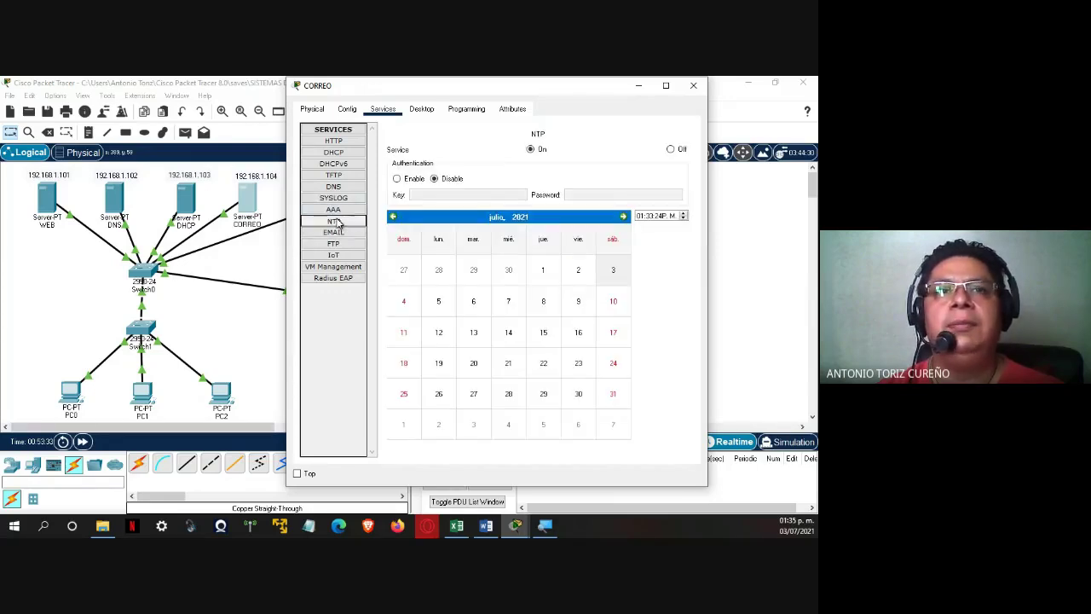
left_click(670, 150)
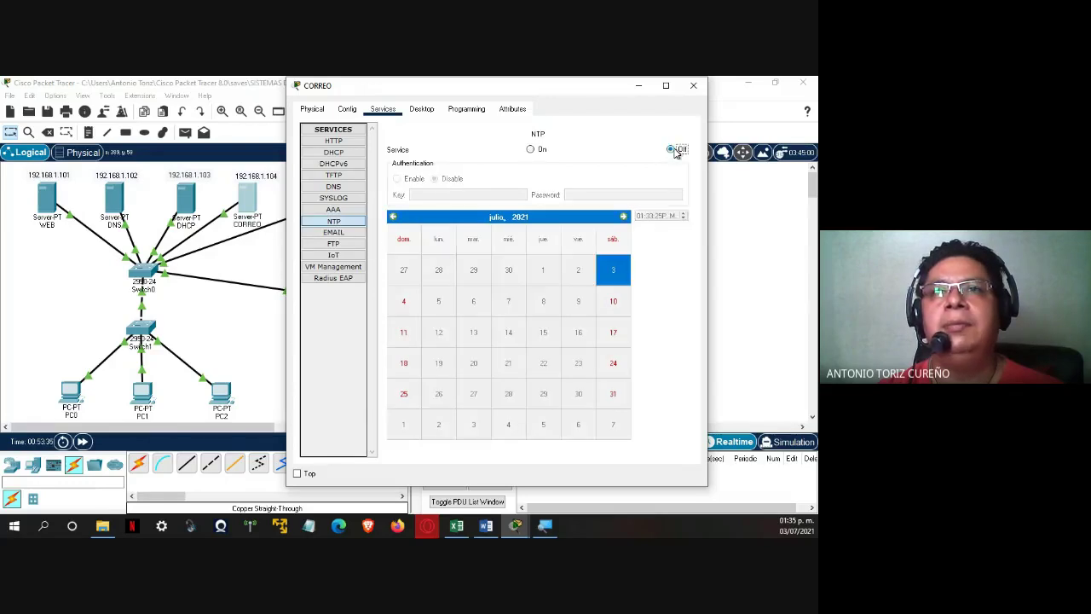
left_click(328, 245)
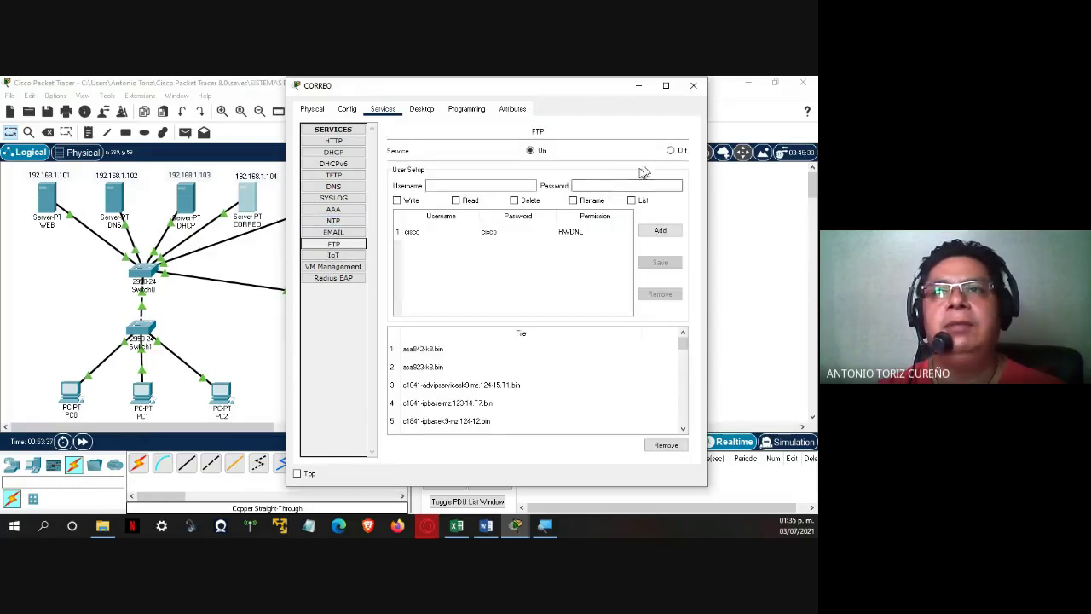
left_click(345, 256)
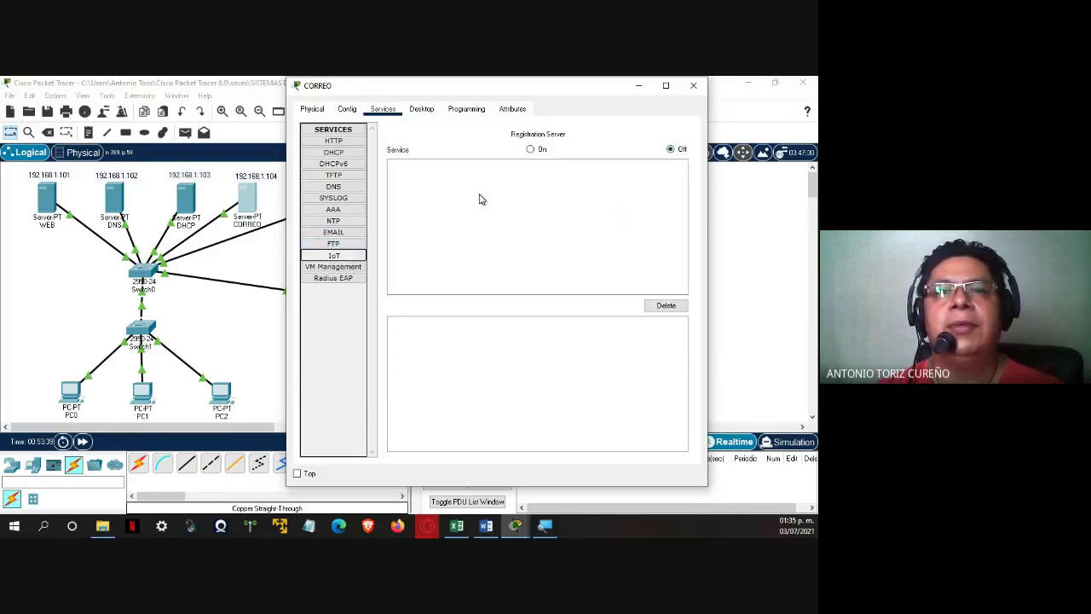
left_click(340, 268)
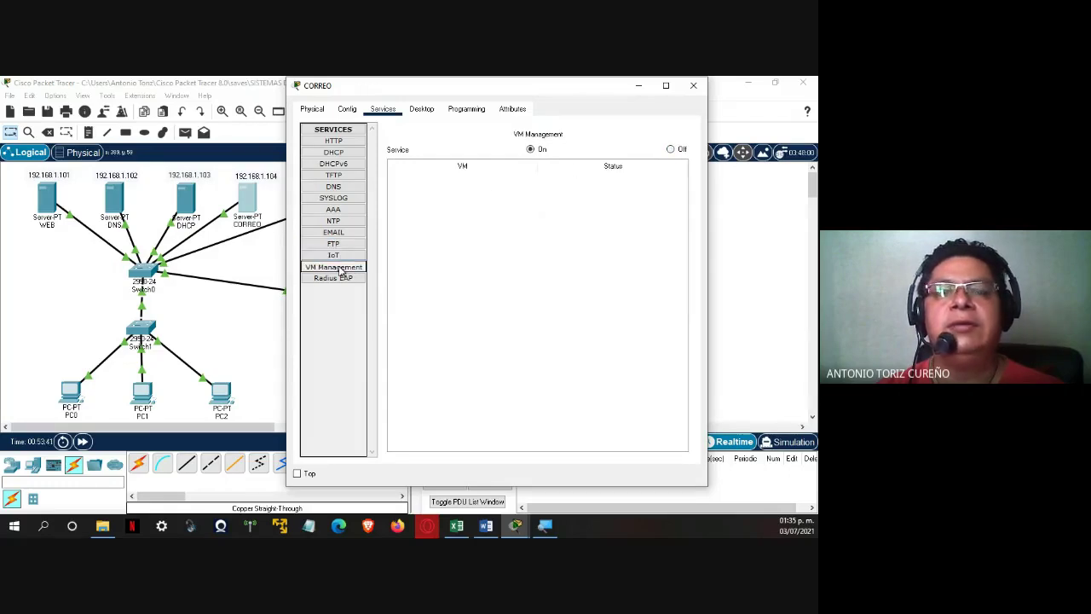
left_click(670, 149)
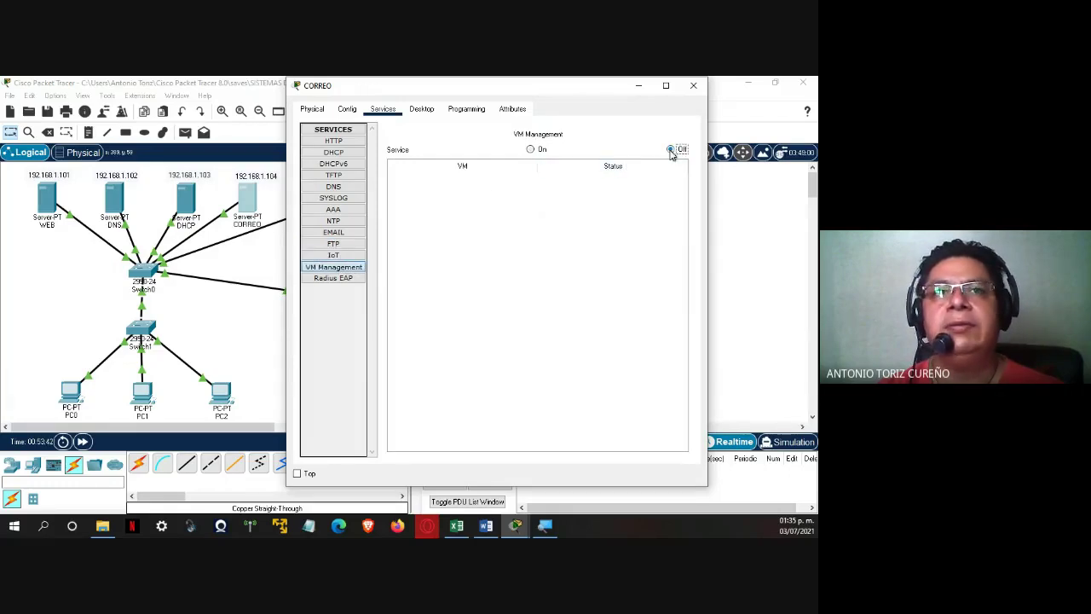
left_click(320, 257)
left_click(330, 268)
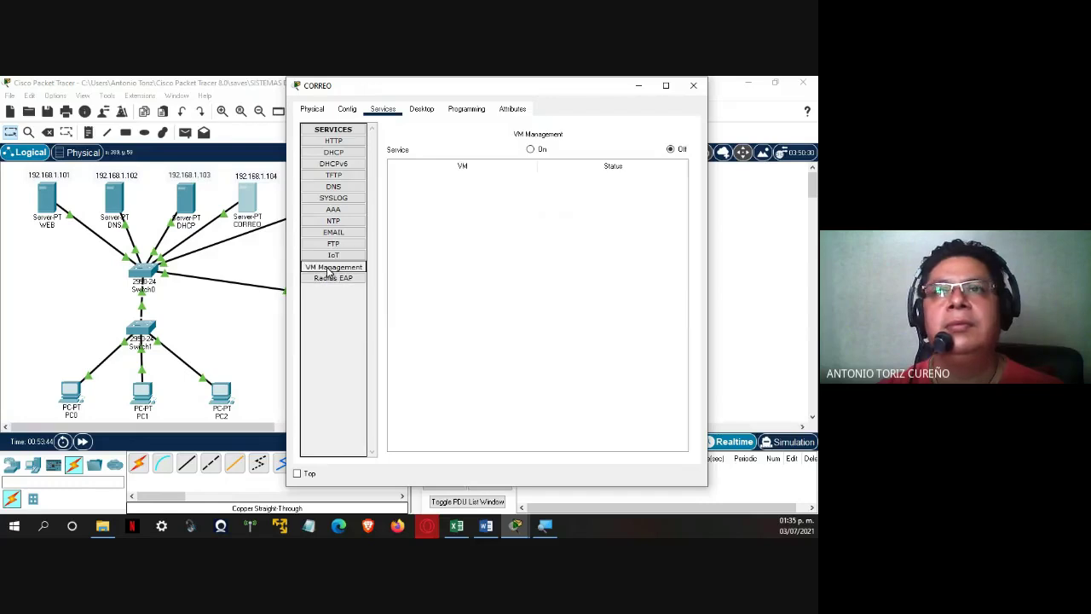
left_click(338, 281)
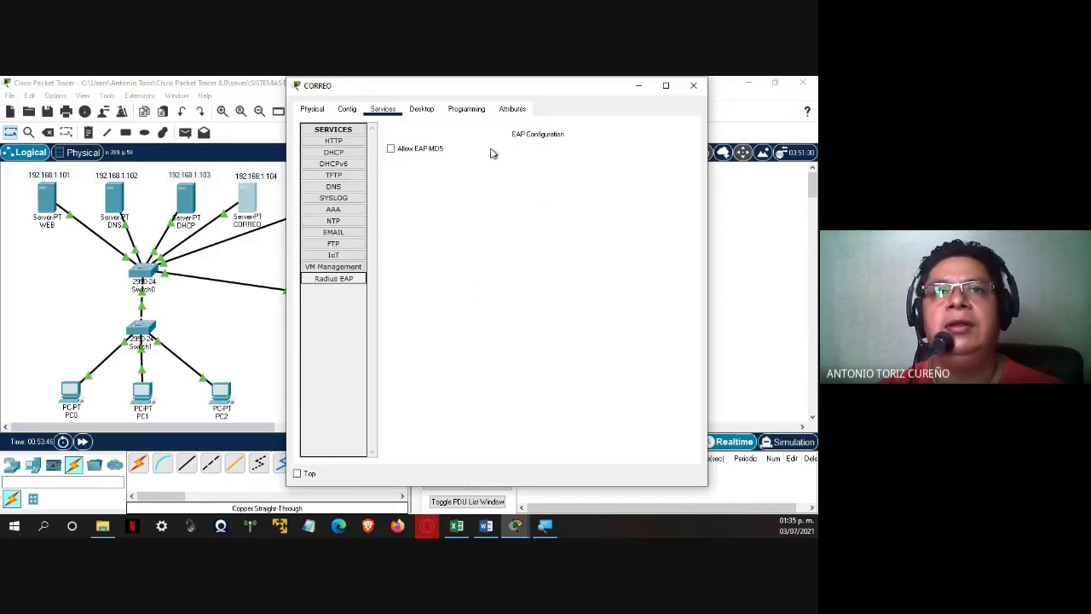
left_click(338, 233)
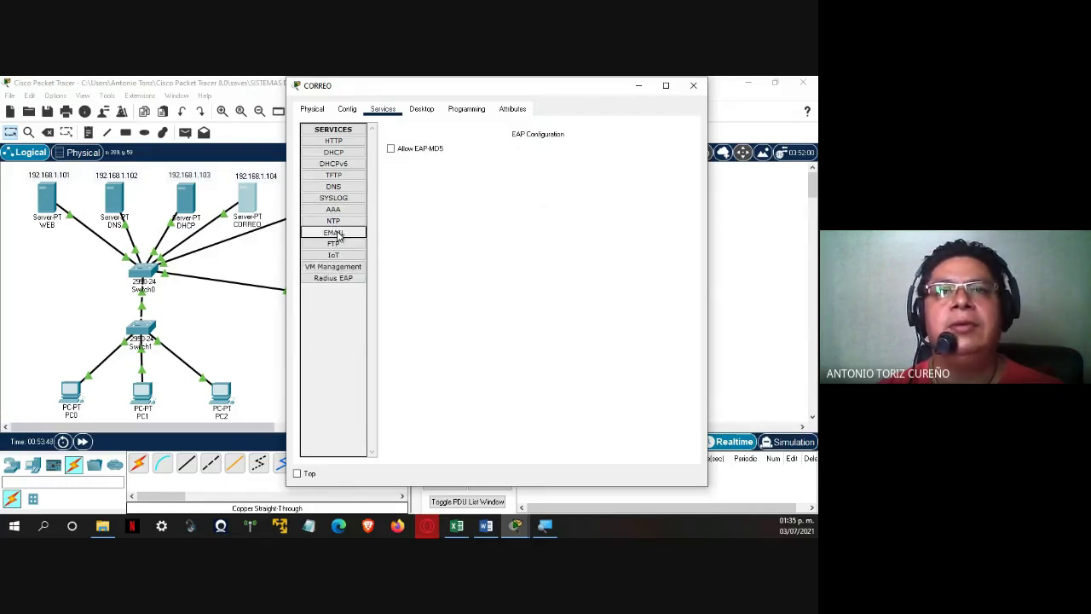
- Turn on CORREO's SMTP and POP3 email services
left_click(415, 165)
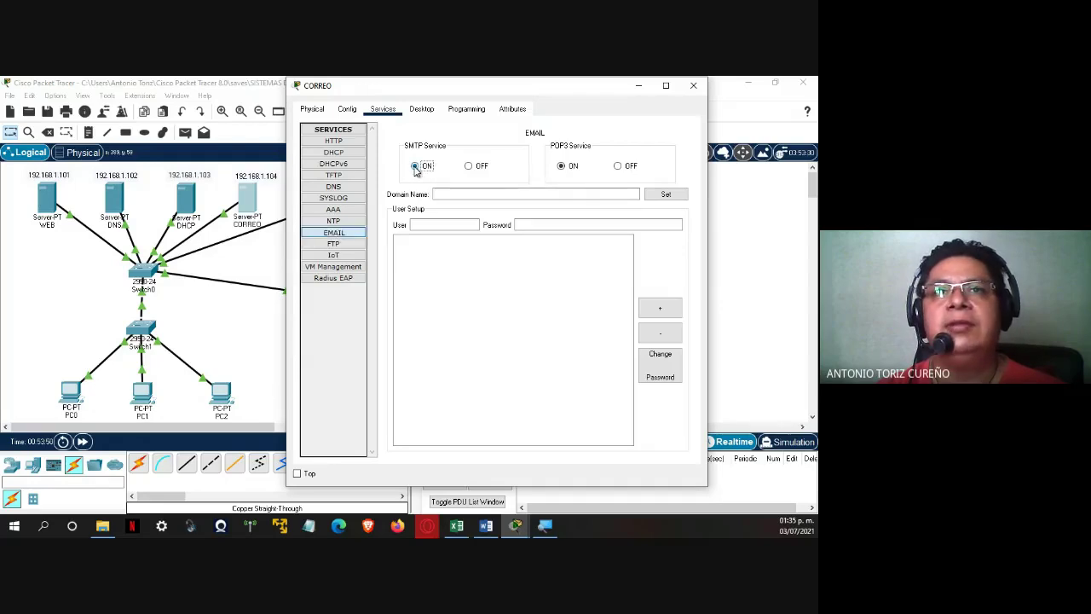
left_click(562, 166)
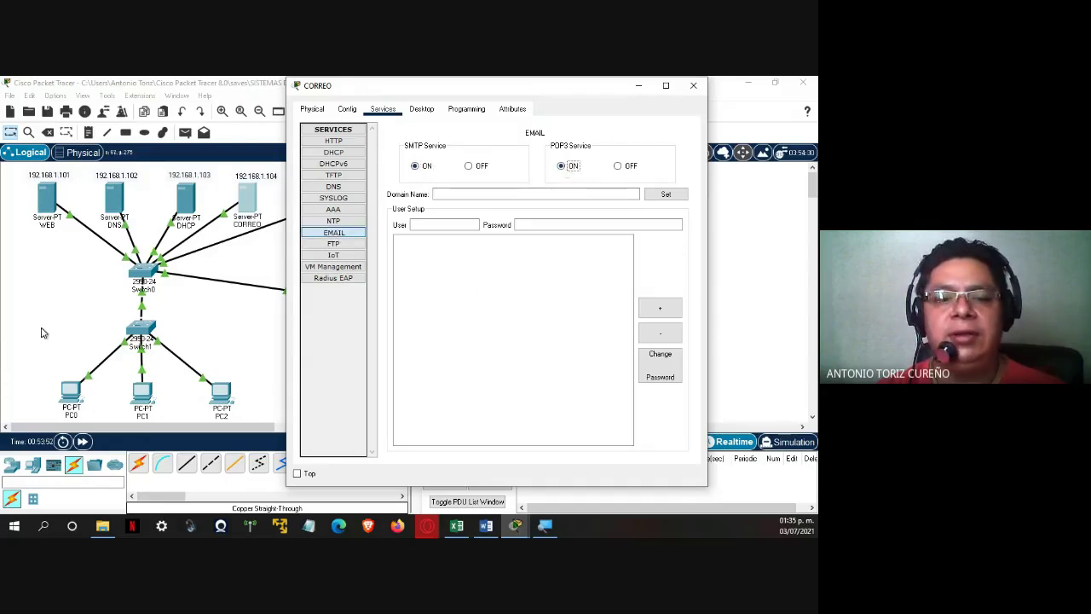
key("alt+Tab")
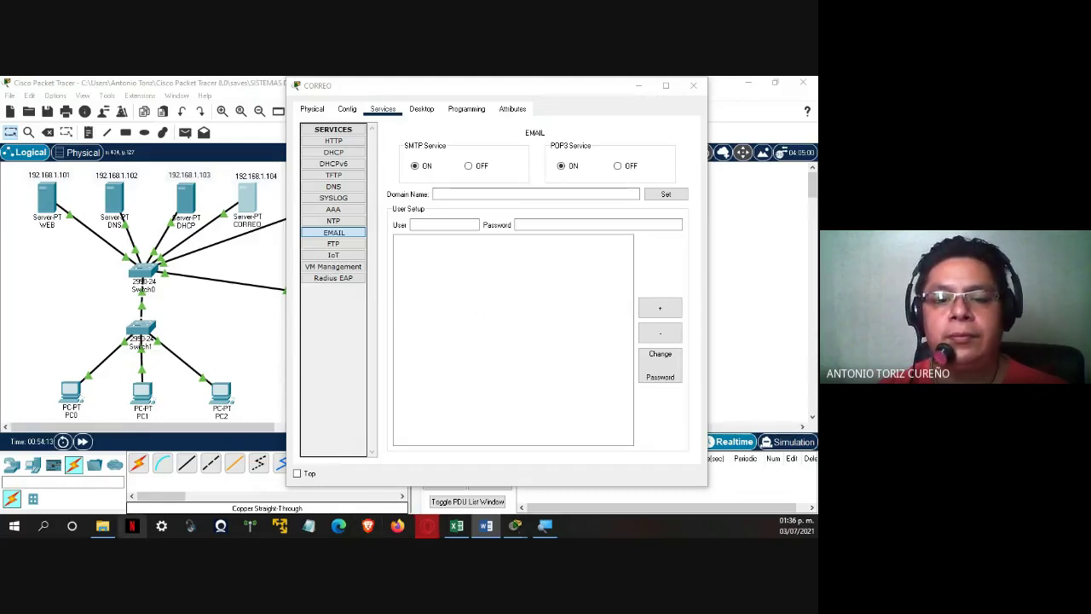
left_click(563, 165)
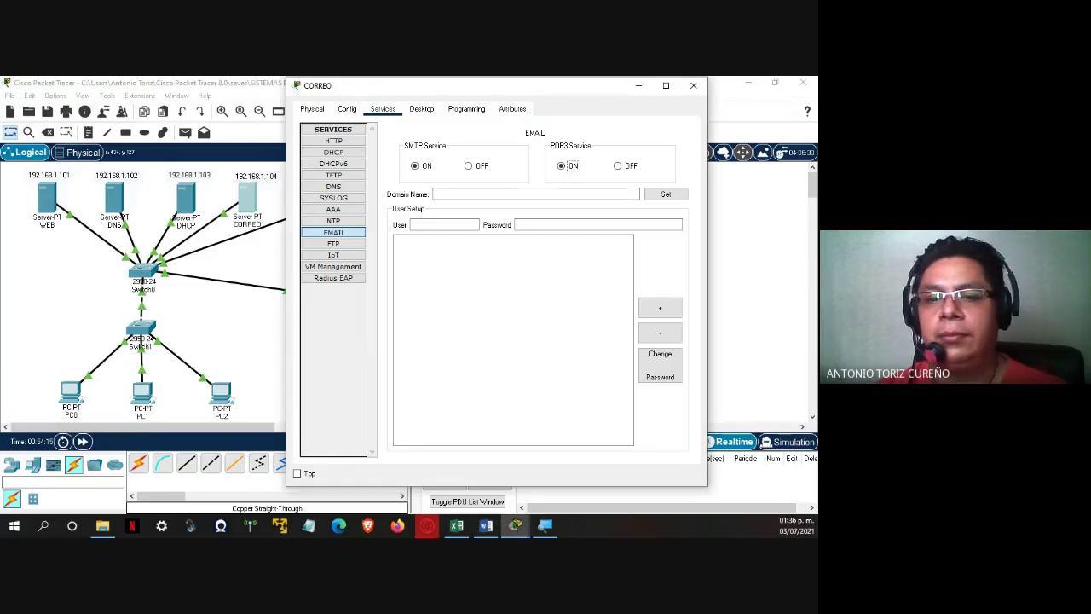
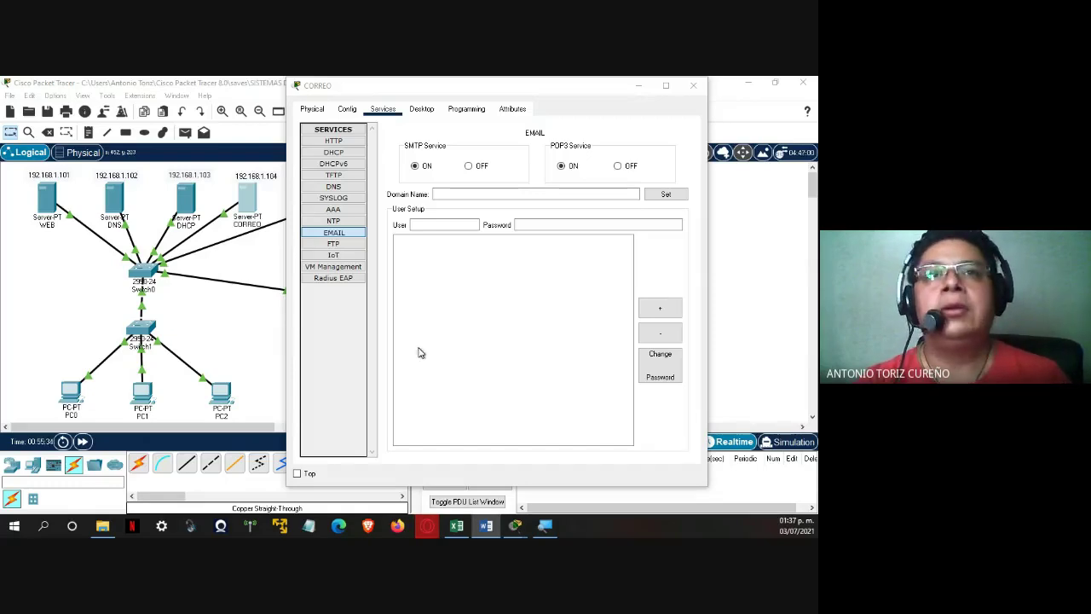
- Enter mail.unialvart.edu.mx as the CORREO email service's domain name
left_click(523, 193)
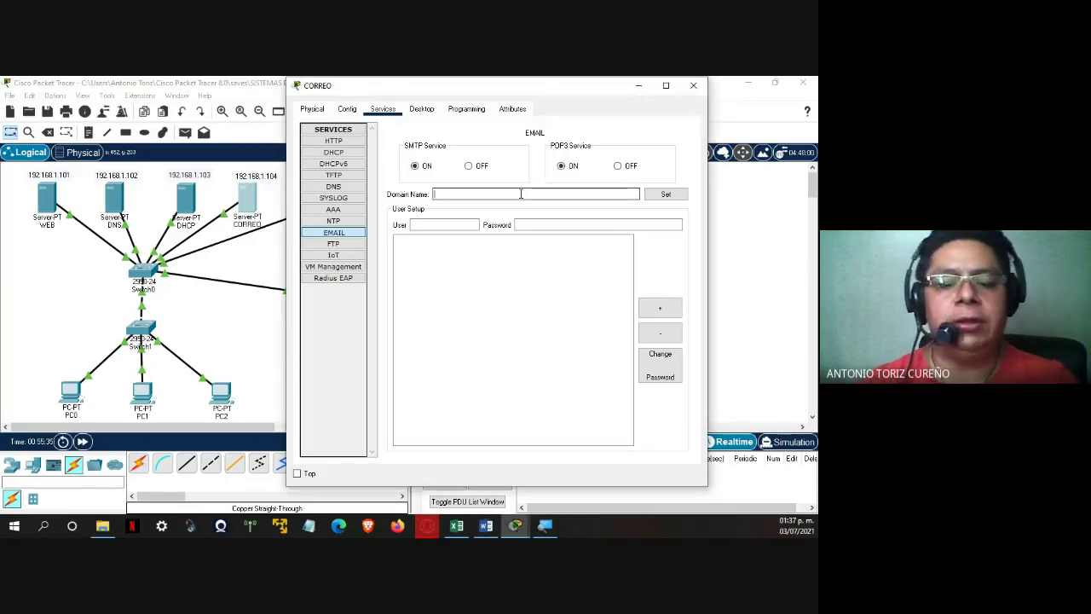
type("mail")
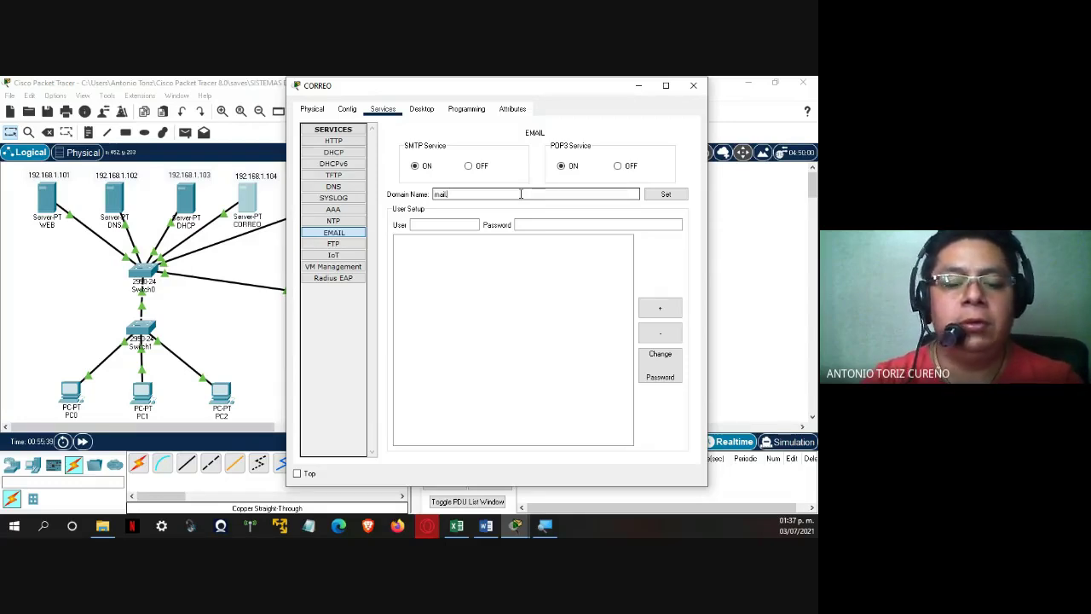
type(".unamat")
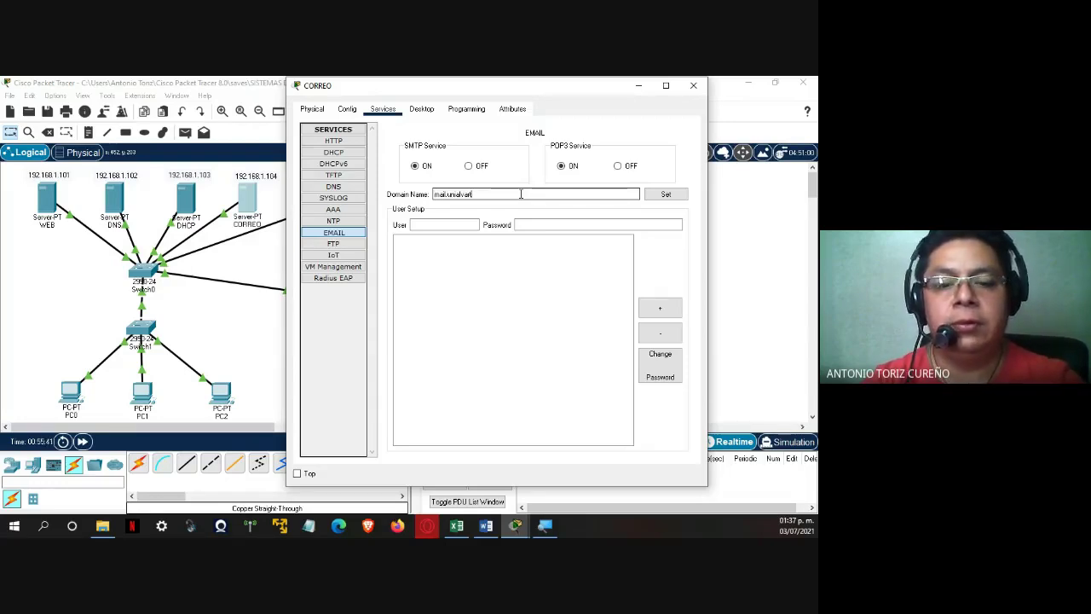
type(".edu.mx")
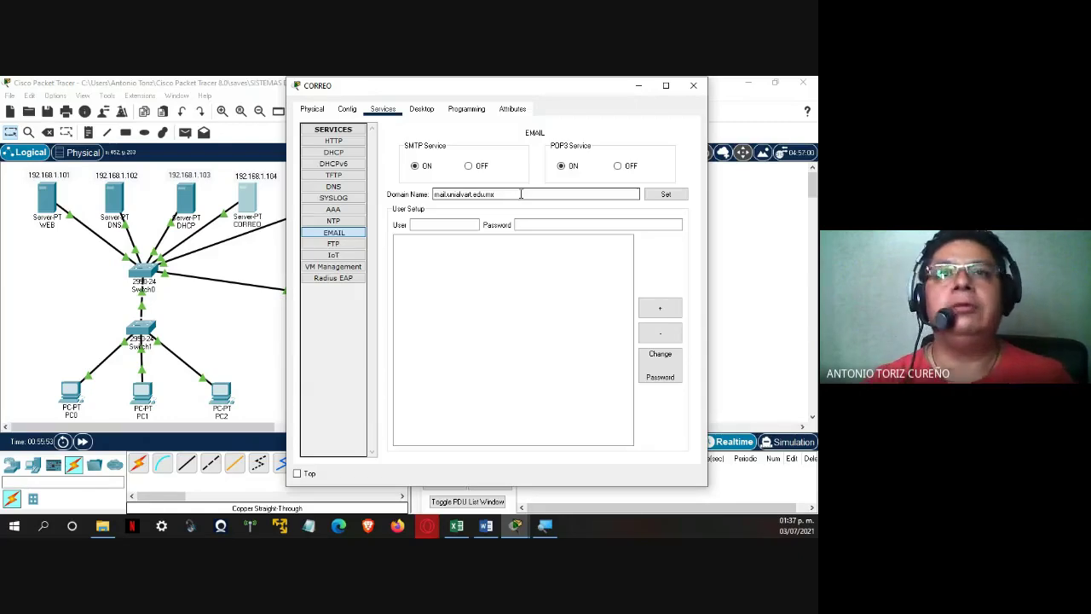
left_click(441, 224)
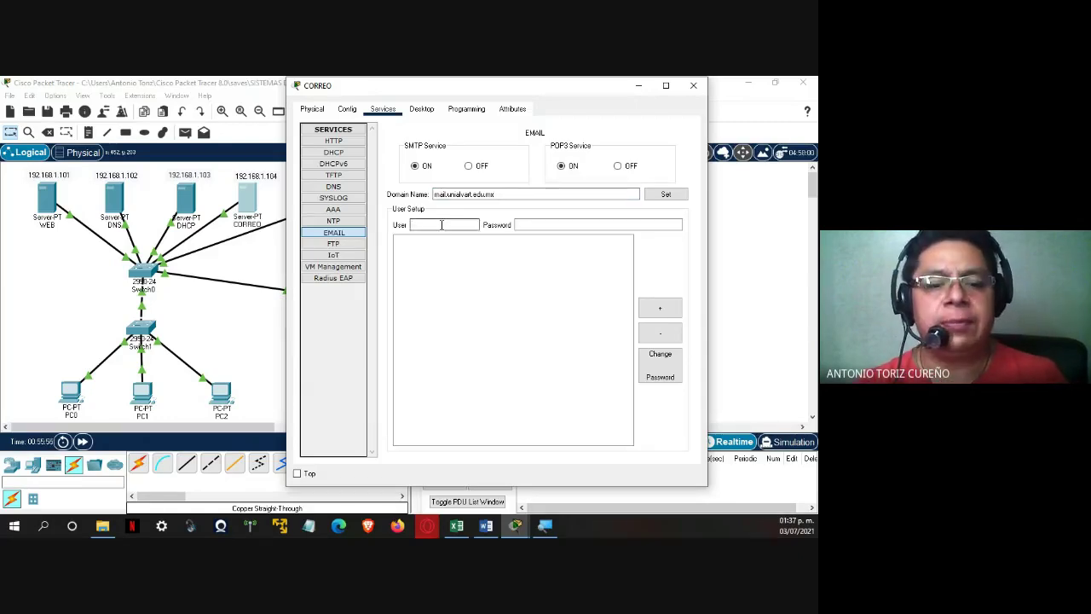
- Create the first mail account with a user name and password, and add it to the user list
type("a")
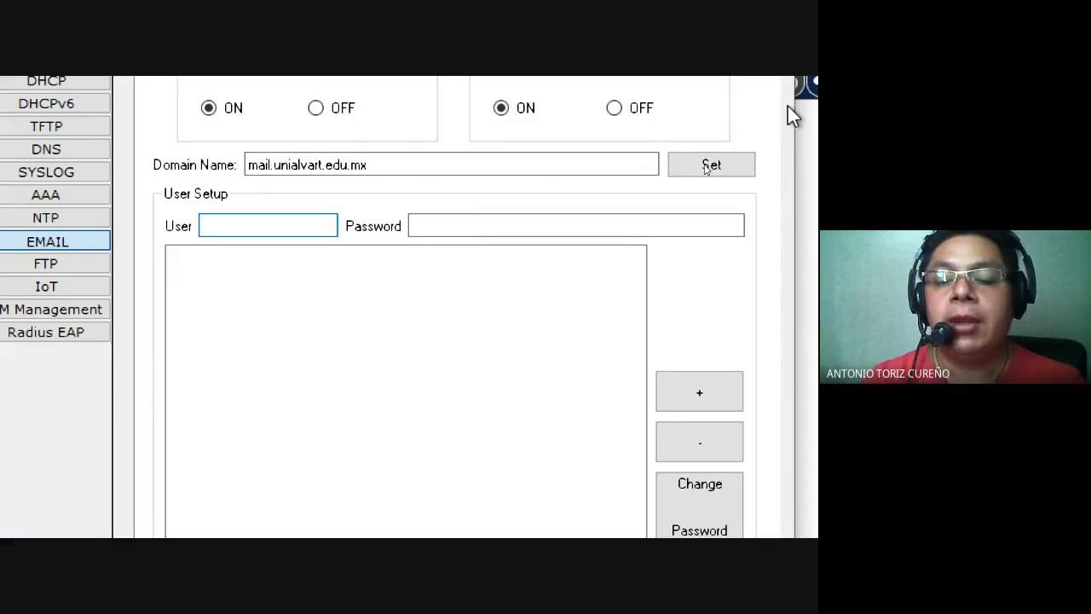
type("r00t")
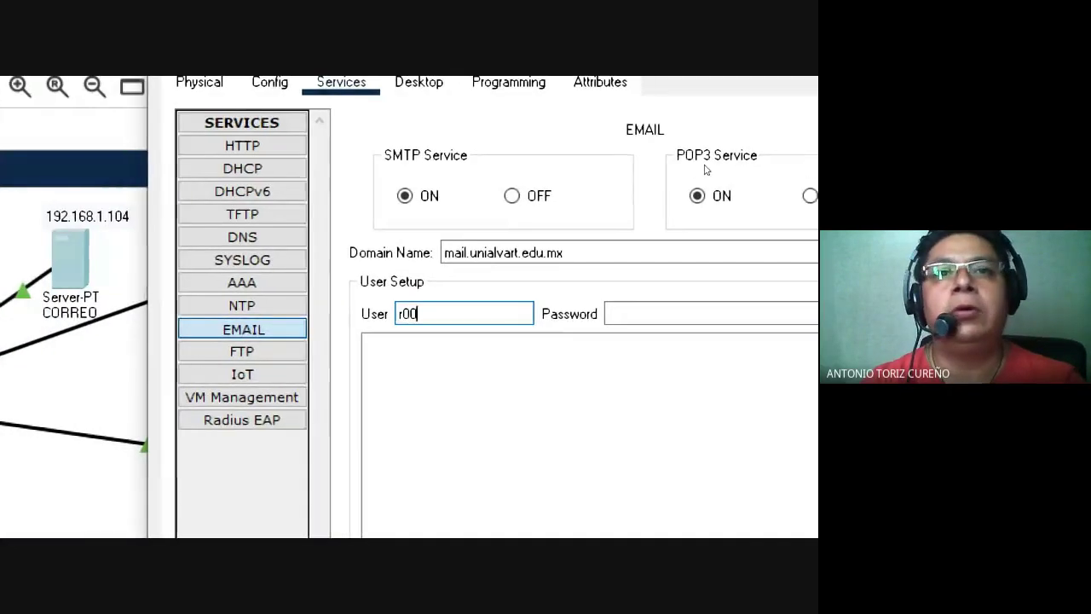
left_click(671, 316)
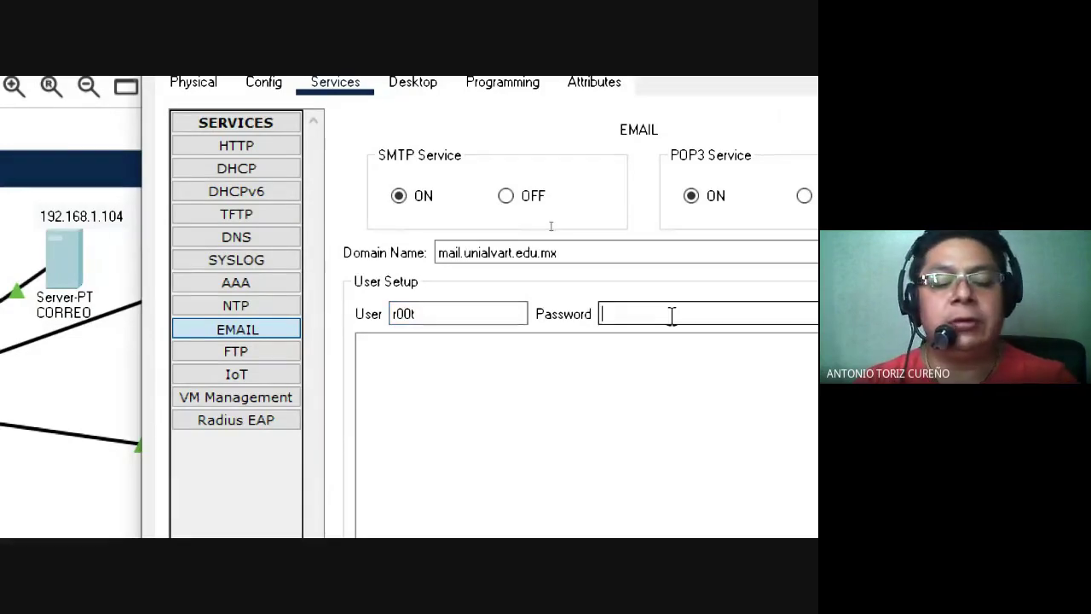
type("r00t")
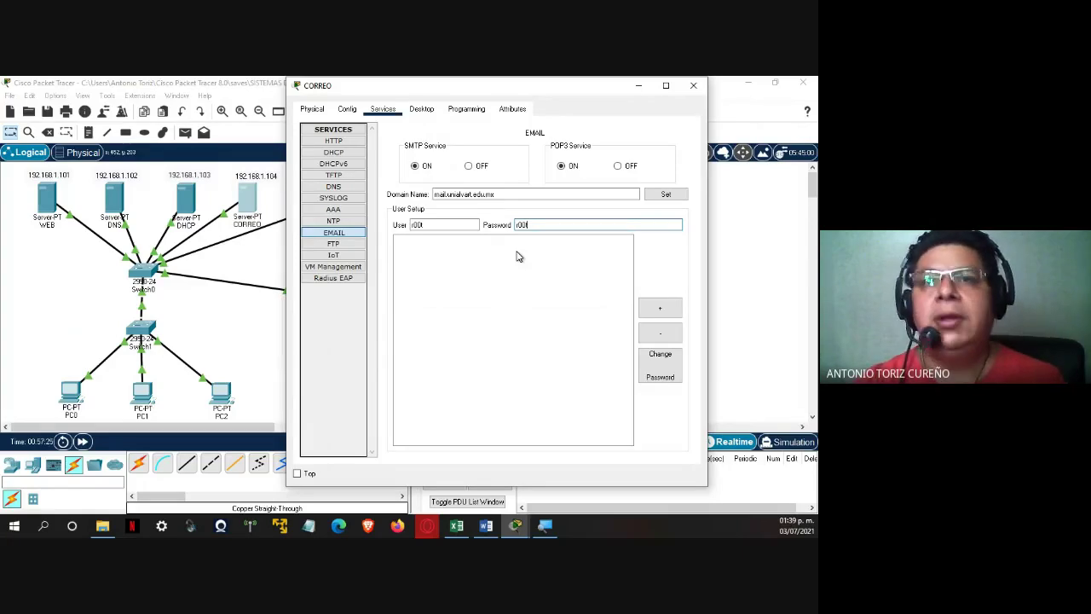
left_click(659, 309)
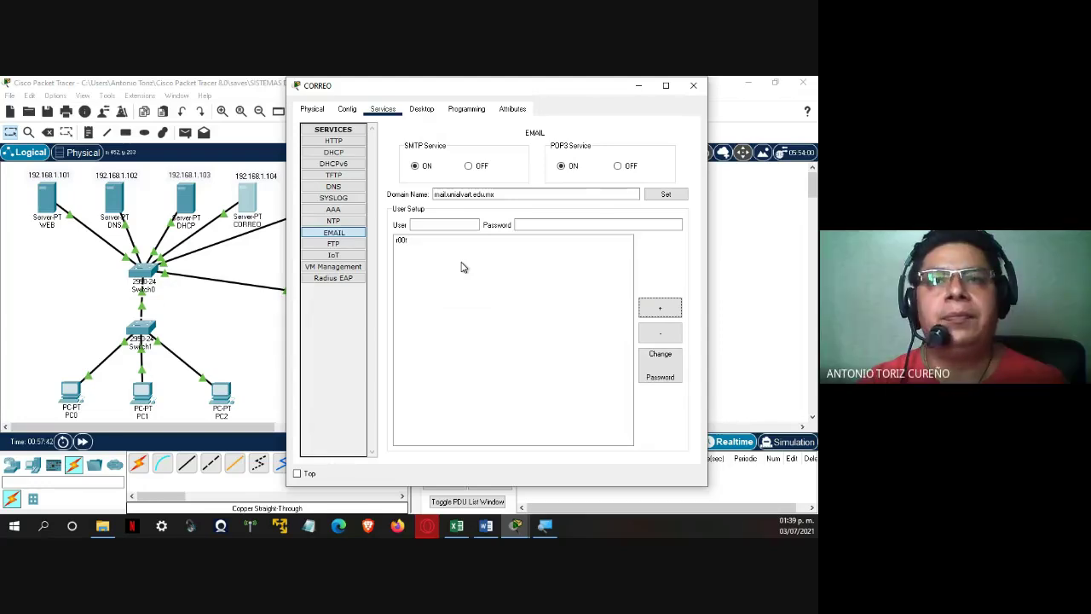
- Select the existing mail account and erase the user name from the User field
left_click(404, 241)
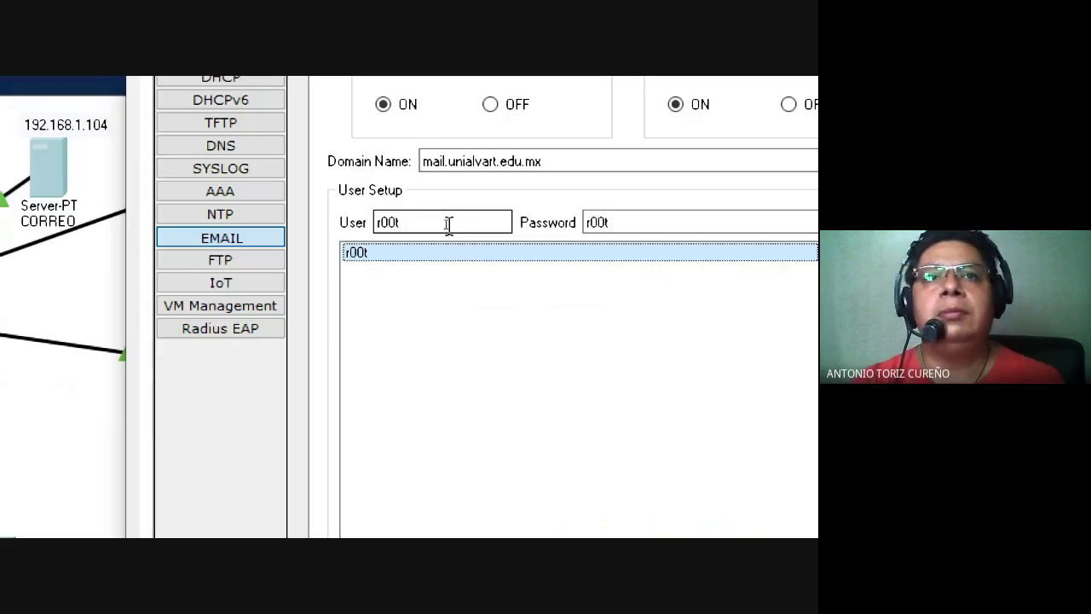
left_click(447, 225)
key("BackSpace")
key("BackSpace")
key("BackSpace")
key("BackSpace")
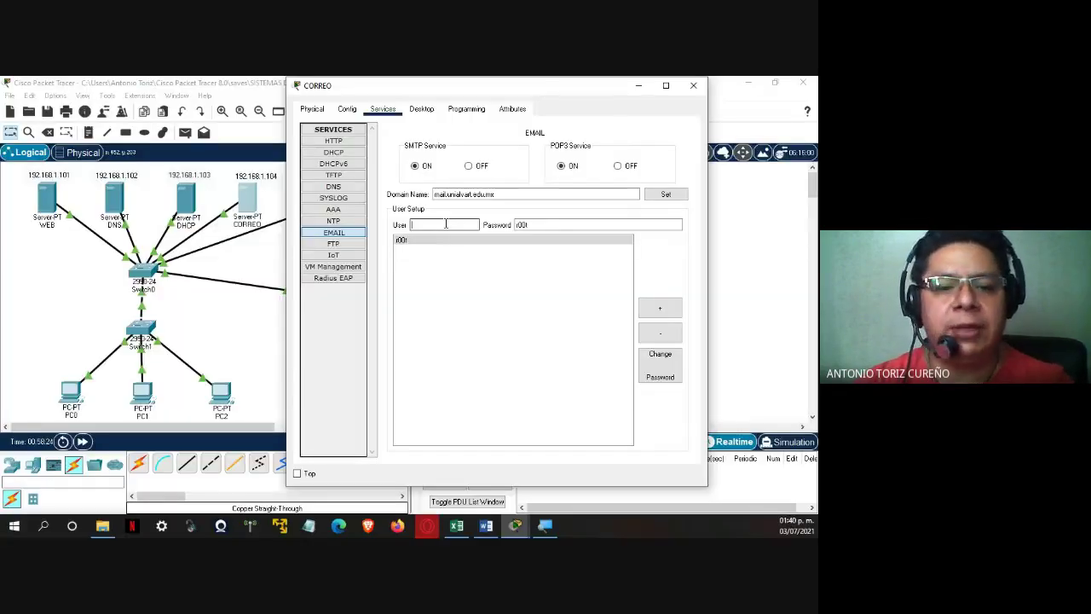
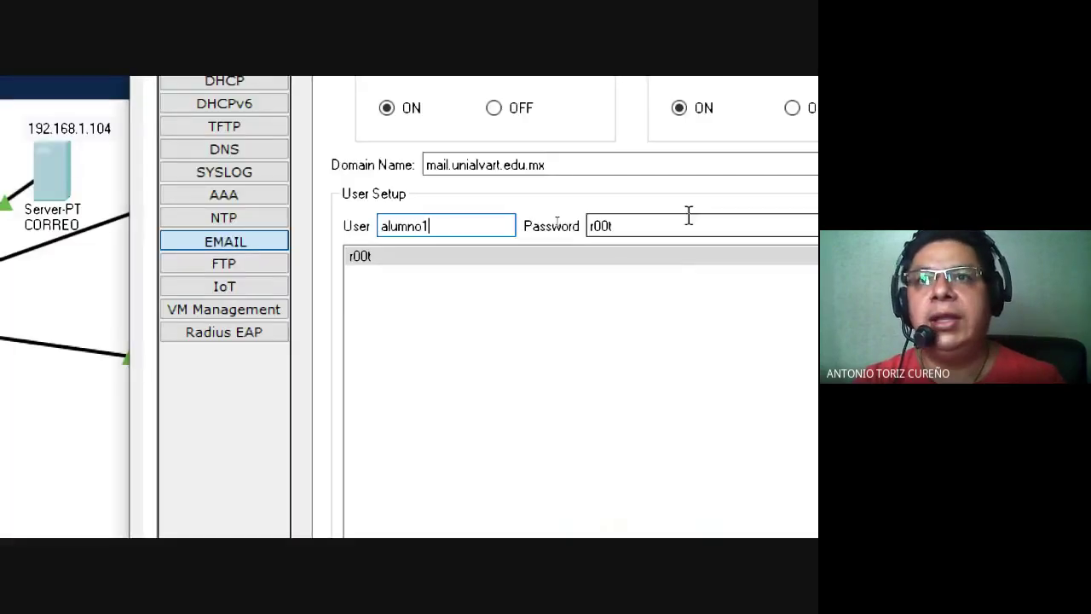
- Add a second mail account 'alumno1' with its own new password
left_click(661, 224)
key("BackSpace")
key("BackSpace")
key("BackSpace")
key("BackSpace")
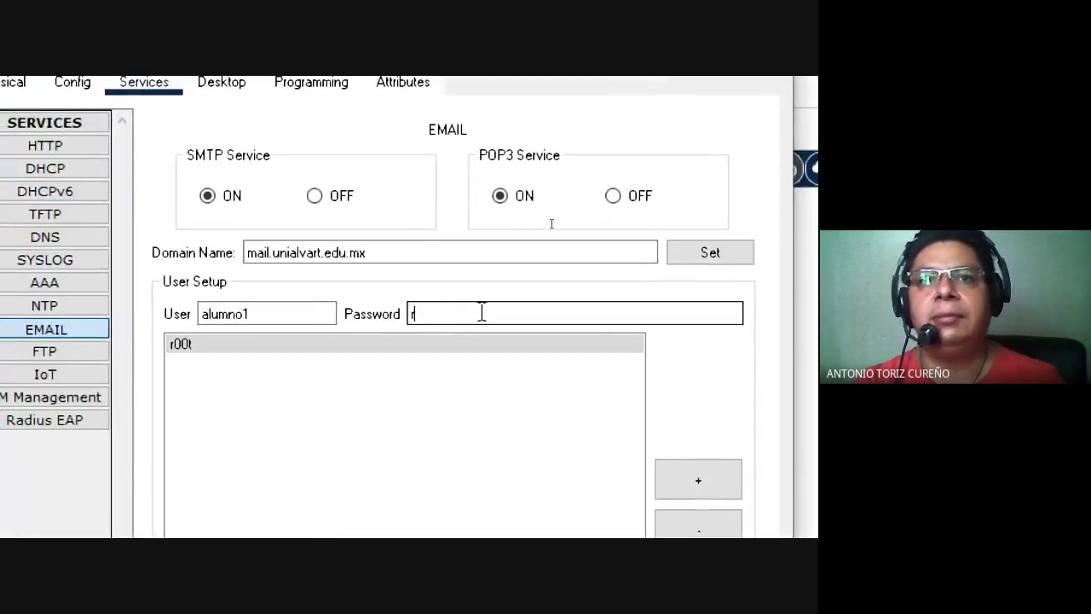
type("4")
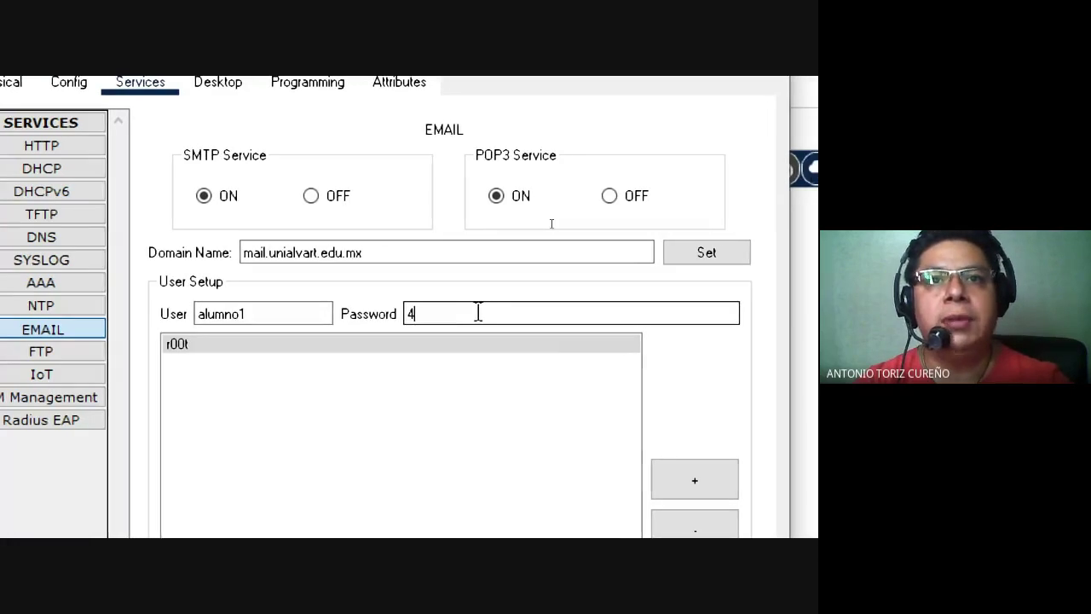
type("lumno1")
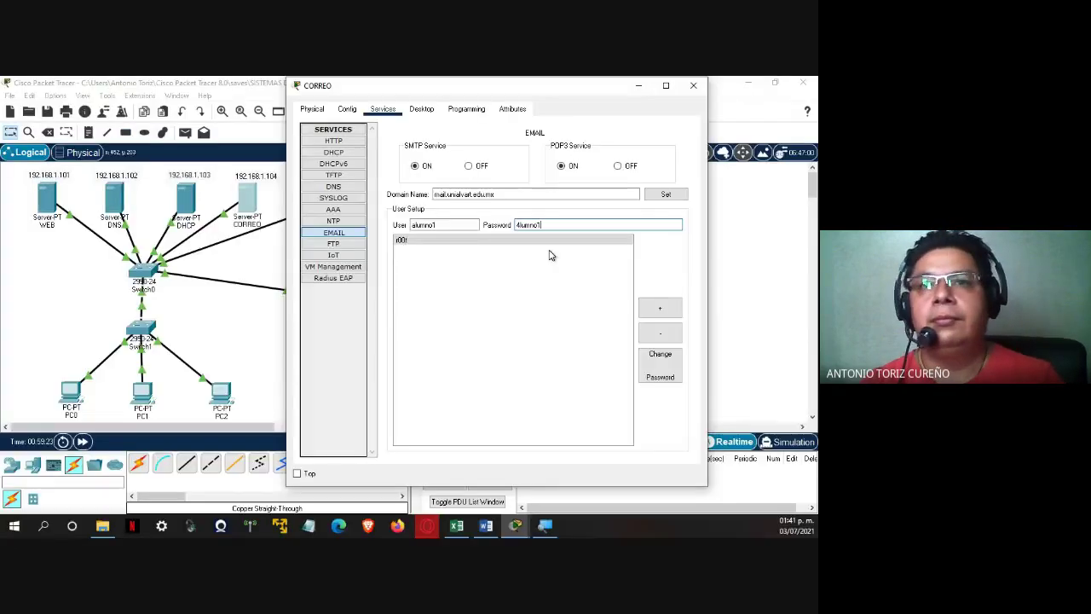
left_click(658, 307)
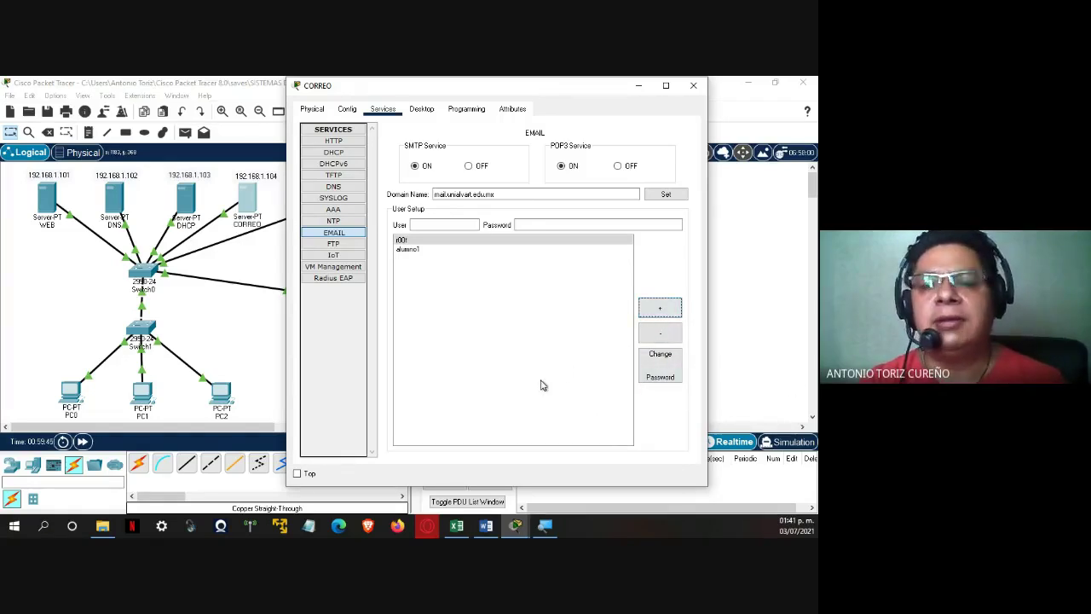
key("alt+Tab")
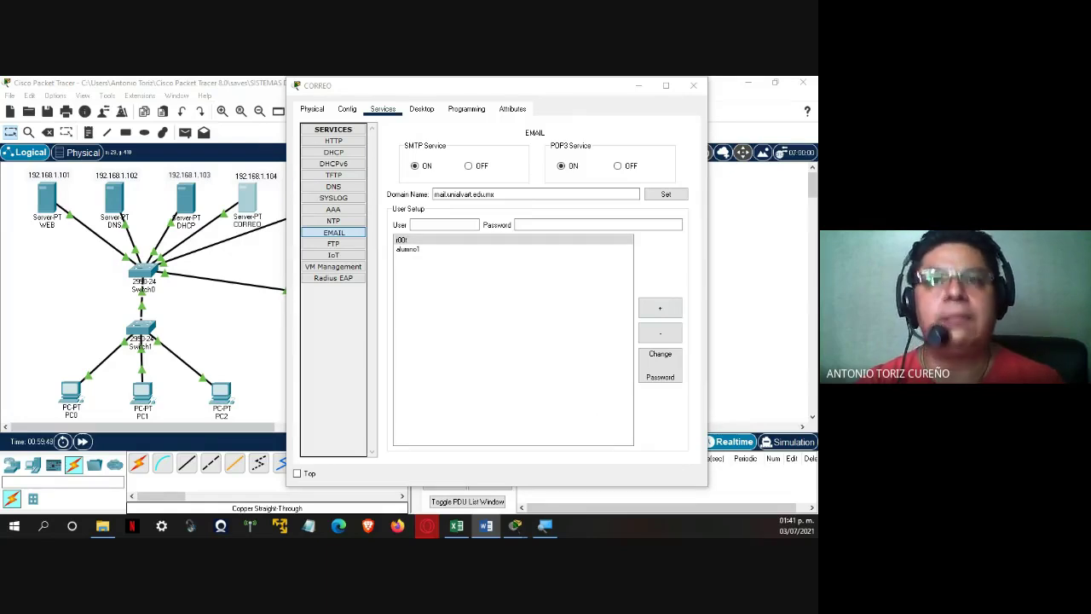
- Close the CORREO window and open the FTP server's Desktop IP Configuration page
left_click(694, 85)
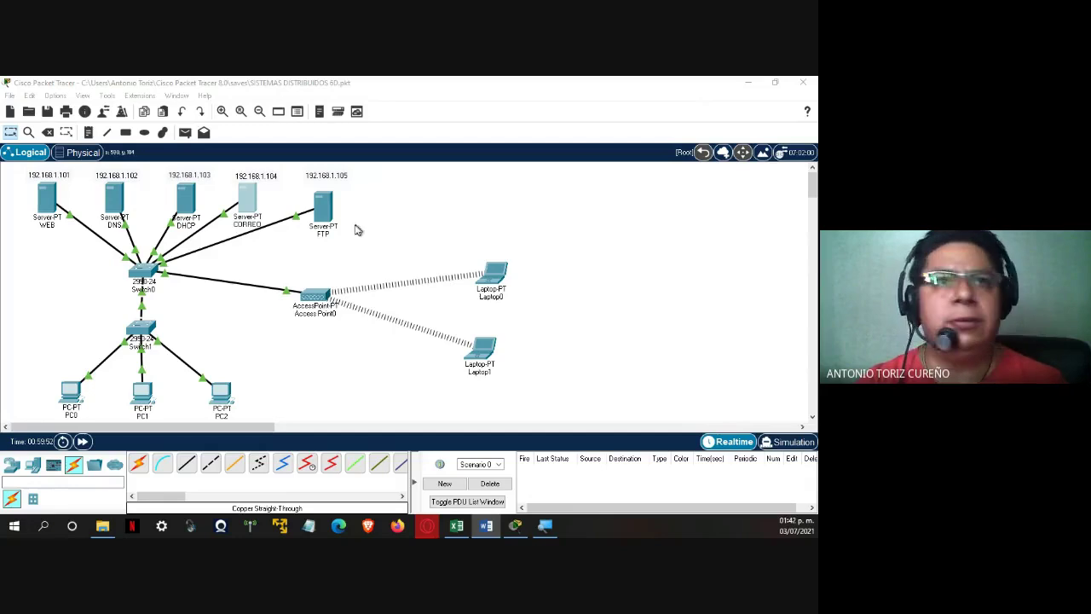
left_click(326, 218)
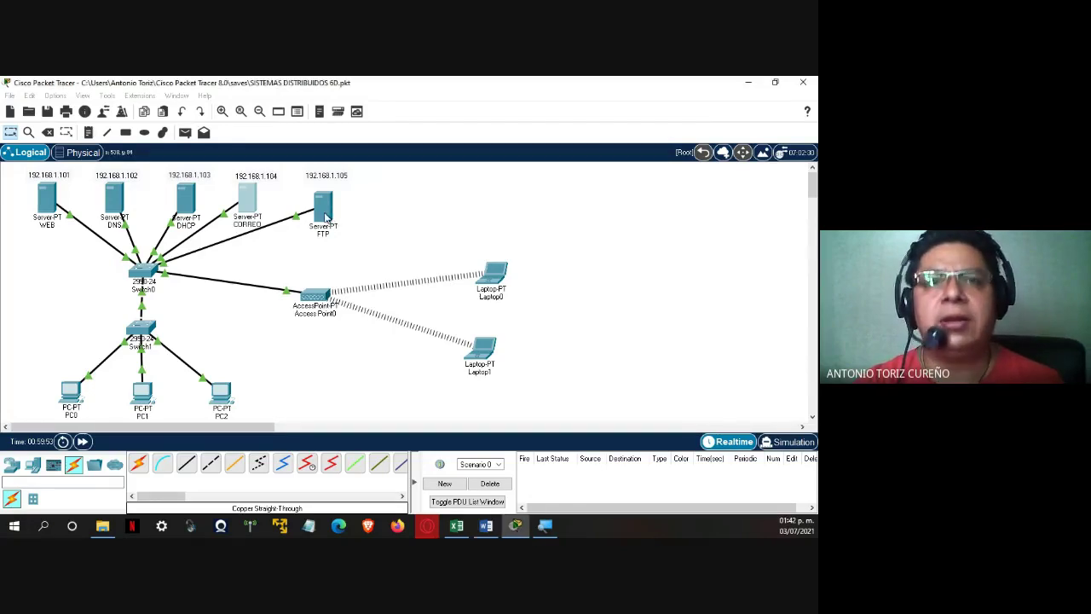
left_click(325, 218)
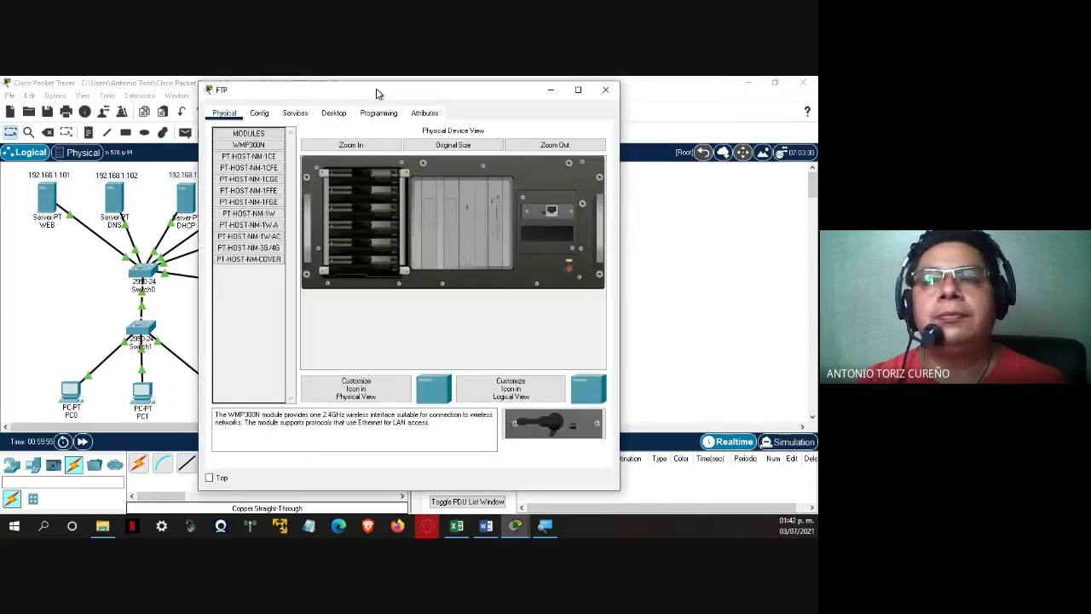
left_click_drag(379, 92, 543, 89)
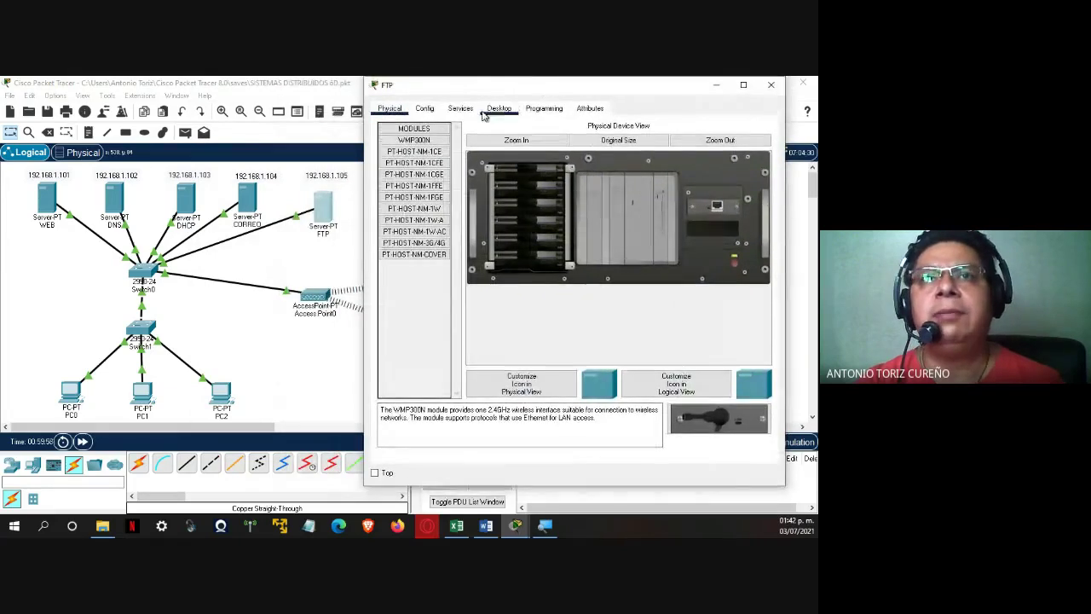
left_click(460, 109)
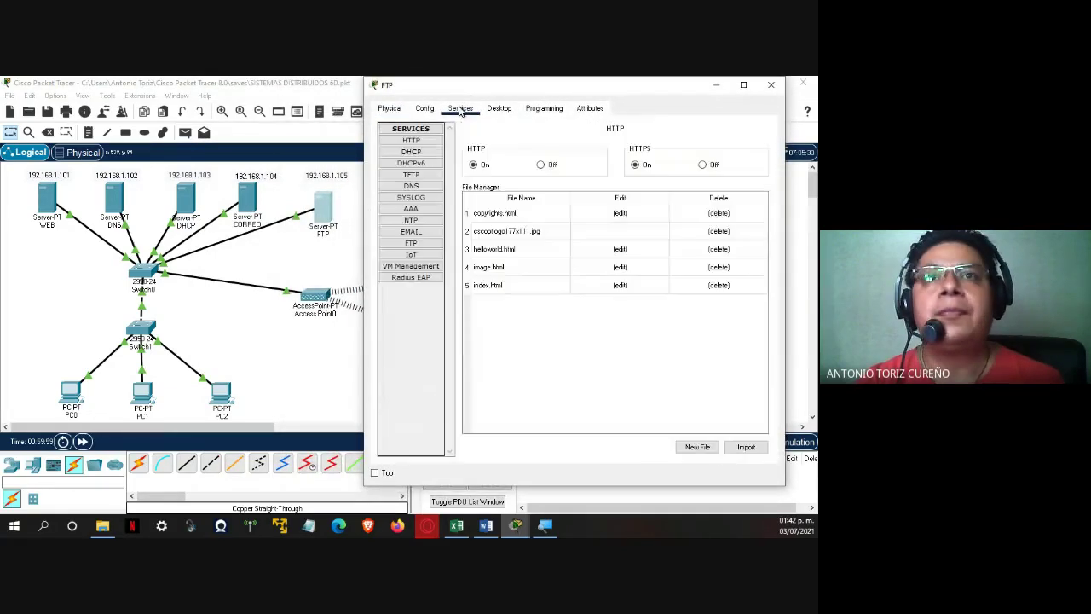
left_click(500, 108)
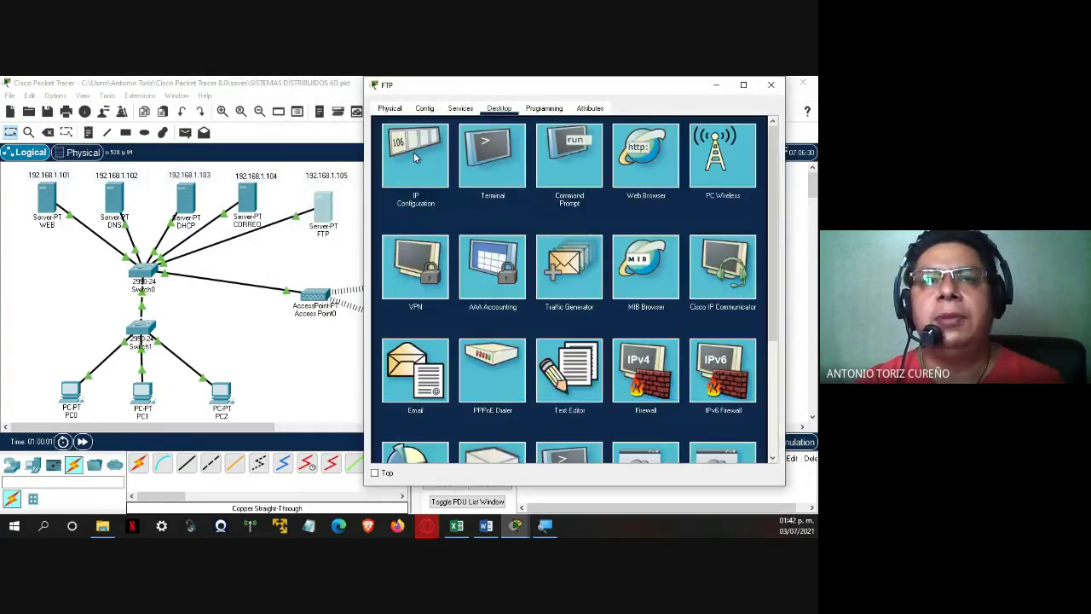
left_click(413, 151)
left_click(521, 177)
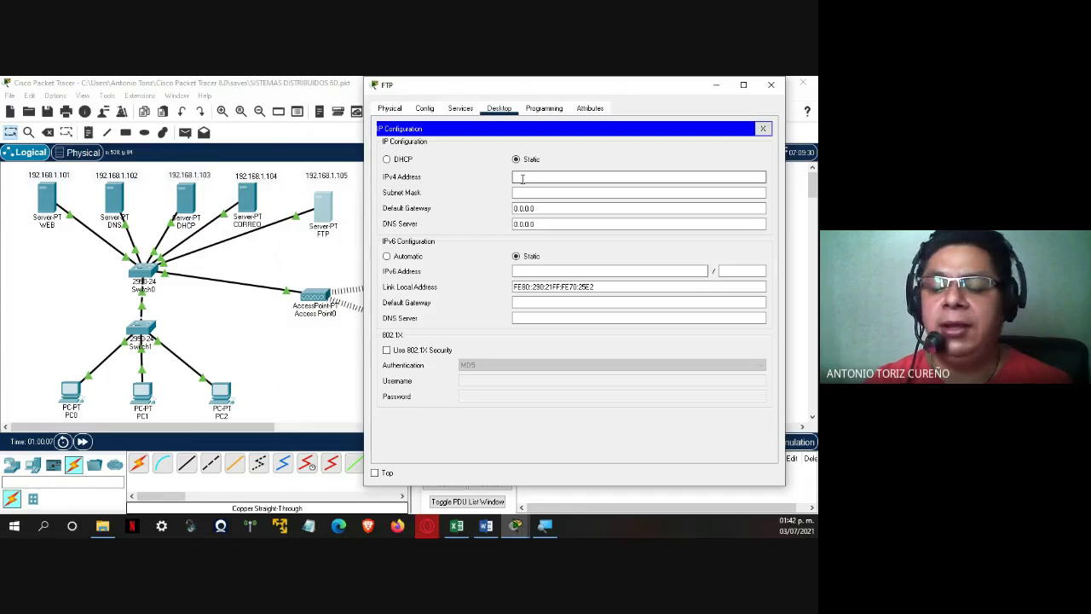
- Give the FTP server static IP 192.168.1.105, the default subnet mask and DNS 192.168.1.102
type("192.168")
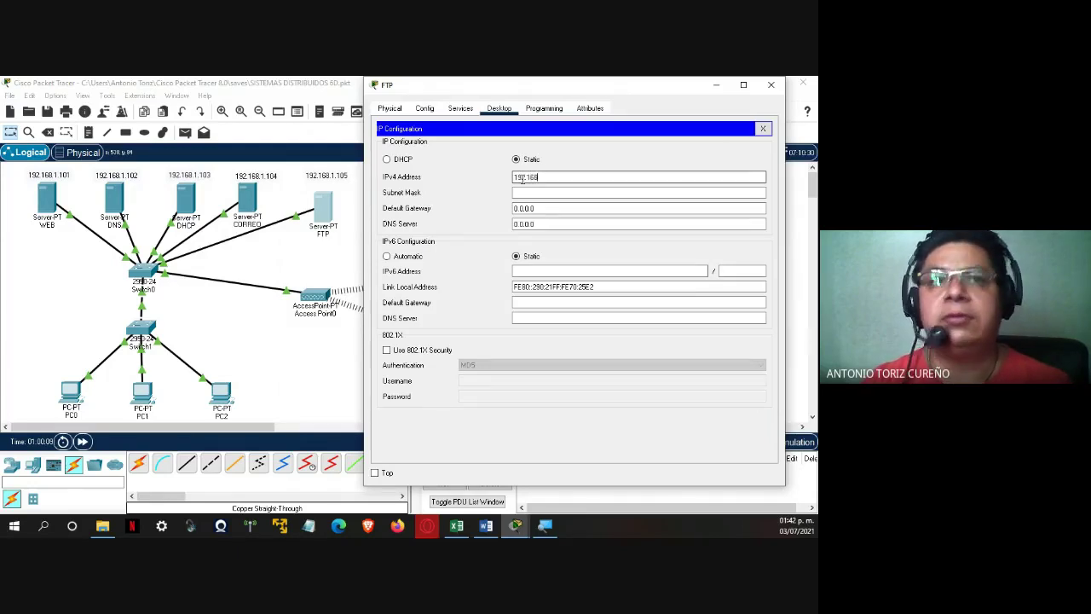
type(".1.105")
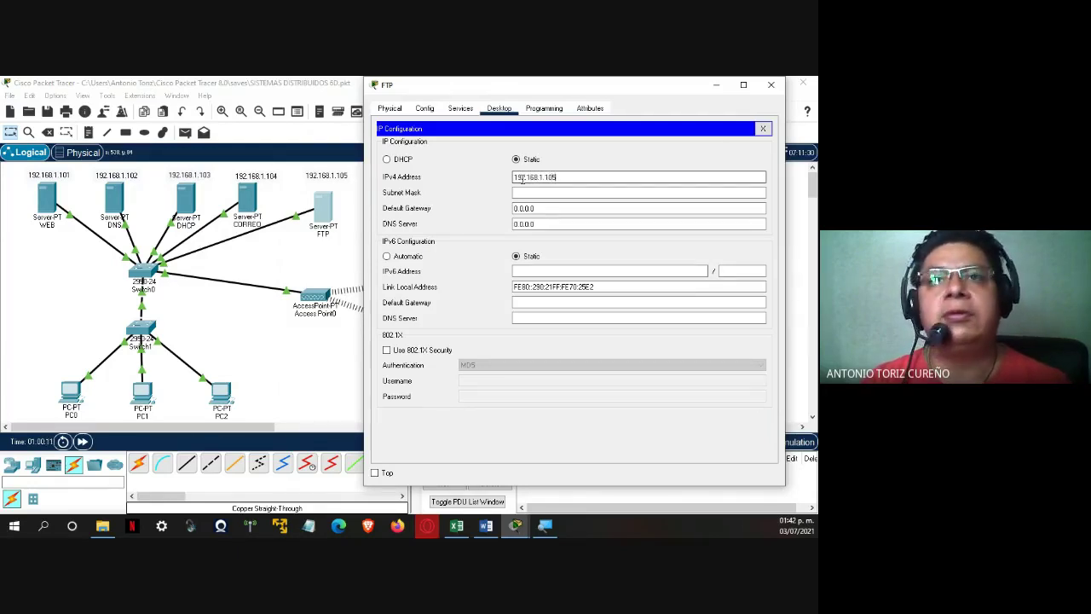
left_click(599, 192)
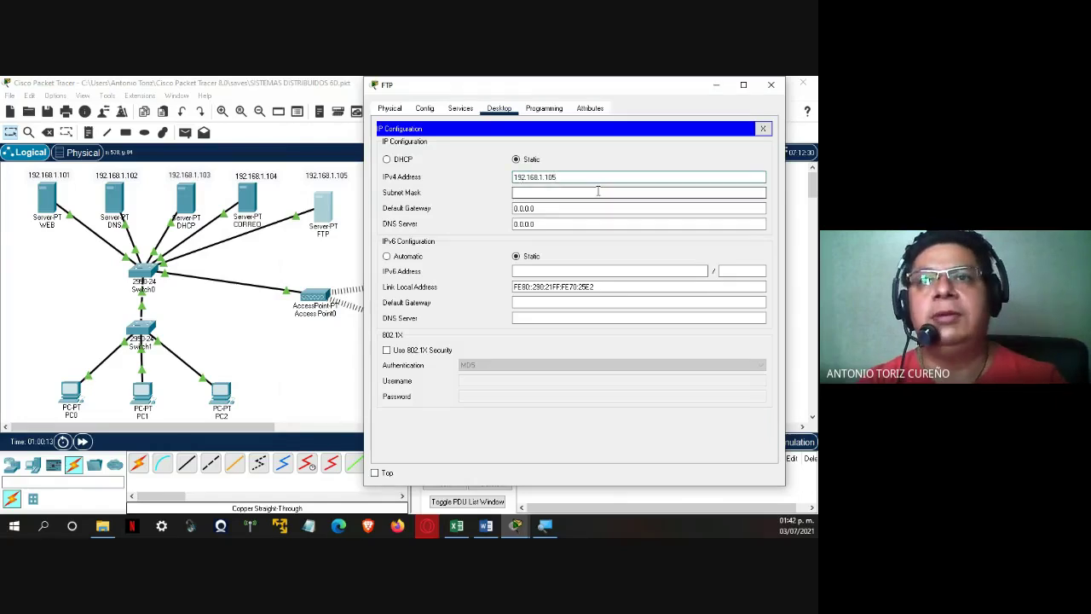
key("Tab")
key("Tab")
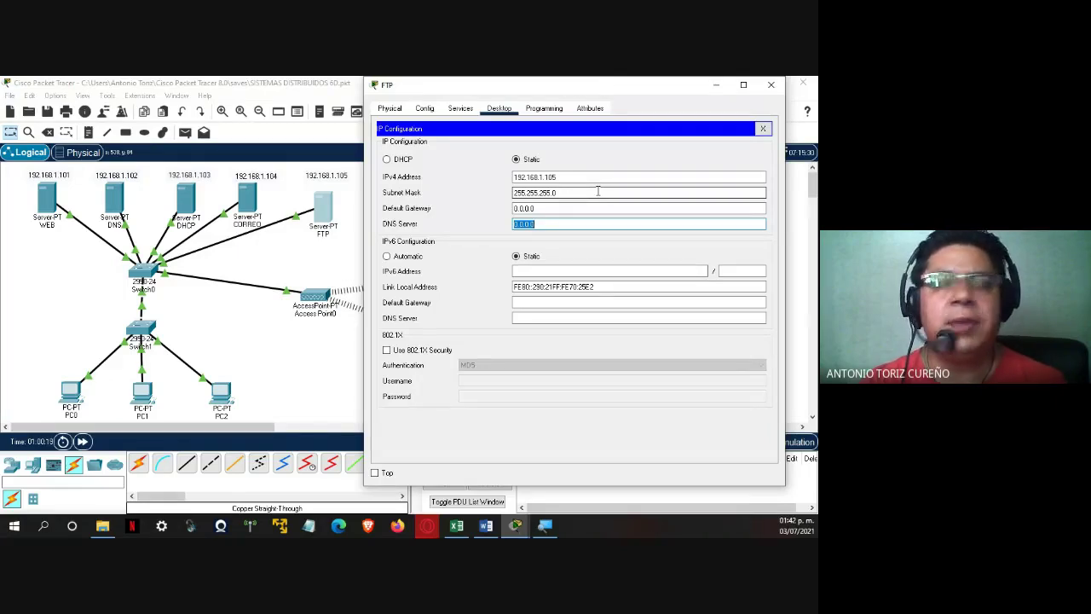
type("1")
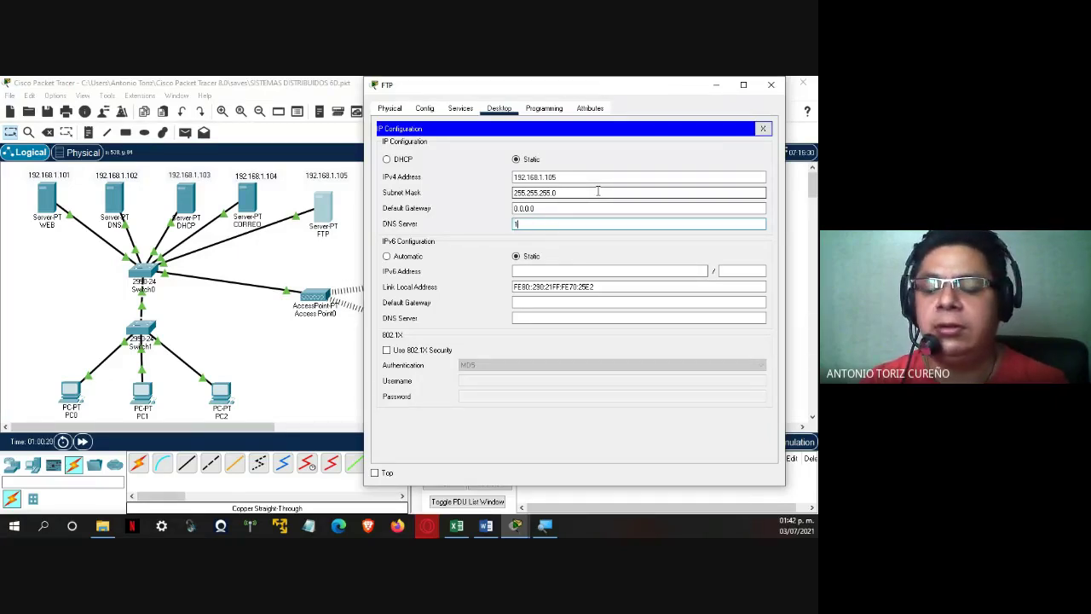
type("92.168")
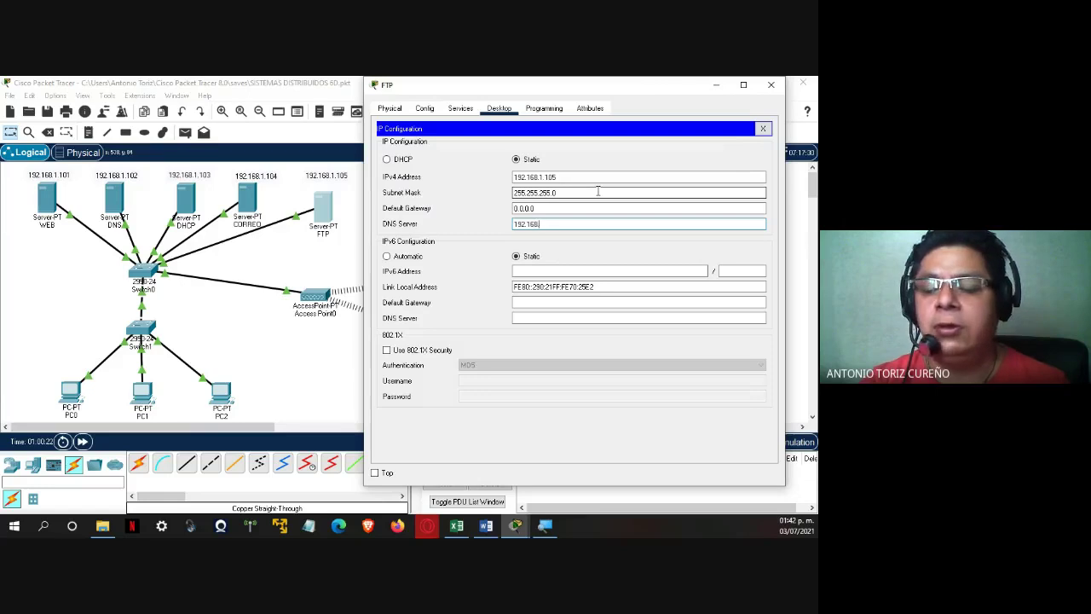
type(".1.102")
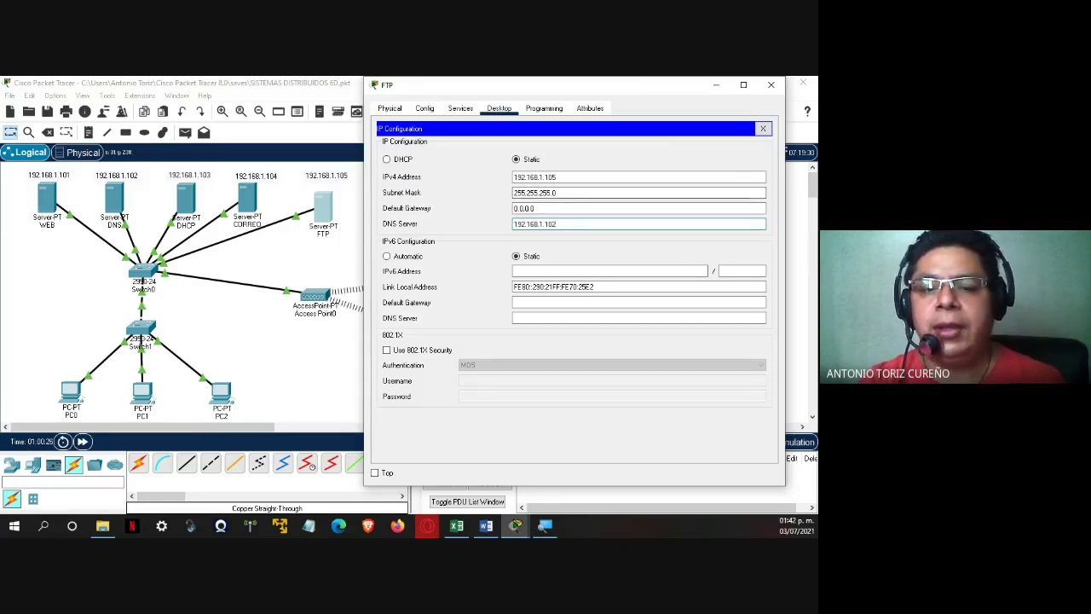
key("alt+Tab")
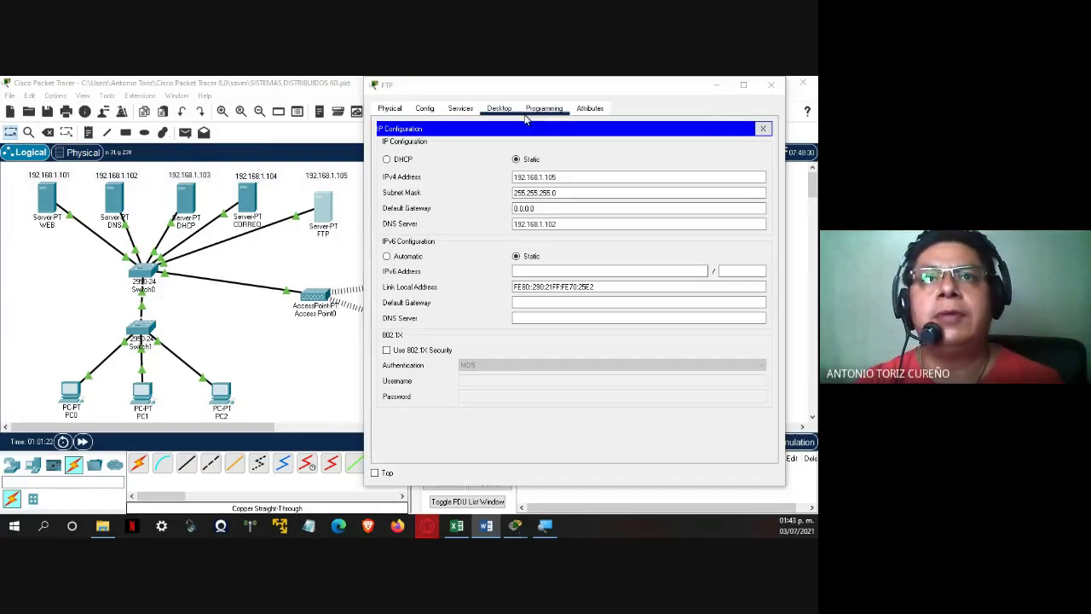
left_click(459, 109)
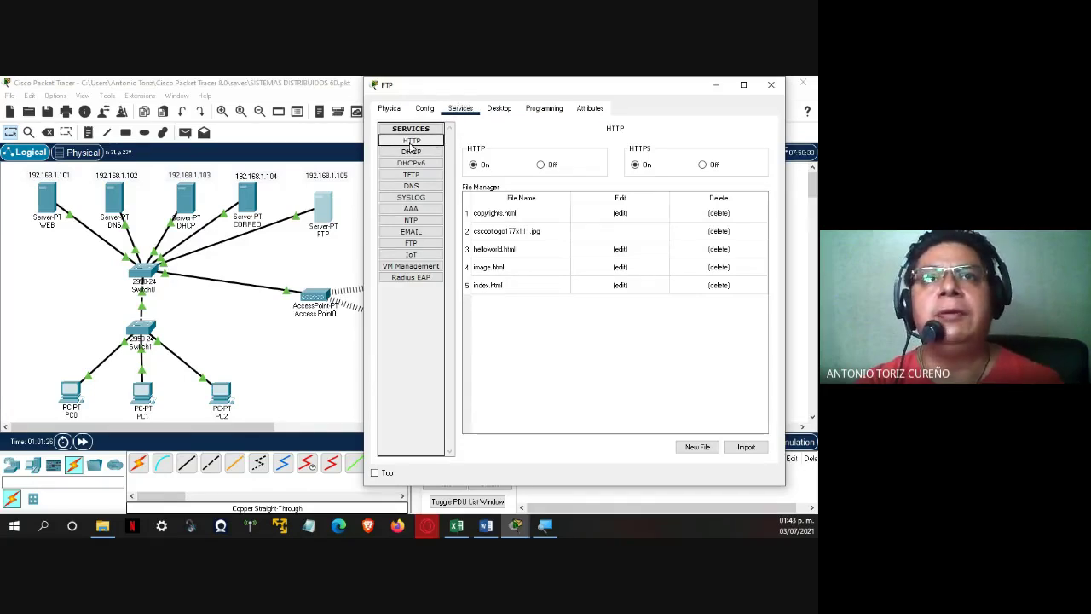
- Turn off the FTP server's HTTP, HTTPS and Syslog services
left_click(541, 165)
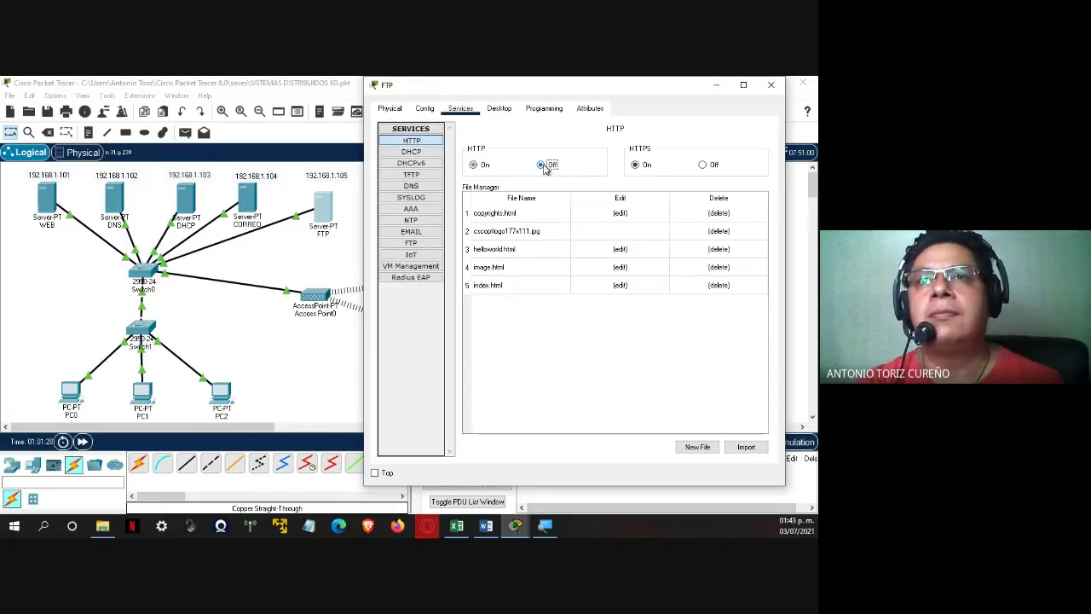
left_click(703, 165)
left_click(416, 153)
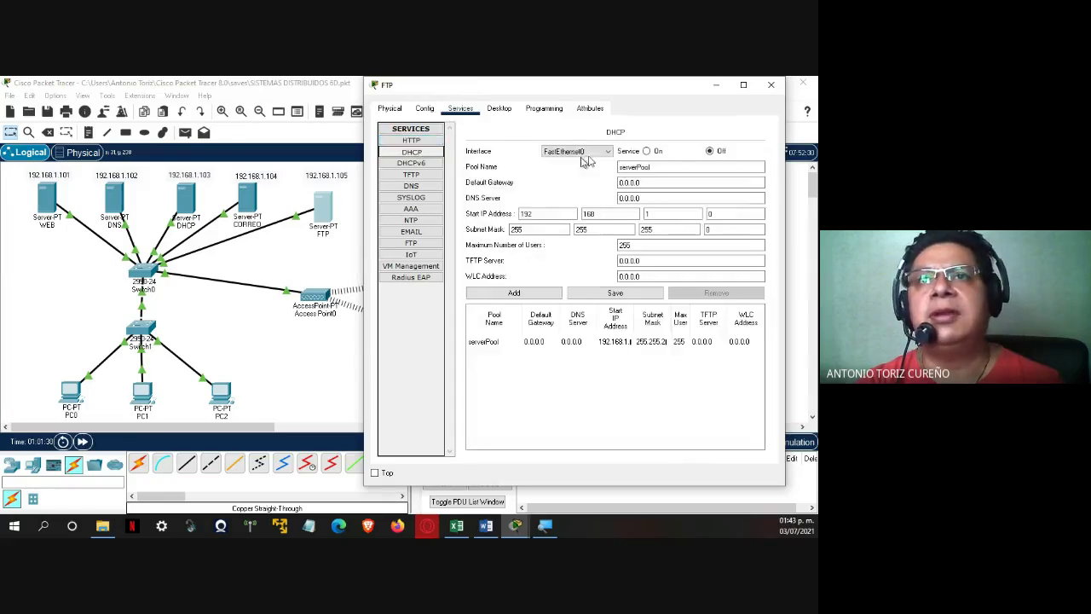
left_click(414, 162)
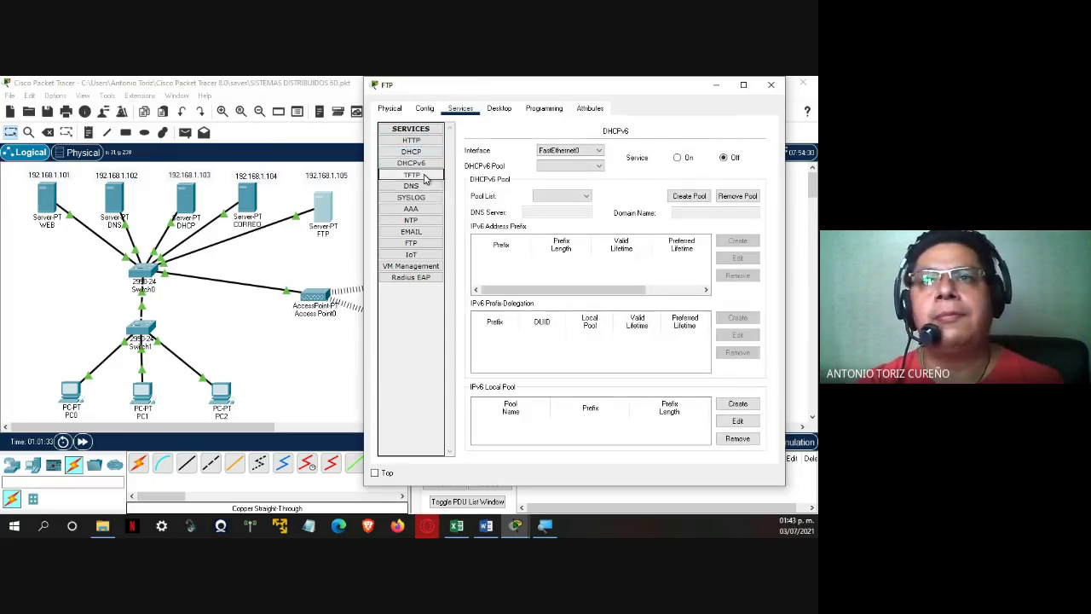
left_click(411, 174)
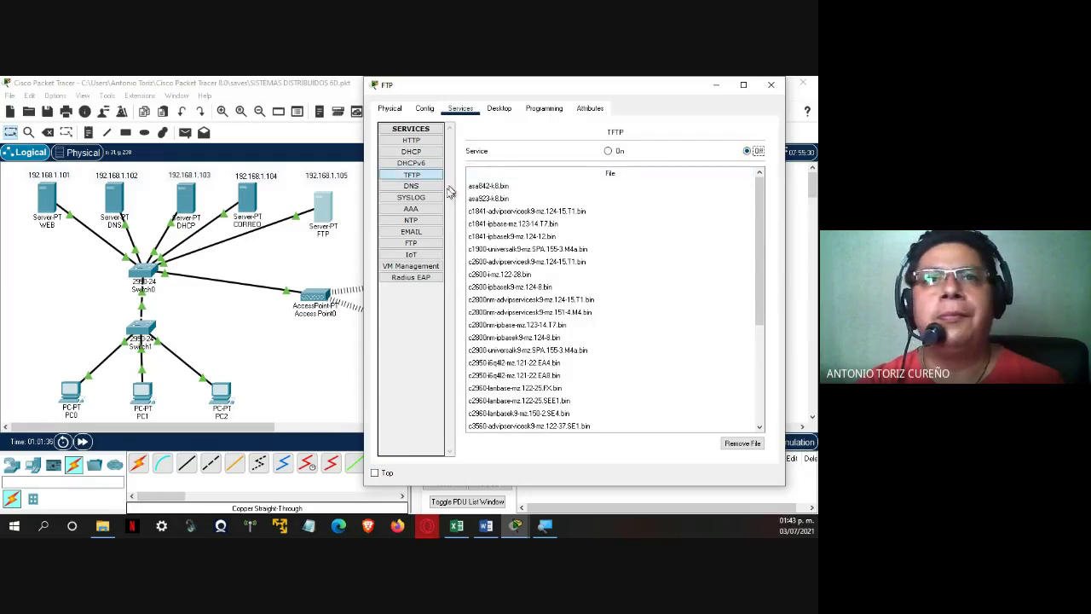
left_click(412, 186)
left_click(424, 197)
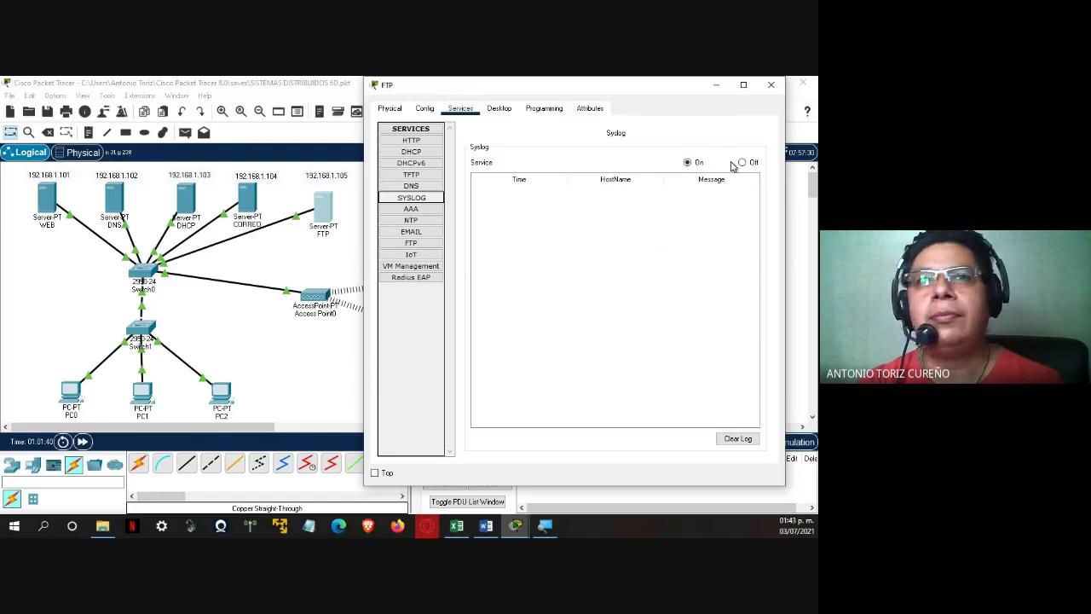
left_click(744, 165)
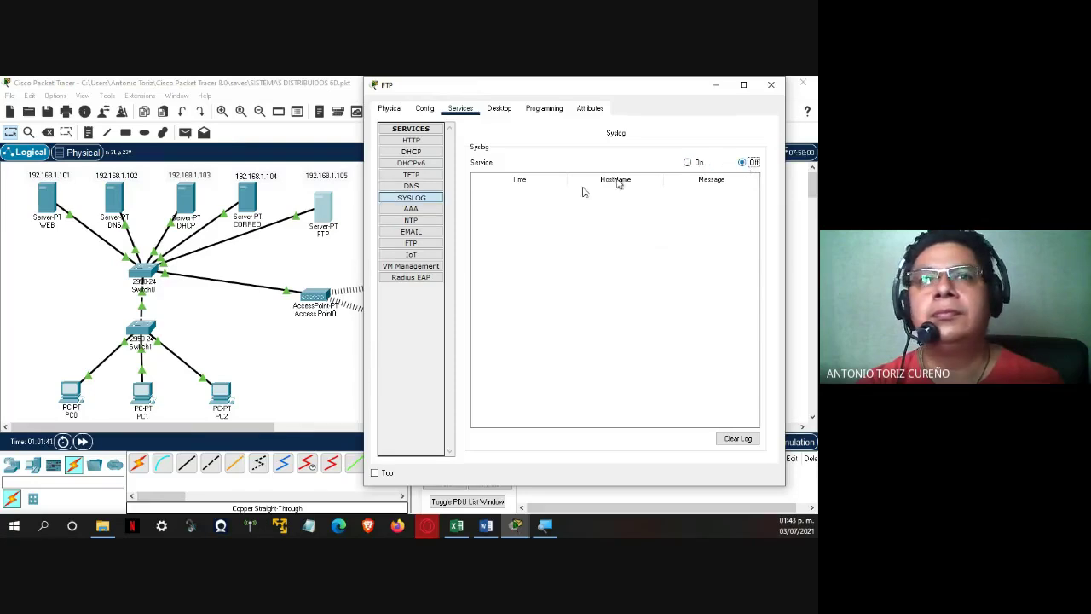
- Turn off NTP, POP3 and SMTP, then view the FTP service settings
left_click(429, 209)
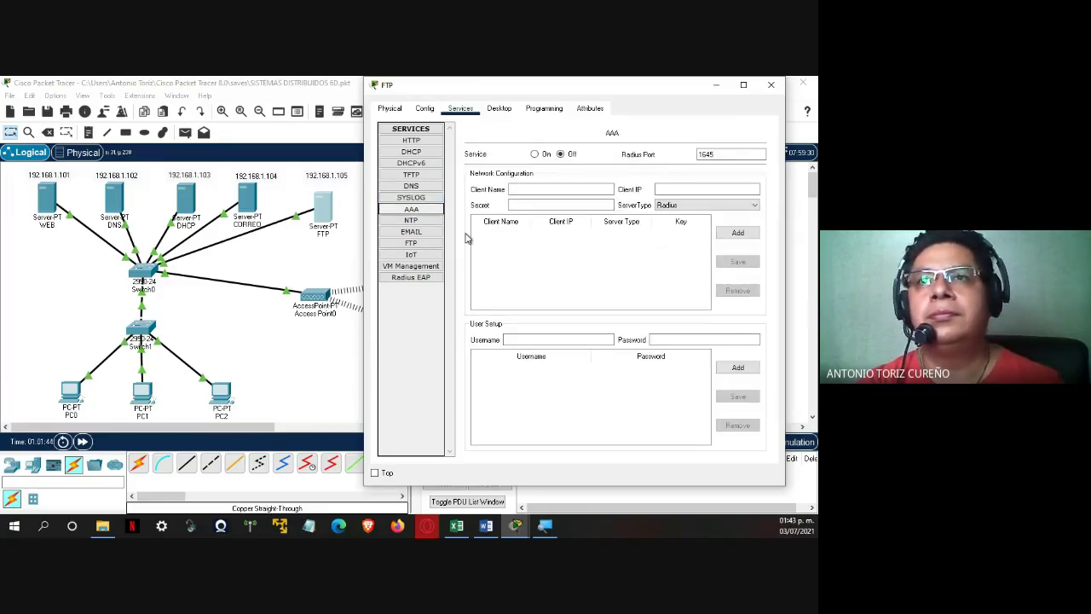
left_click(411, 221)
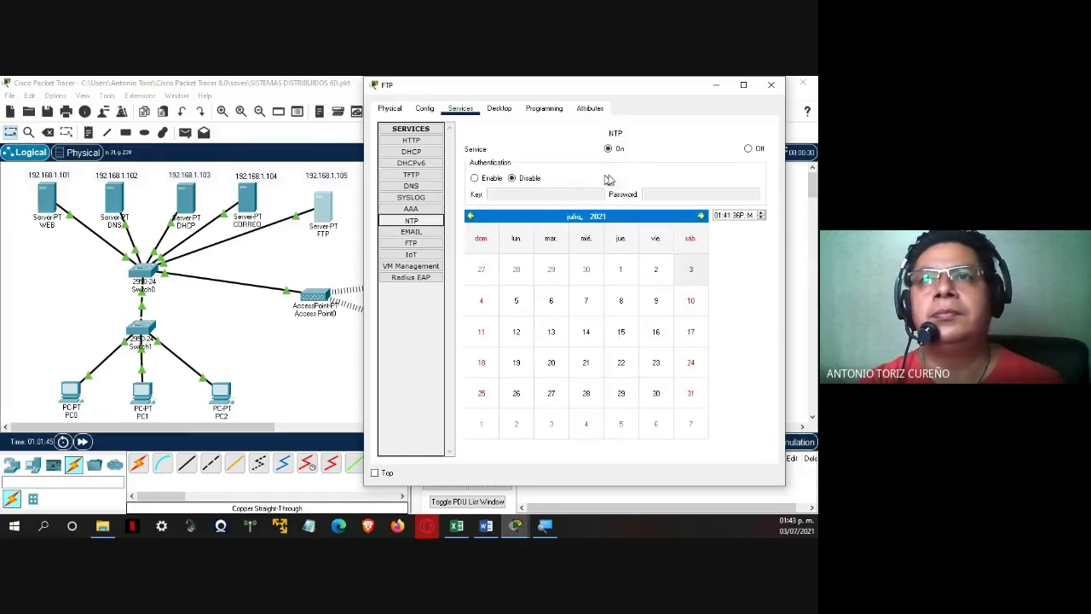
left_click(748, 149)
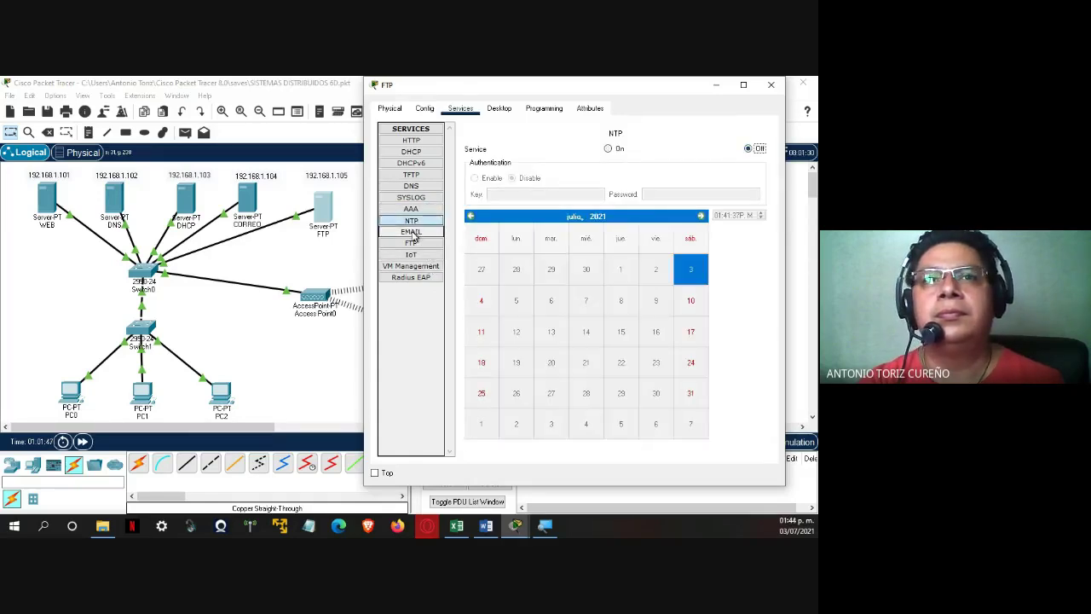
left_click(412, 232)
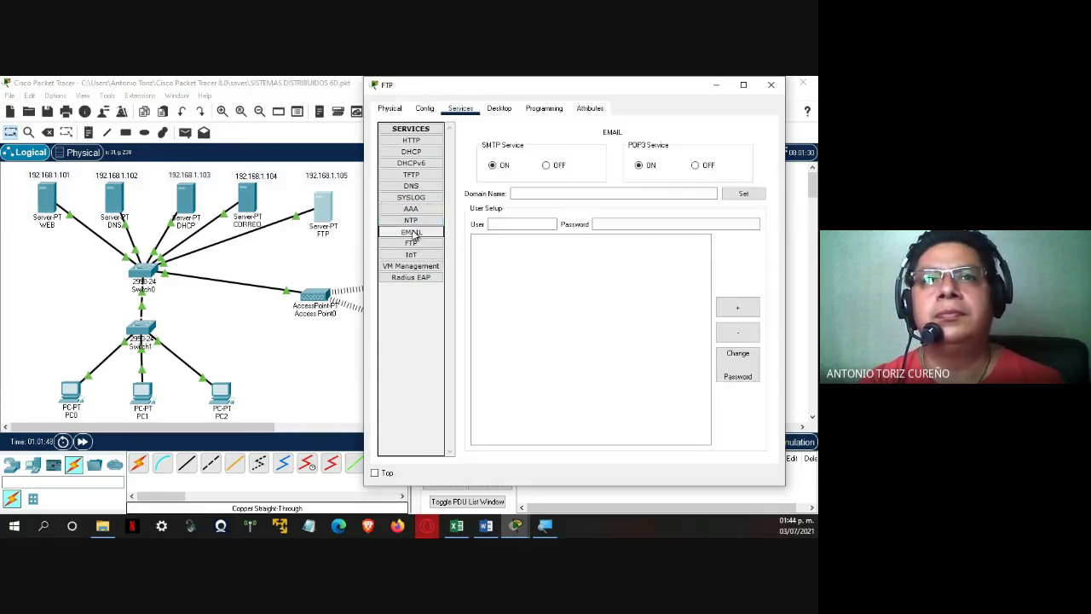
left_click(695, 167)
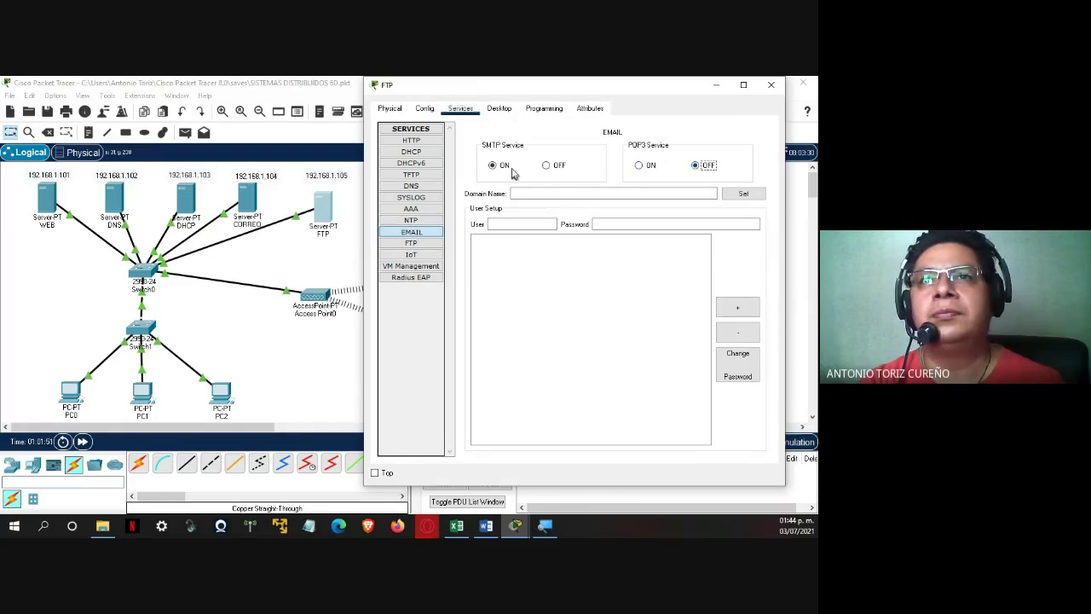
left_click(546, 167)
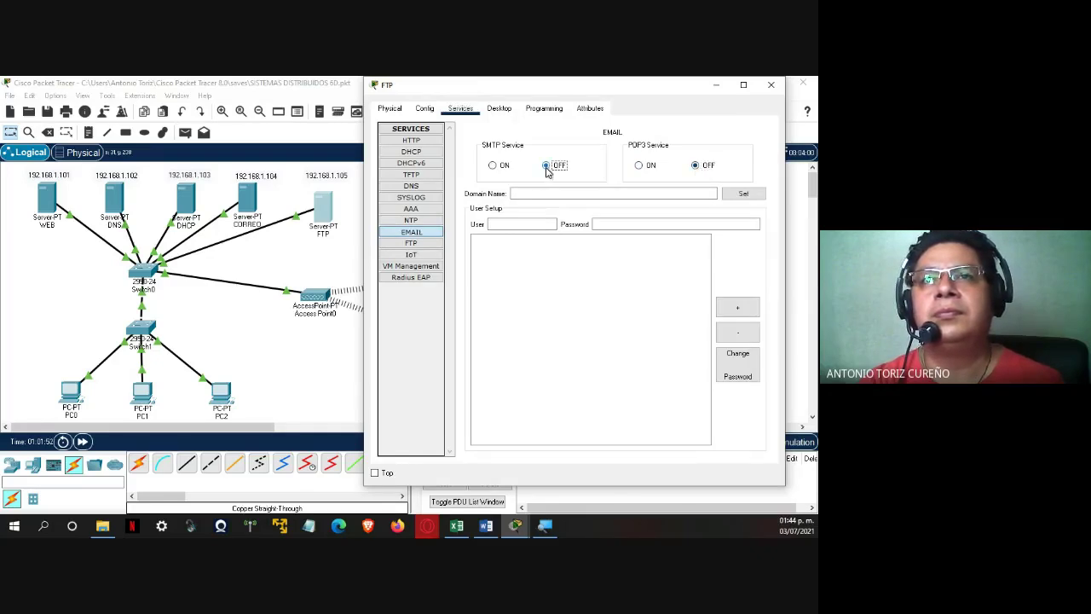
left_click(410, 253)
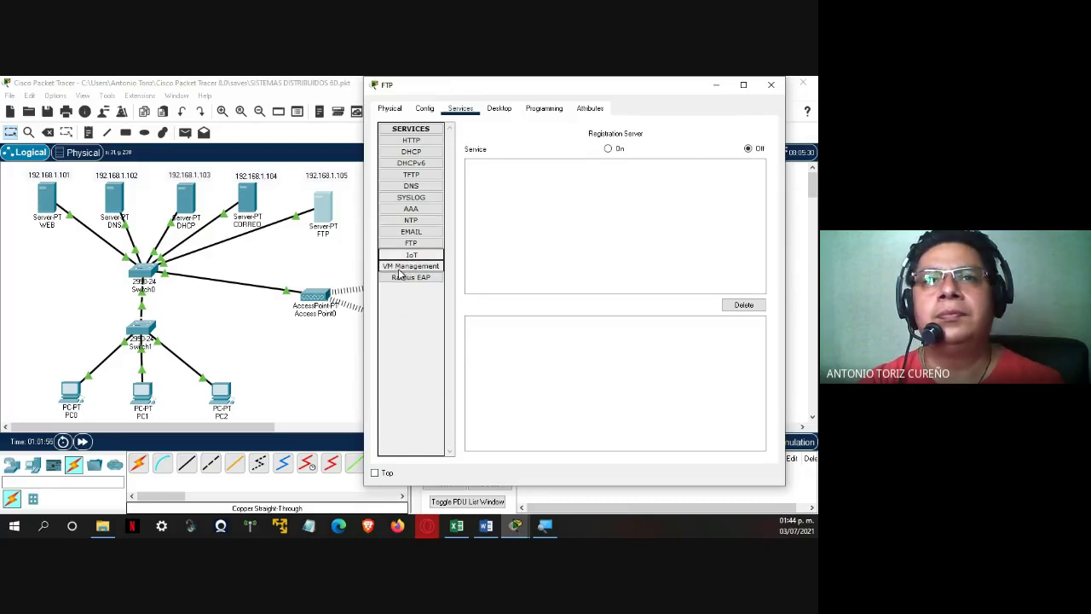
left_click(407, 266)
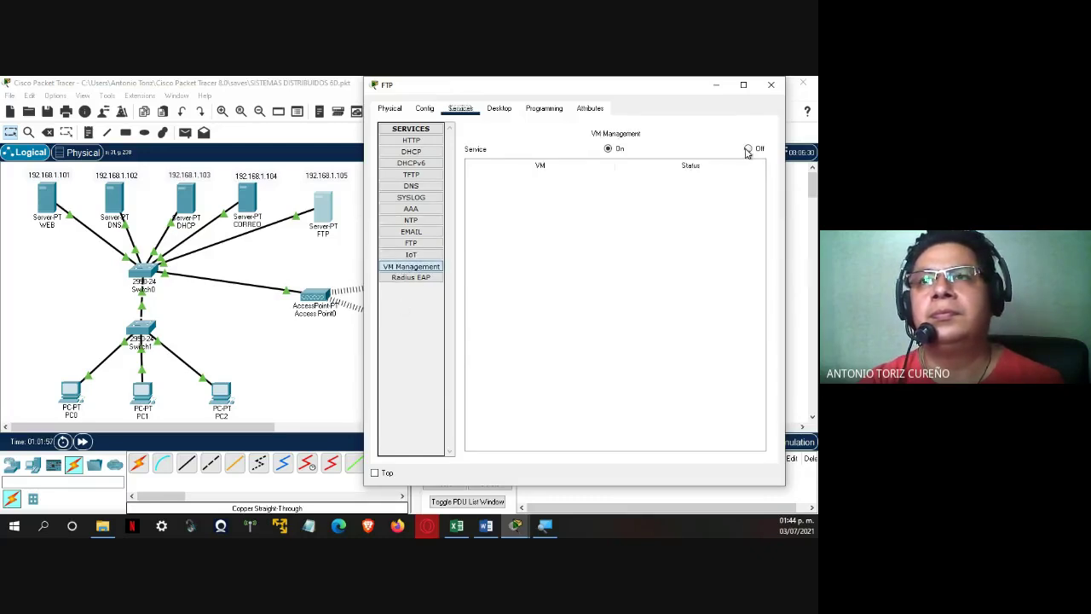
key("Down")
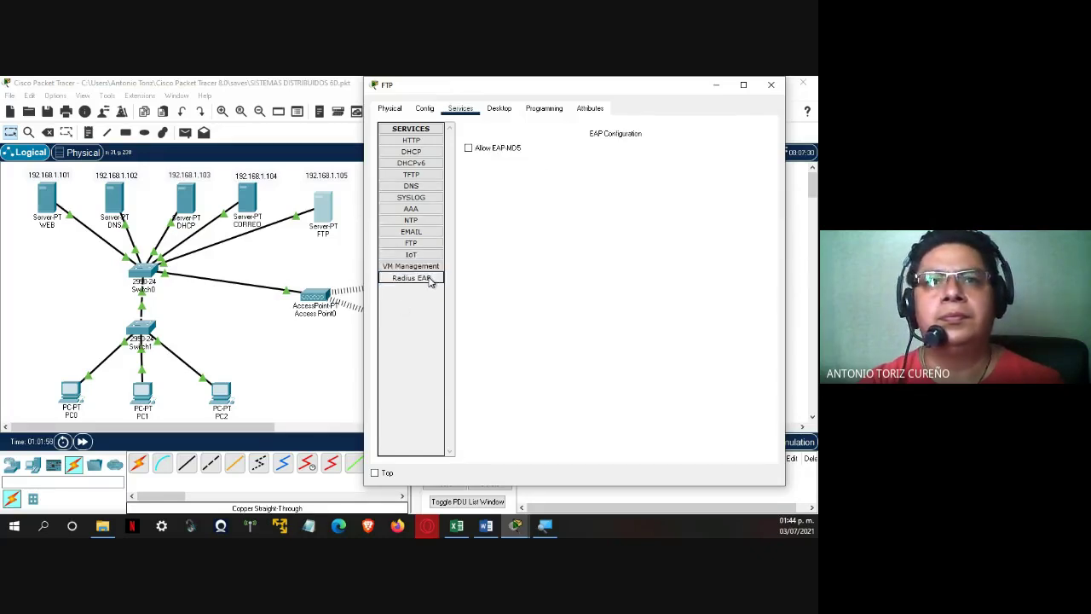
left_click(410, 244)
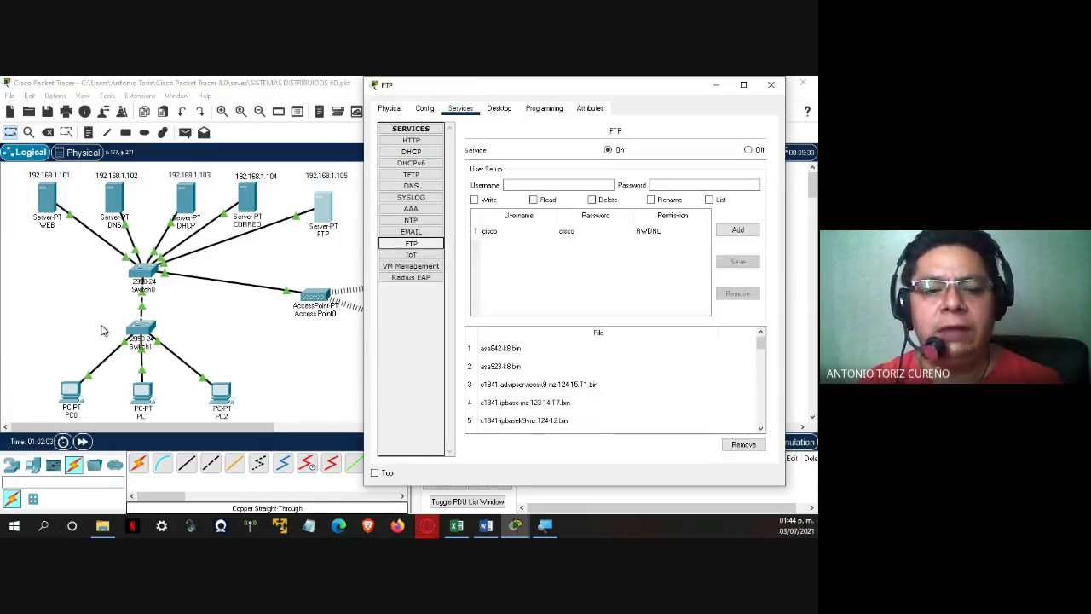
key("alt+Tab")
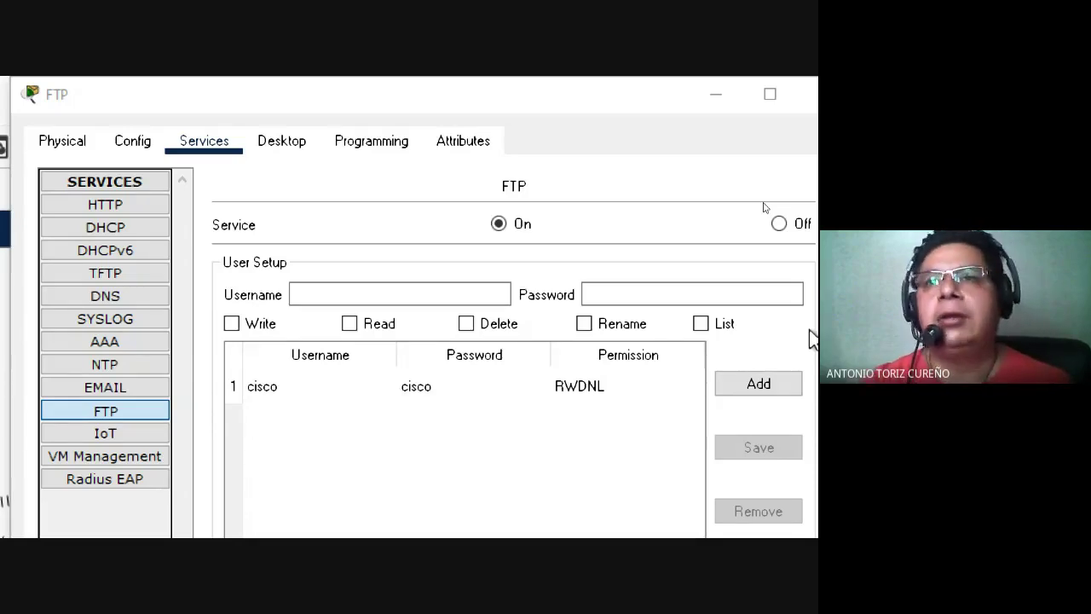
- Enter 'r00t' as the new FTP username along with its password
left_click(422, 292)
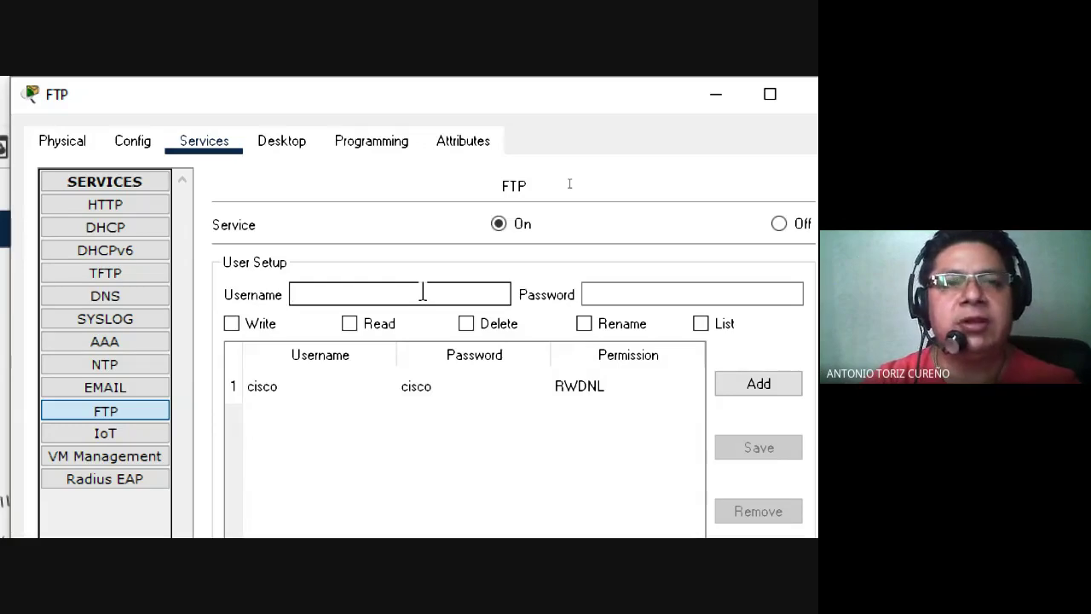
type("r00t")
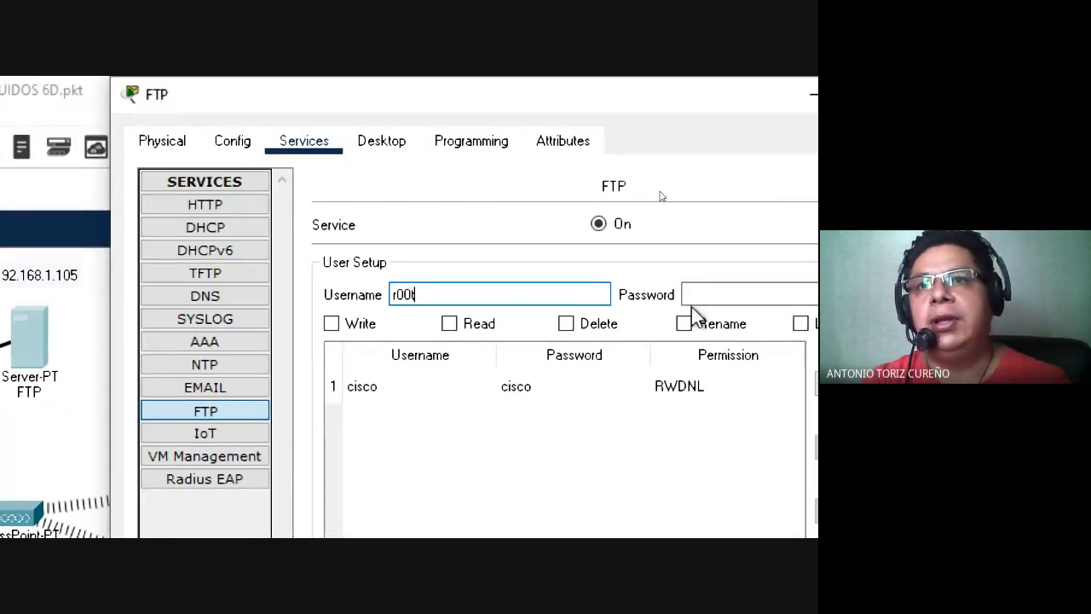
left_click(735, 296)
type("r00t")
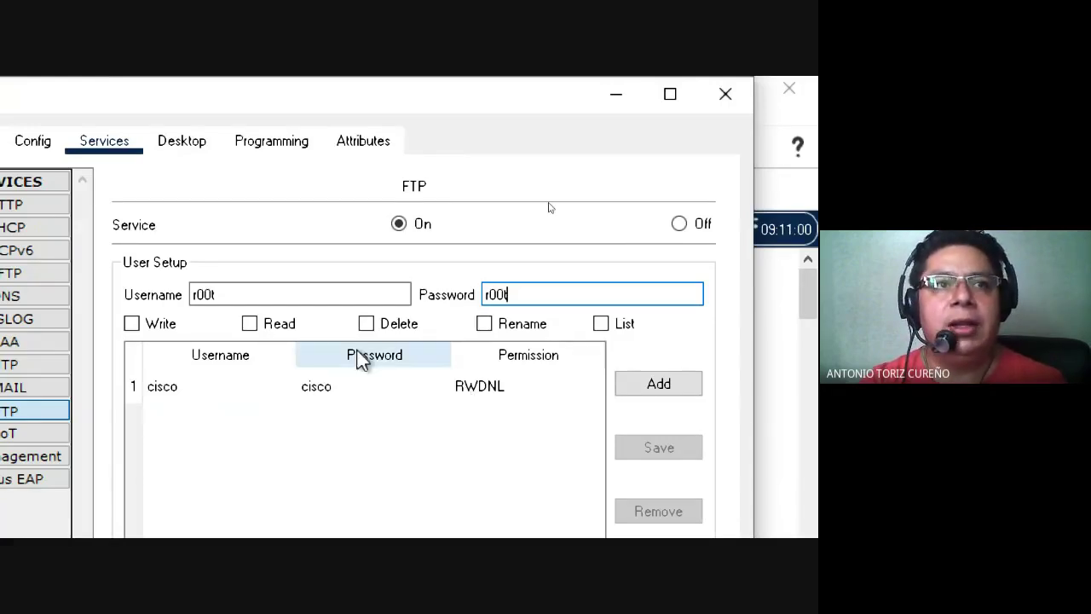
- Grant the new FTP user Write, Read, Delete, Rename and List permissions
left_click(132, 325)
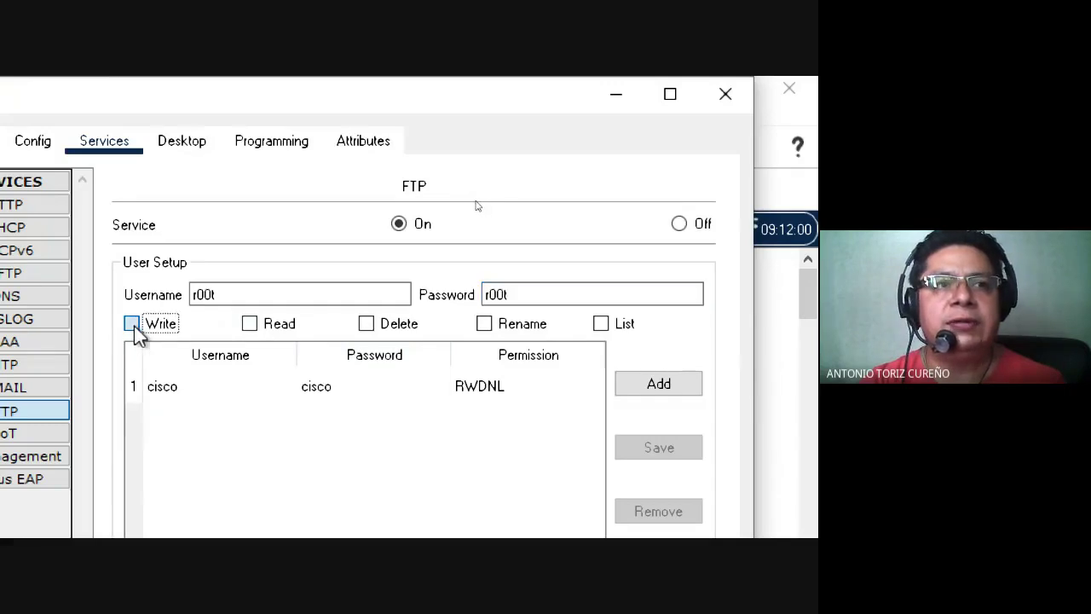
left_click(253, 324)
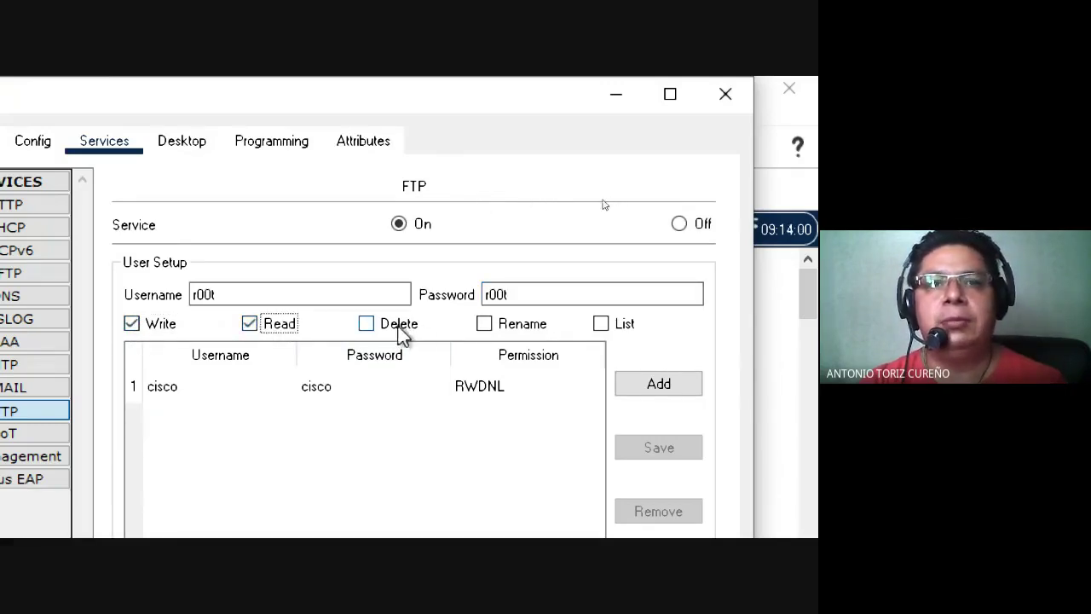
left_click(366, 324)
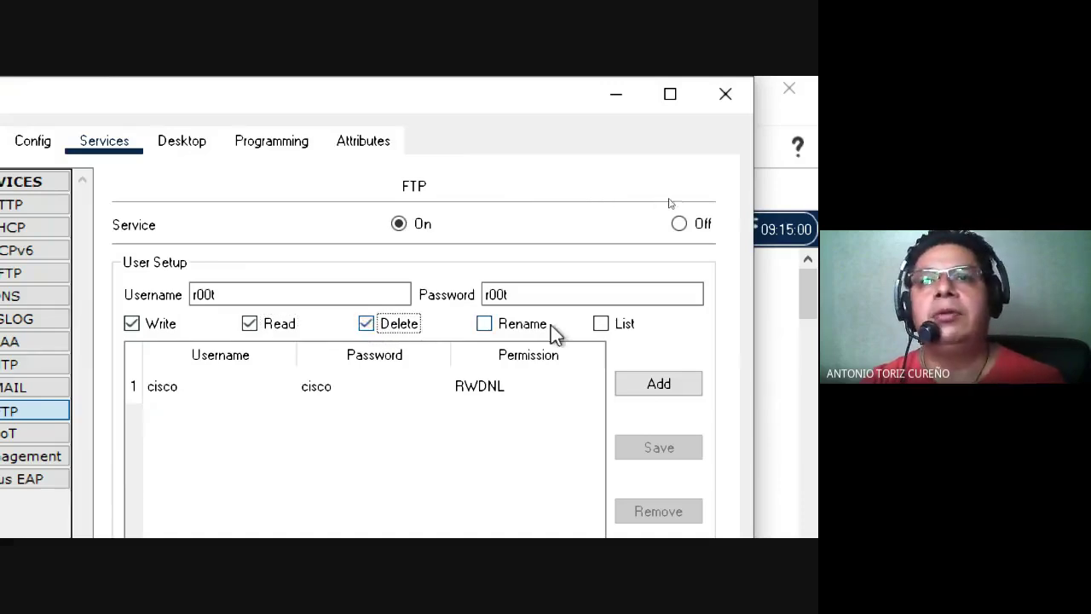
left_click(482, 327)
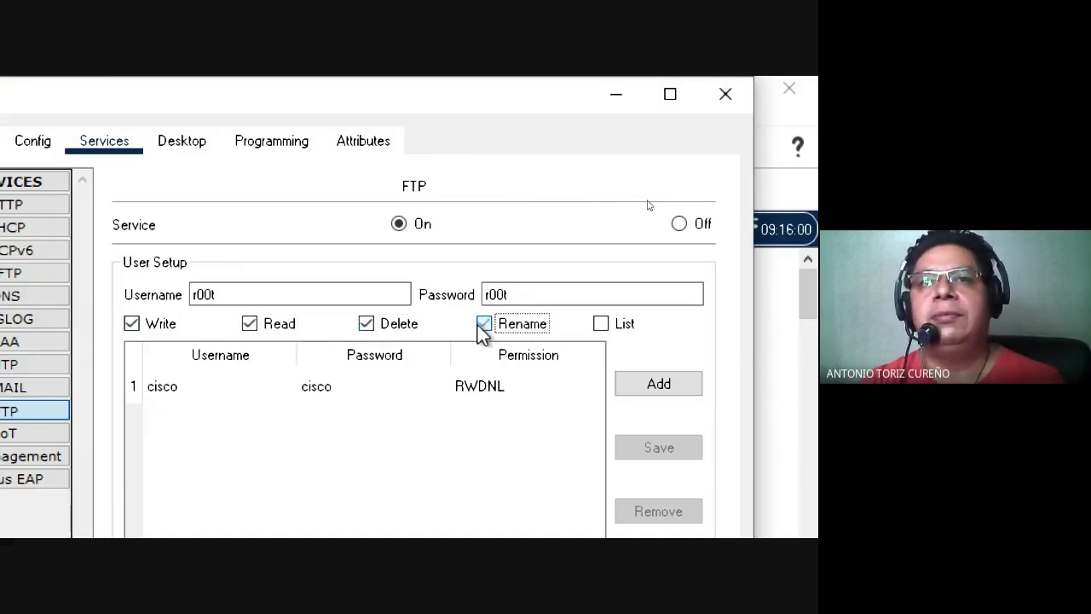
left_click(602, 326)
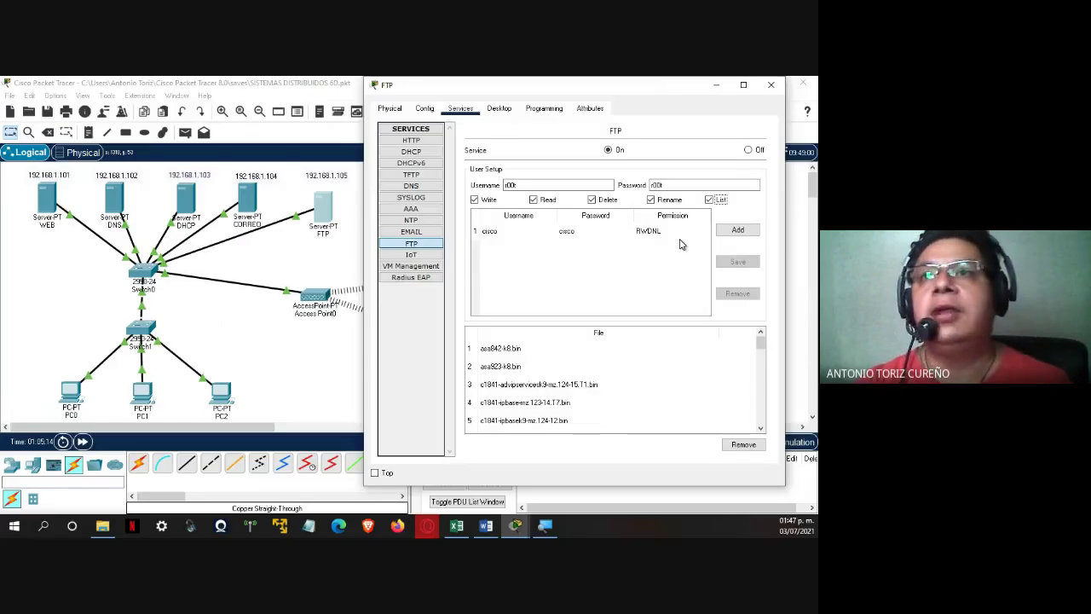
- Add the r00t FTP user and remove the default cisco account from the list
left_click(737, 228)
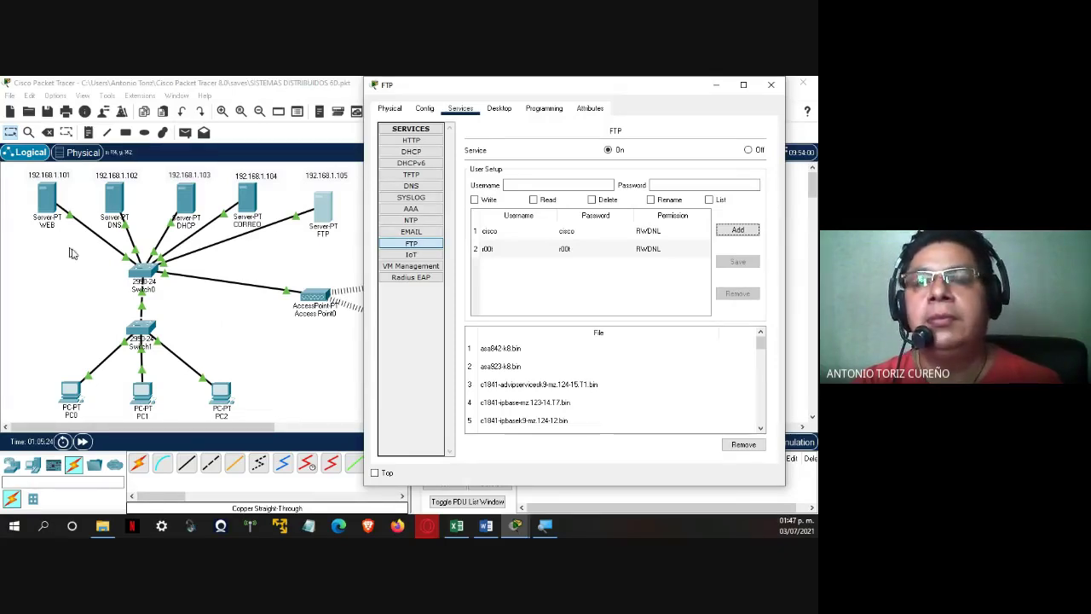
left_click(558, 232)
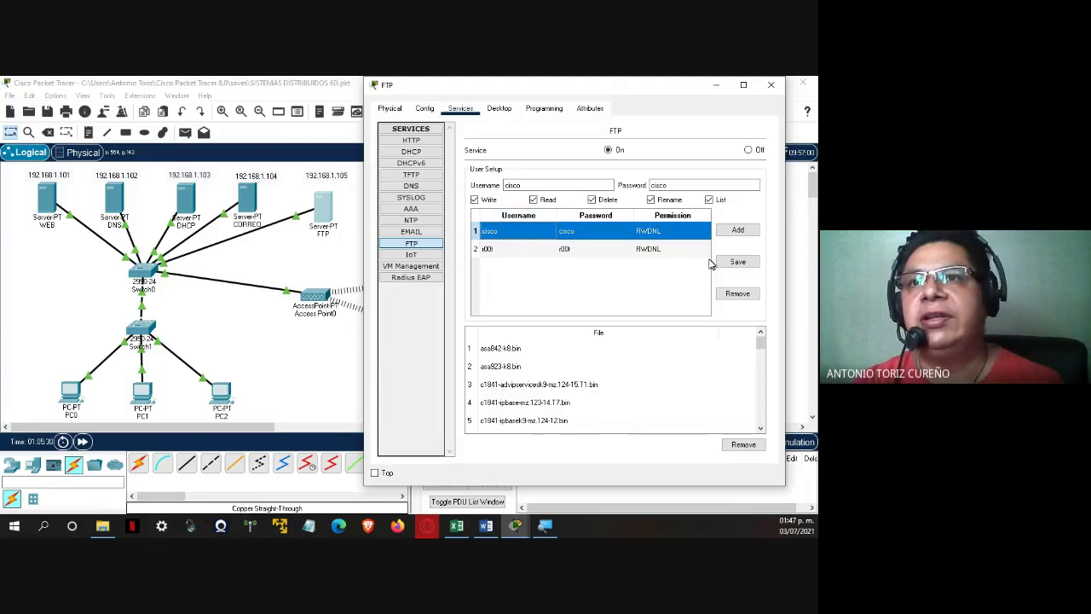
left_click(736, 293)
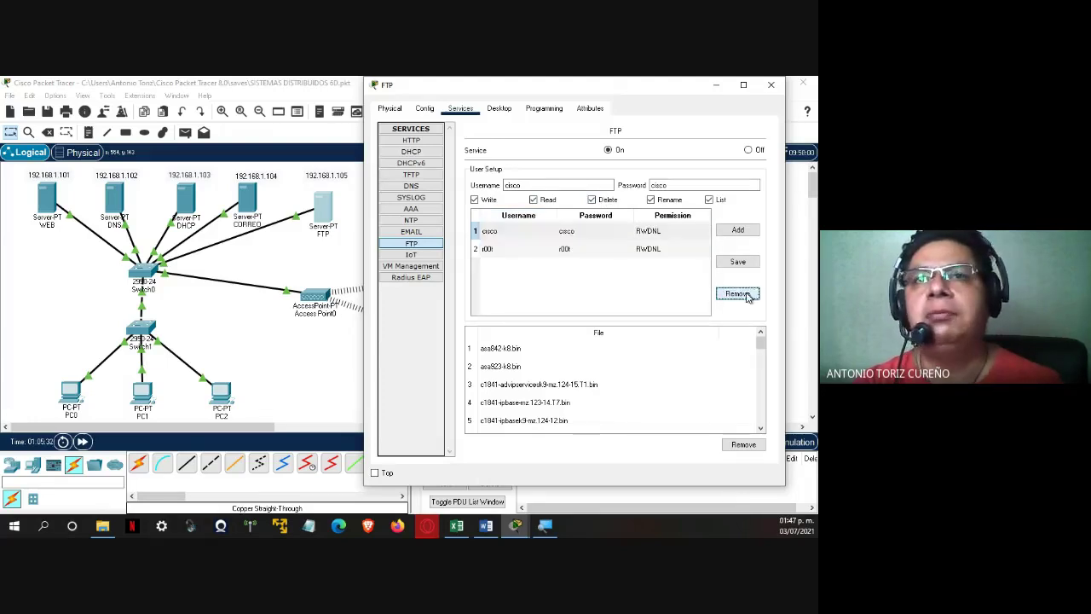
left_click(543, 232)
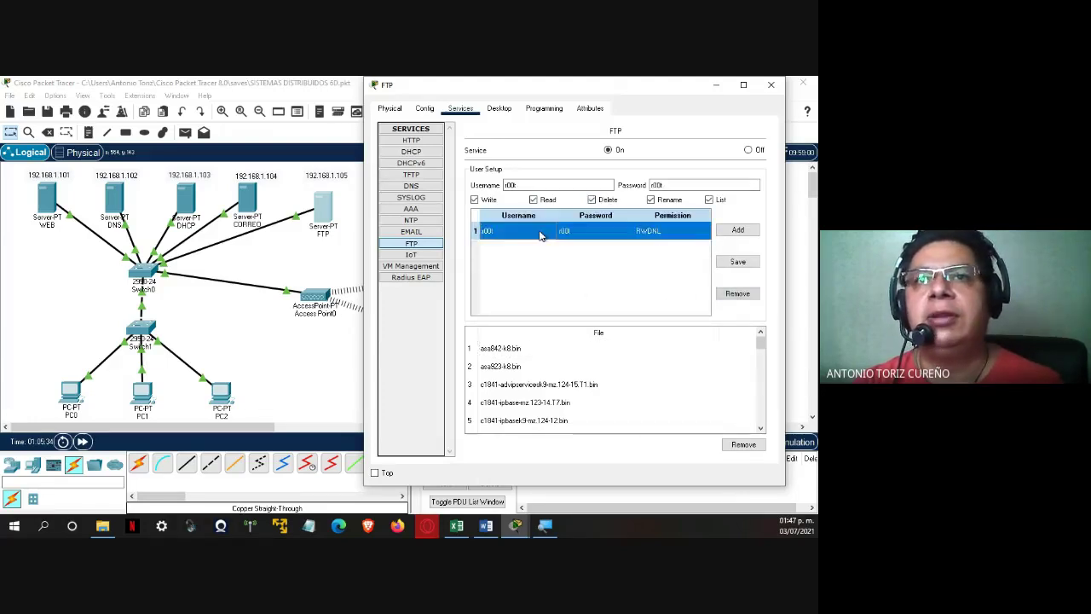
left_click(551, 261)
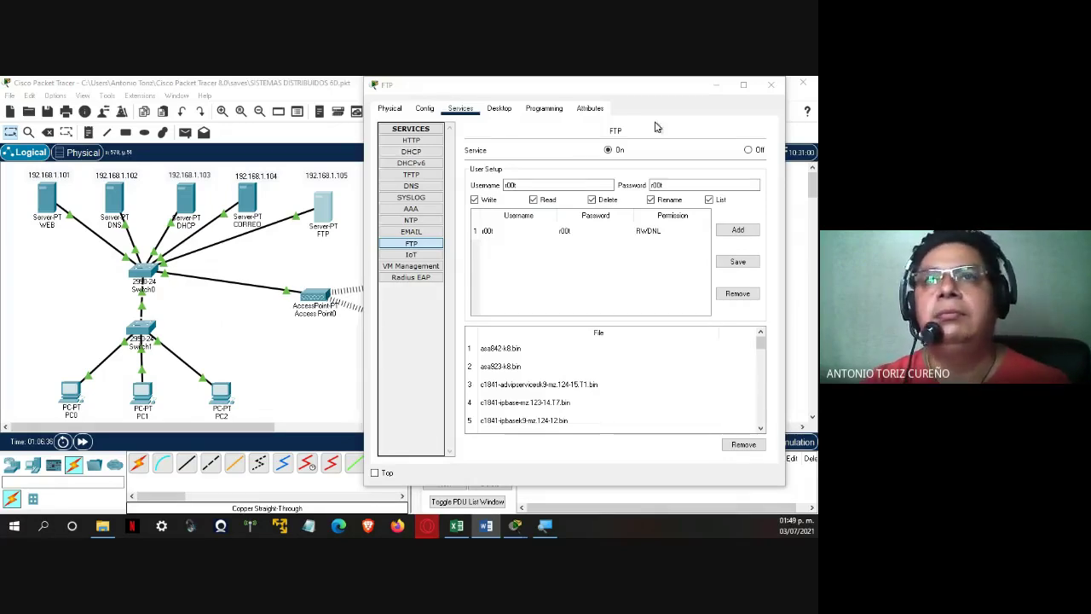
- Close the FTP server window to return to the full network topology
left_click(775, 87)
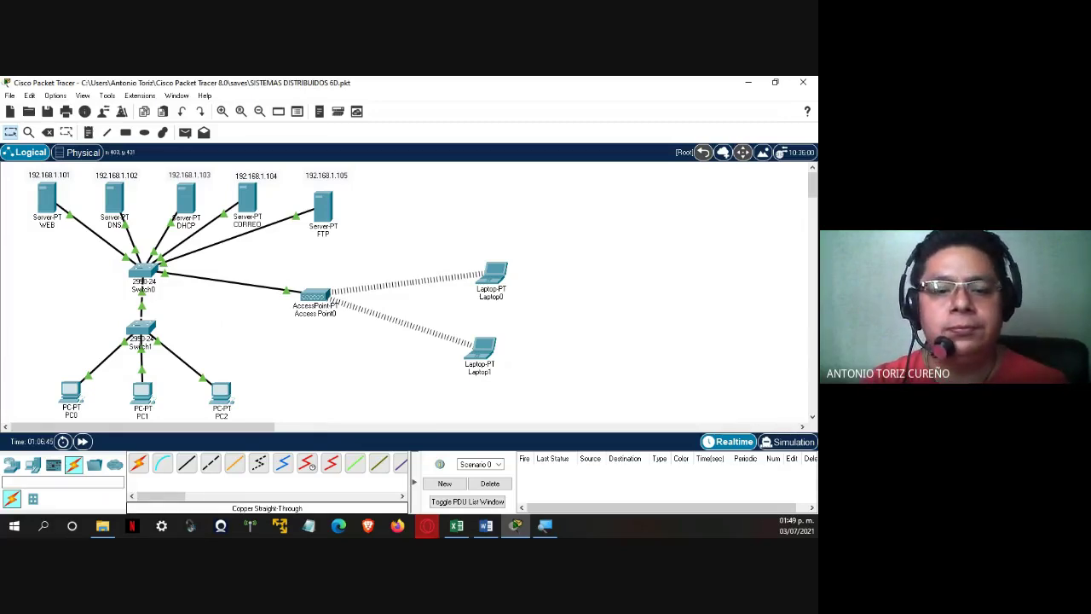
key("alt+Tab")
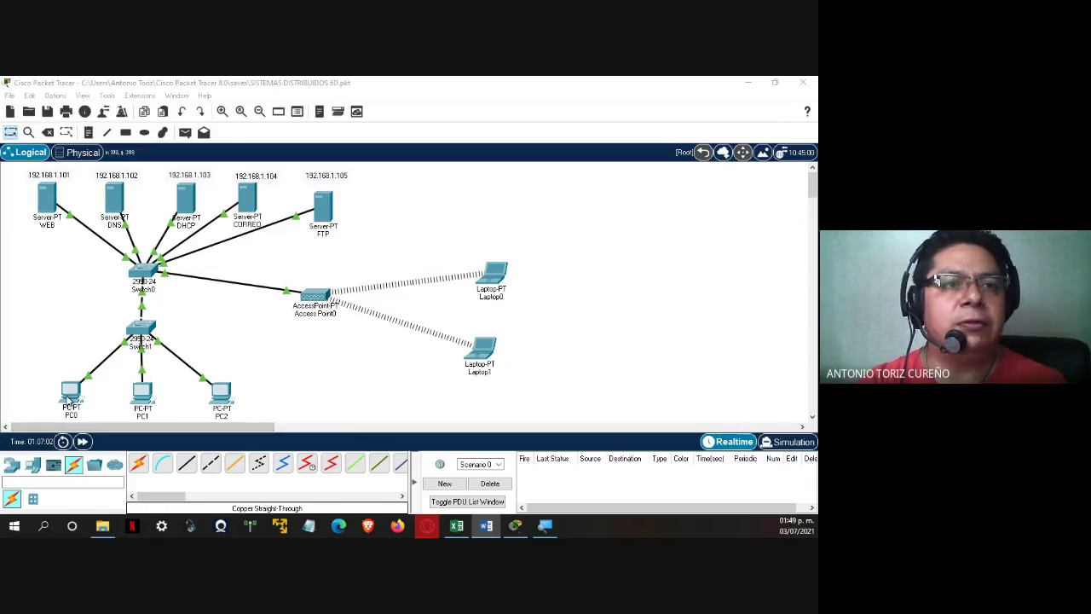
- Give PC0 static IP 192.168.1.11, mask 255.255.255.0 and DNS server 192.168.1.102
left_click(68, 401)
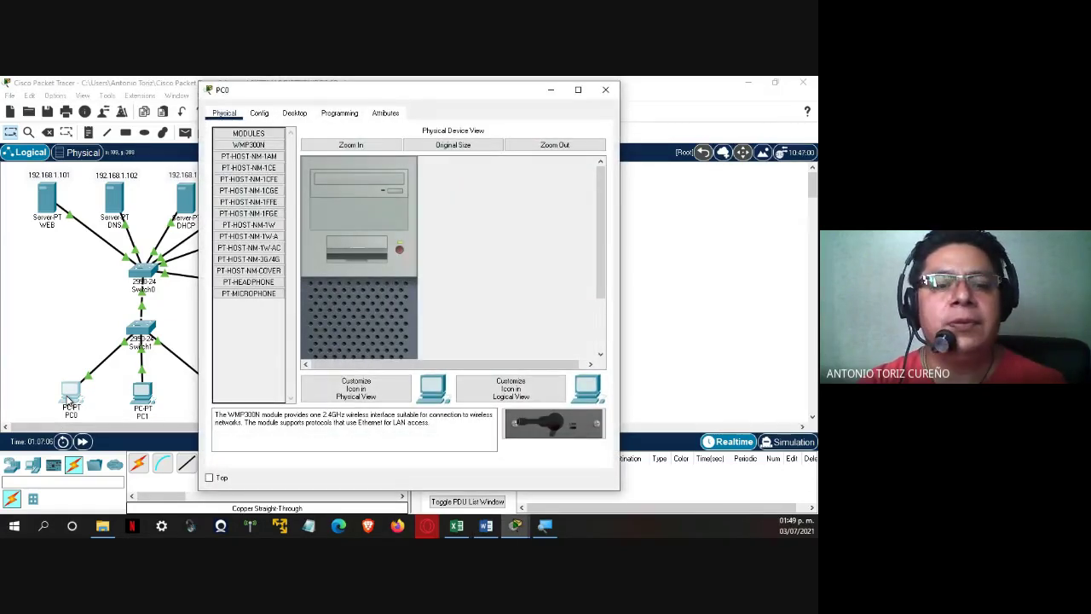
left_click(298, 116)
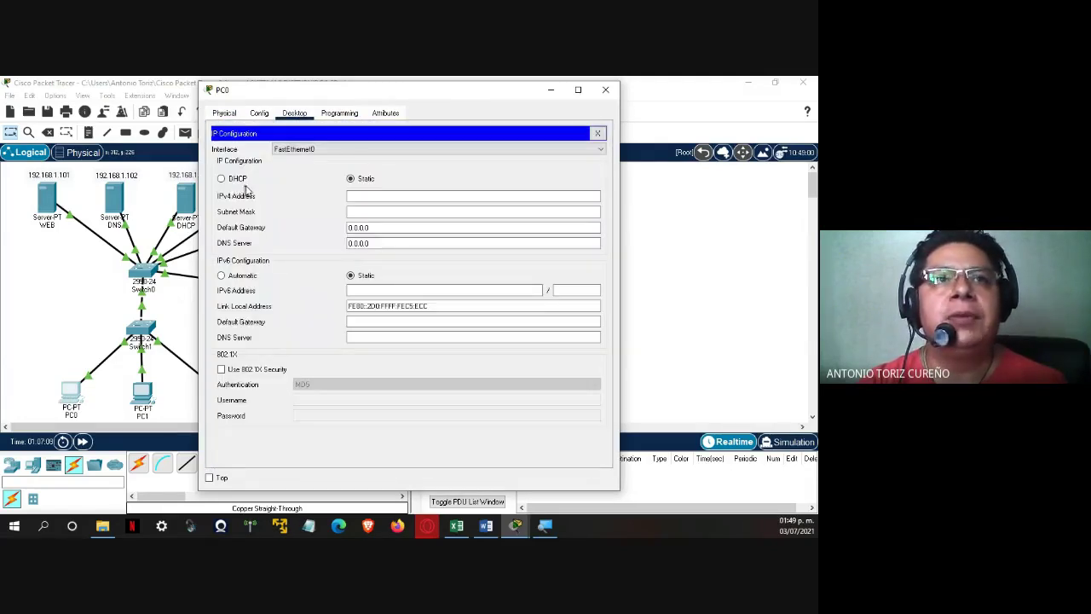
left_click(371, 195)
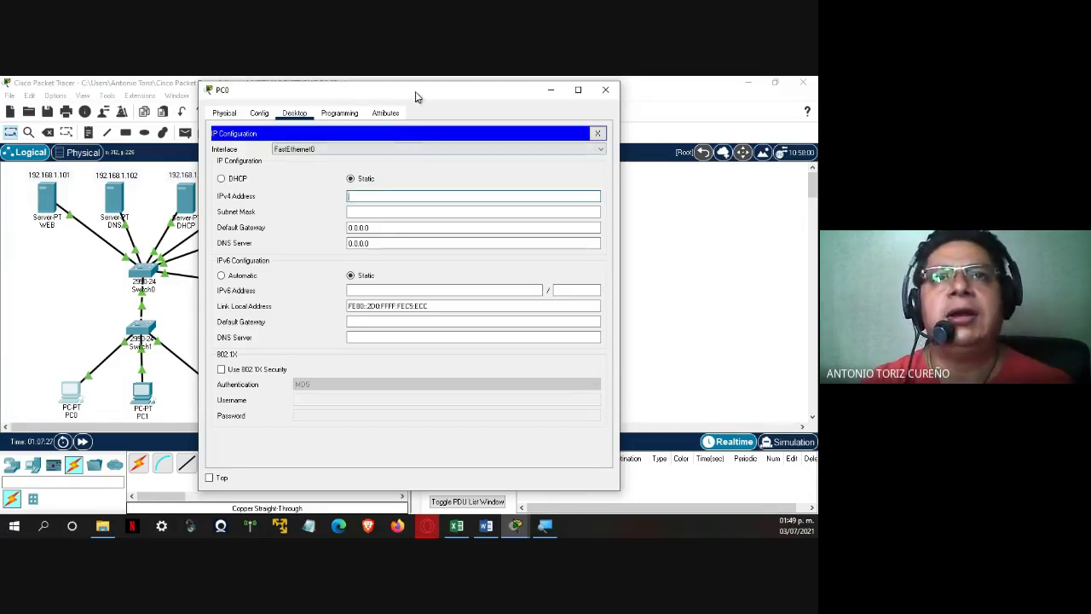
left_click_drag(414, 91, 507, 83)
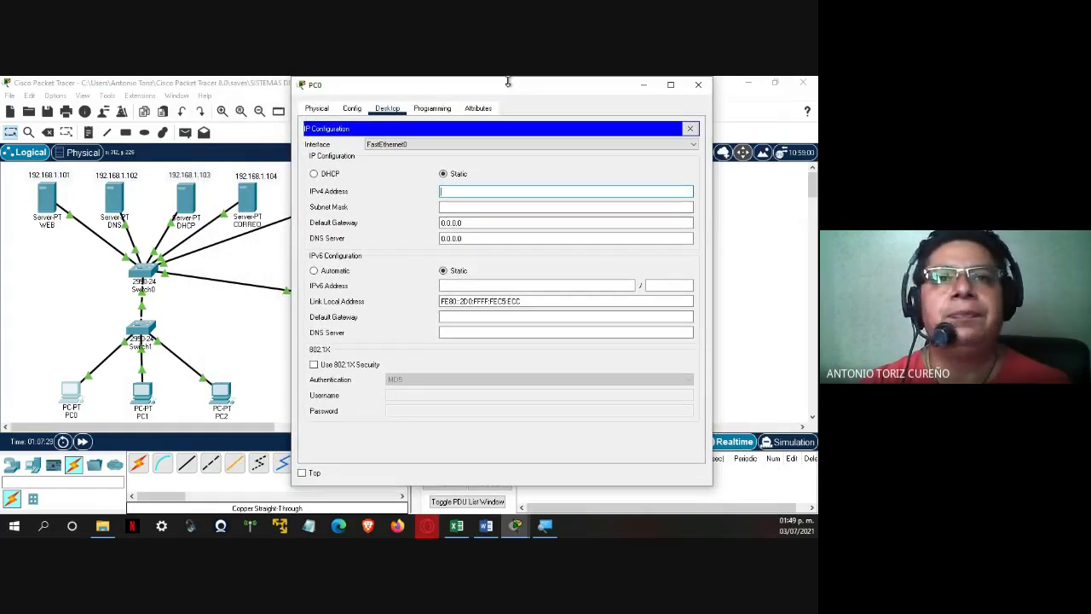
type("192")
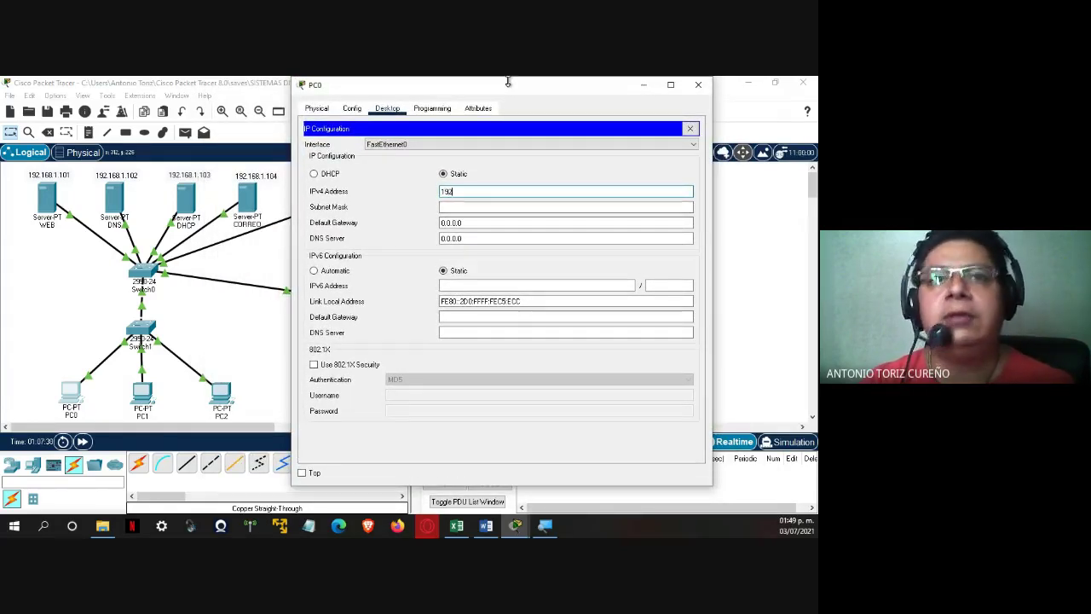
type(".168")
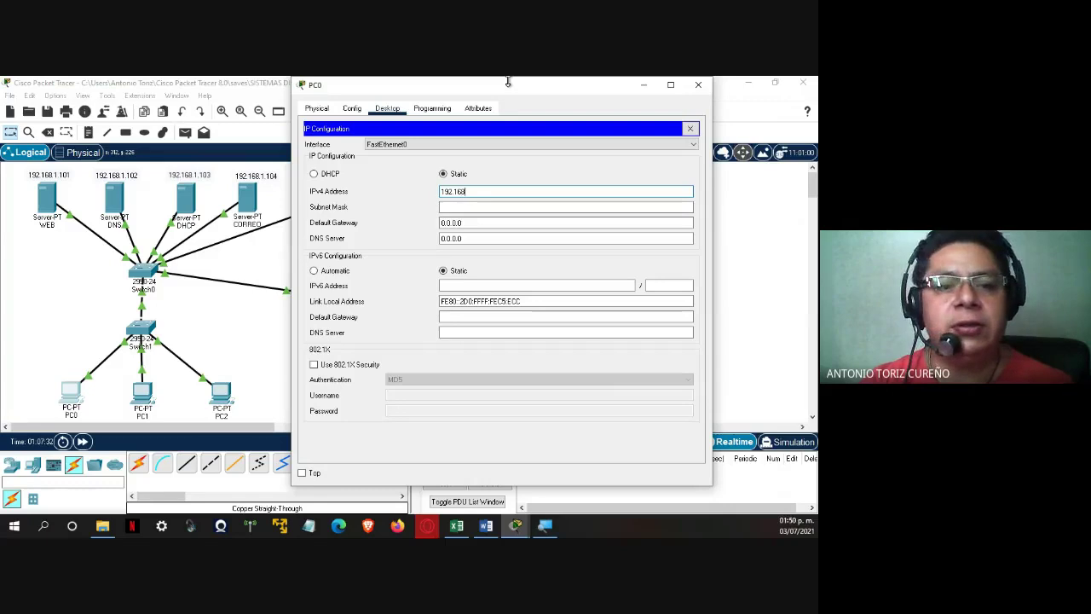
type(".1")
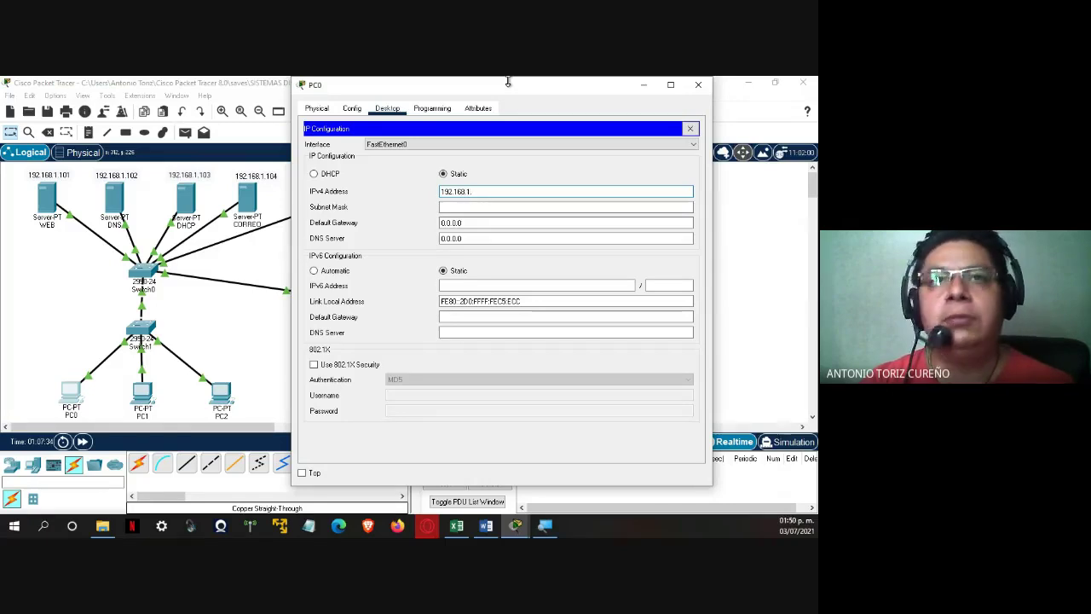
type(".11")
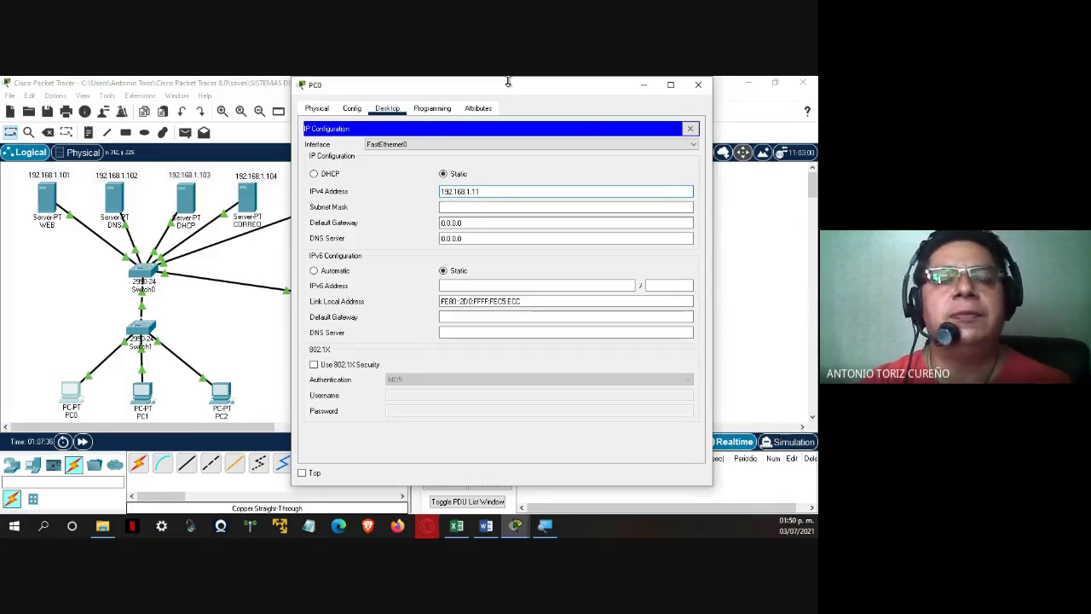
key("Tab")
key("Tab")
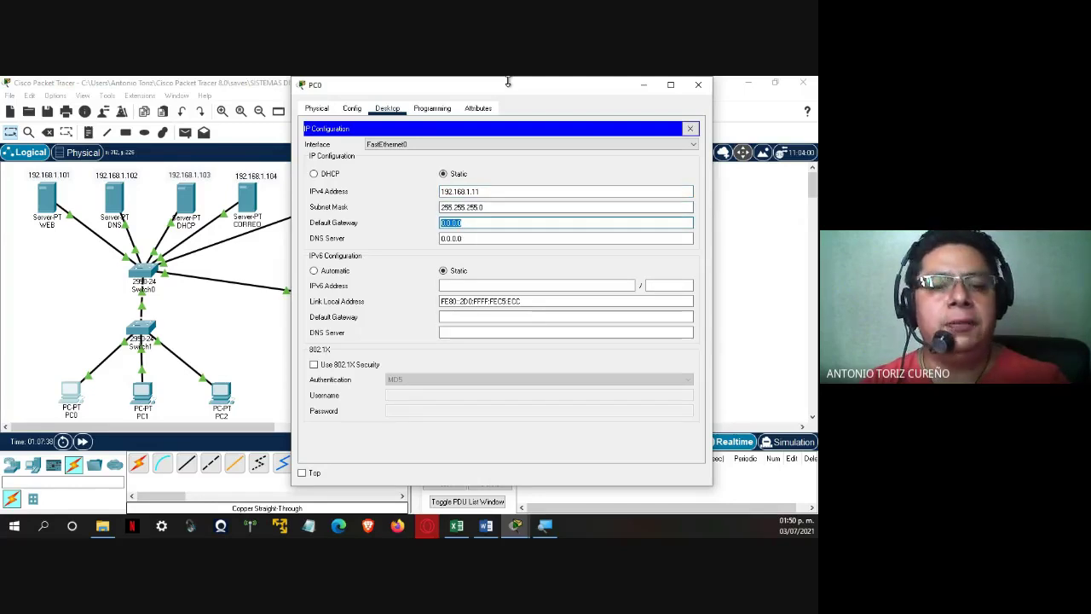
key("Tab")
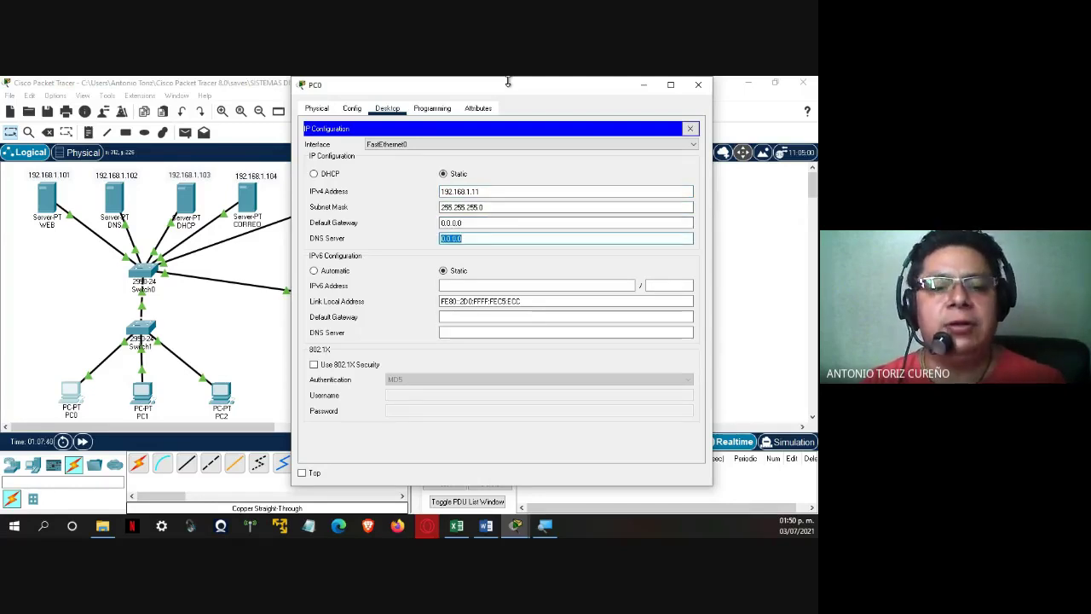
type("1")
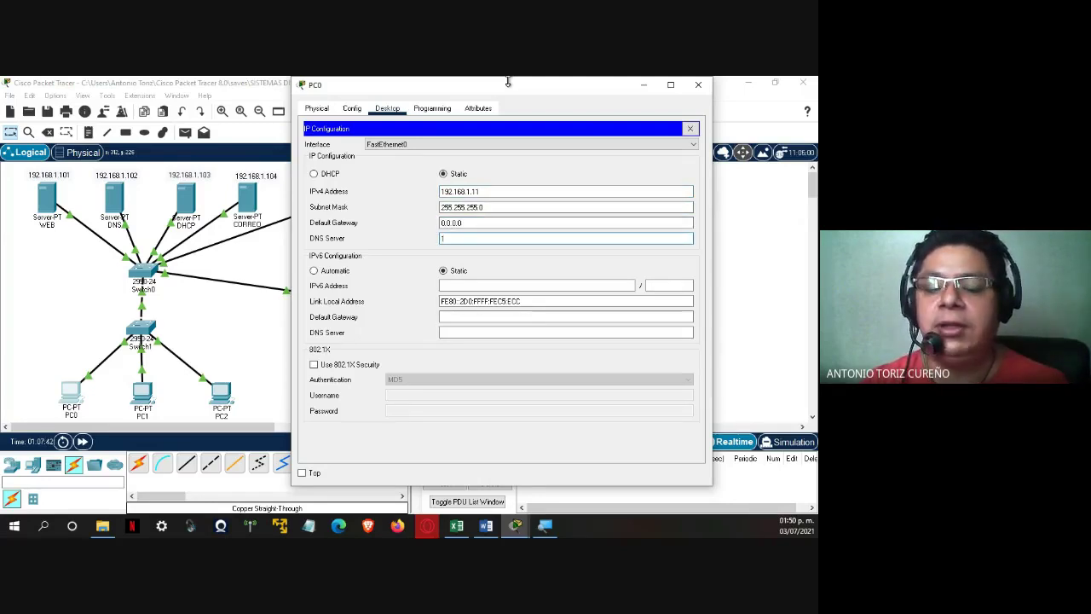
type("92.168")
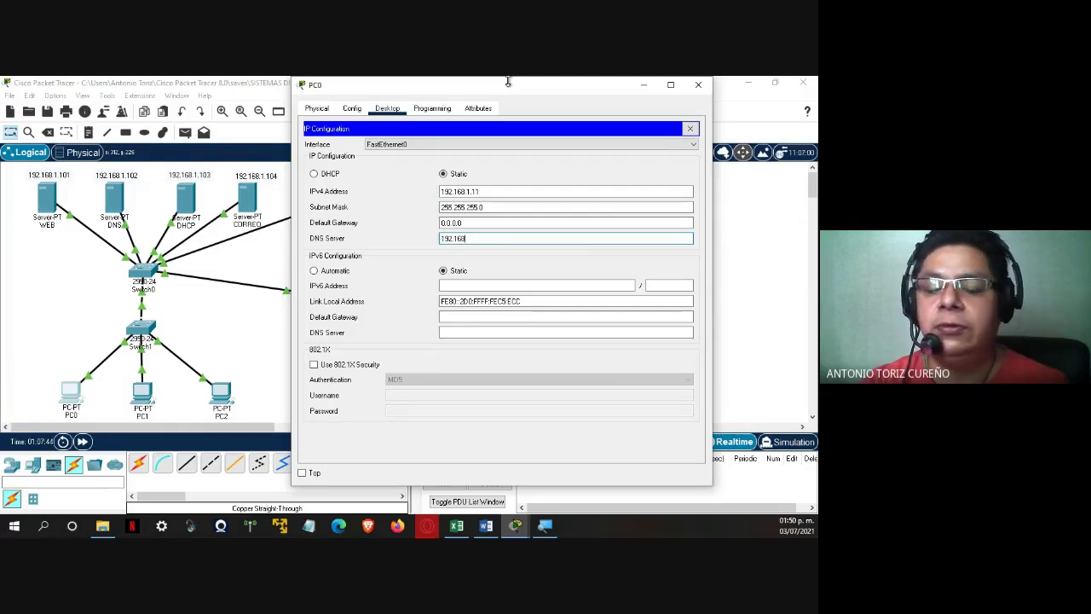
type(".1.102")
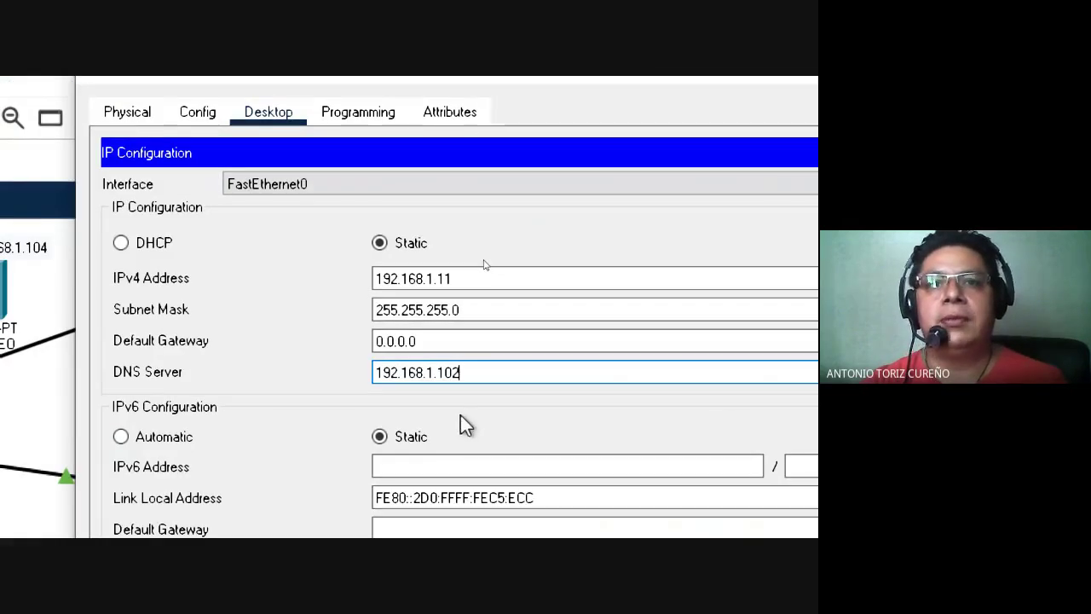
left_click(461, 416)
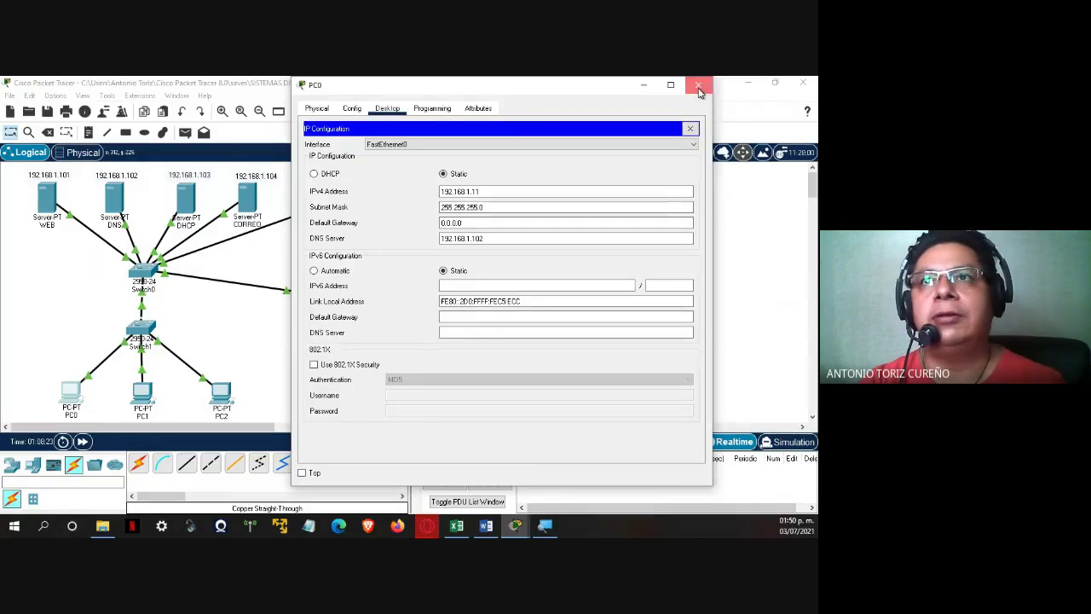
- Recheck PC0's IP configuration, close its window, and bring up PC1
left_click(698, 85)
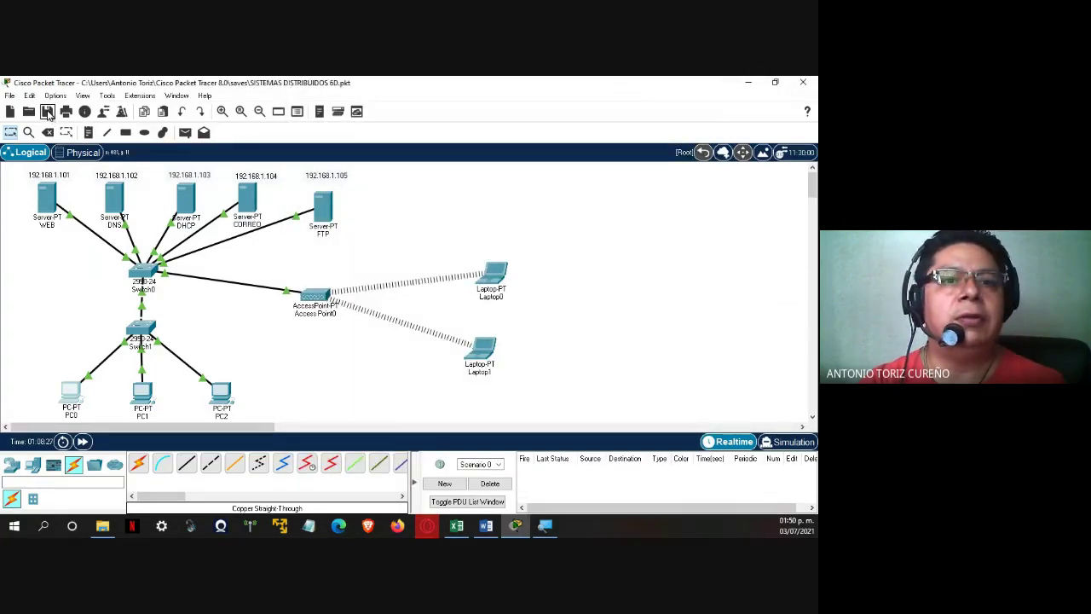
left_click(75, 396)
left_click(260, 160)
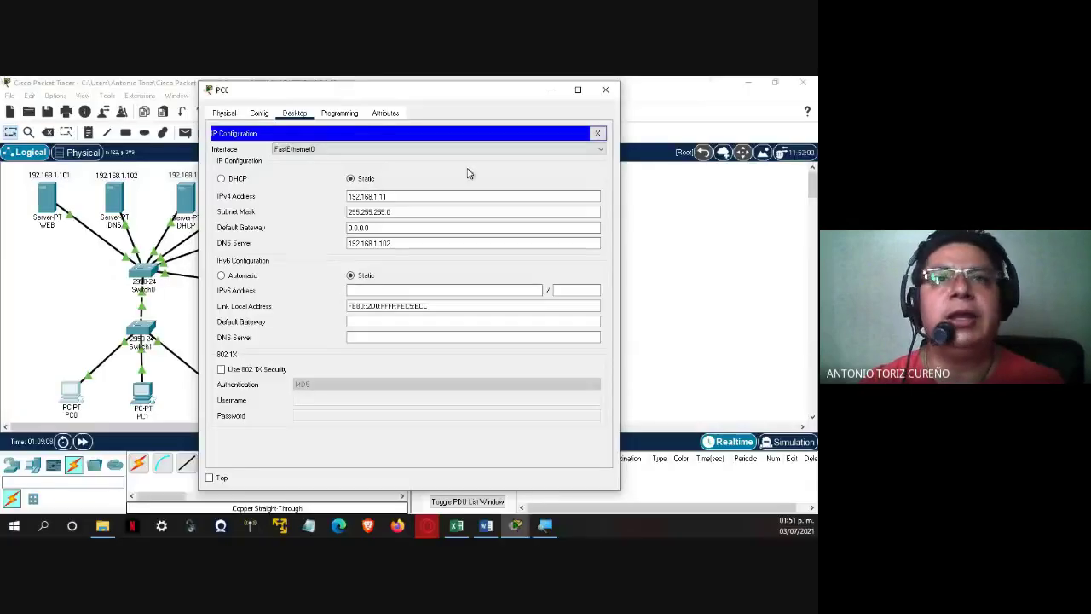
left_click(605, 92)
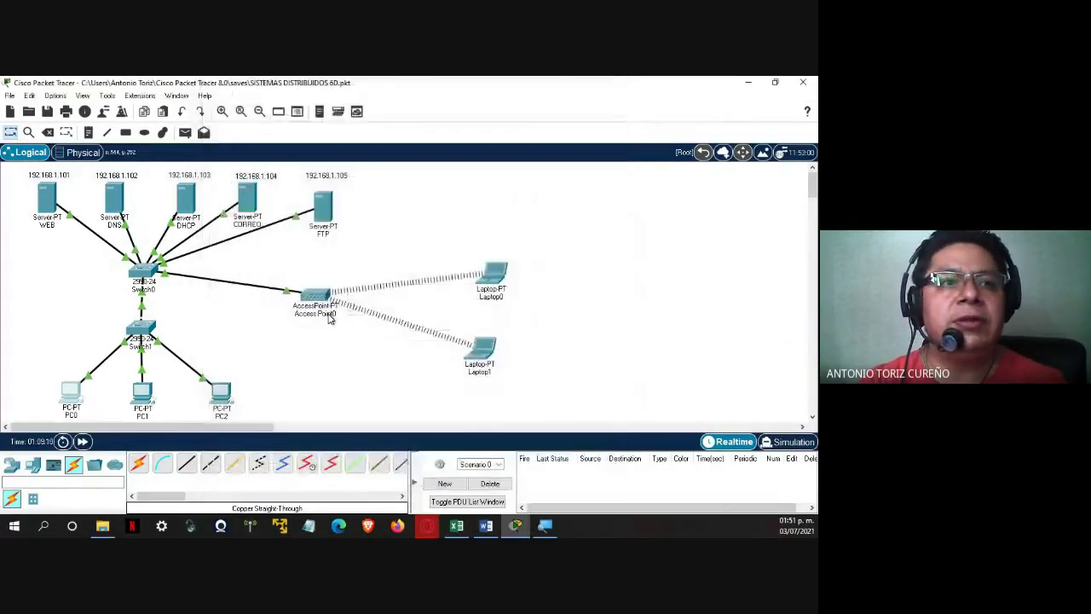
left_click(145, 399)
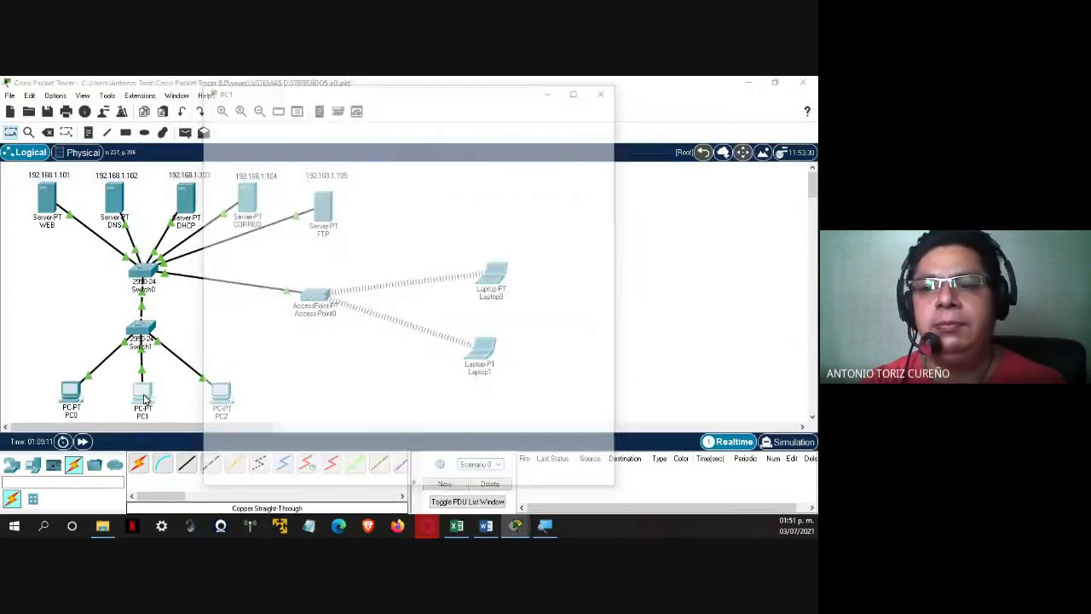
- Set PC1's IP configuration to 192.168.1.12, mask 255.255.255.0, DNS server 192.168.1.102
left_click(296, 116)
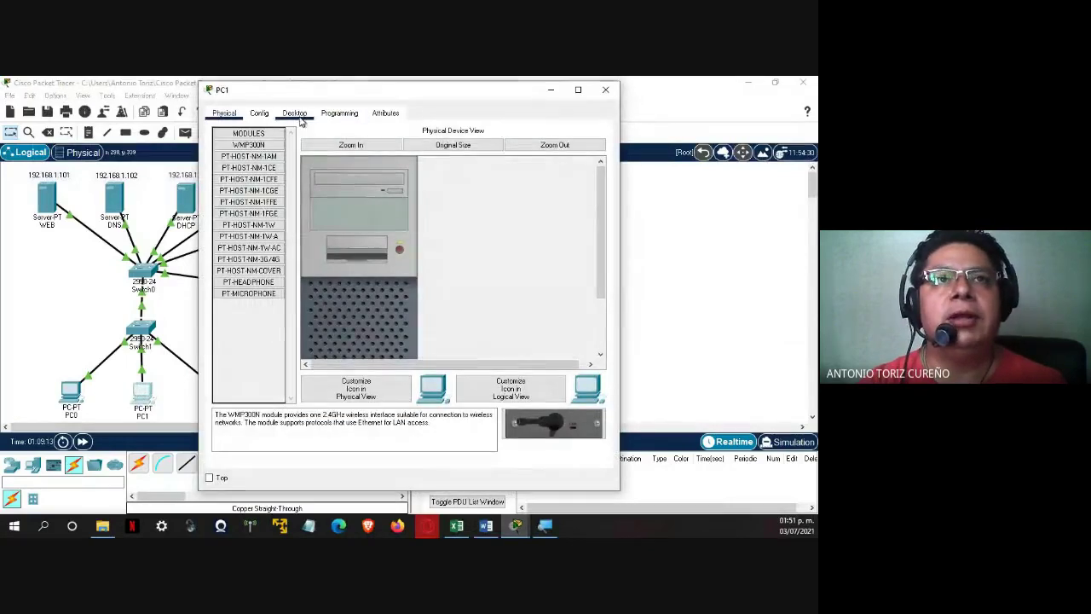
left_click(257, 191)
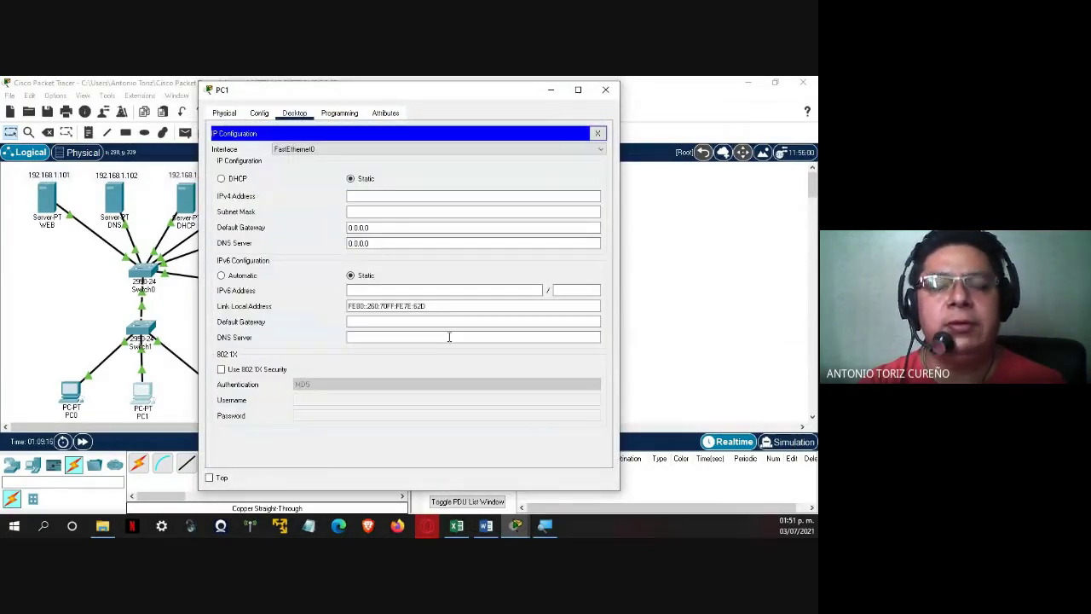
left_click(403, 195)
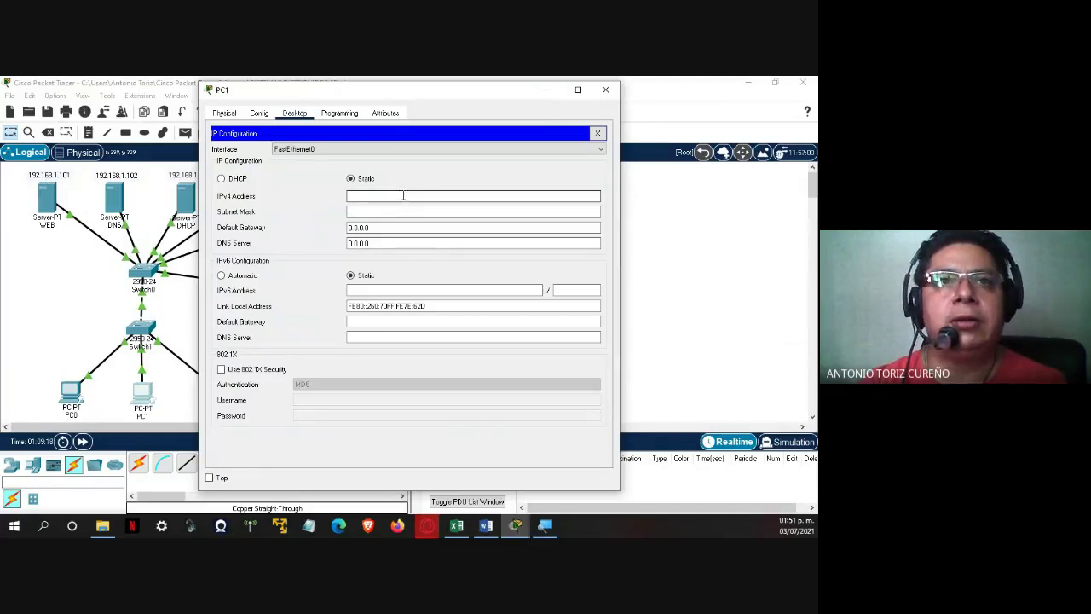
type("192.168")
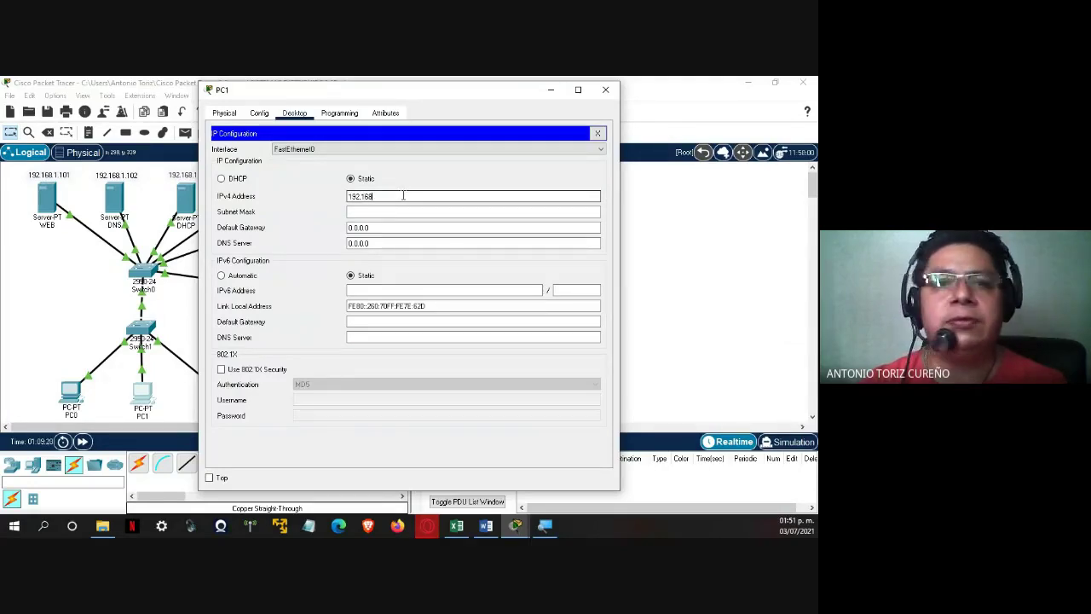
type(".1.12")
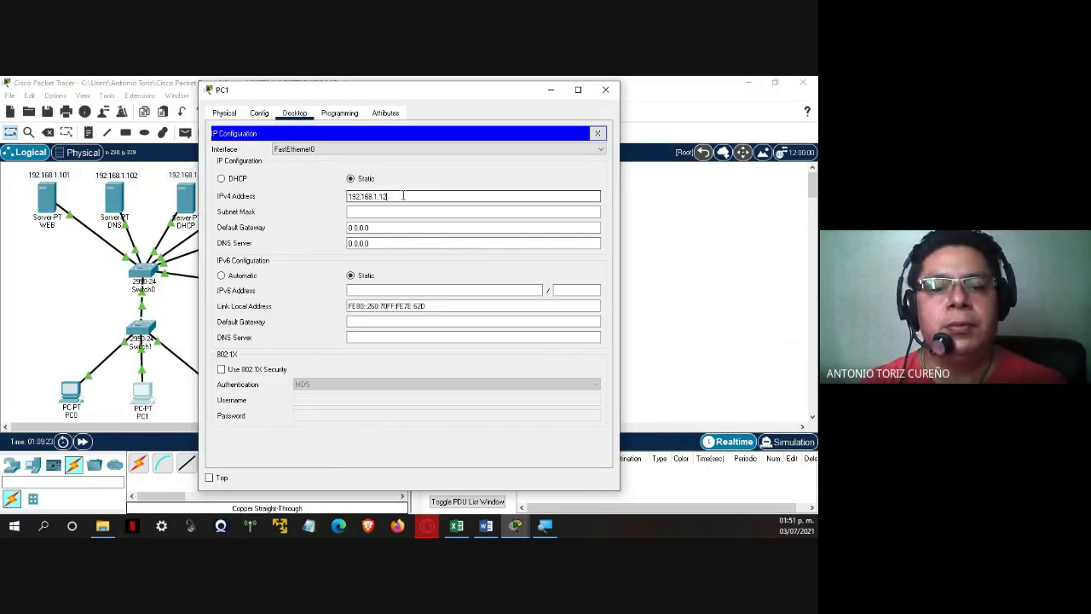
key("Tab")
key("Tab")
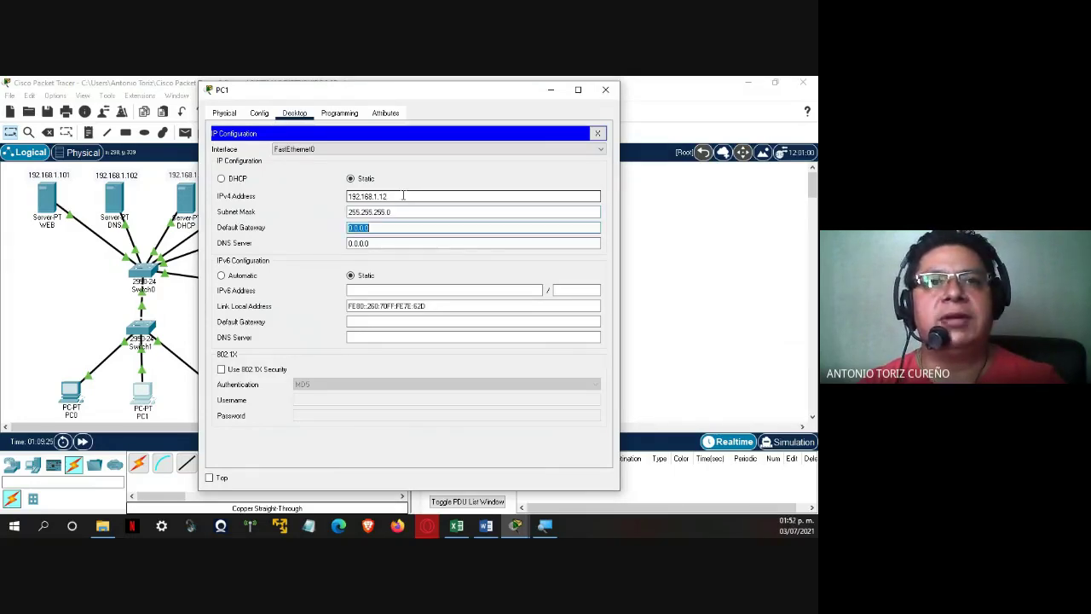
key("Tab")
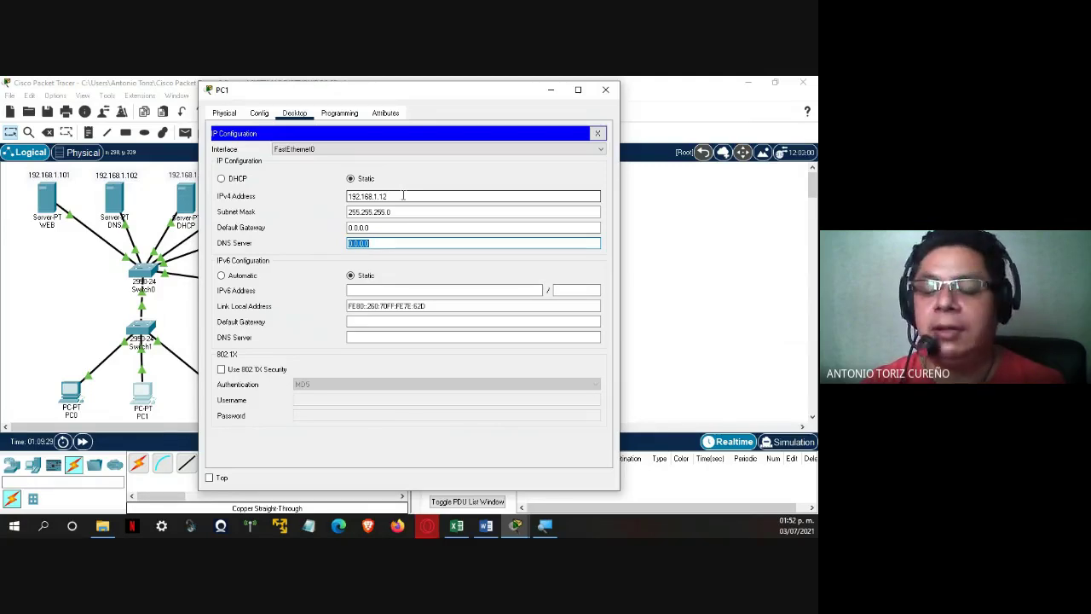
type("192.168")
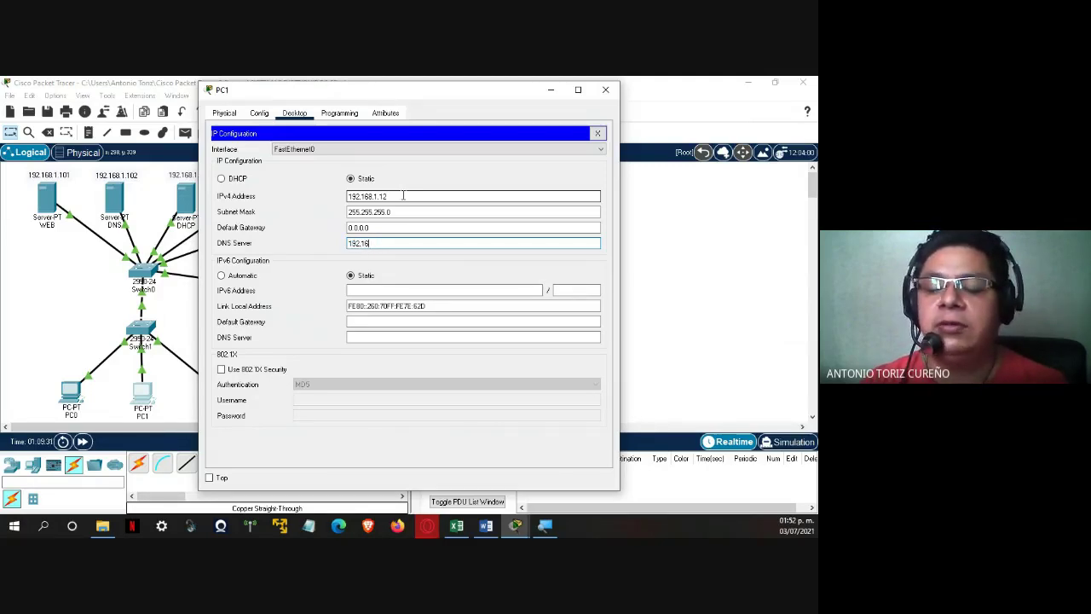
type(".1")
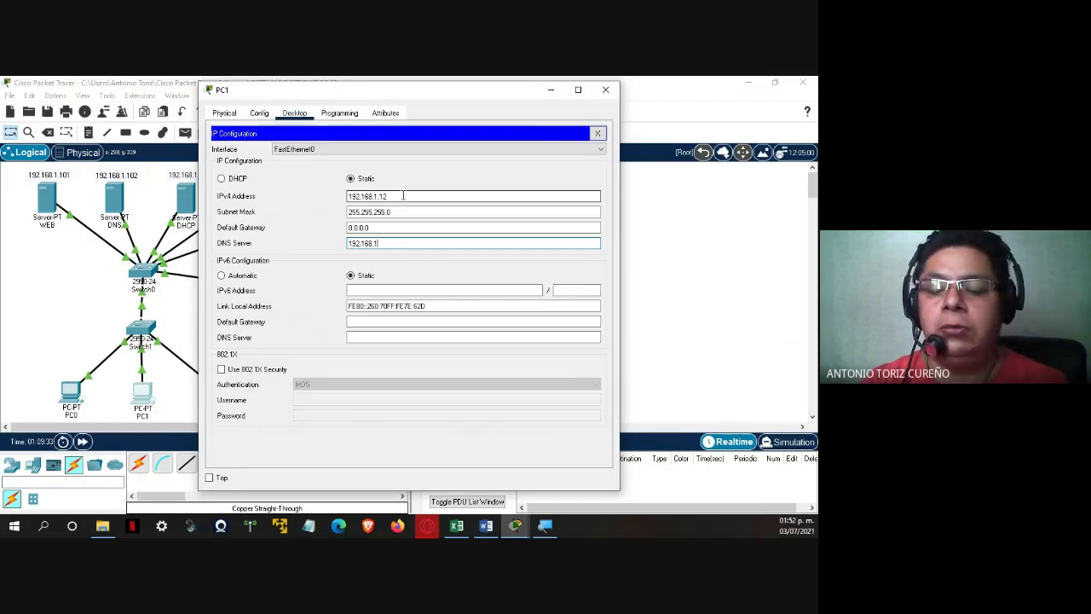
type(".102")
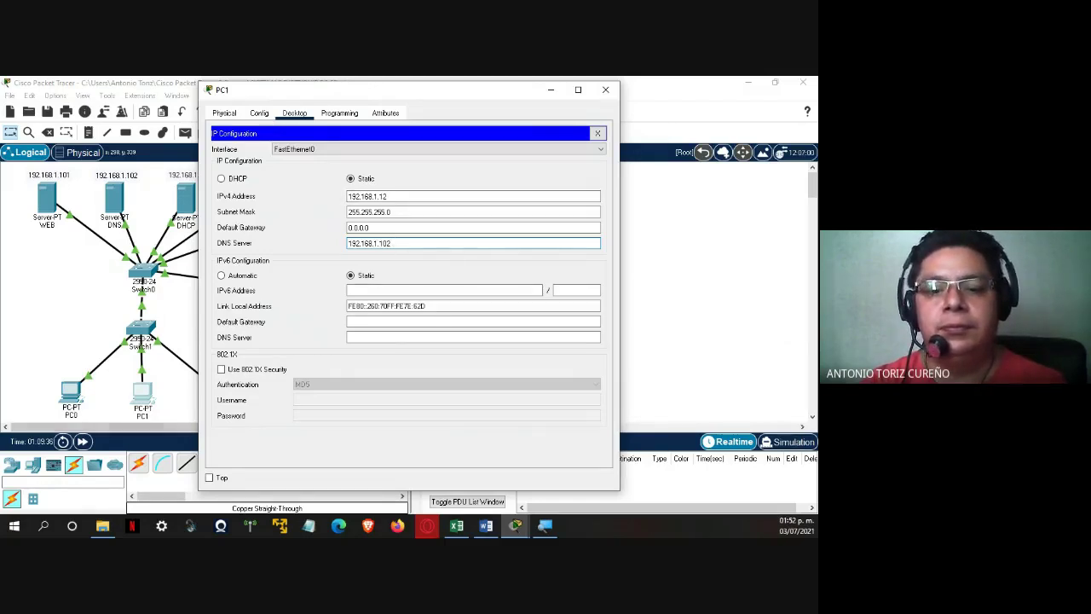
key("alt+Tab")
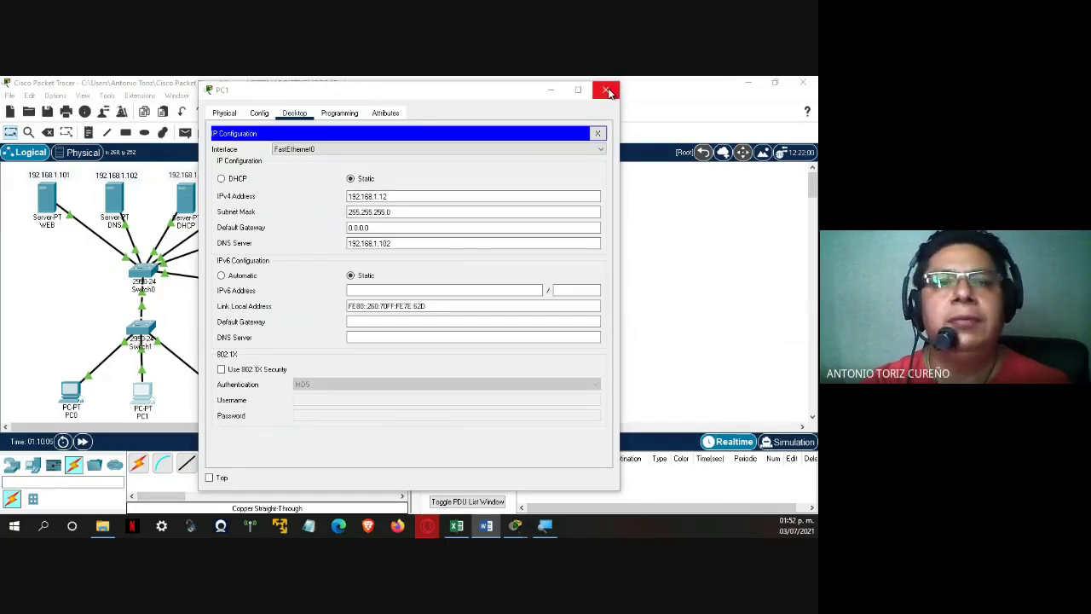
- Close PC1 and start entering PC2's IPv4 address 192.168.1.13
left_click(607, 92)
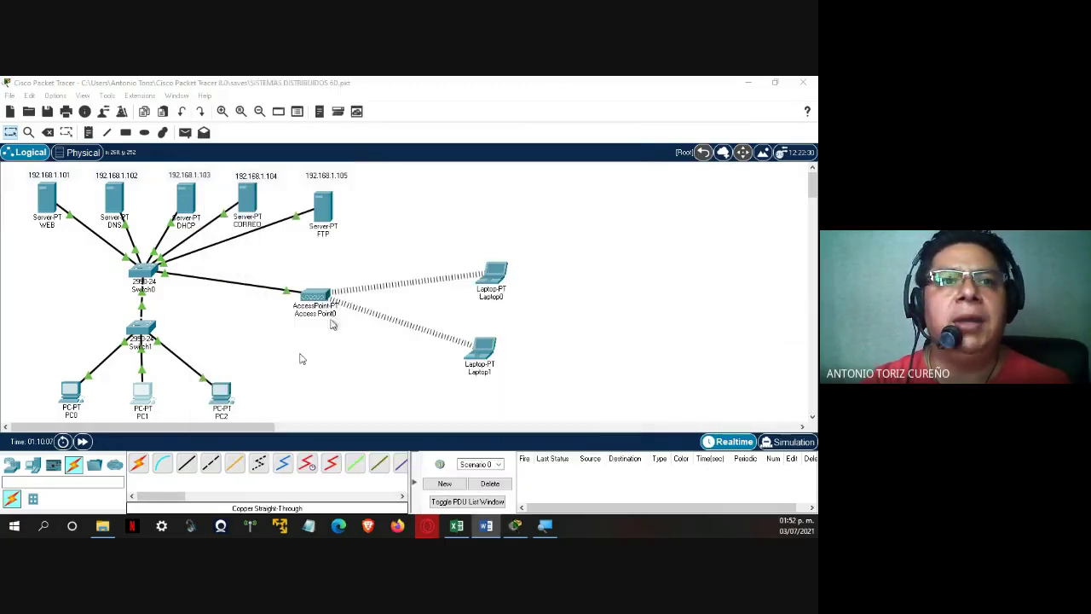
left_click(221, 392)
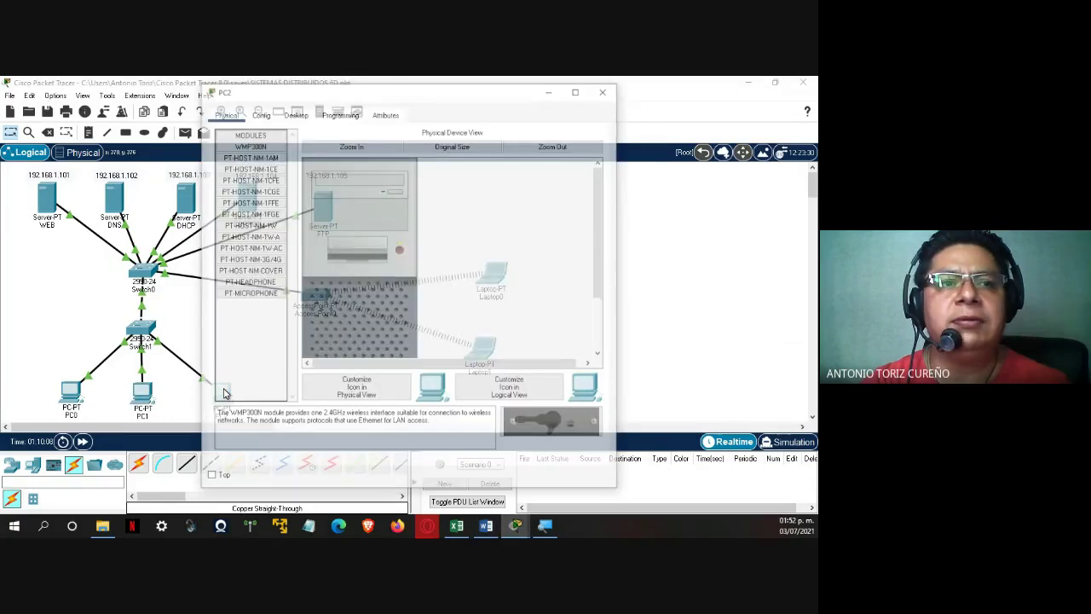
left_click(295, 113)
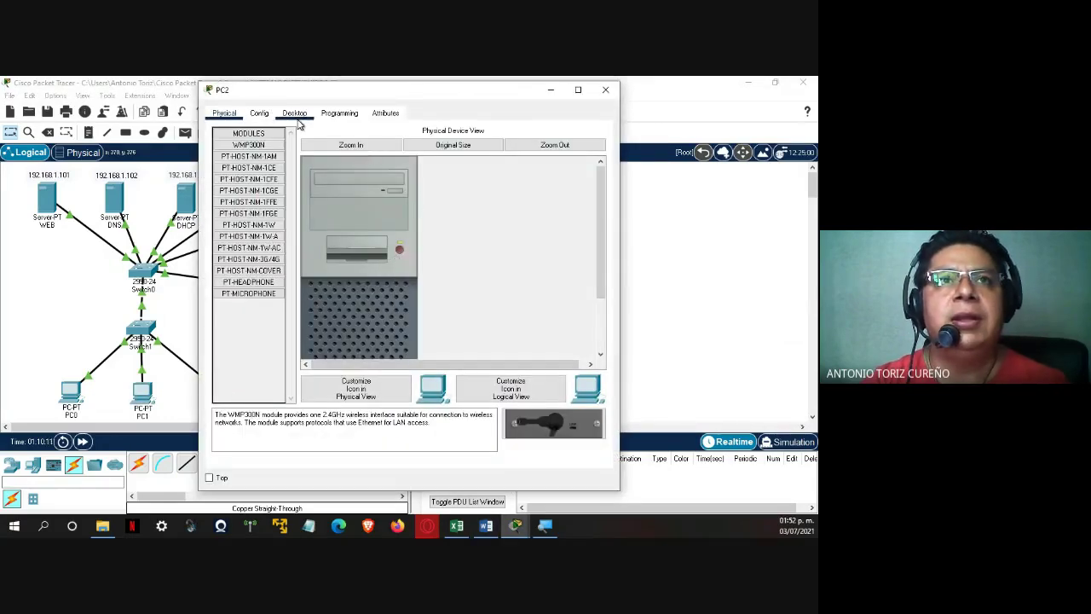
left_click(234, 156)
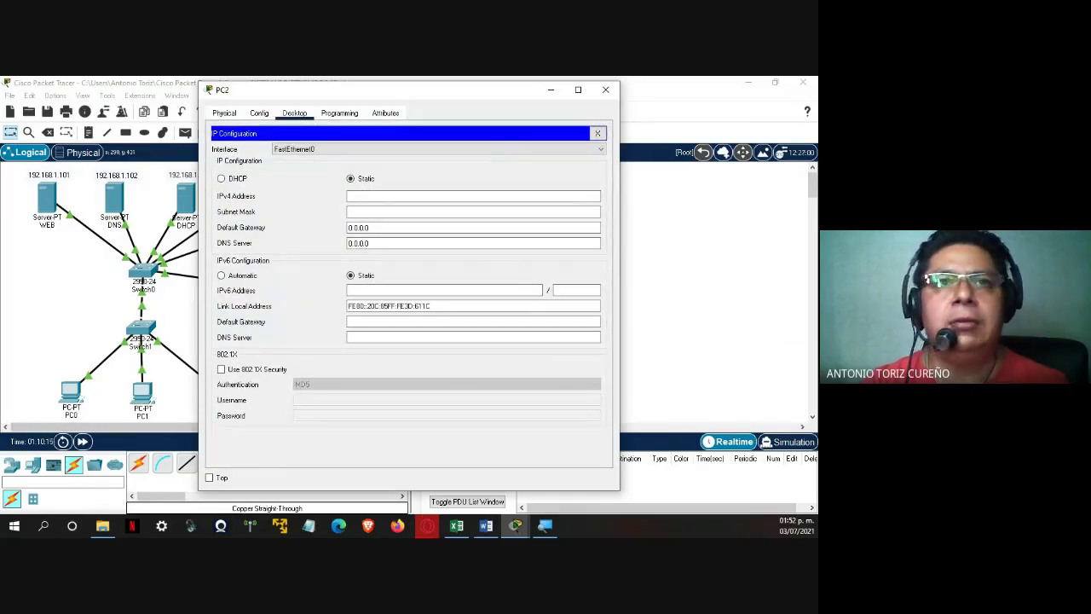
left_click(420, 196)
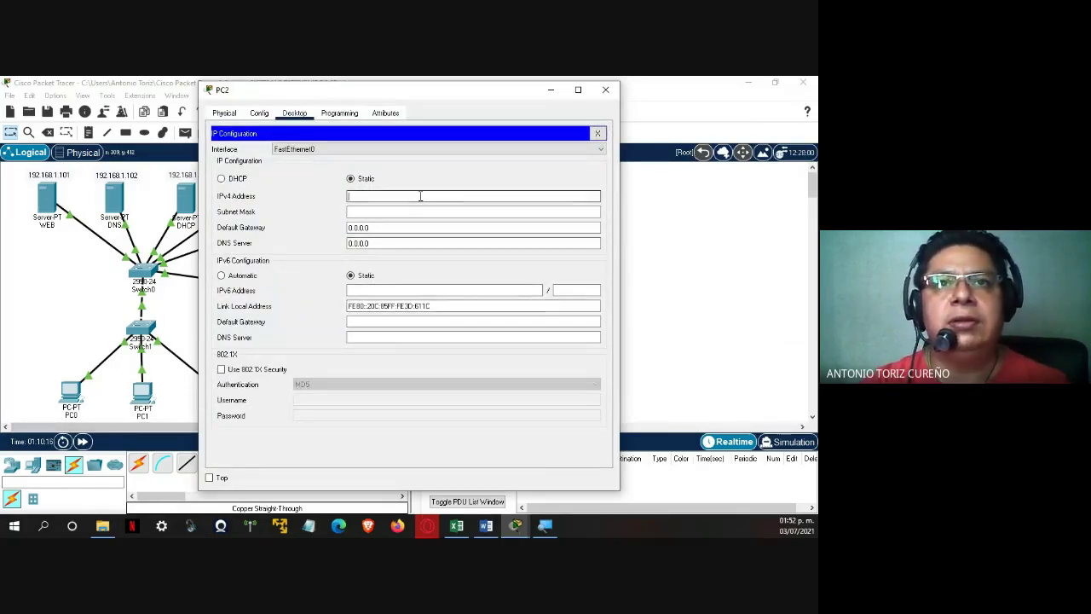
type("192")
type(".168.1.13")
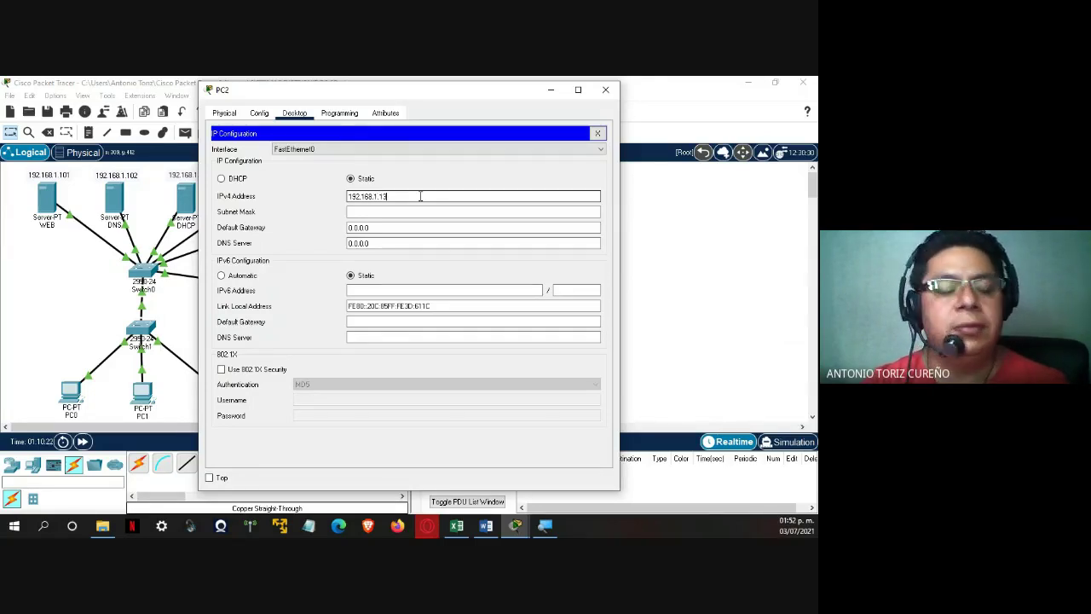
- Accept mask 255.255.255.0, set PC2's DNS server to 192.168.1.102, and close its window
key("Tab")
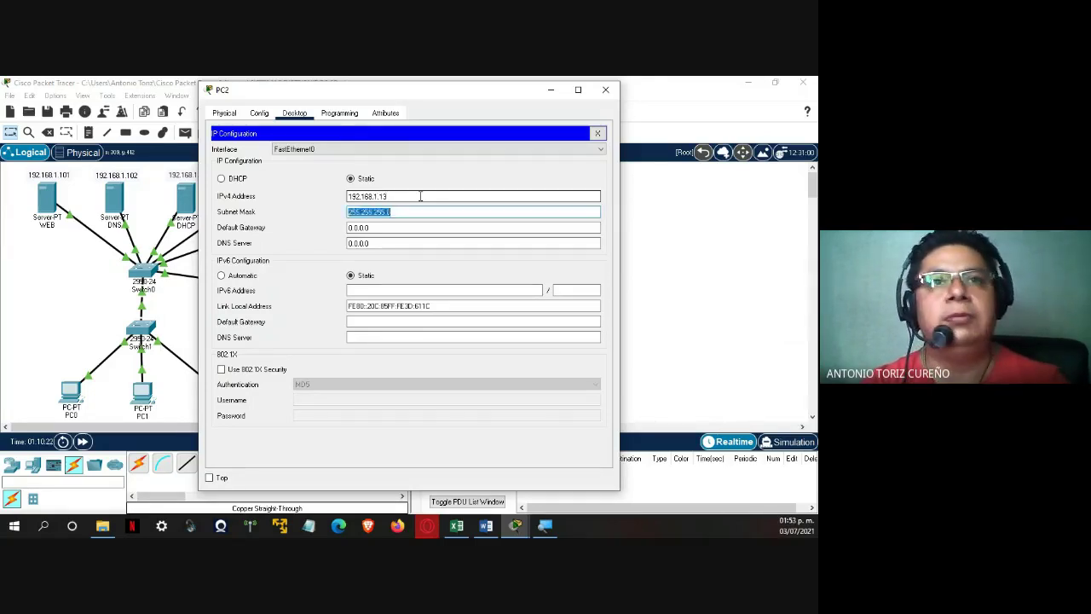
key("Tab")
key("Tab")
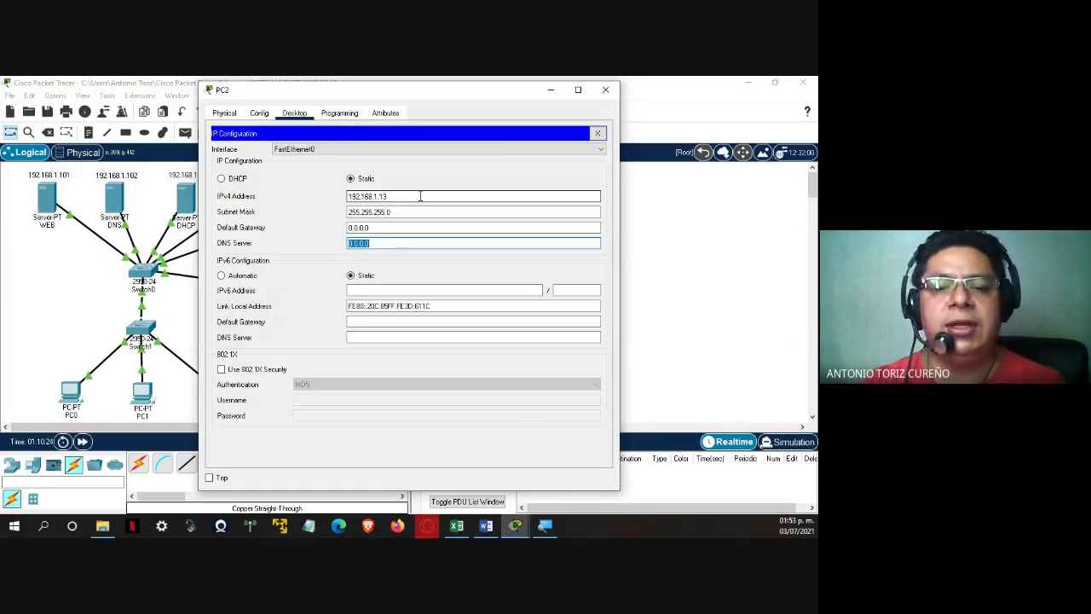
type("192")
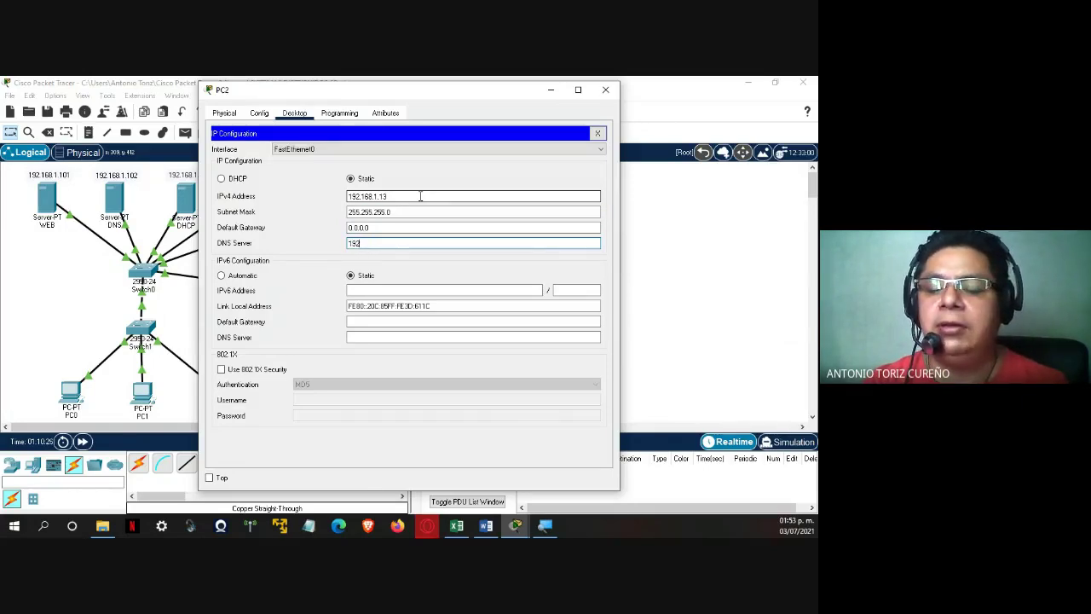
type(".168.1.")
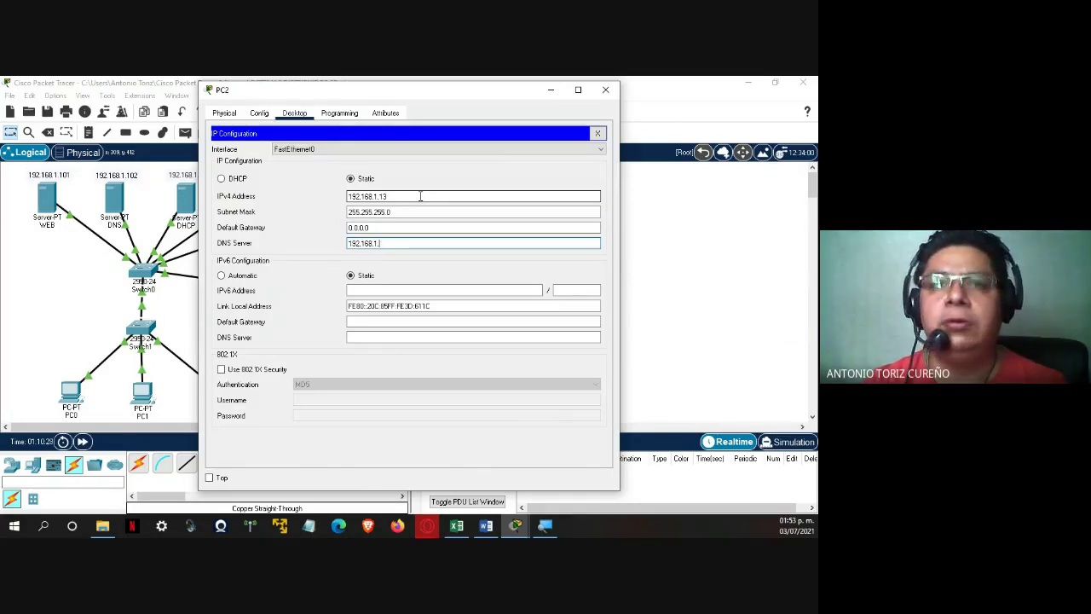
type("102")
left_click(492, 276)
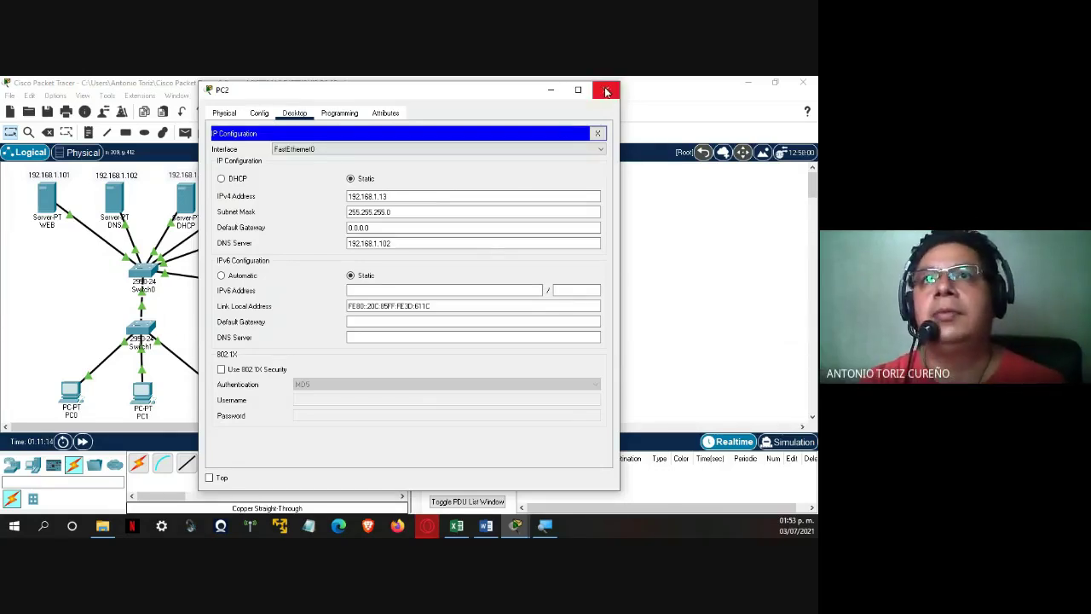
left_click(607, 91)
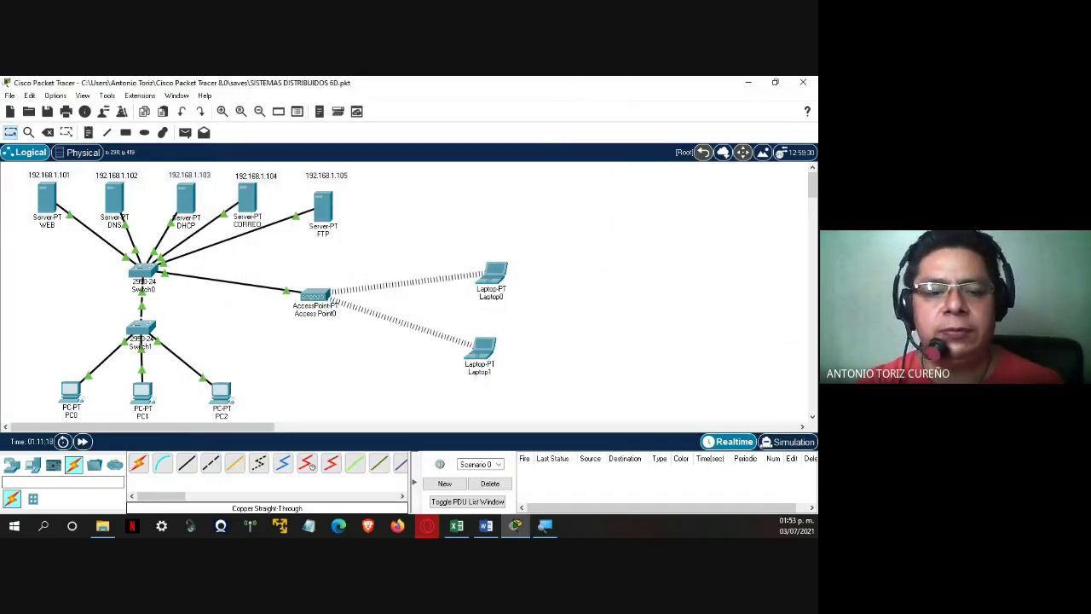
key("alt+Tab")
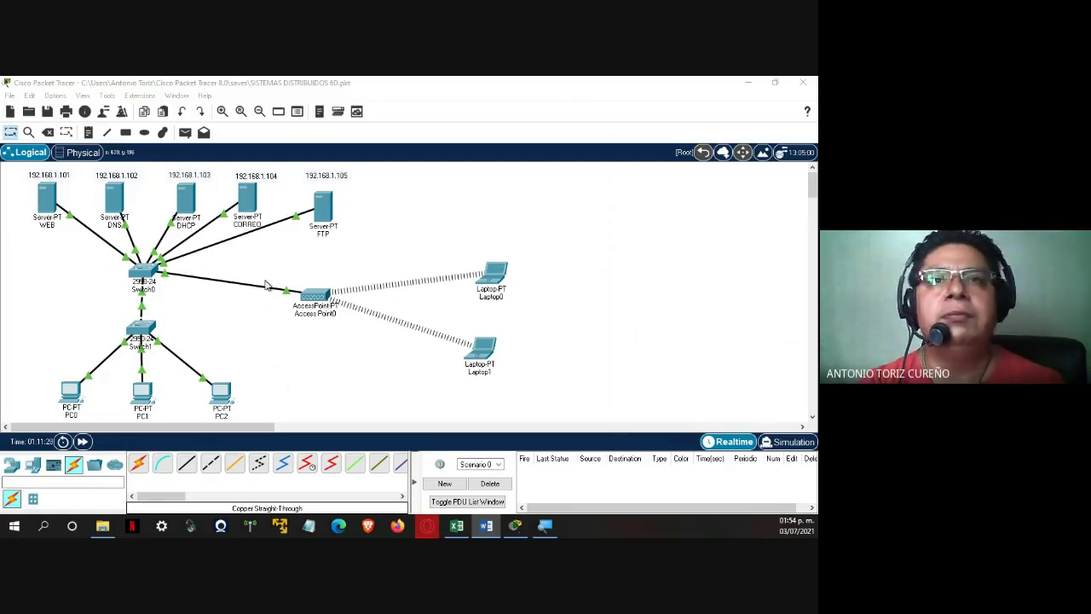
left_click(501, 290)
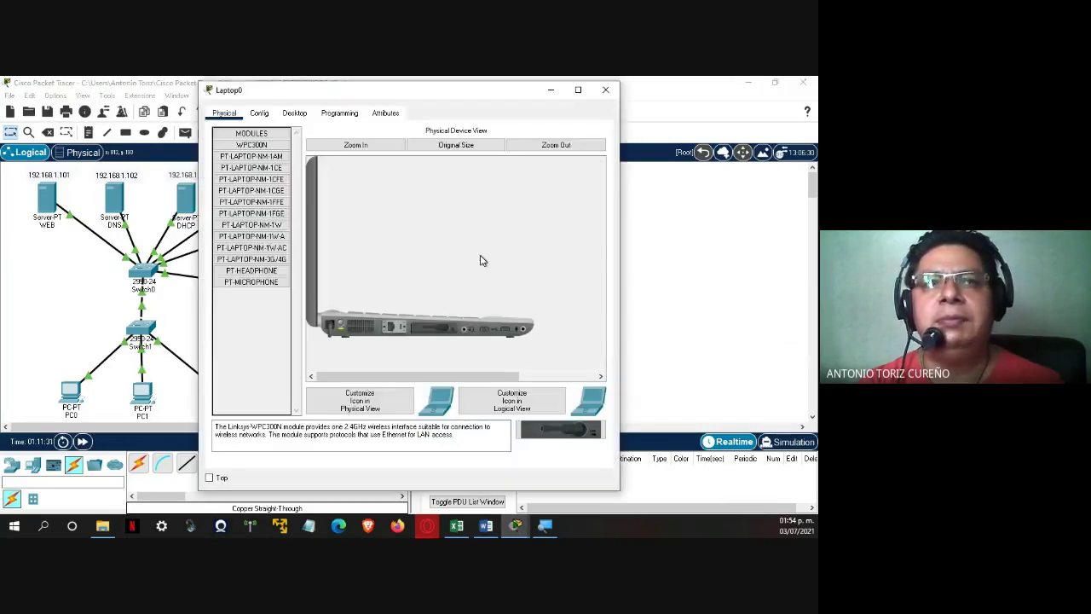
left_click(293, 114)
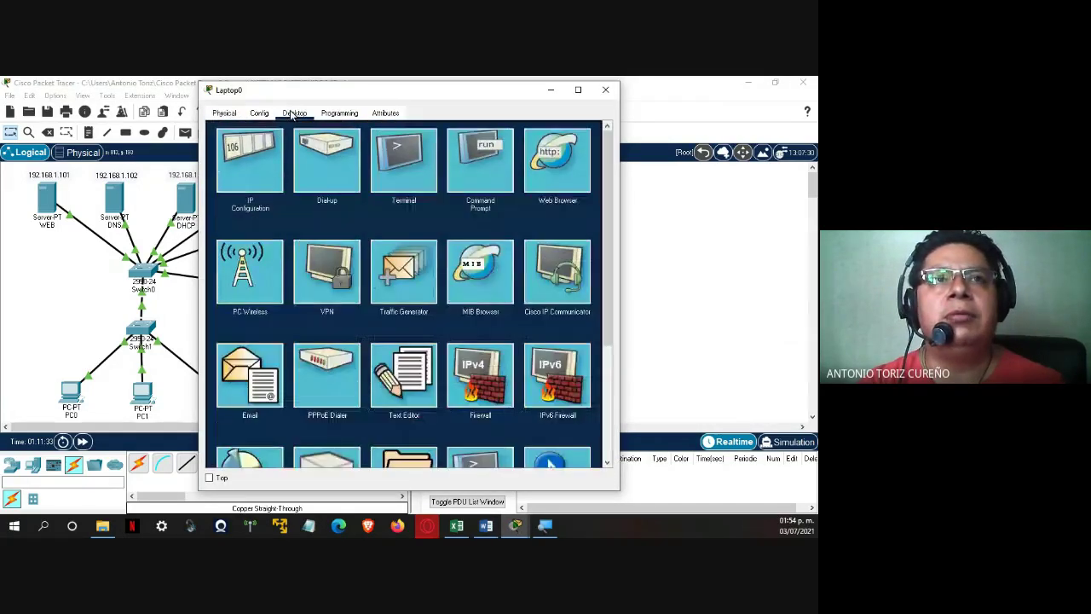
left_click(245, 180)
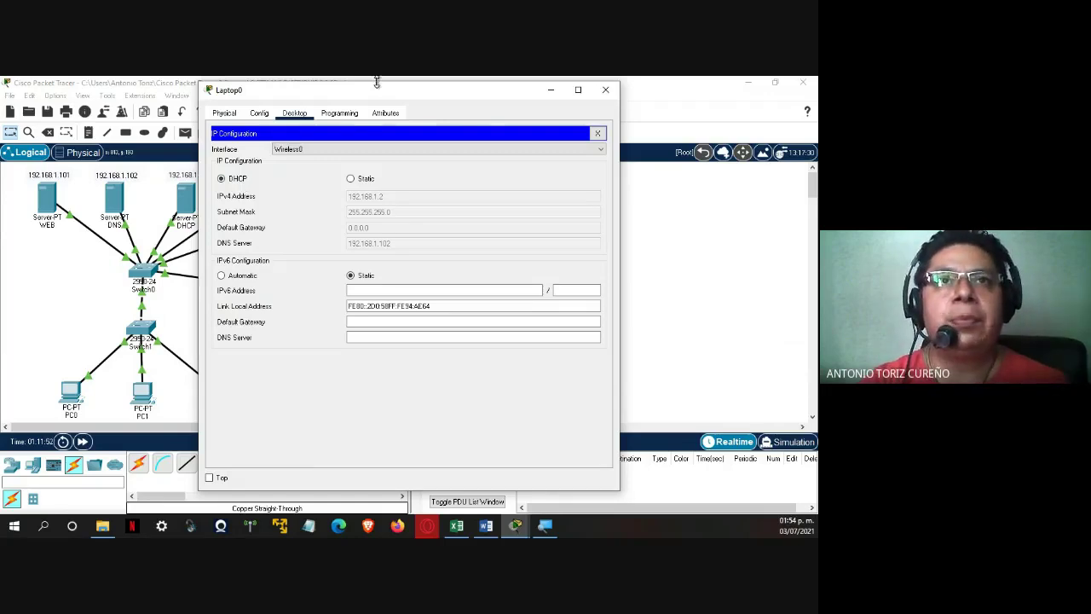
left_click_drag(434, 95, 485, 83)
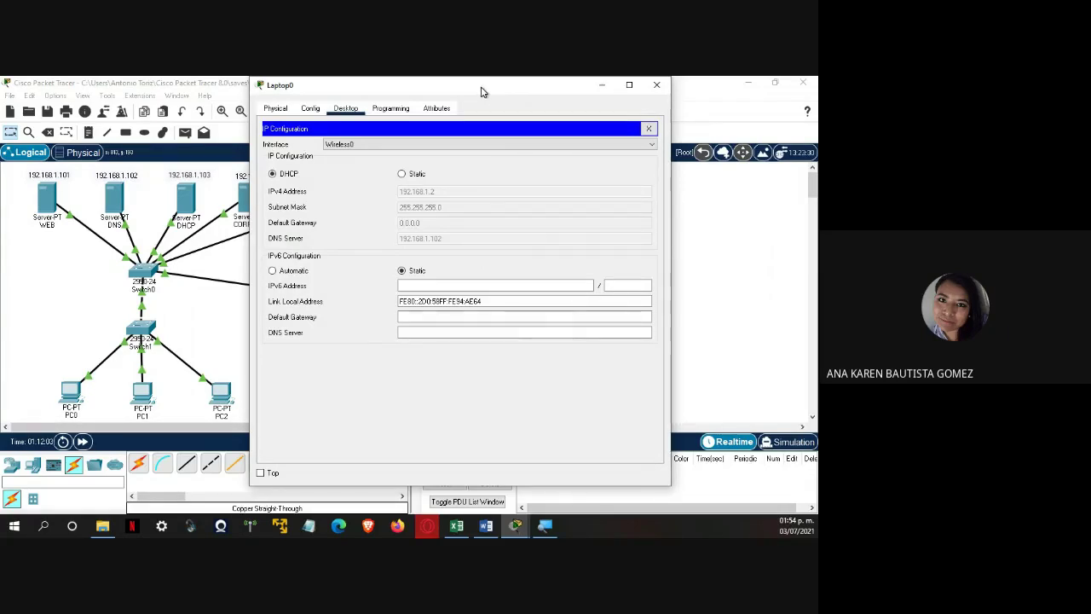
mouse_move(482, 92)
left_mouse_down()
mouse_move(490, 87)
mouse_move(474, 91)
left_mouse_up()
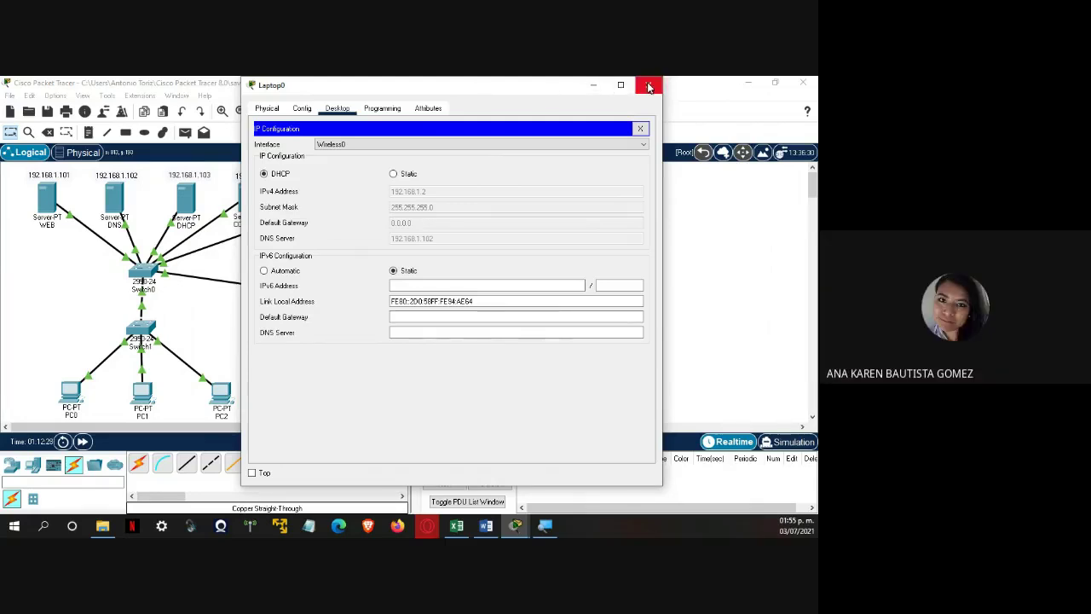
left_click(648, 84)
left_click(477, 344)
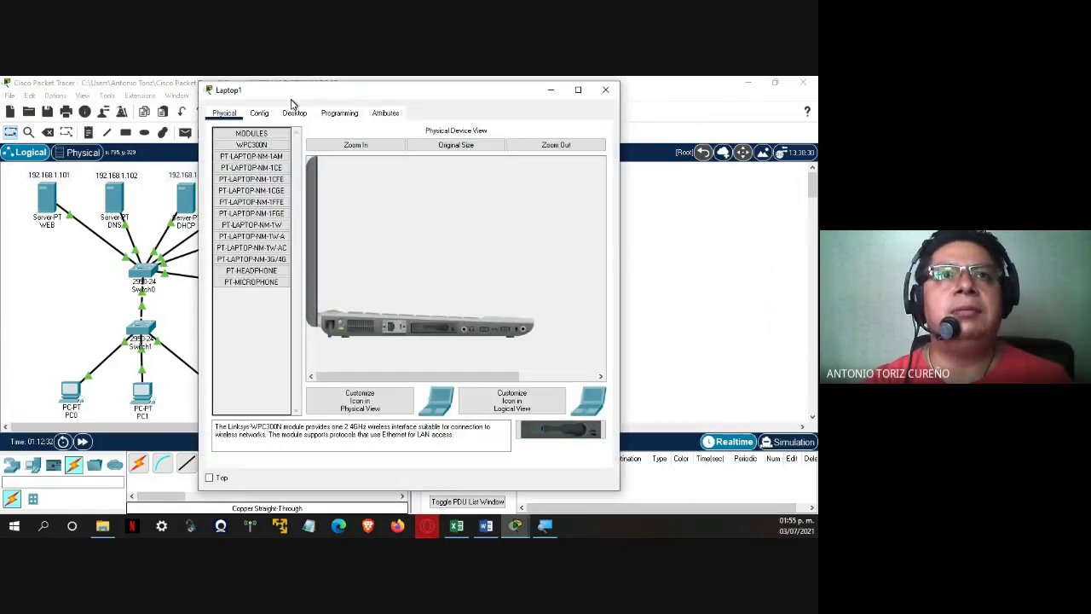
left_click(294, 113)
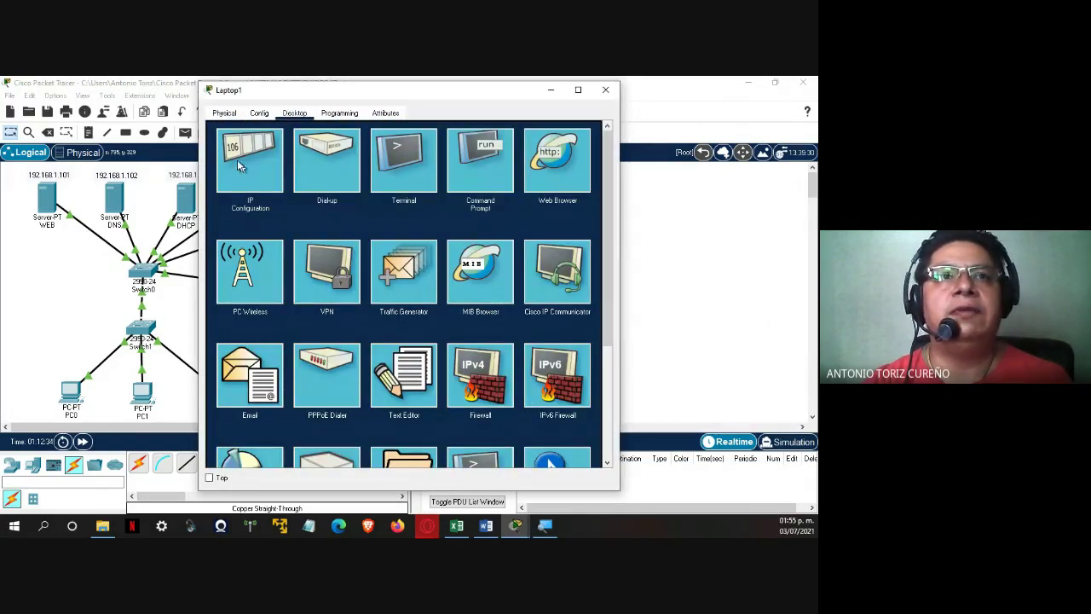
left_click(239, 164)
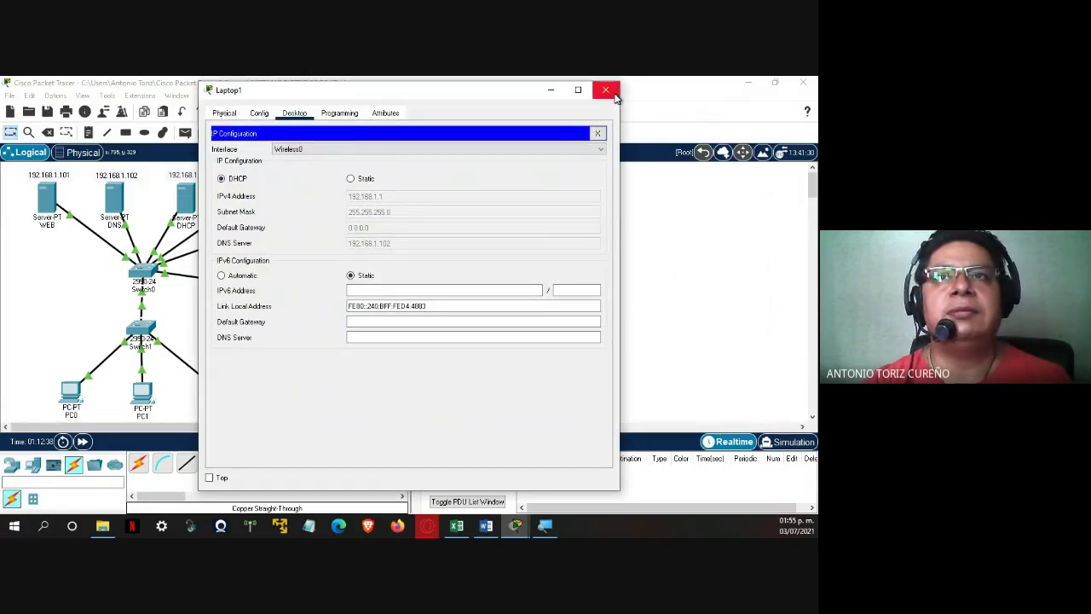
left_click(608, 91)
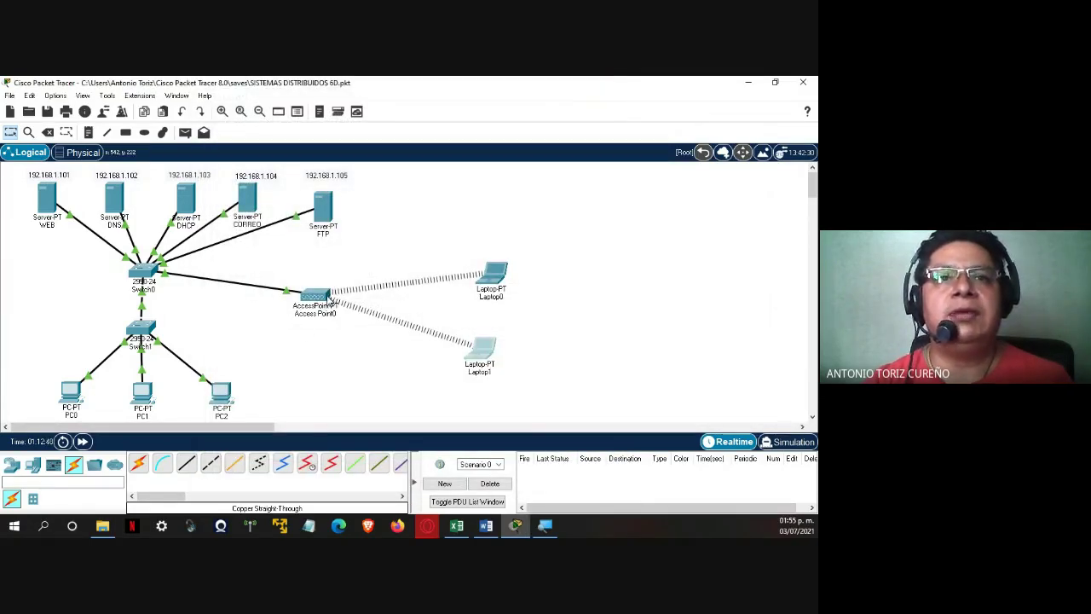
- Review Access Point0's attributes, Port 0 and Port 1 settings, and physical view, then close it
left_click(329, 301)
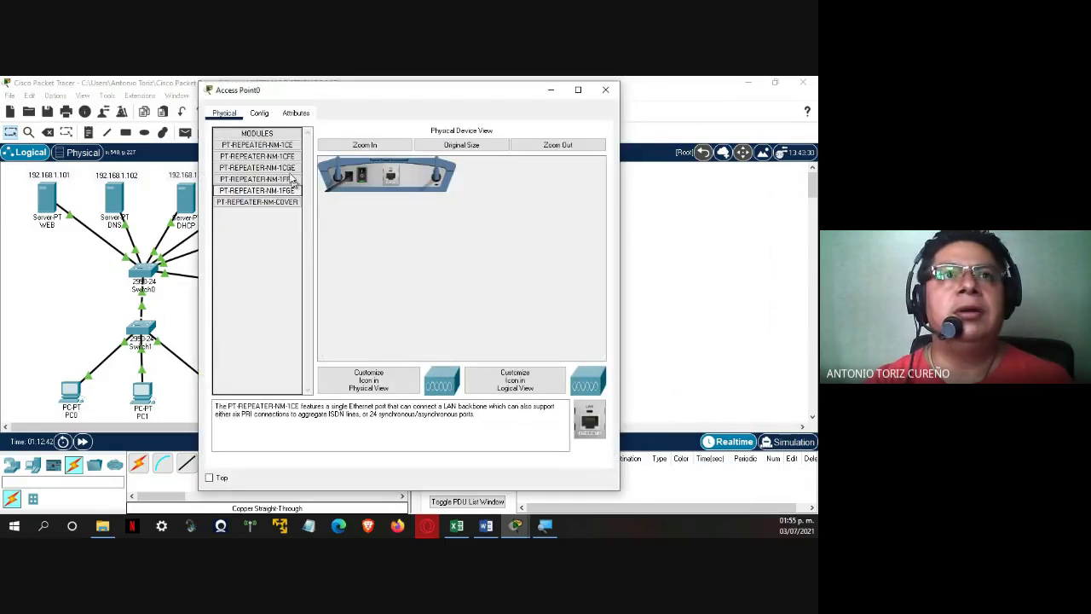
left_click(260, 114)
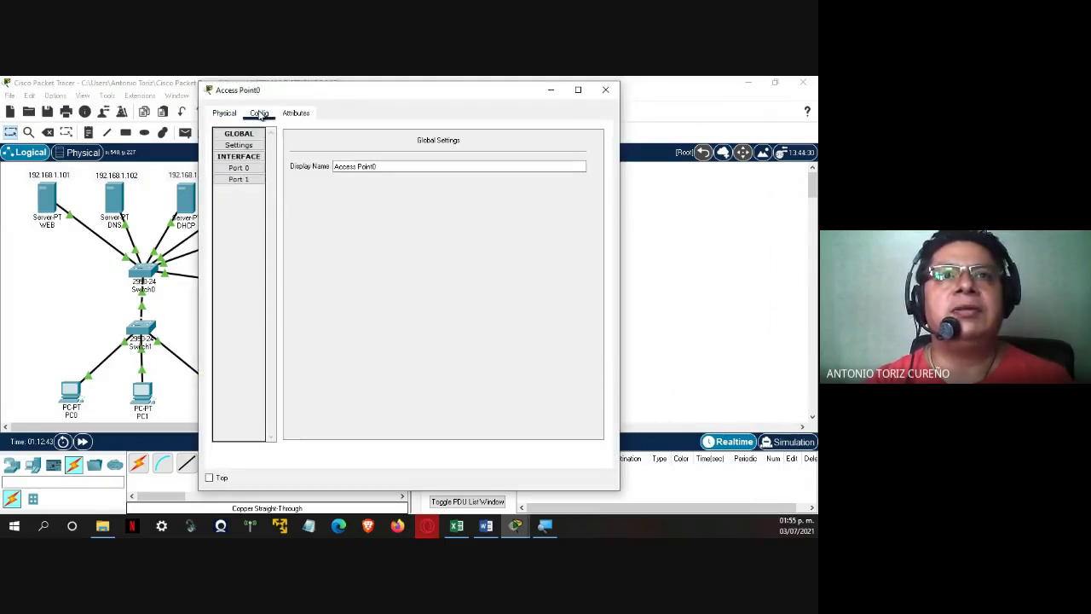
left_click(298, 114)
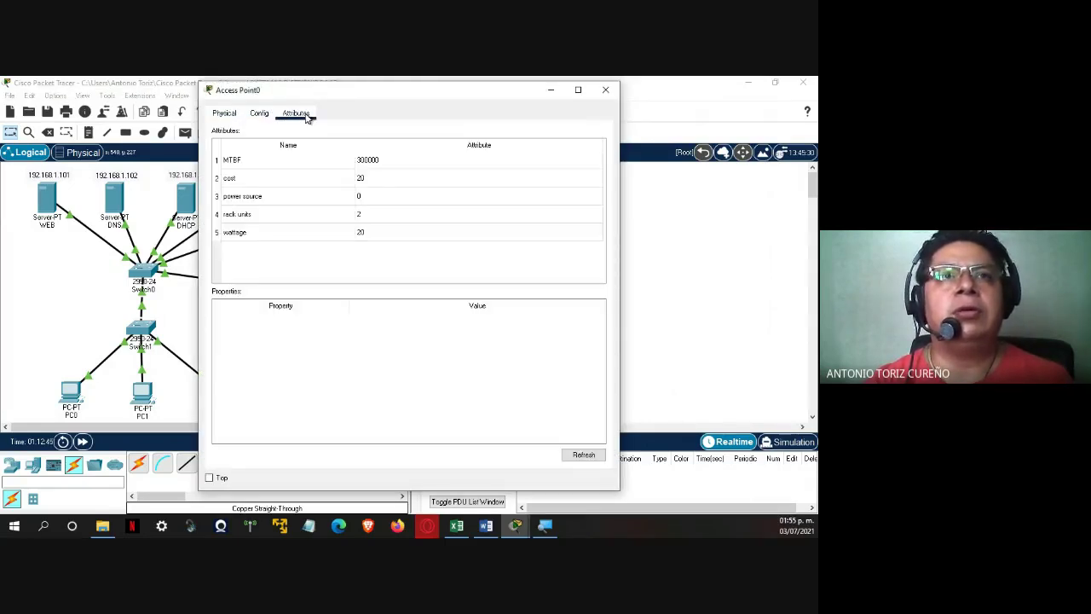
left_click(257, 116)
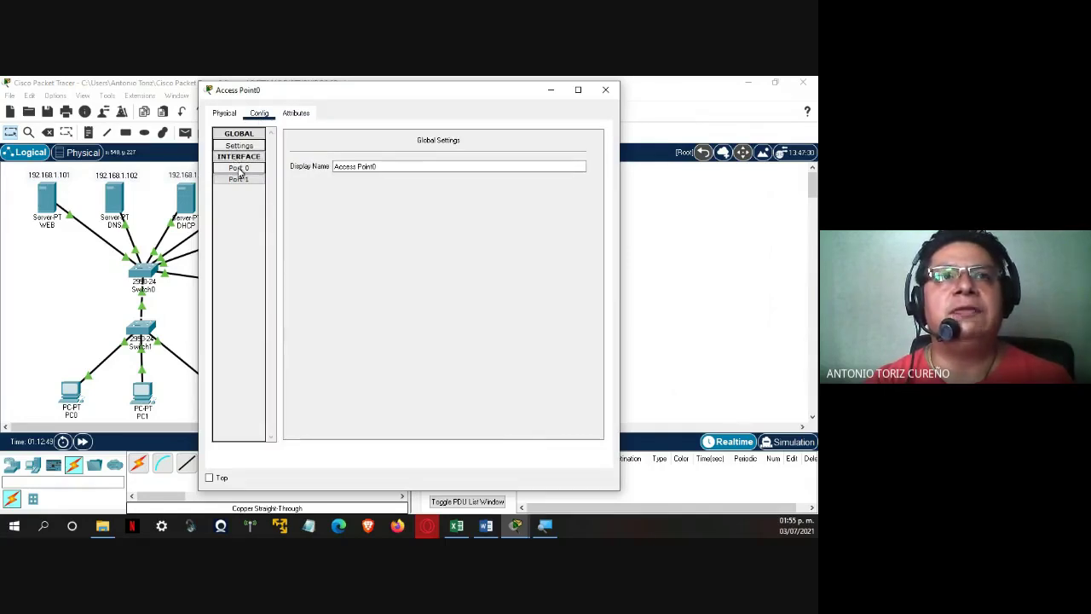
left_click(242, 145)
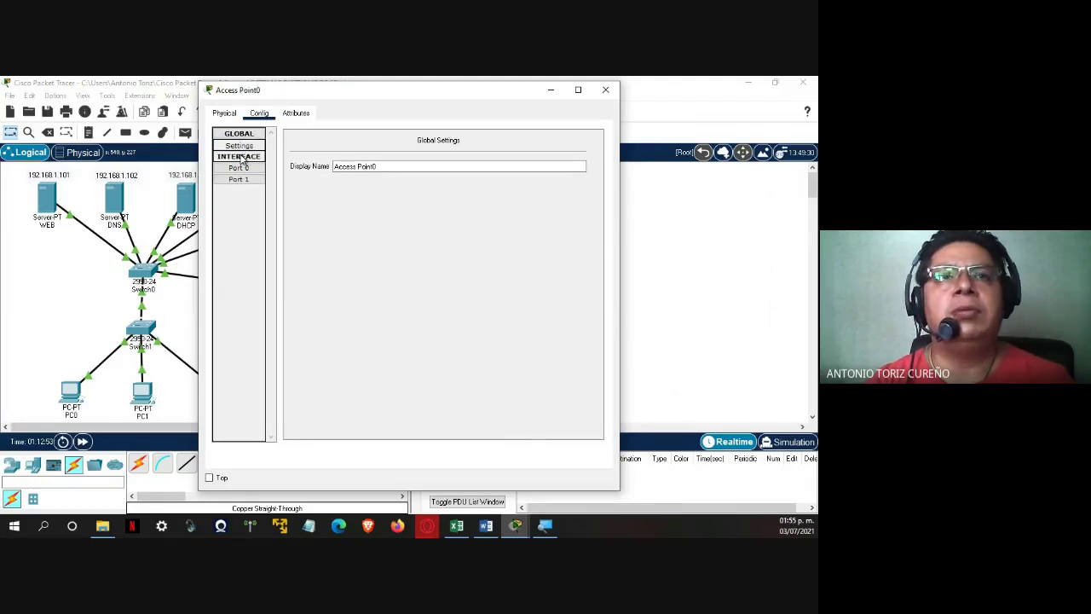
left_click(241, 158)
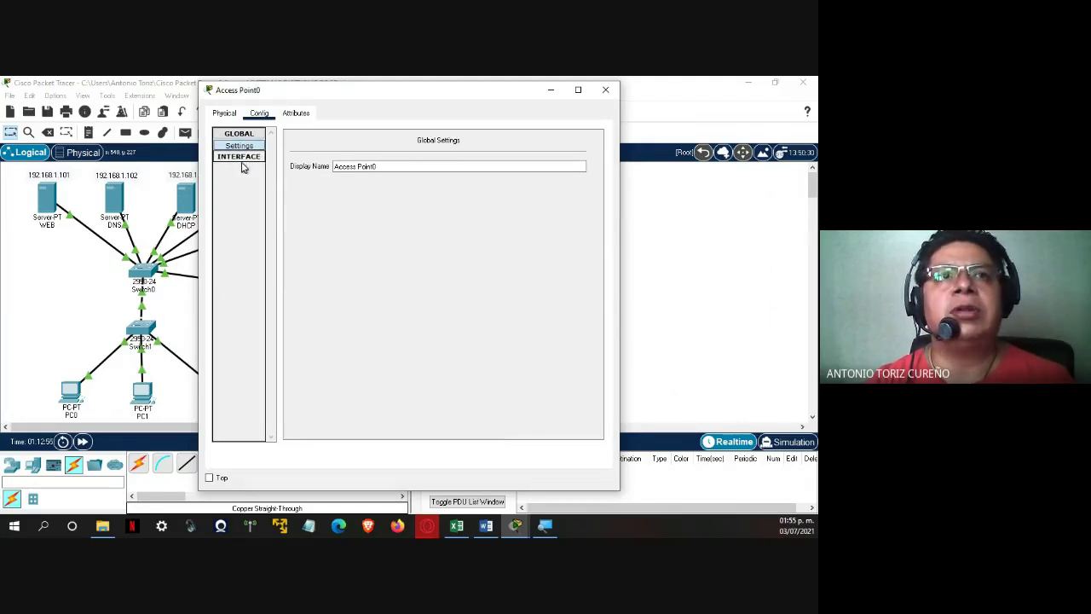
left_click(241, 160)
left_click(239, 168)
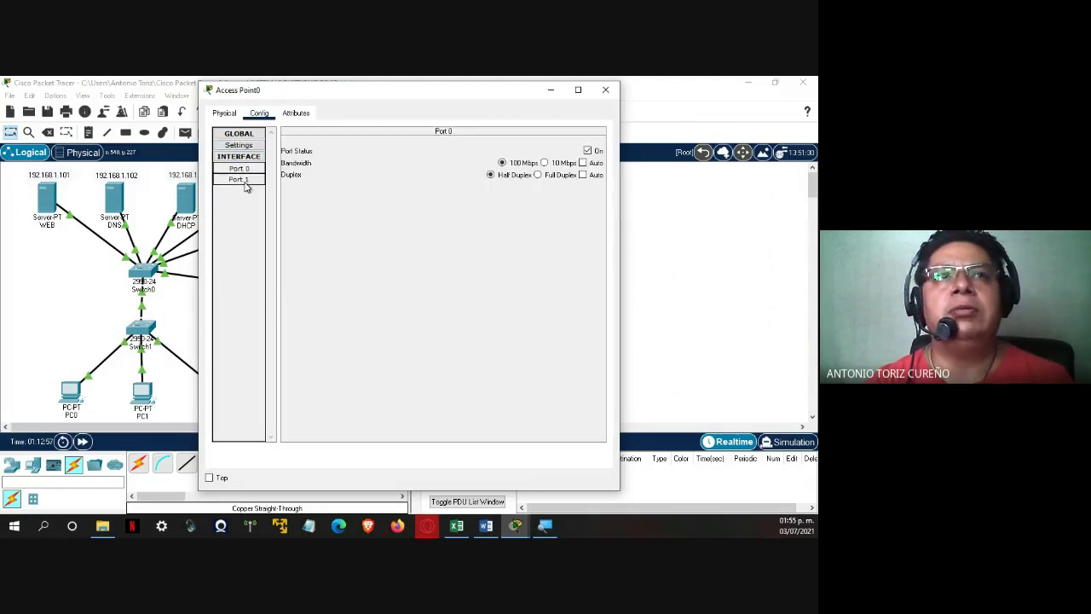
left_click(241, 180)
left_click(224, 112)
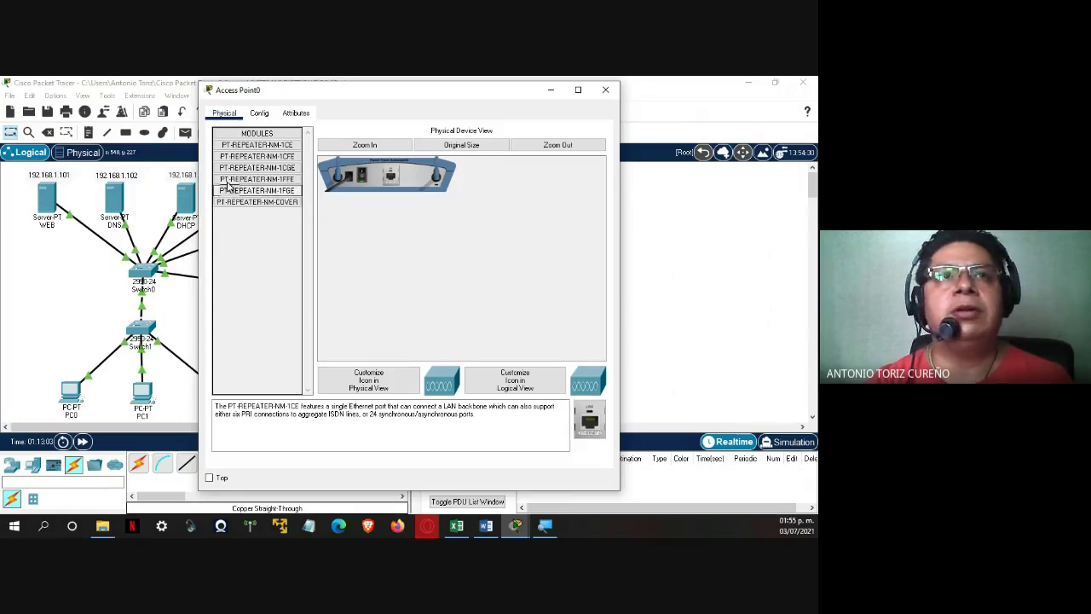
left_click(606, 90)
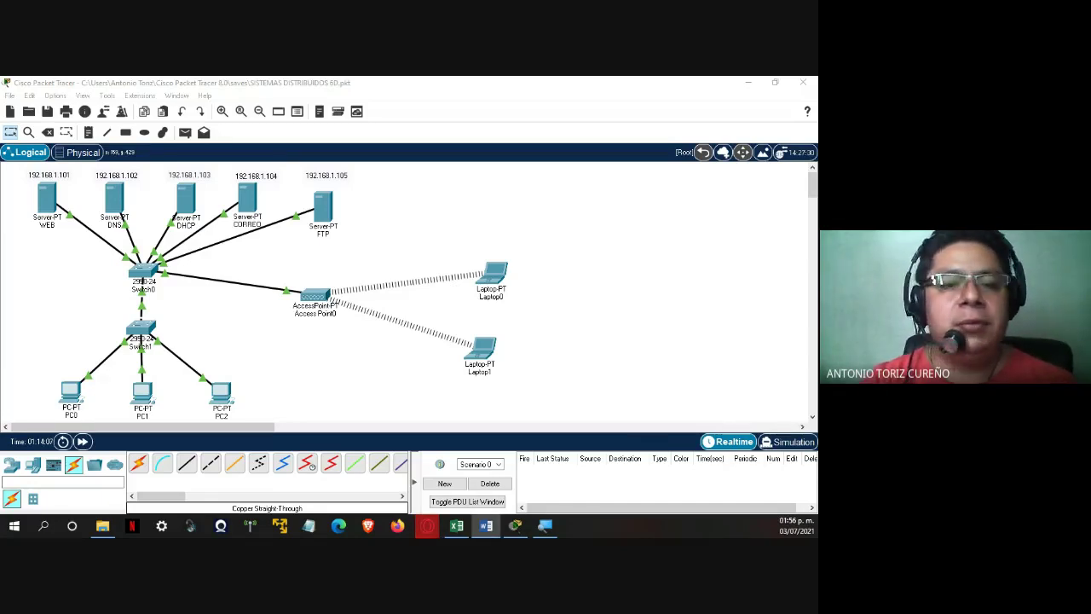
- Display PC0's info showing 192.168.1.11/24 and DNS server 192.168.1.102
left_click(342, 358)
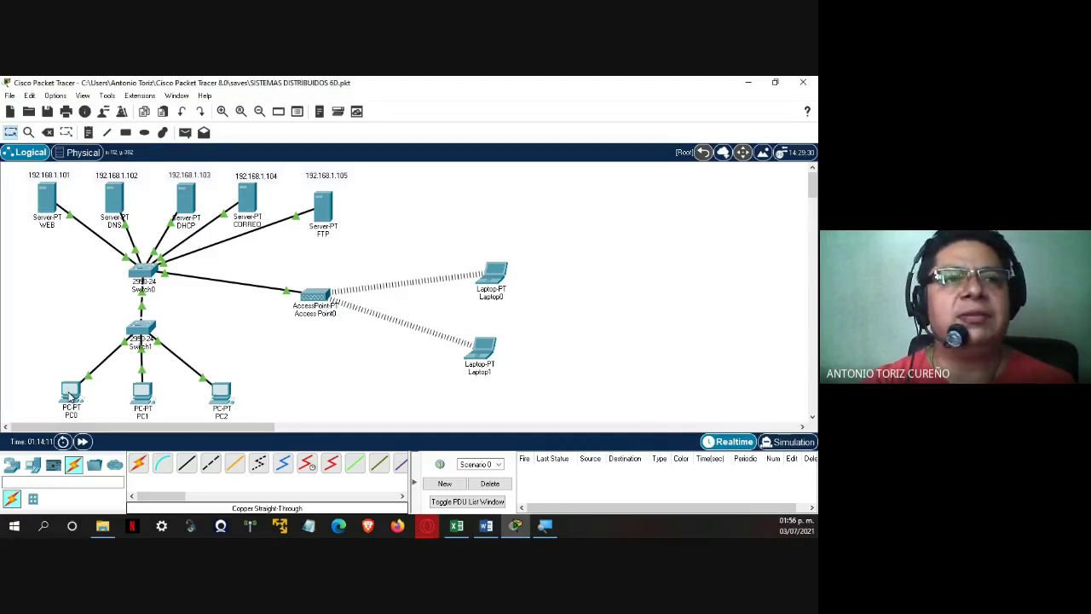
mouse_move(70, 397)
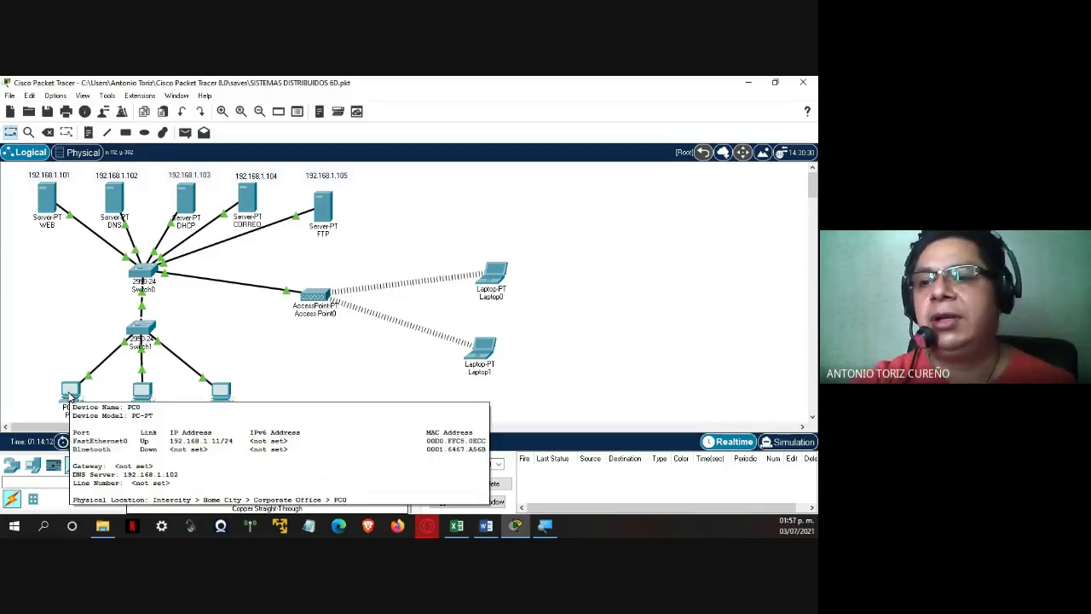
left_click(71, 398)
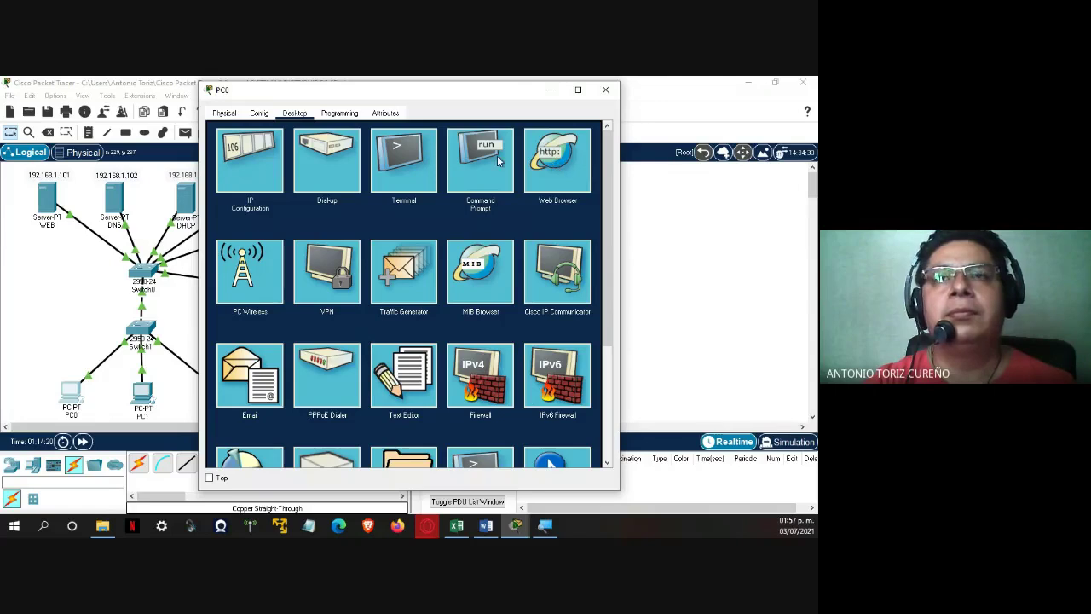
left_click(531, 183)
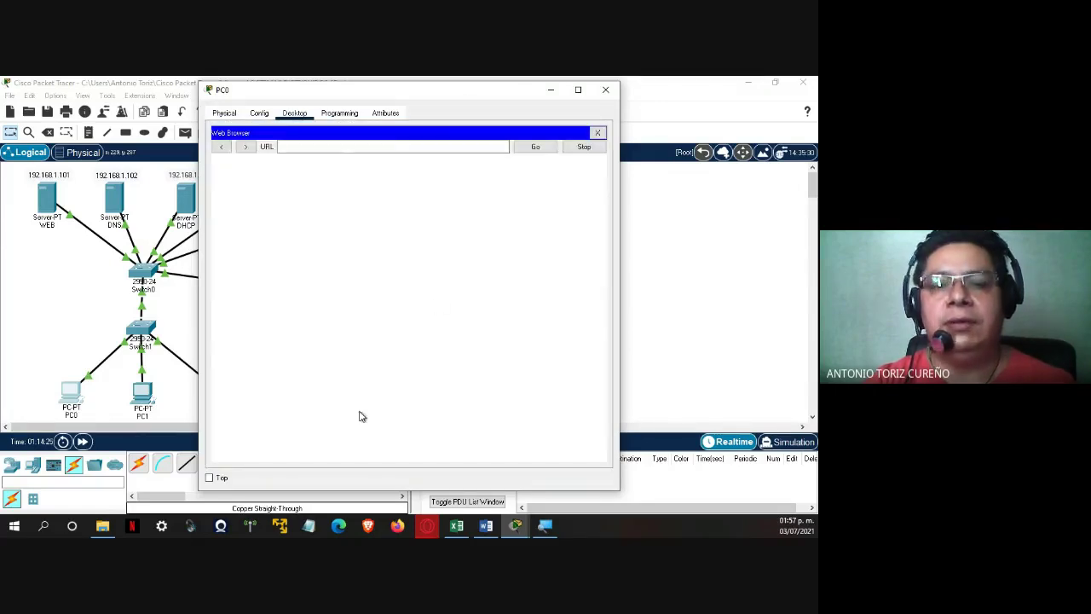
key("alt+Tab")
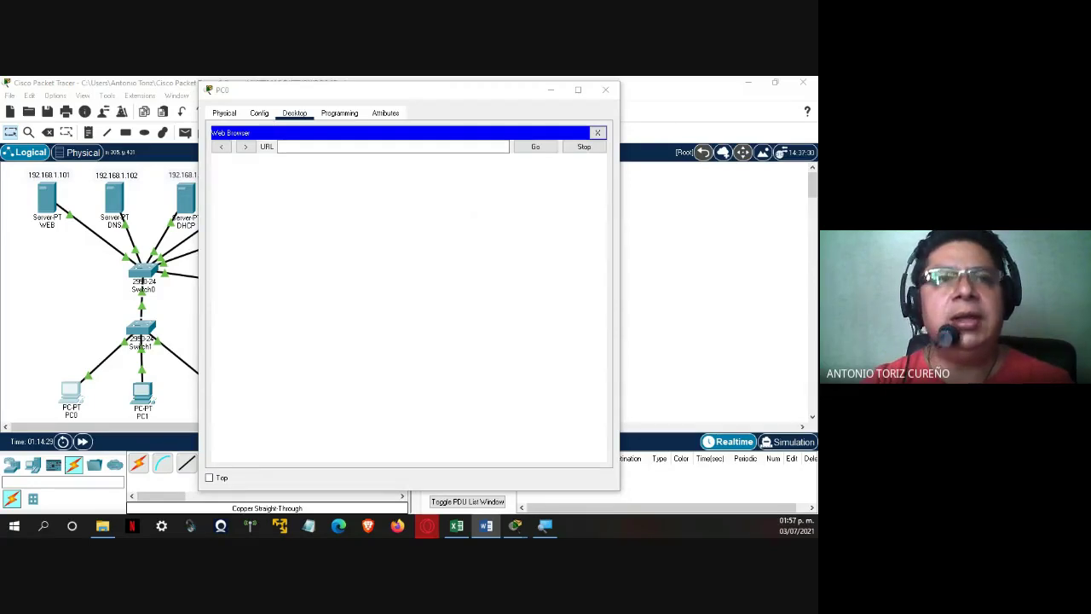
left_click(353, 146)
type("w")
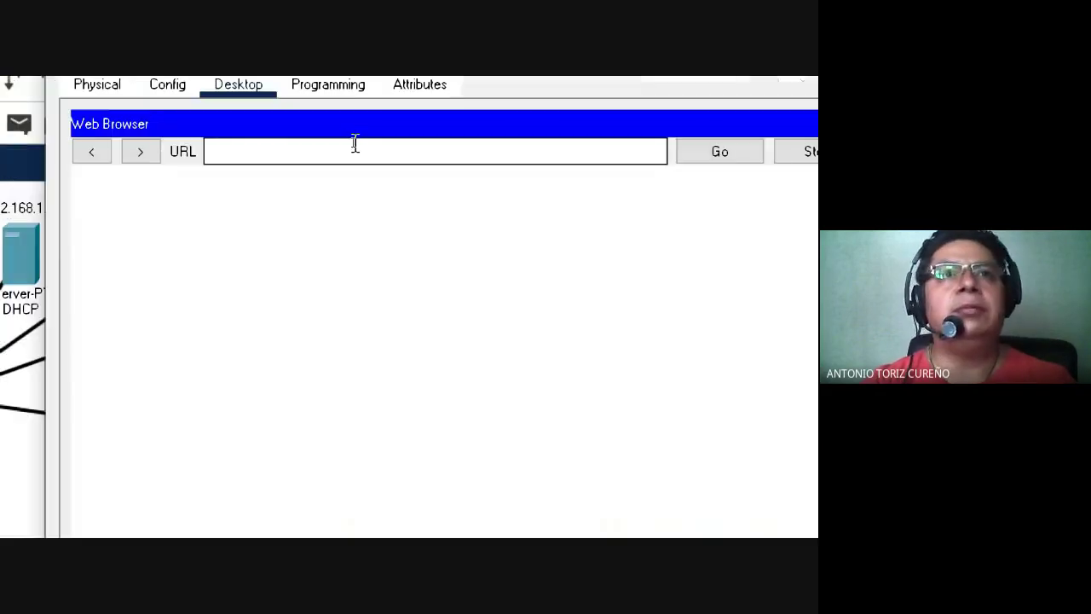
type("www.u")
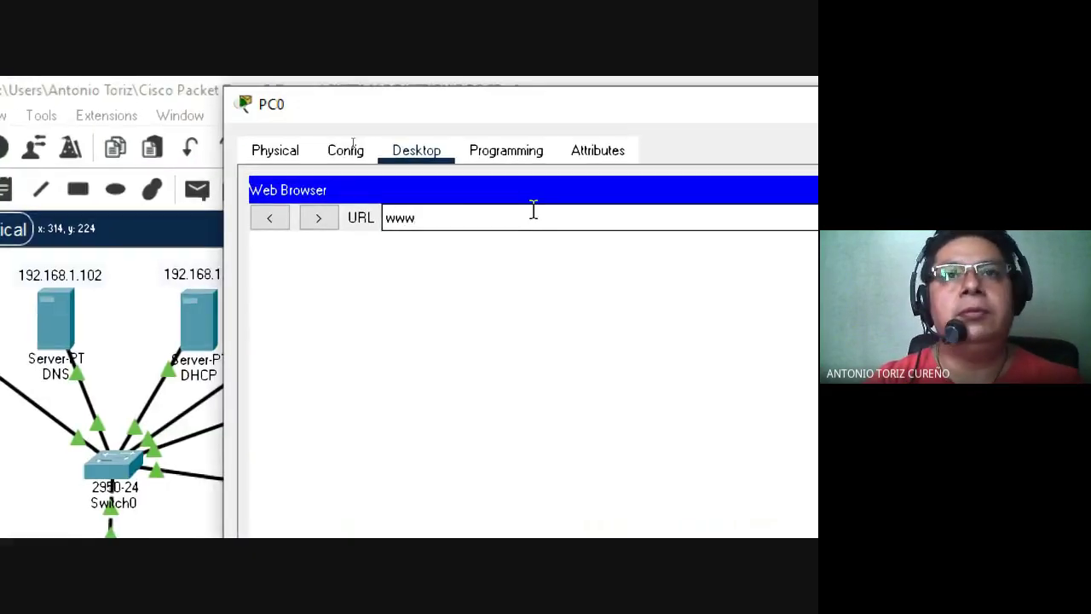
type("nialvart.e")
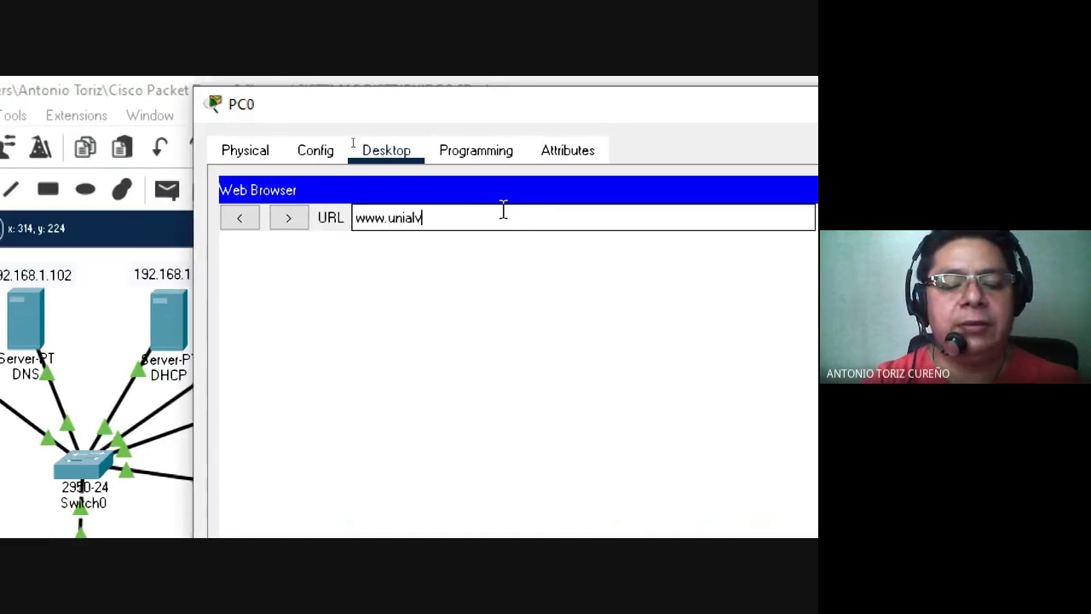
type("du.mx")
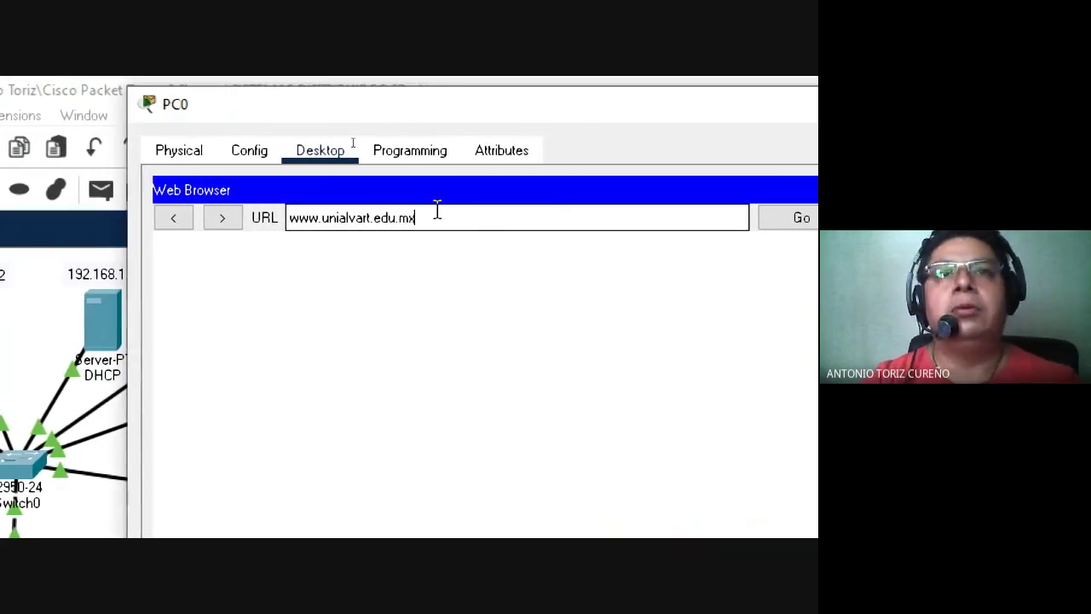
key("Return")
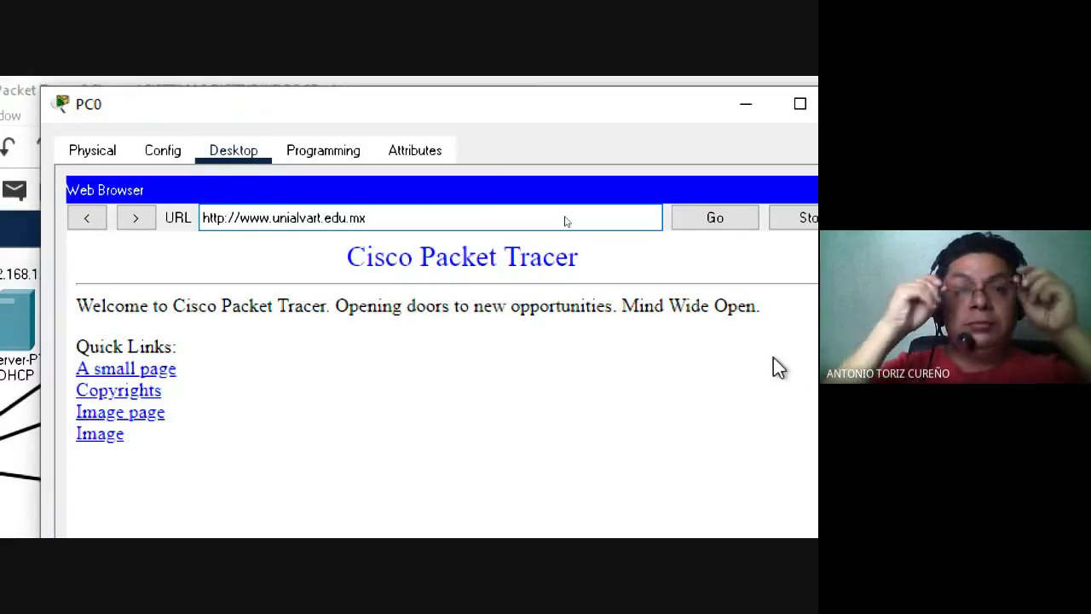
key("Left")
key("Left")
key("Left")
key("Left")
key("Left")
key("Left")
key("Left")
key("Left")
key("Left")
key("Left")
key("Left")
key("Left")
key("Left")
key("Left")
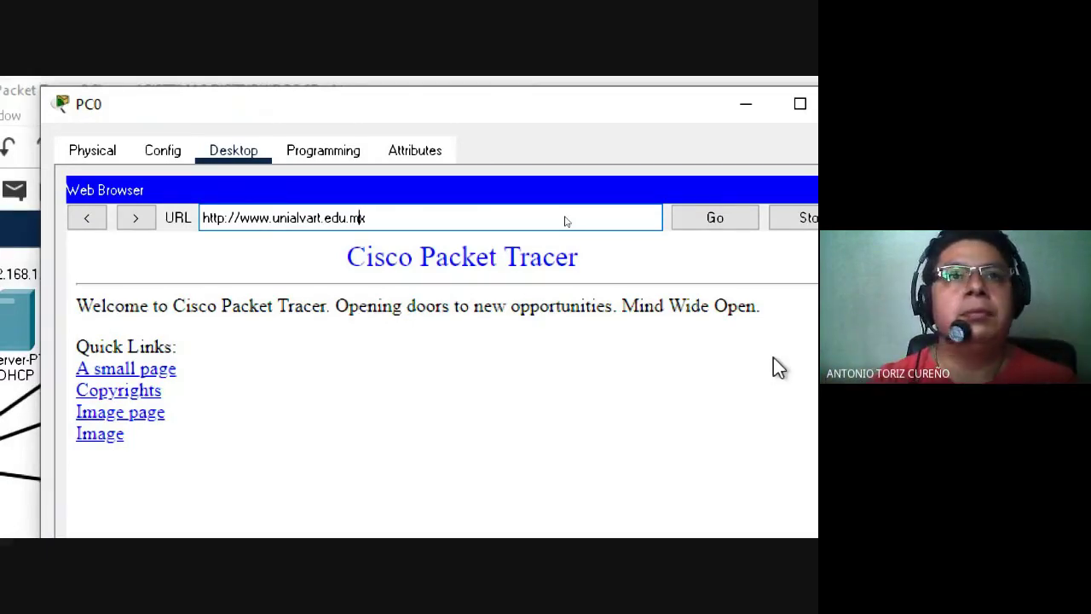
key("Left")
key("Left")
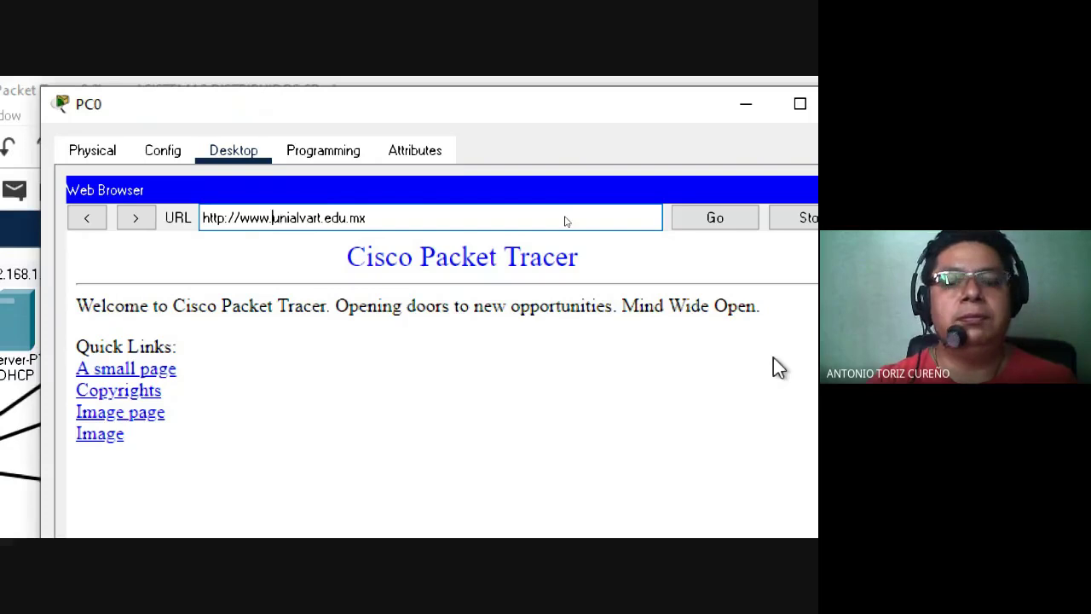
key("BackSpace")
key("BackSpace")
key("BackSpace")
key("BackSpace")
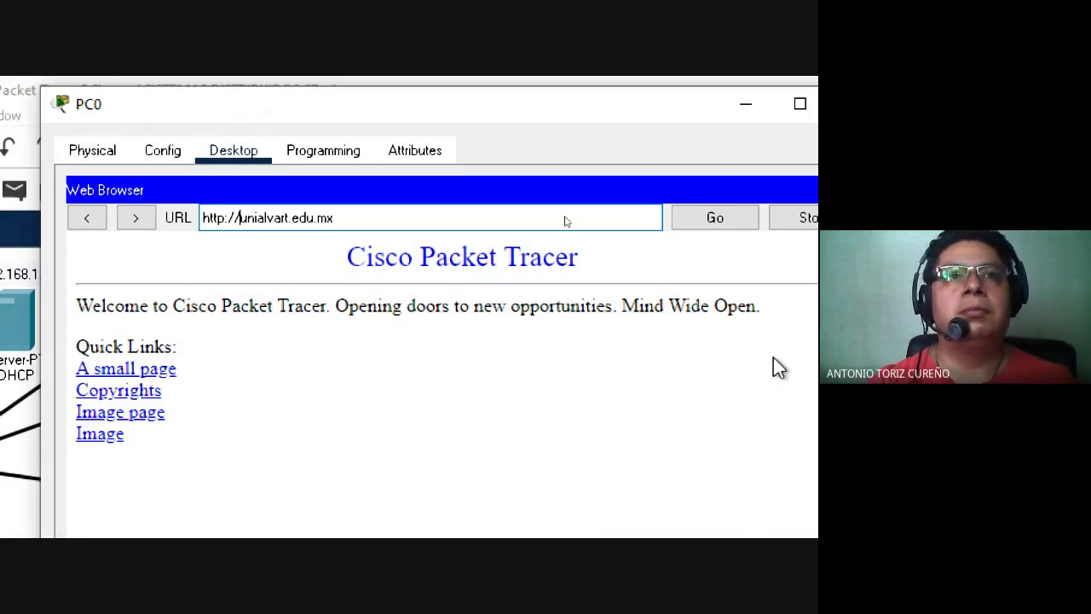
key("End")
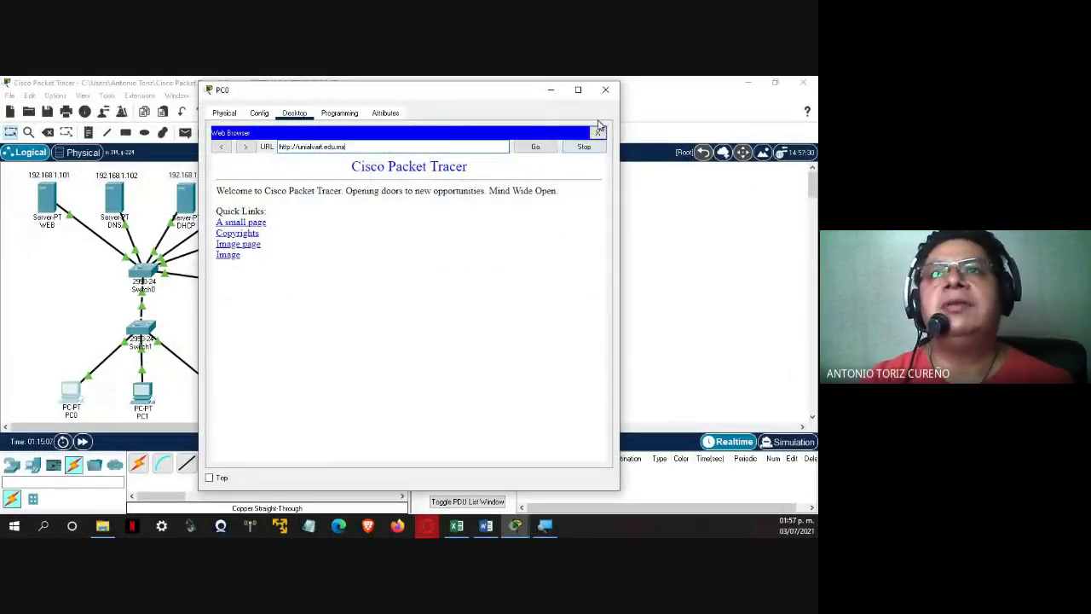
left_click(606, 90)
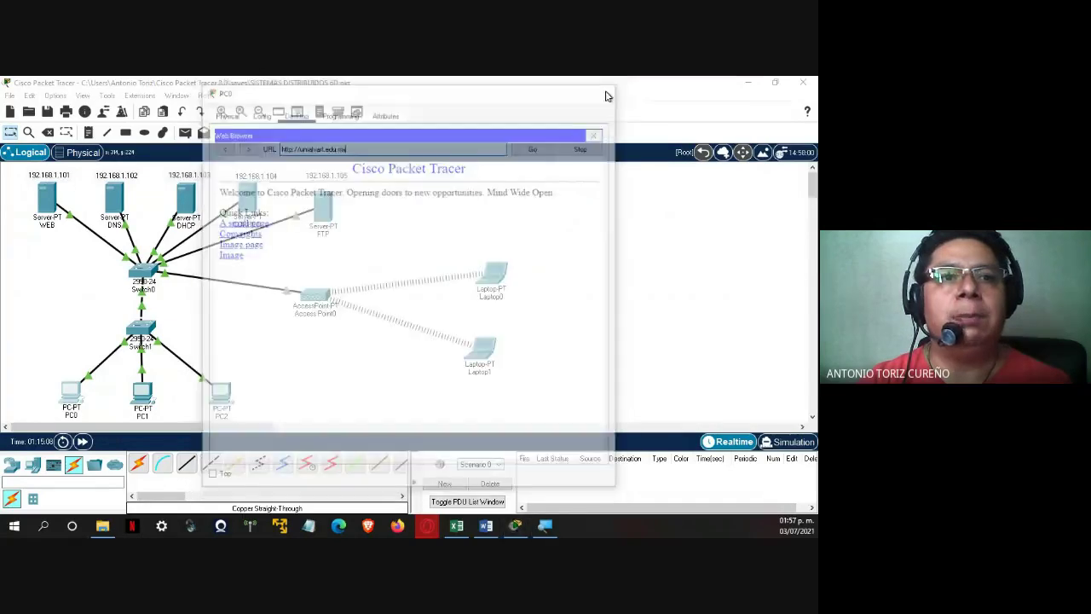
- Load unialvart.edu.mx in PC2's web browser
left_click(226, 400)
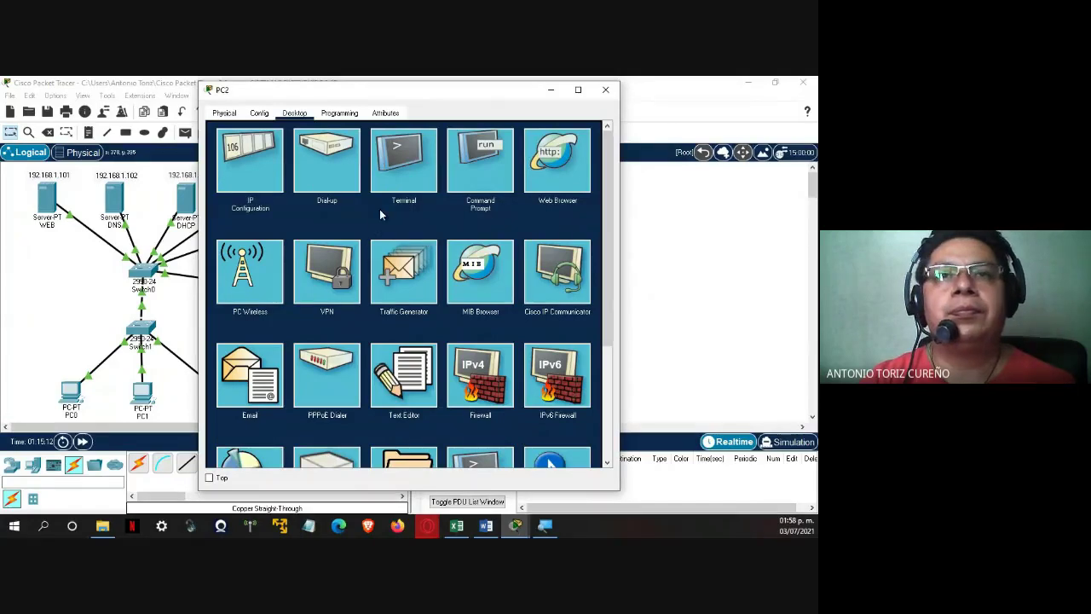
left_click(555, 154)
left_click(371, 148)
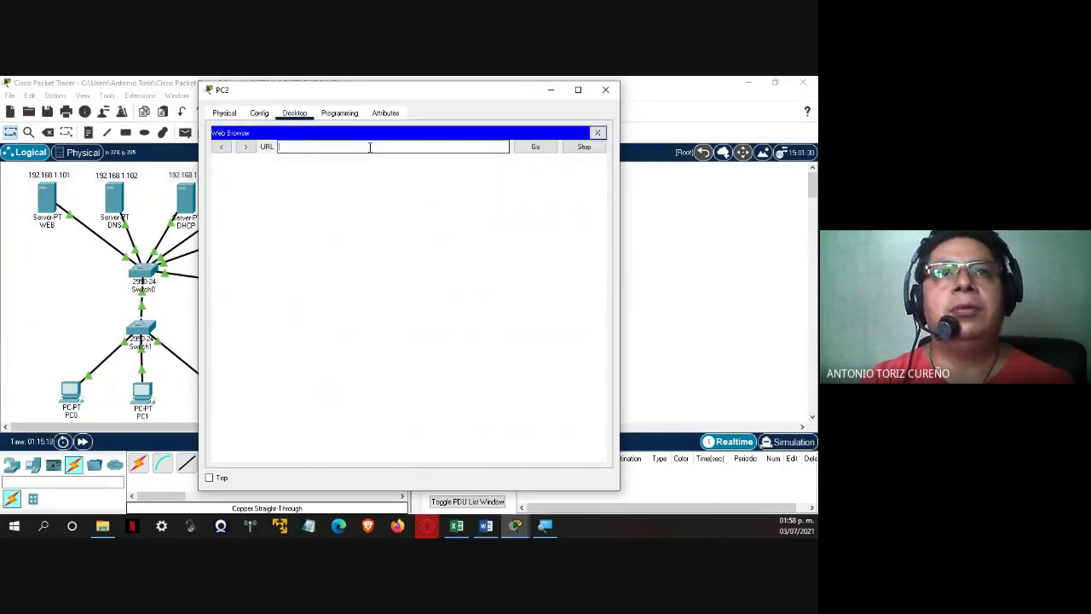
type("url.local")
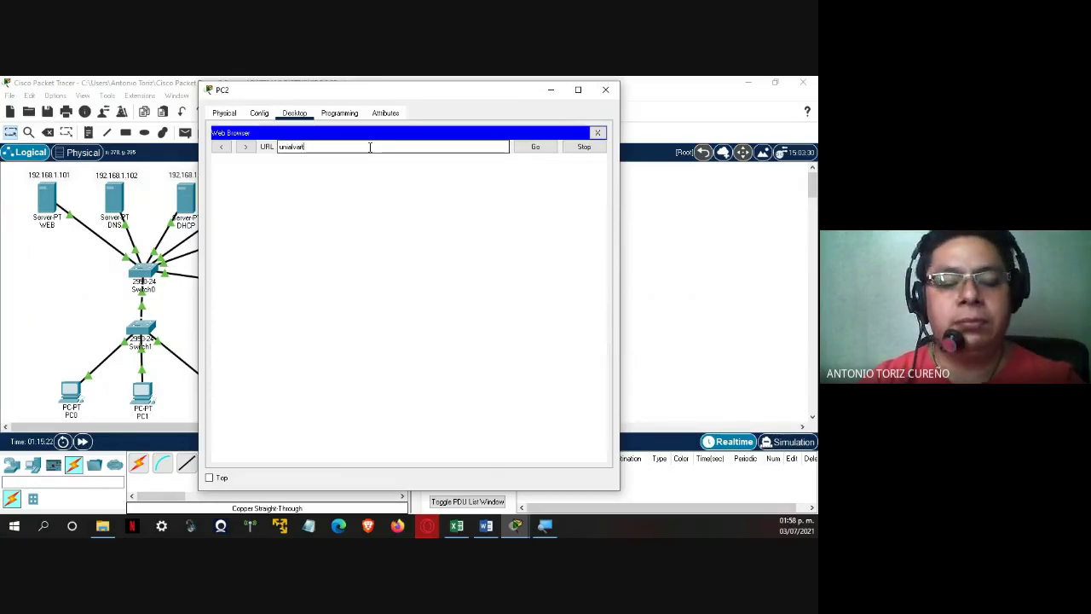
type(".edu.mx")
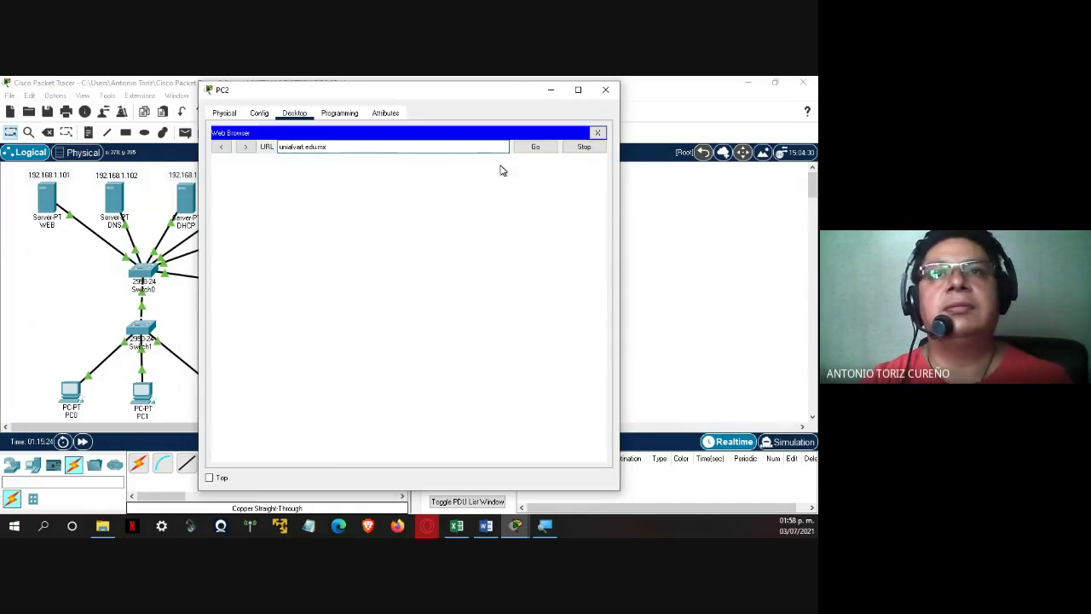
left_click(534, 146)
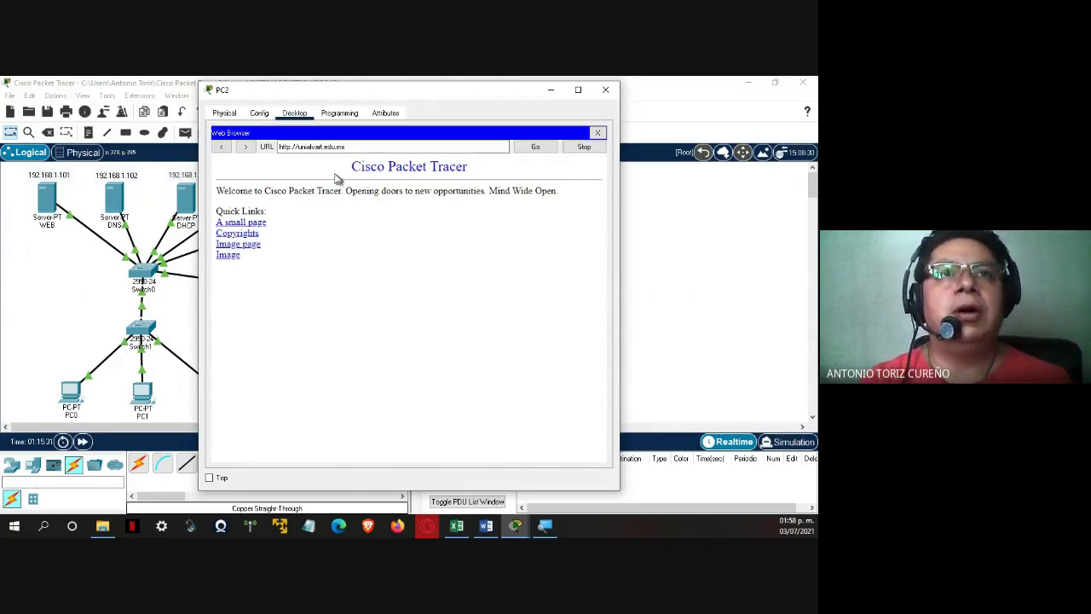
left_click(305, 148)
double_click(309, 147)
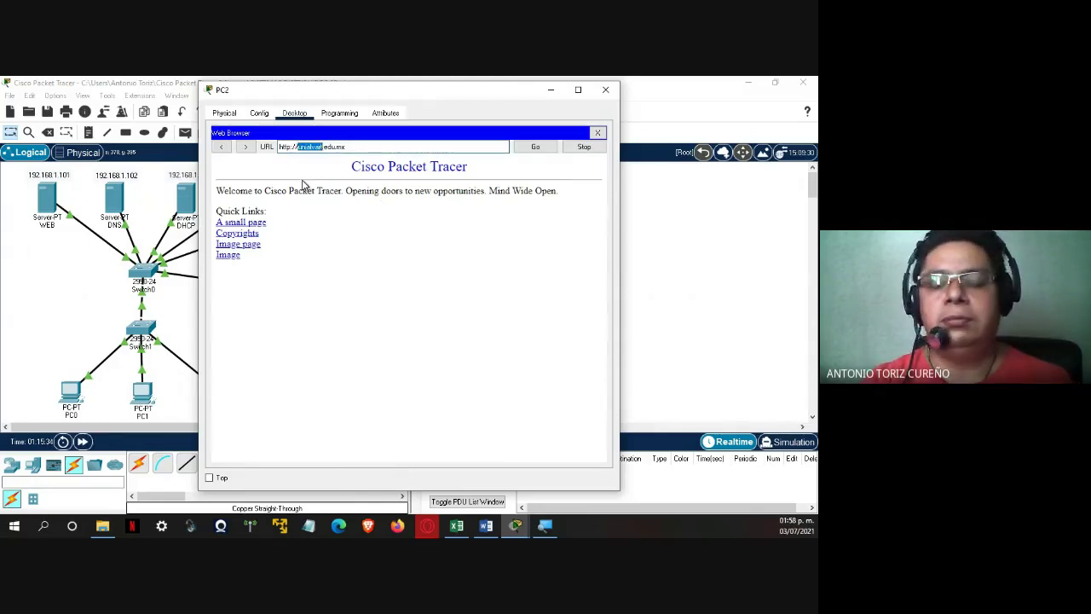
left_click(303, 147)
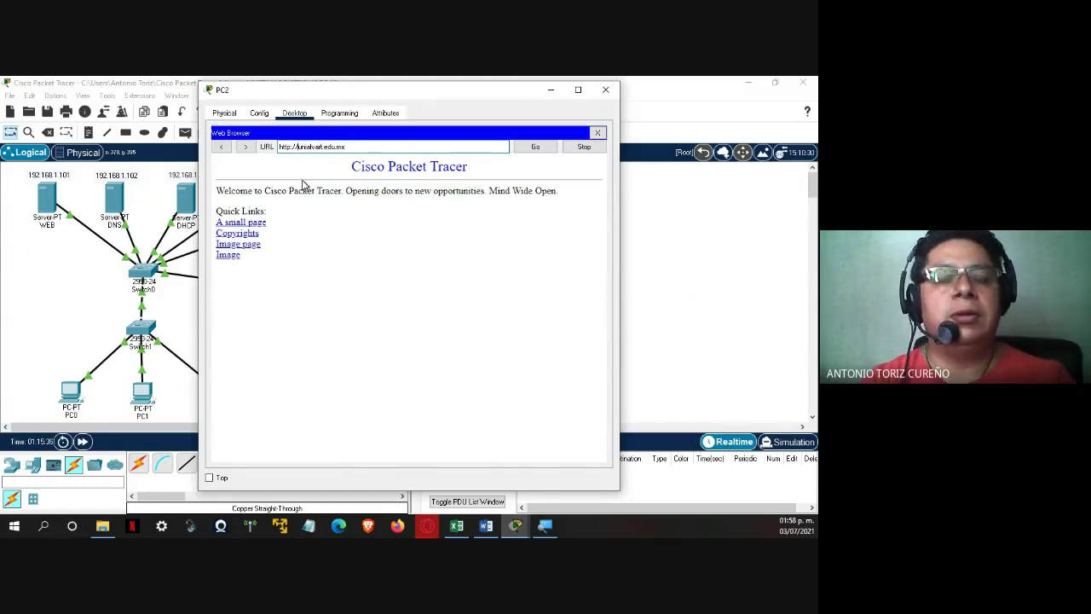
type("www.")
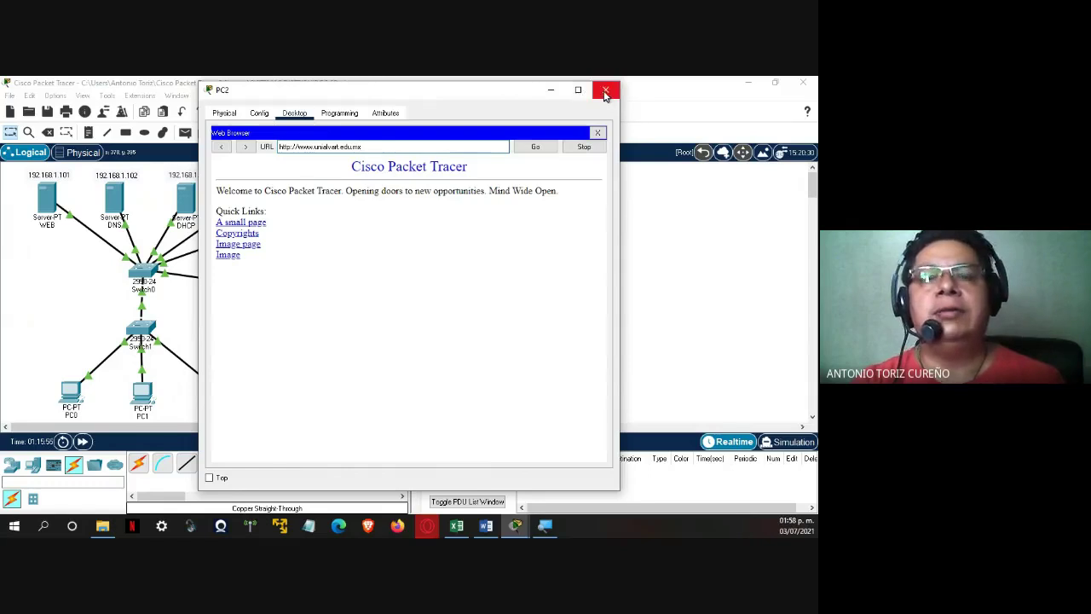
left_click(605, 91)
left_click(479, 364)
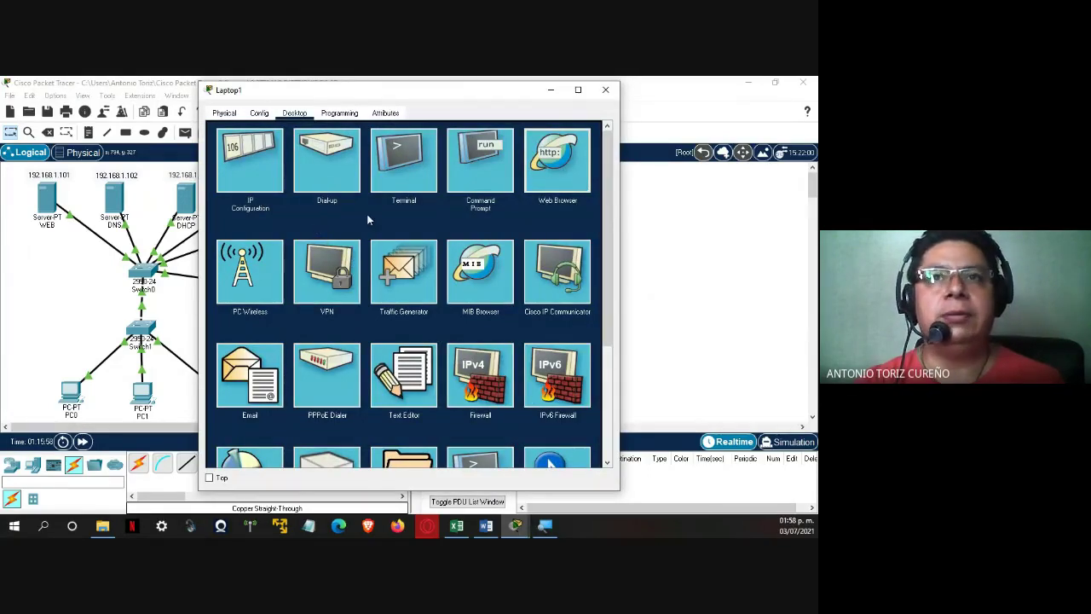
left_click(560, 157)
left_click(348, 146)
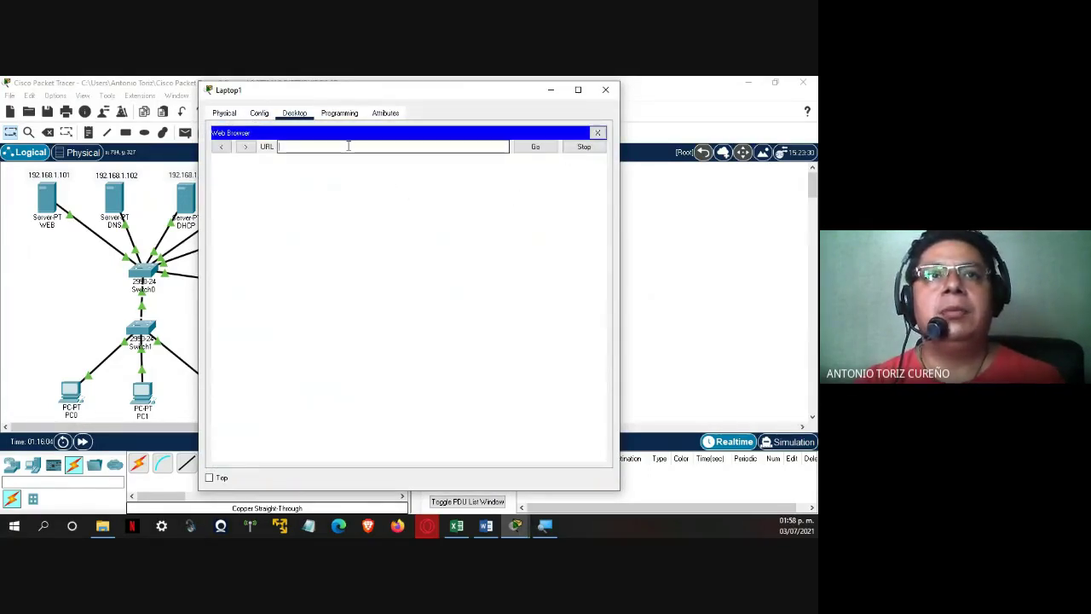
type("unalvart")
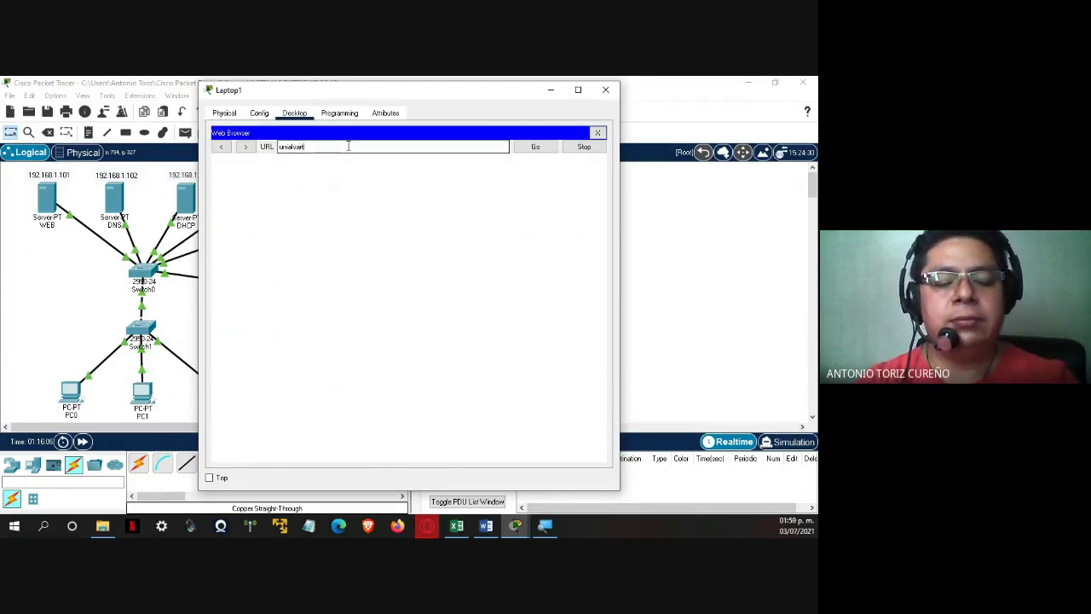
type(".edu.mx")
key("Return")
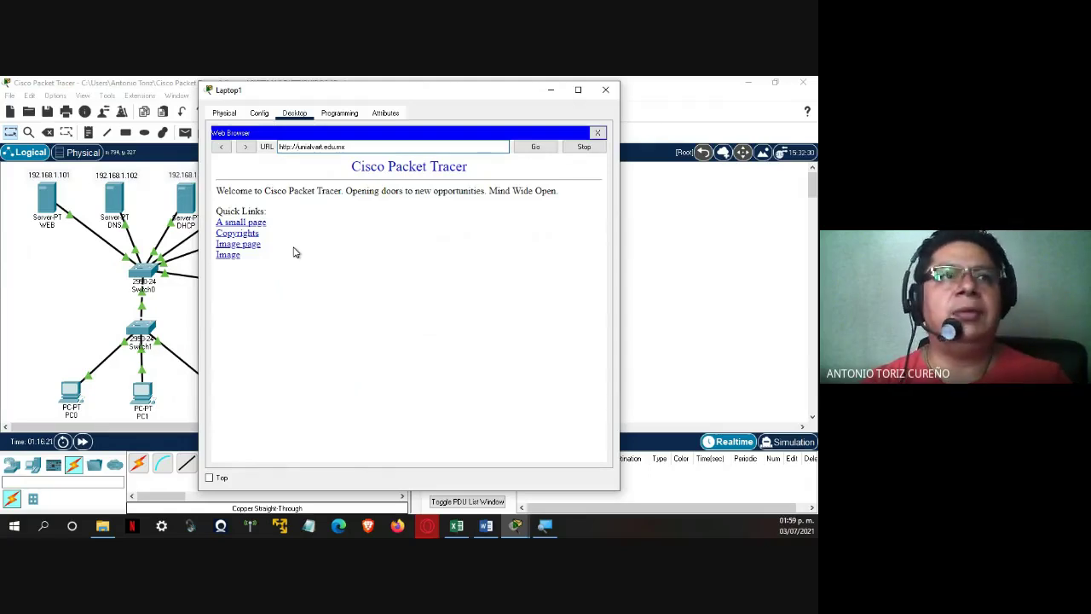
type("www.")
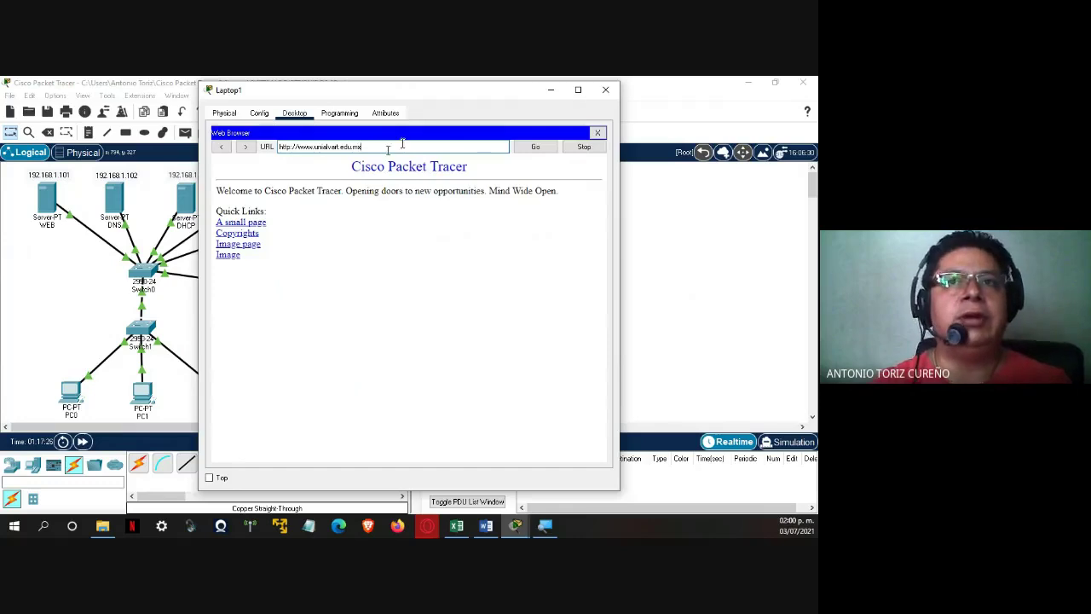
- Close Laptop1's window and reopen PC0's configuration window
left_click(605, 90)
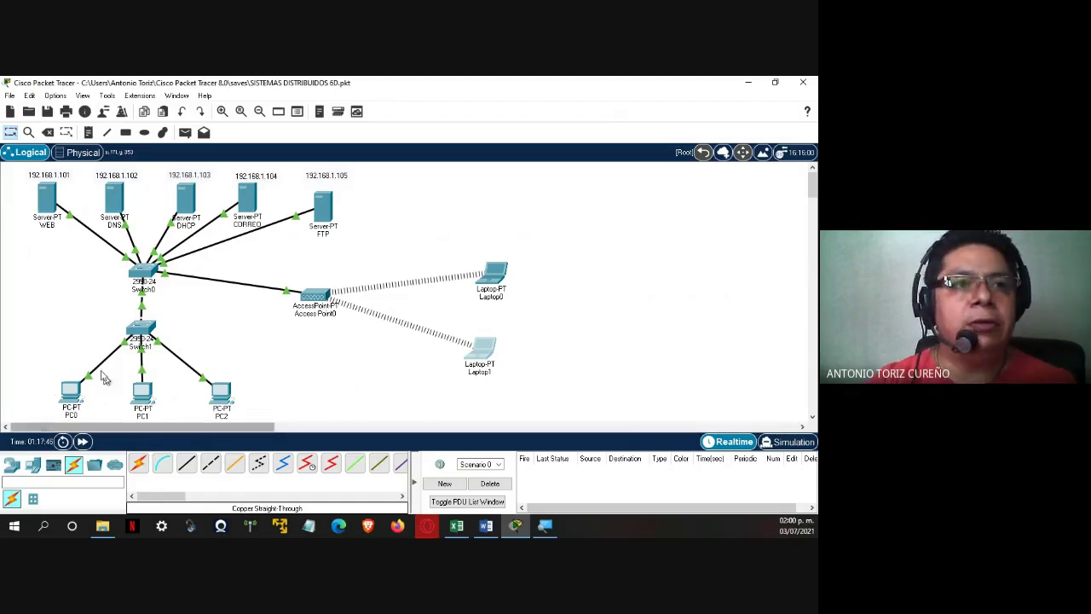
mouse_move(80, 405)
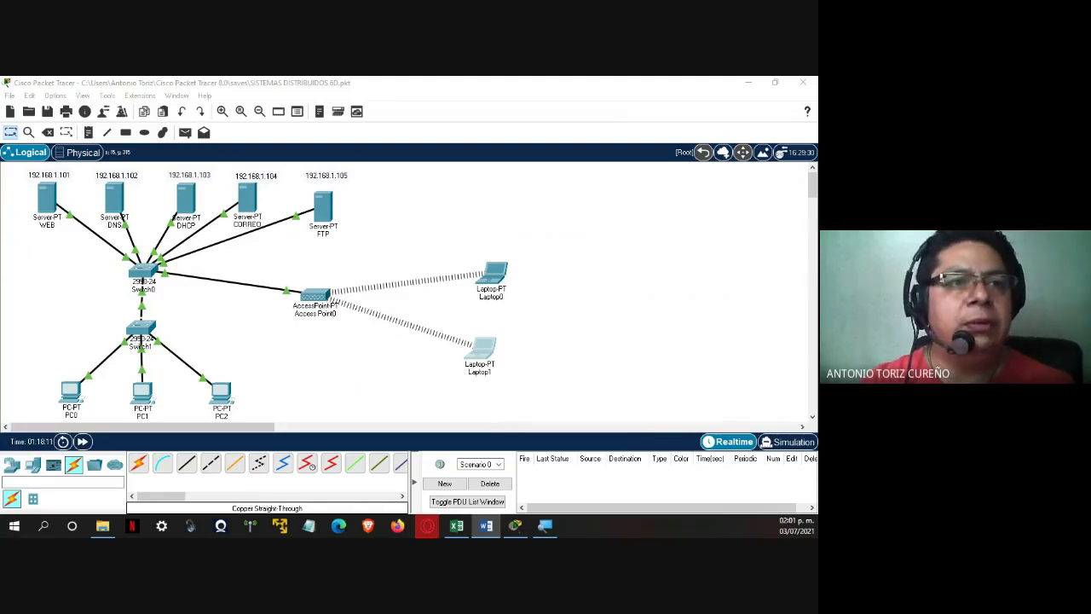
left_click(67, 401)
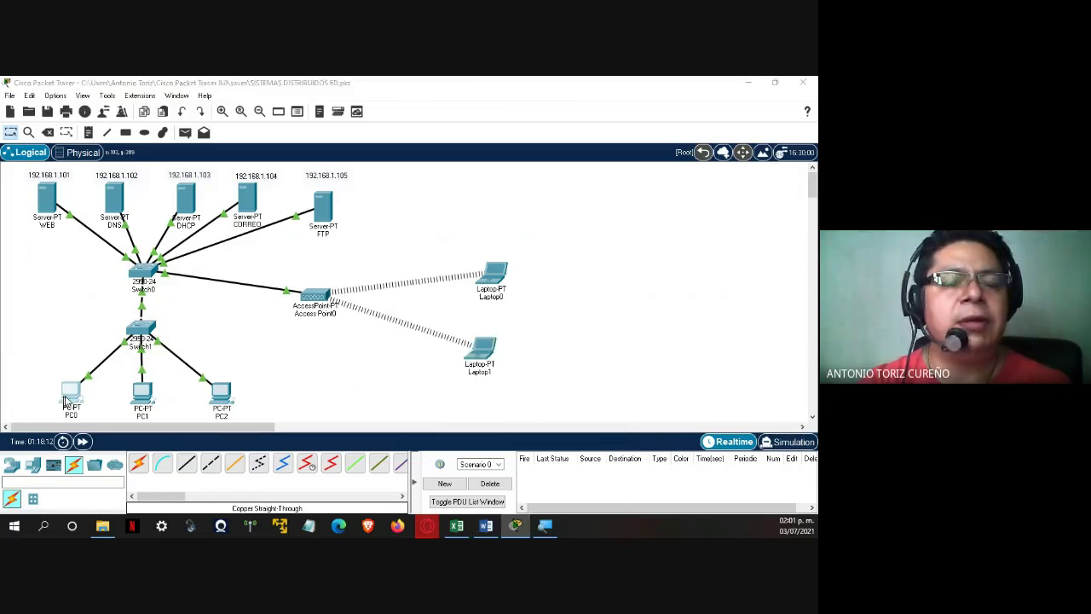
left_click(66, 401)
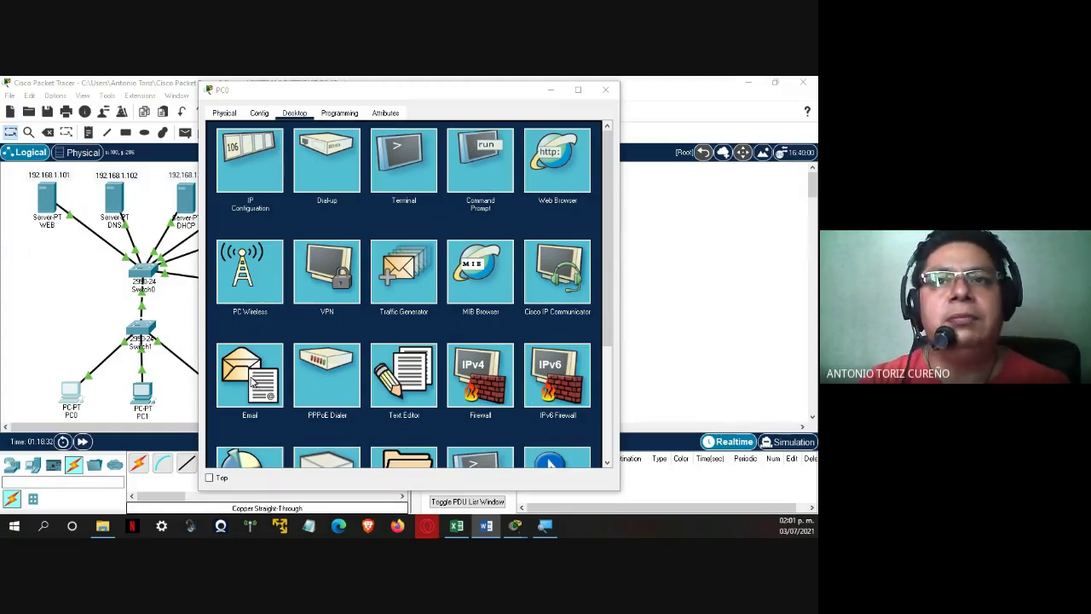
- In PC0's email client, enter the user's full name and e-mail address
left_click(252, 382)
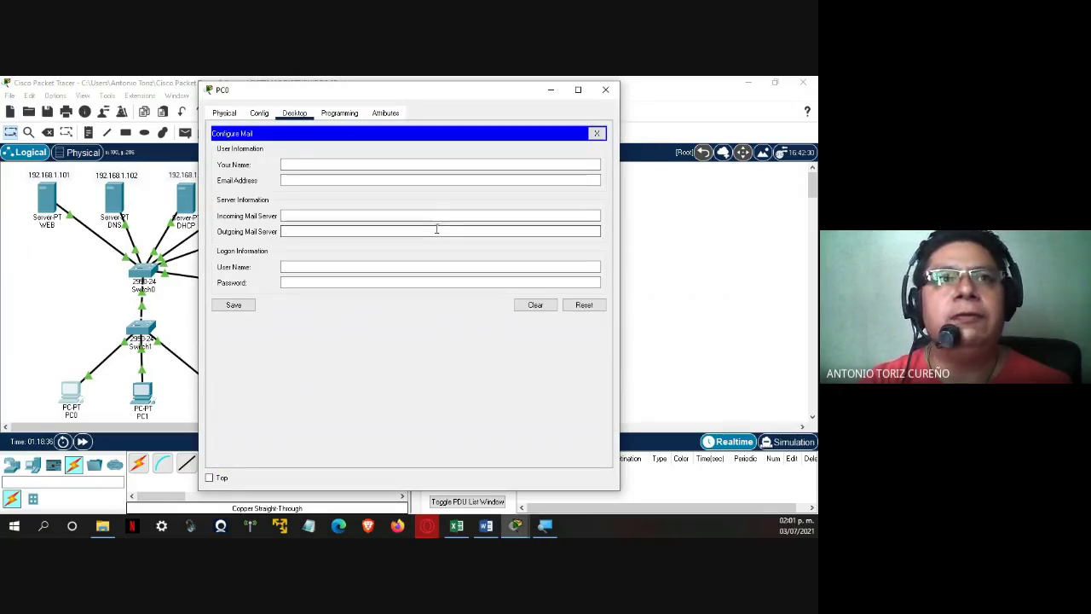
left_click(341, 164)
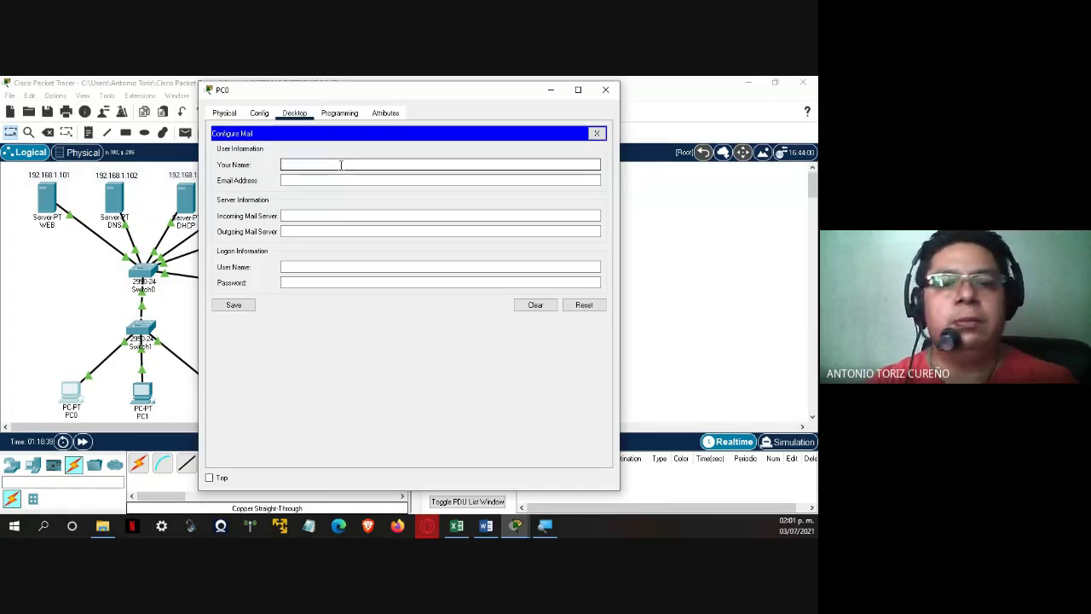
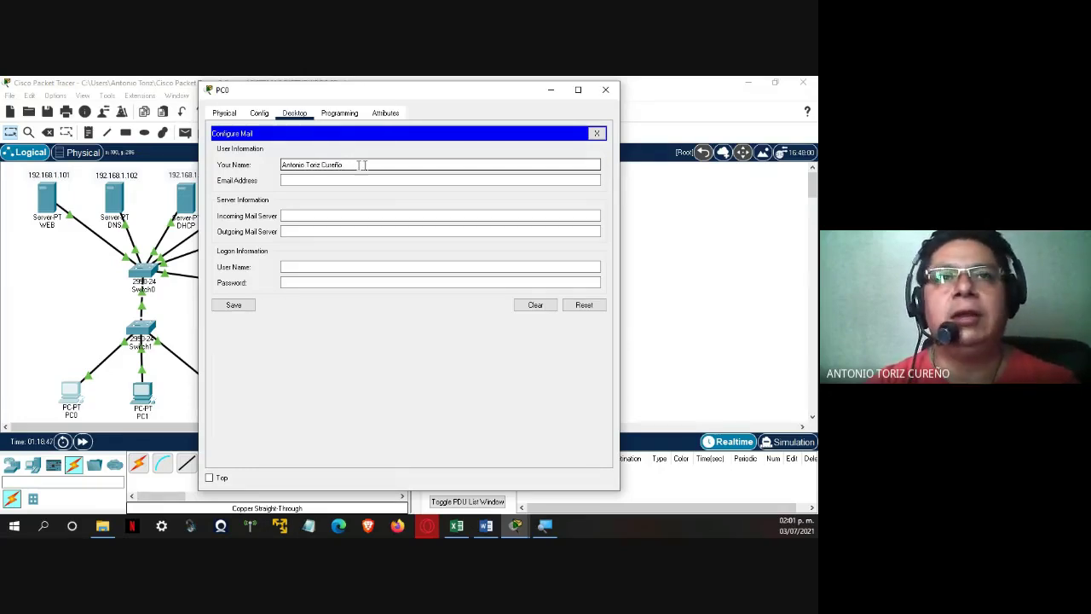
left_click(381, 177)
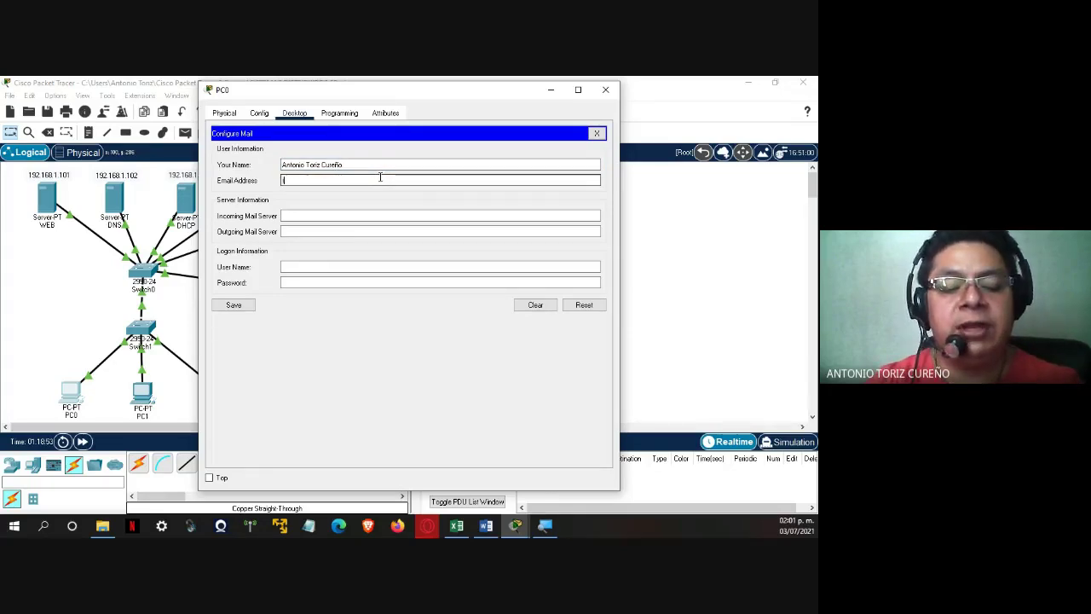
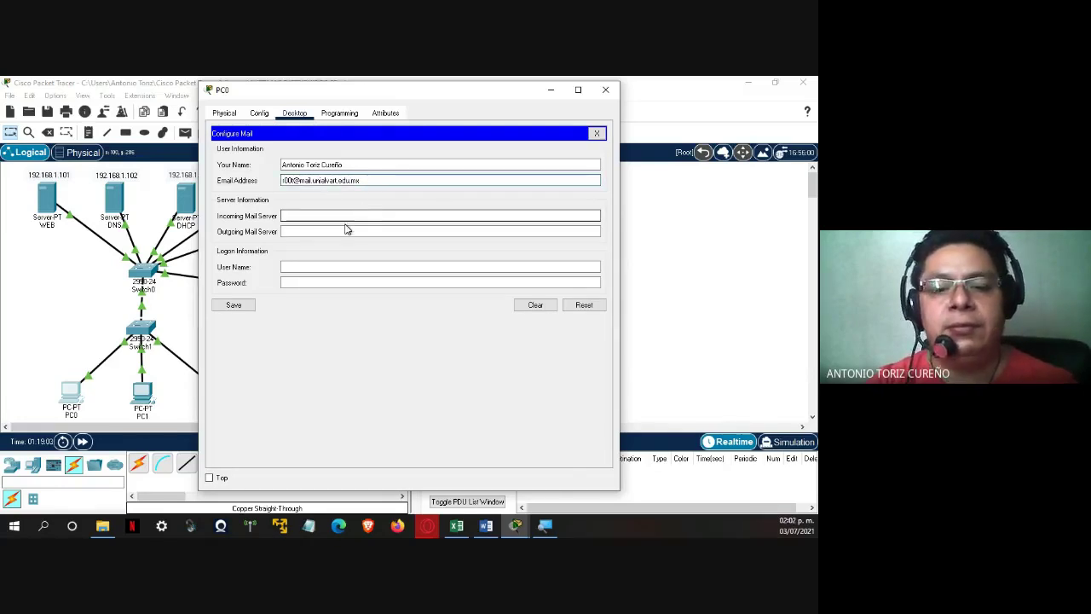
- Set mail.unialvart.edu.mx as the incoming and outgoing server, then enter the login user name and password
left_click(312, 216)
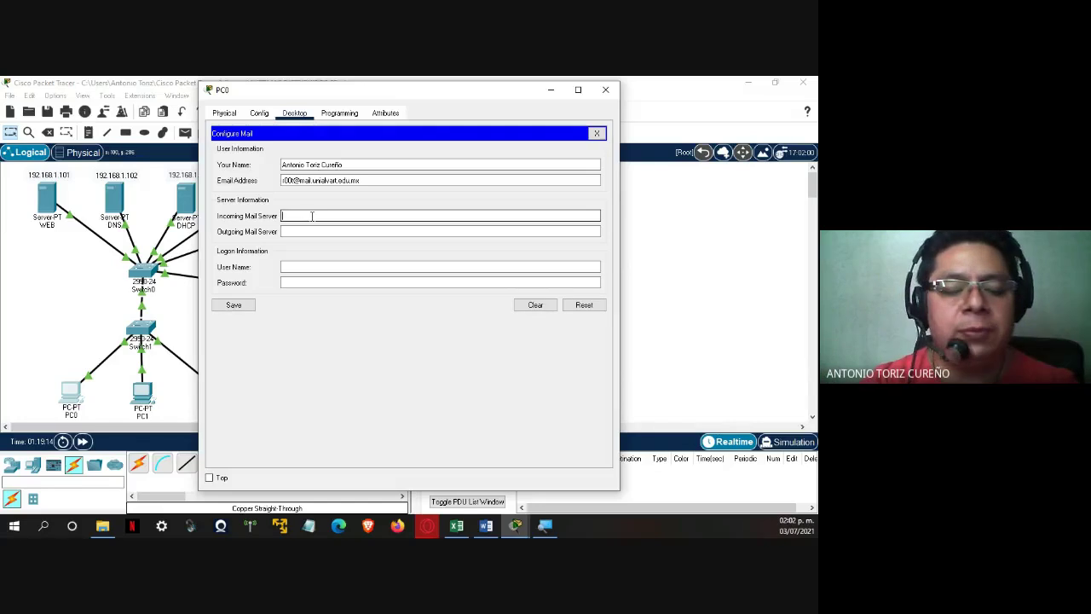
type("mail.uni")
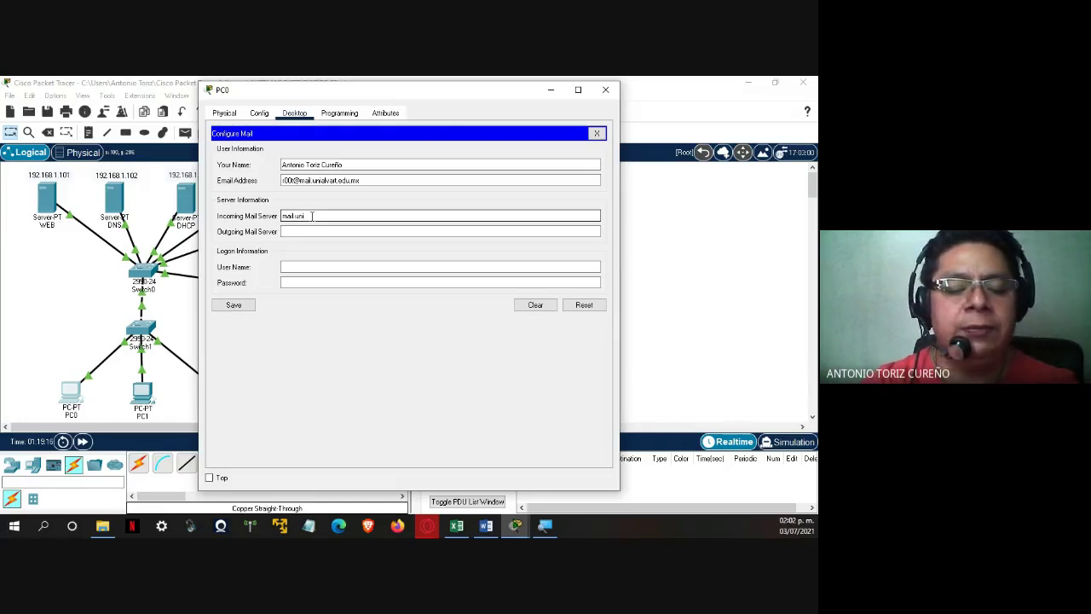
type("a")
type("lvart")
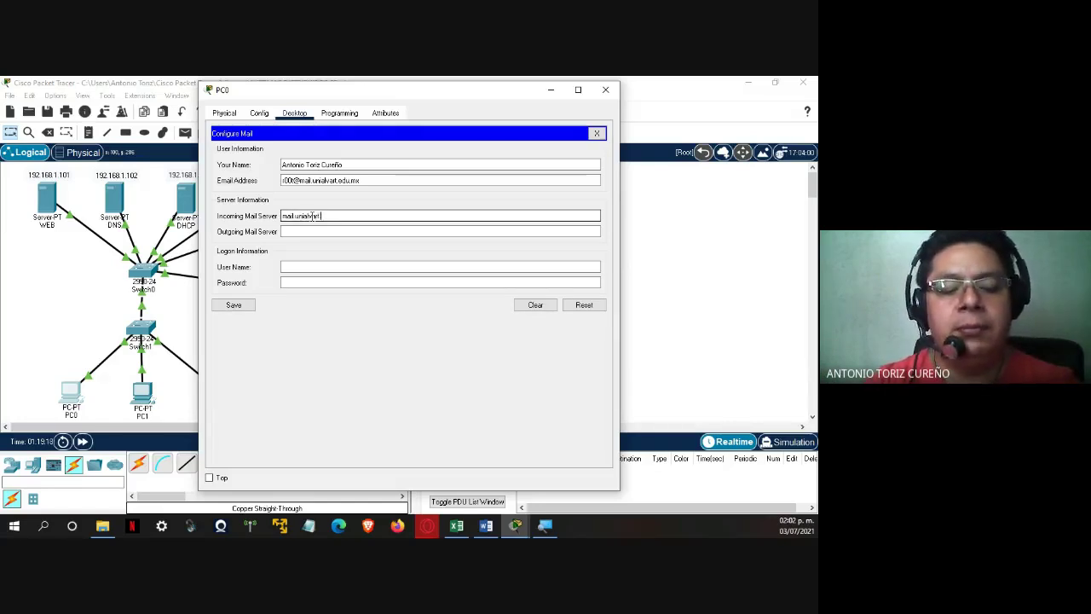
type(".edu.mx")
key("Tab")
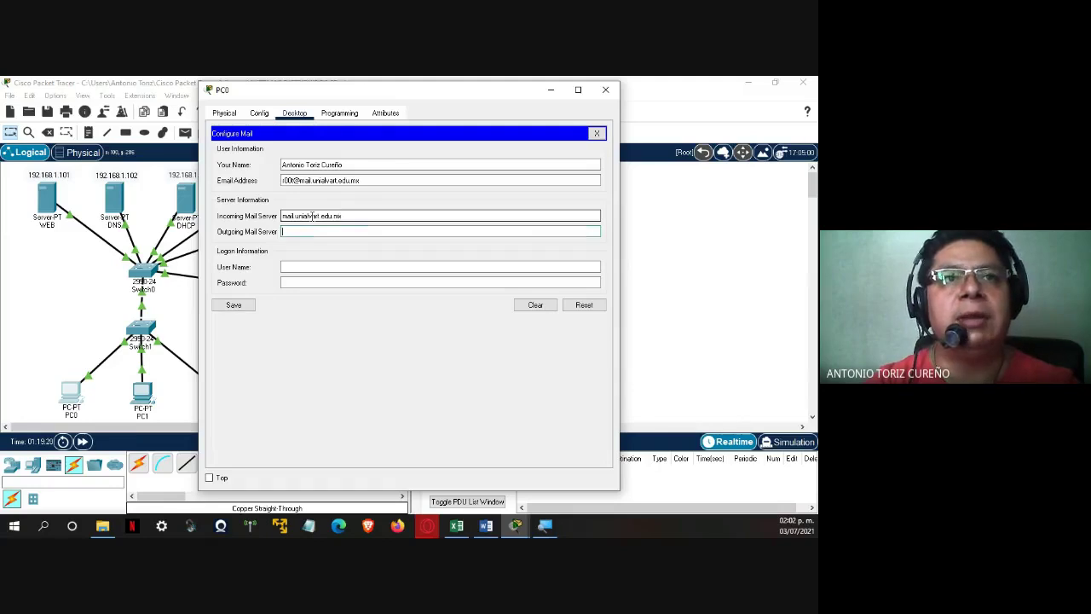
type("mail")
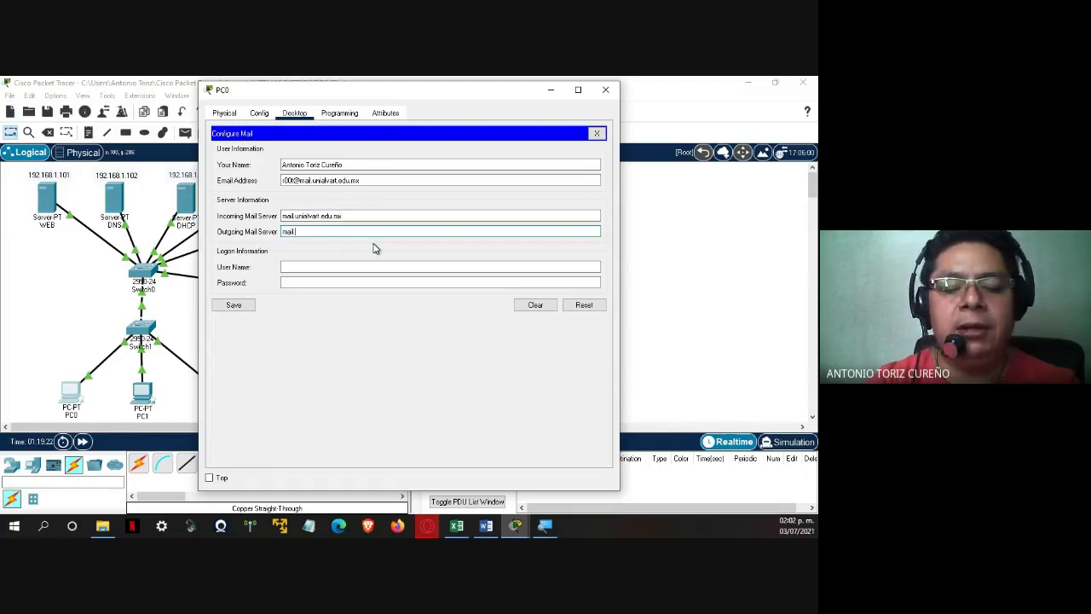
type(".unialvart.e")
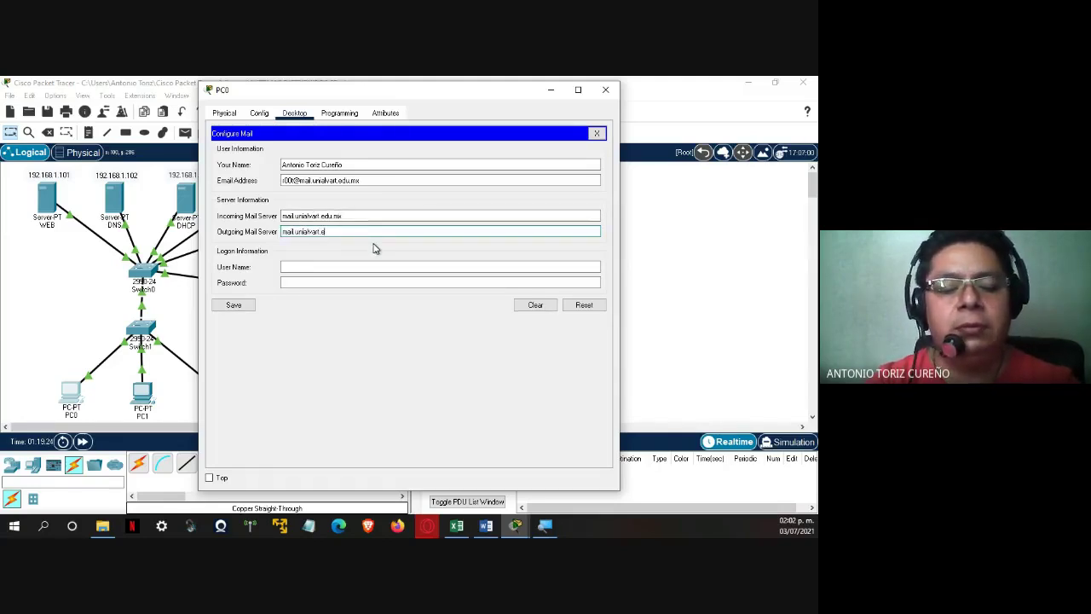
type("du.mx")
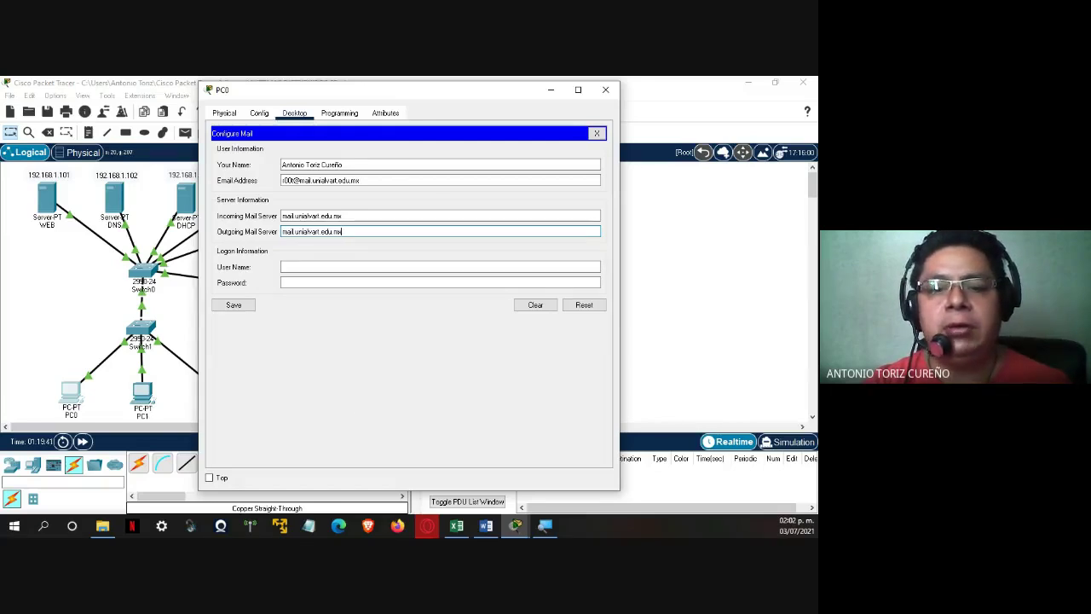
left_click(326, 266)
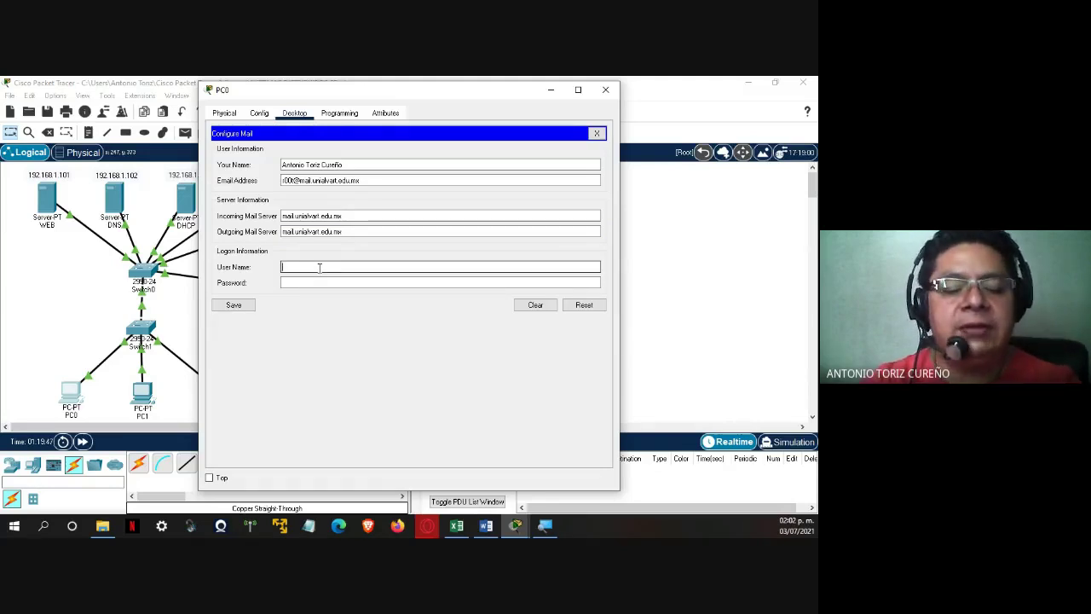
type("t00t")
key("Tab")
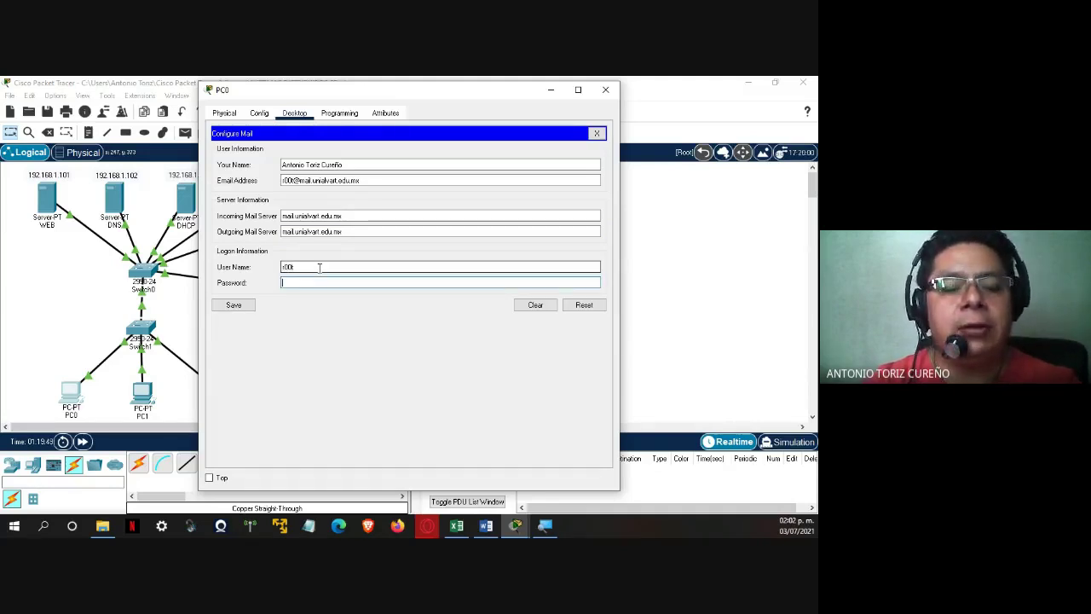
type("t00t")
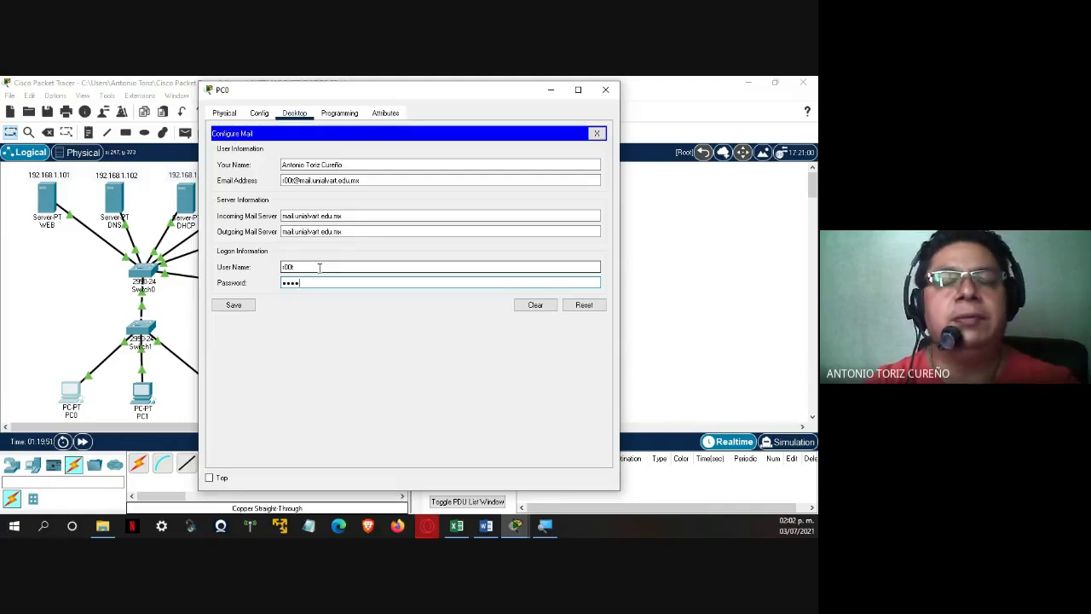
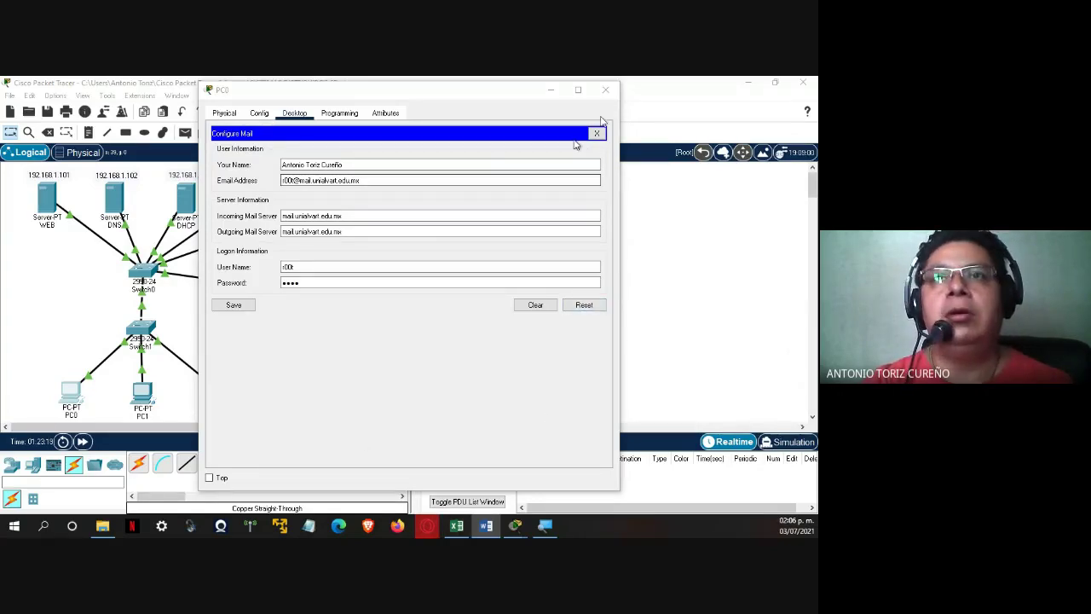
- Close PC0 and start PC1's email setup with a display name and e-mail address
left_click(605, 90)
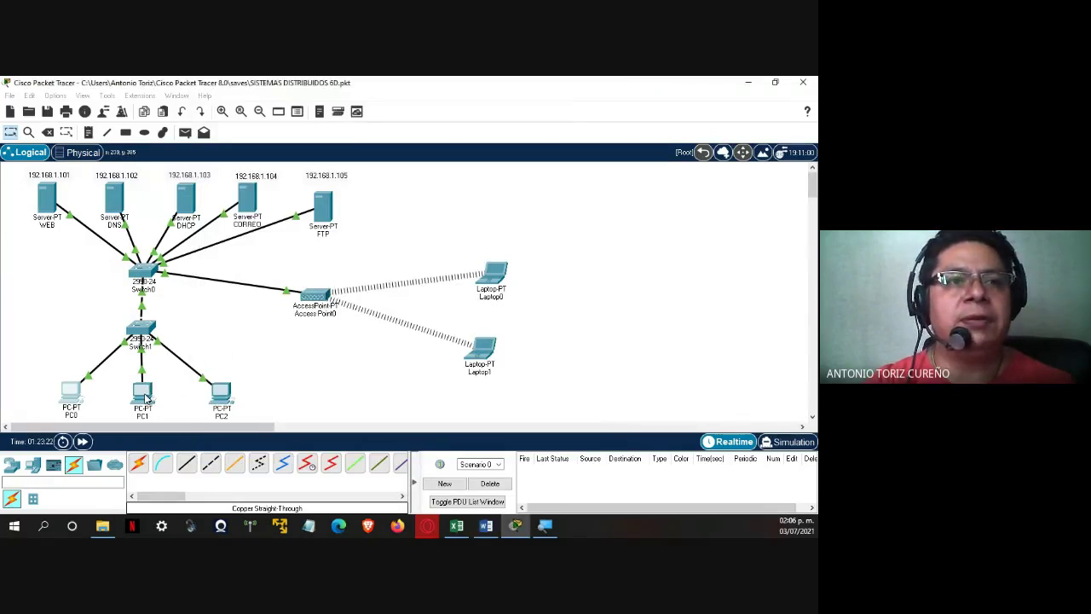
left_click(144, 394)
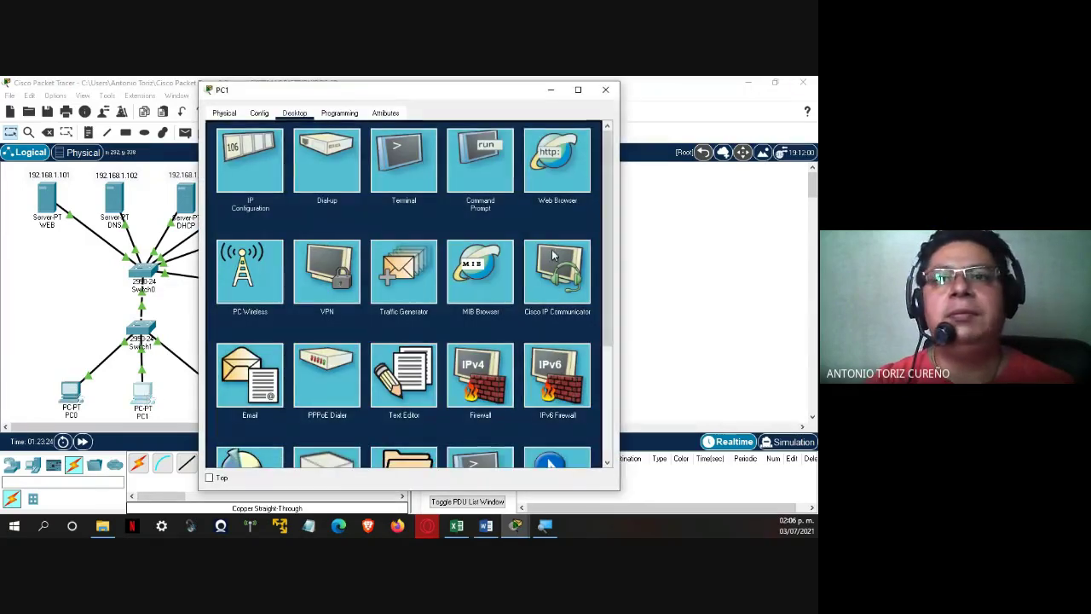
left_click(260, 385)
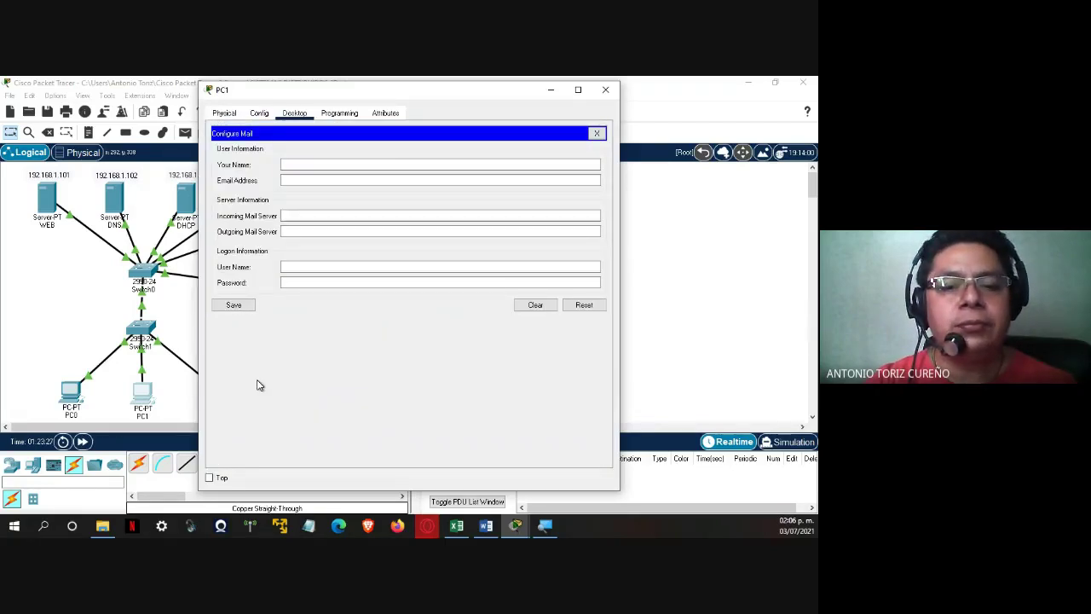
left_click(293, 163)
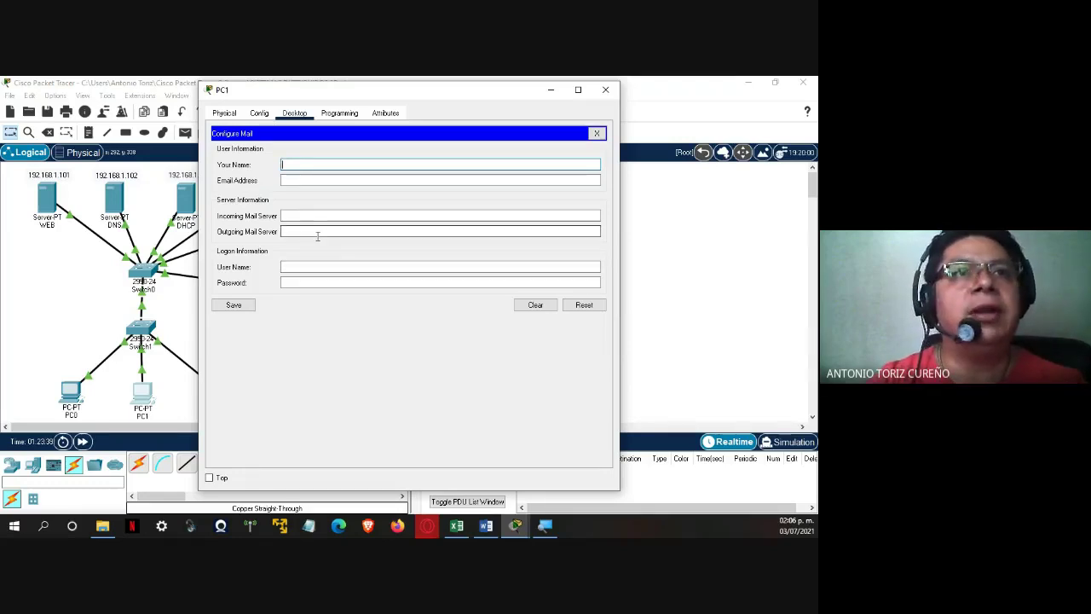
type("YAYO")
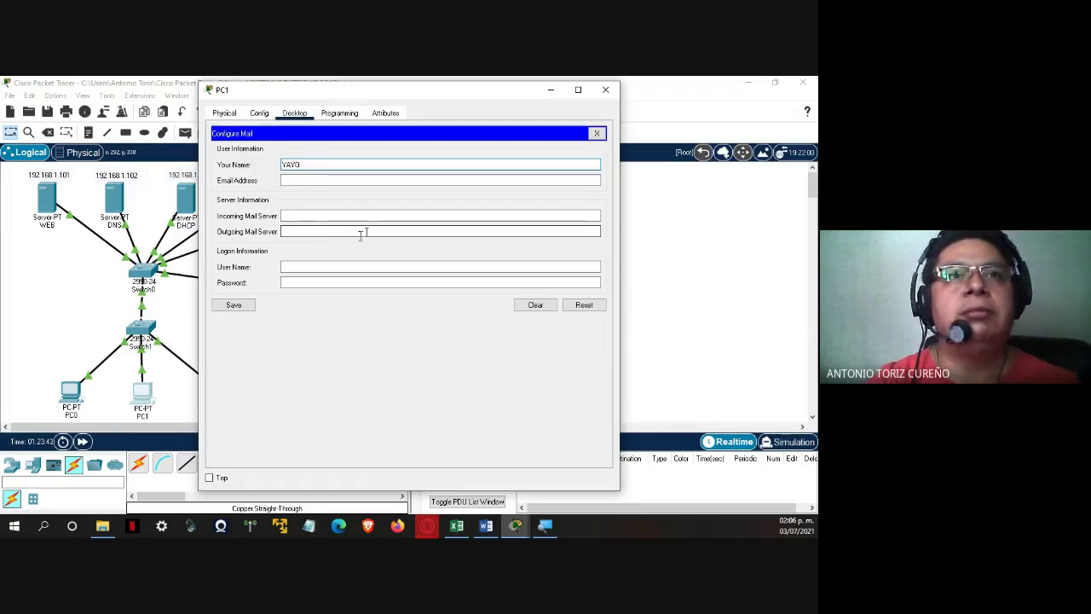
left_click(321, 178)
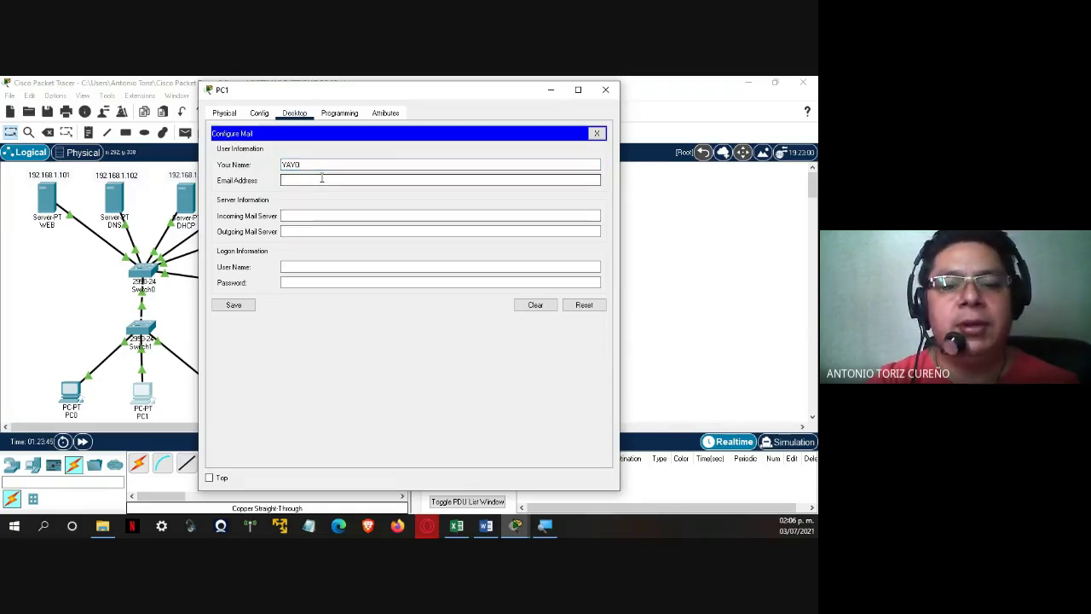
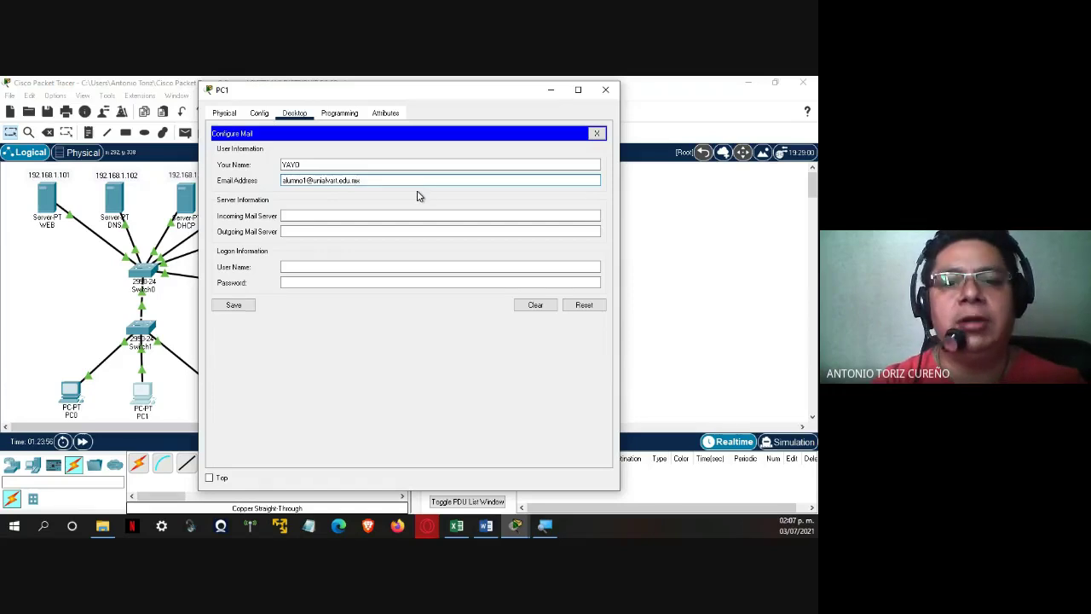
- Set mail.unialvart.edu.mx as incoming and outgoing server, add the user name and password, and save
left_click(371, 215)
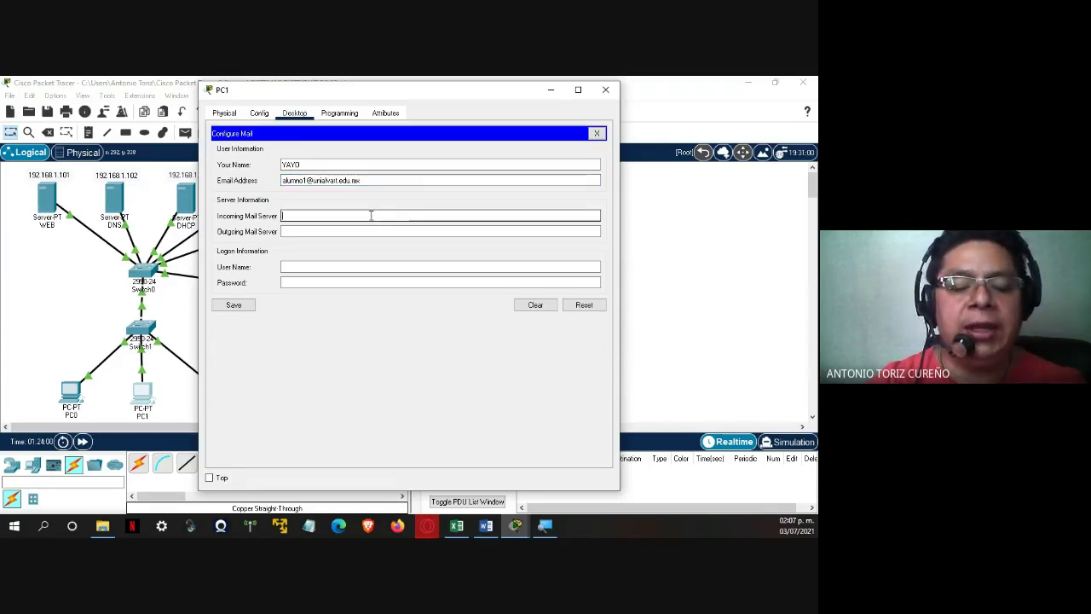
type("mail")
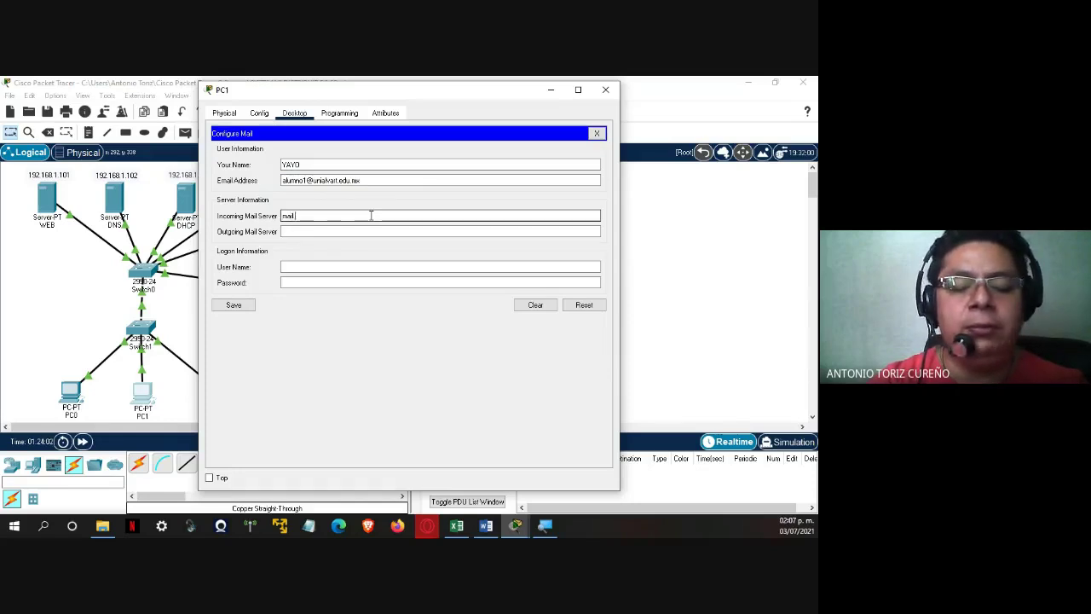
type(".unialvart.ed")
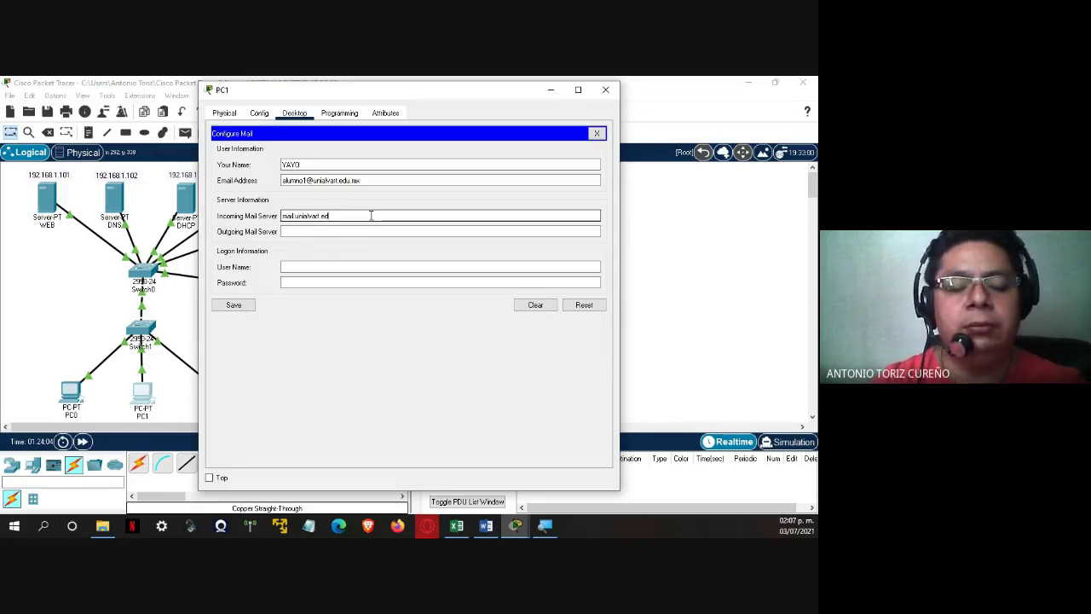
type("u.mx")
key("Tab")
type("mai")
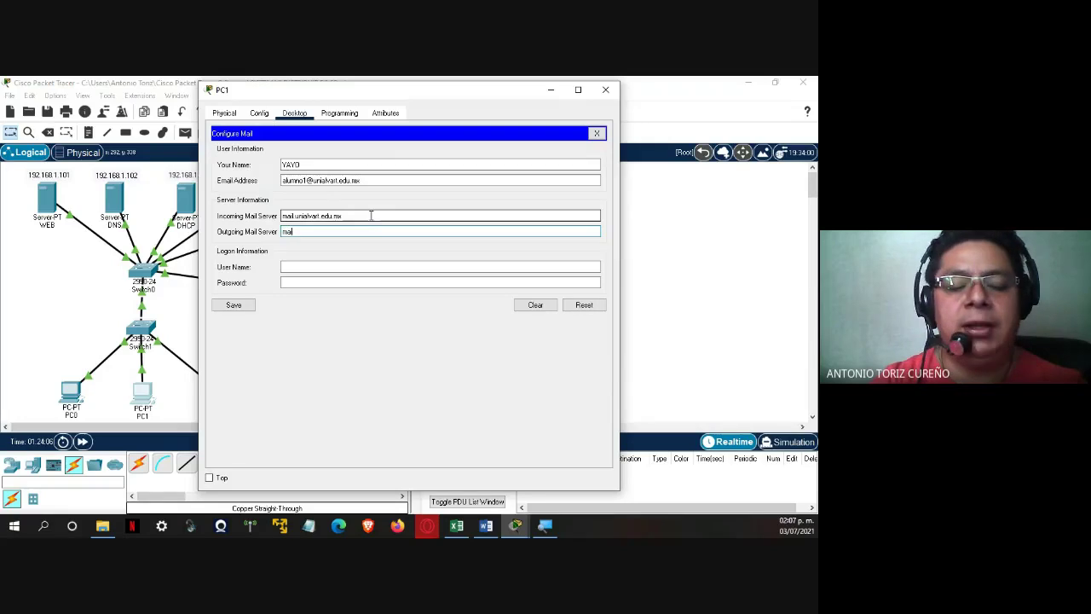
type("l.unialvart.e")
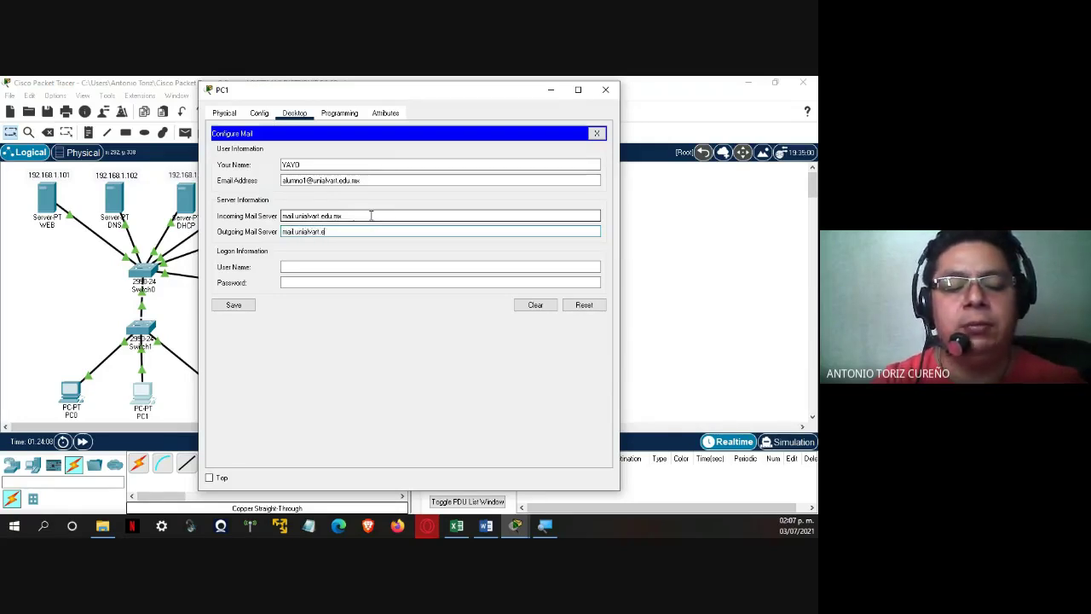
type("du.mx")
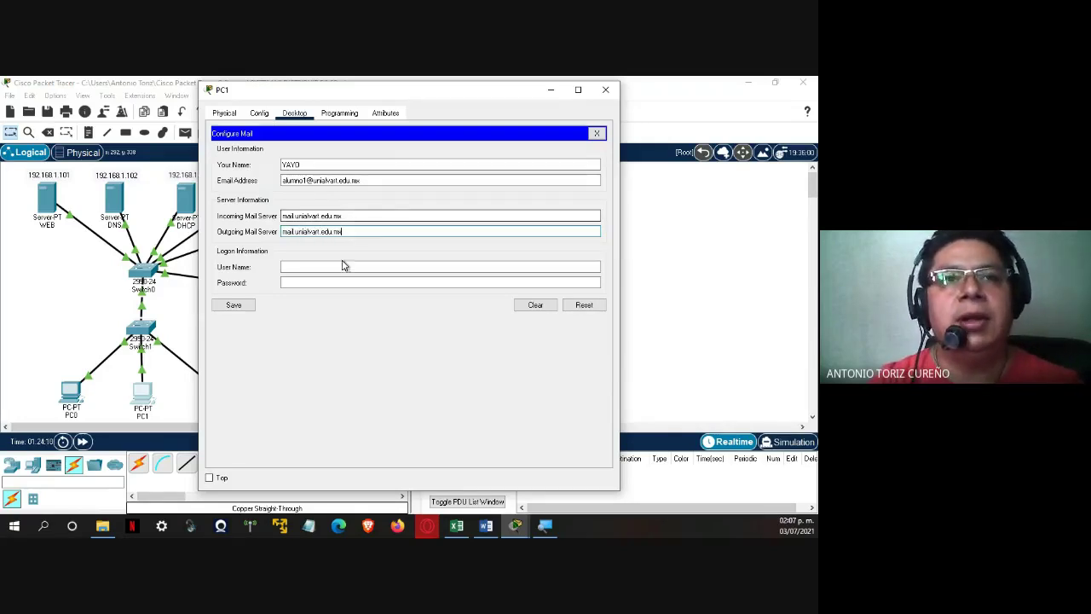
left_click(341, 266)
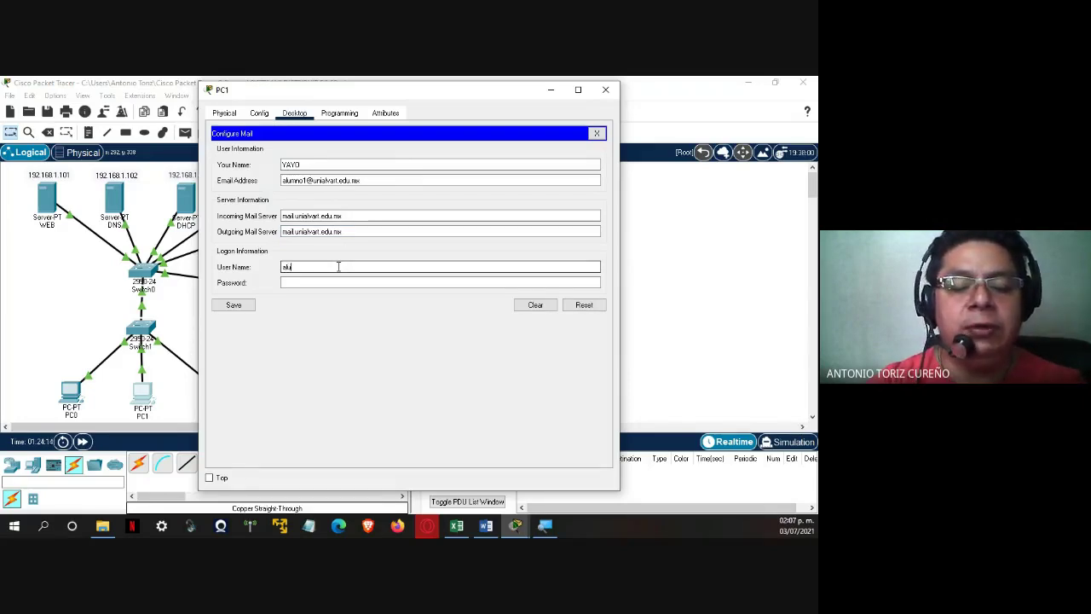
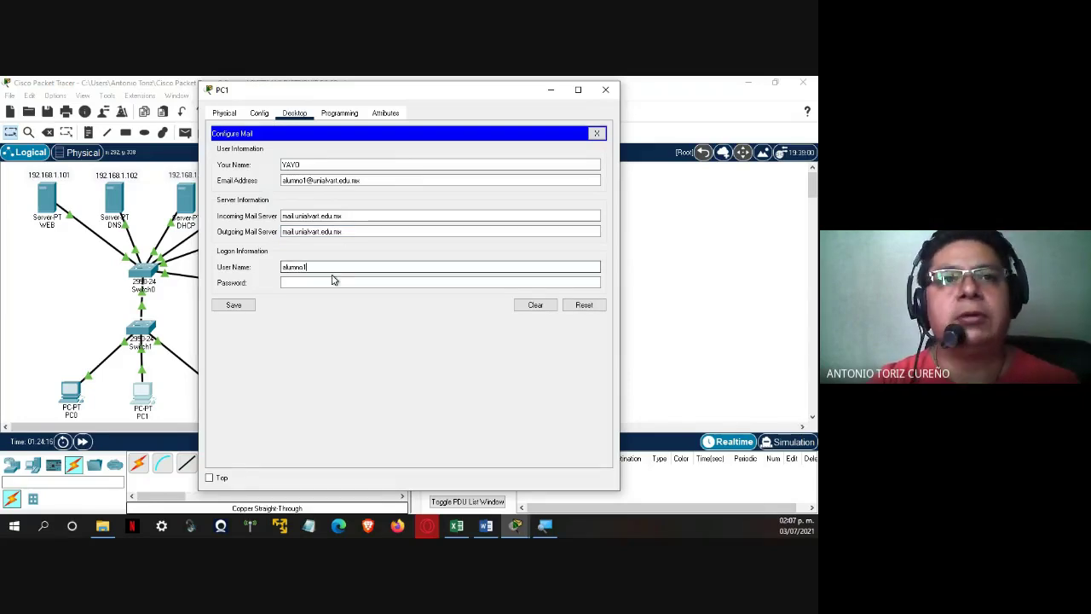
left_click(329, 283)
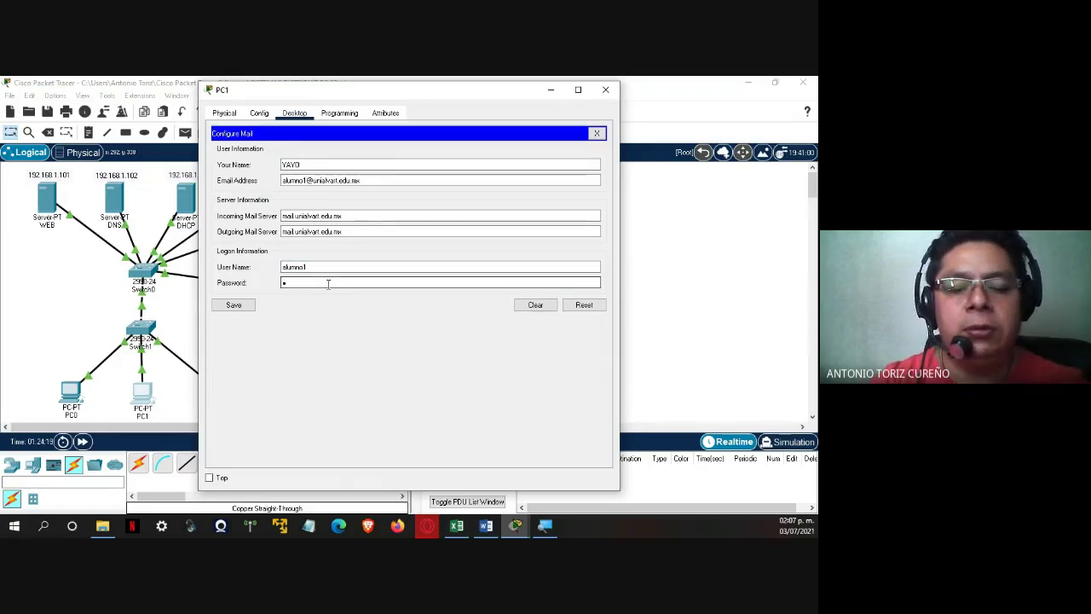
type("12345678")
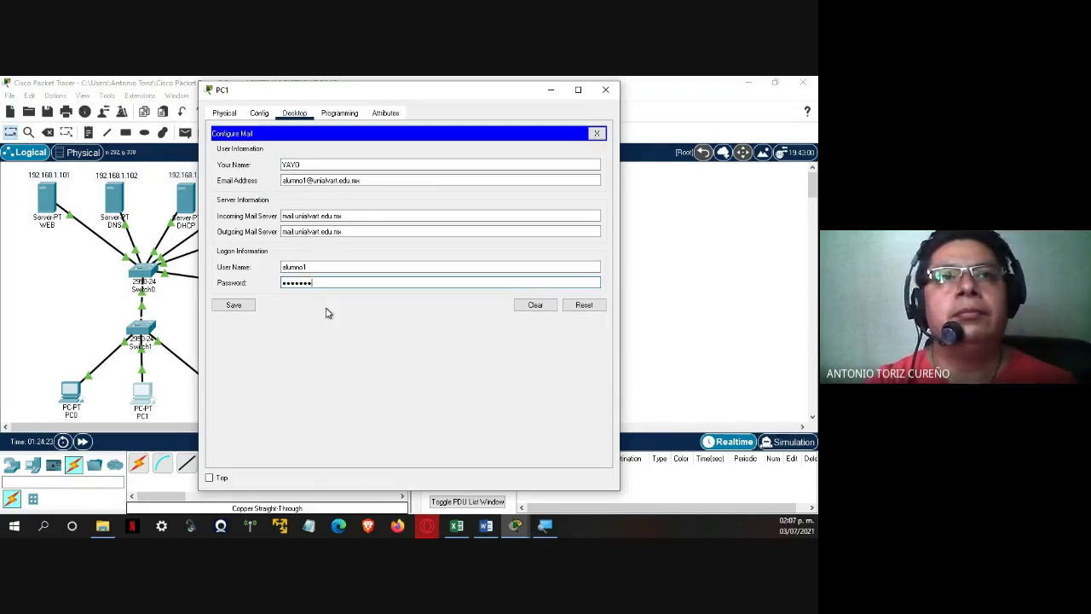
left_click(239, 307)
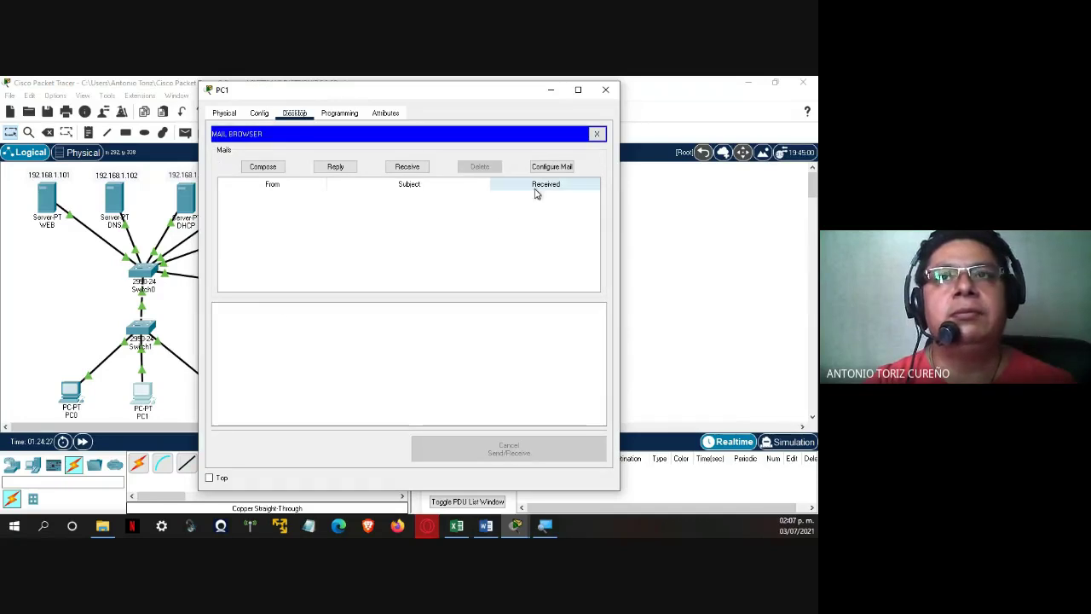
- Switch to PC0's email setup and enter its display name, e-mail address and incoming server
left_click(604, 91)
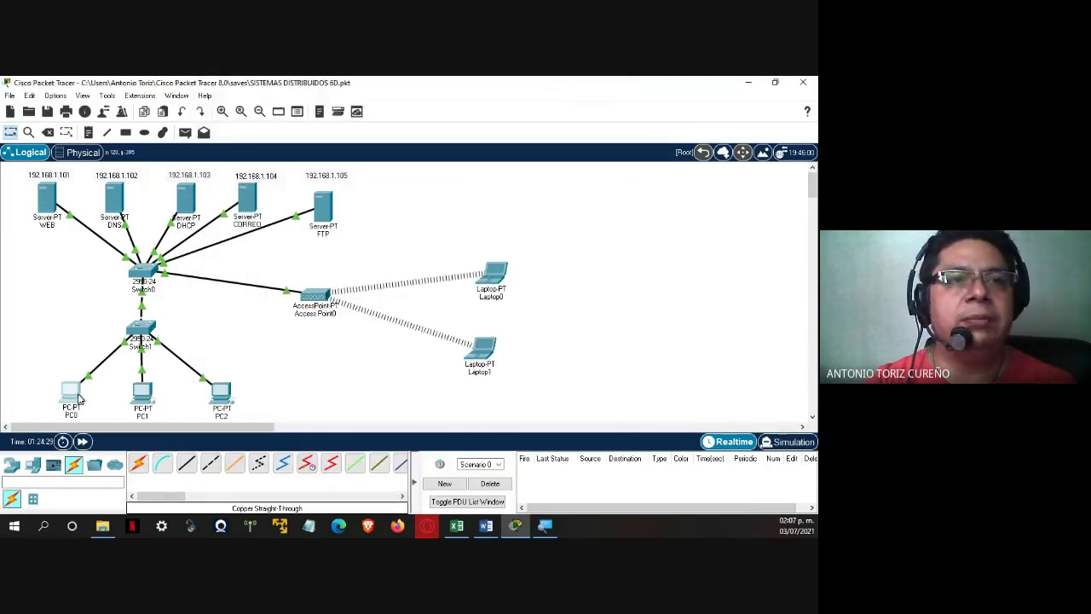
left_click(77, 397)
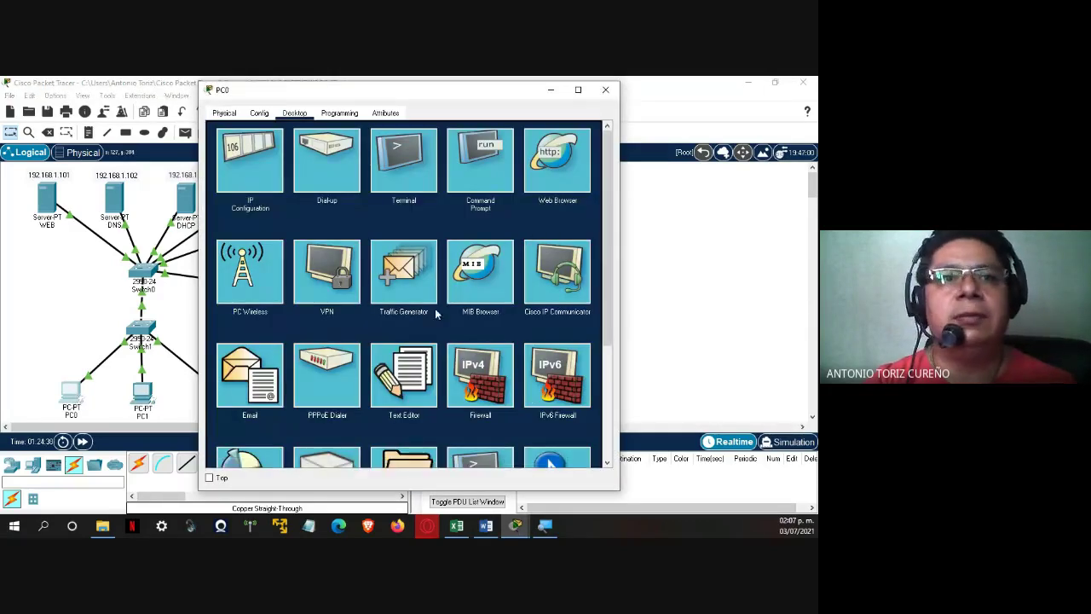
left_click(248, 387)
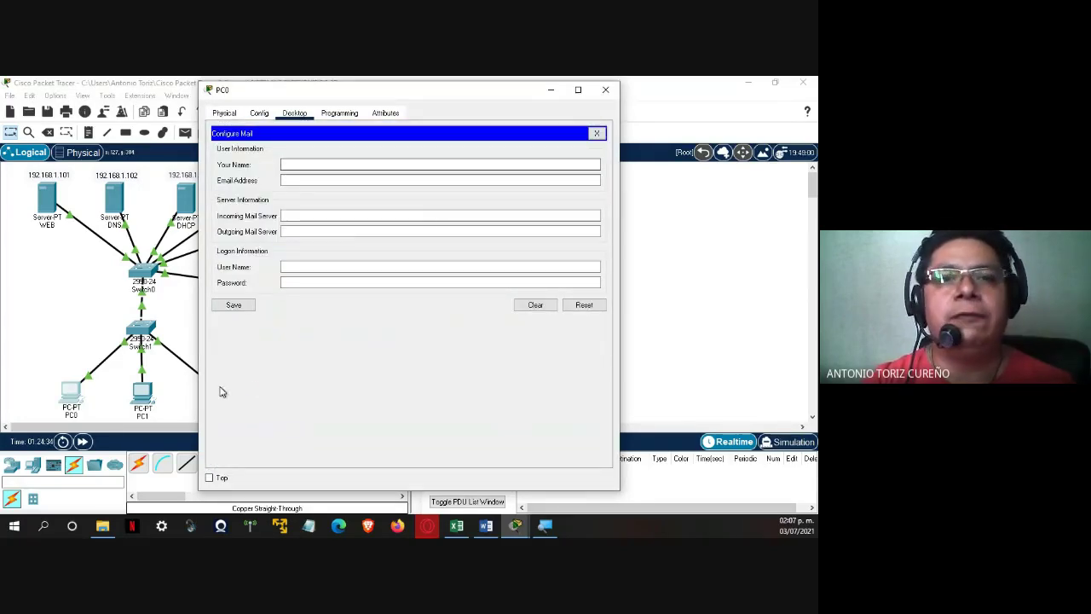
key("alt+Tab")
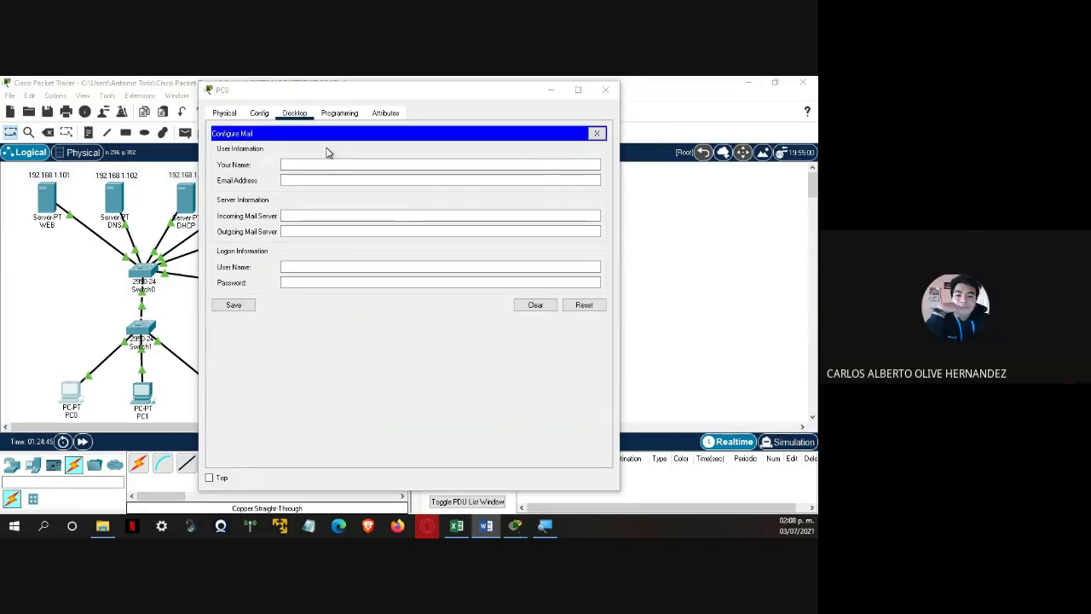
left_click(325, 164)
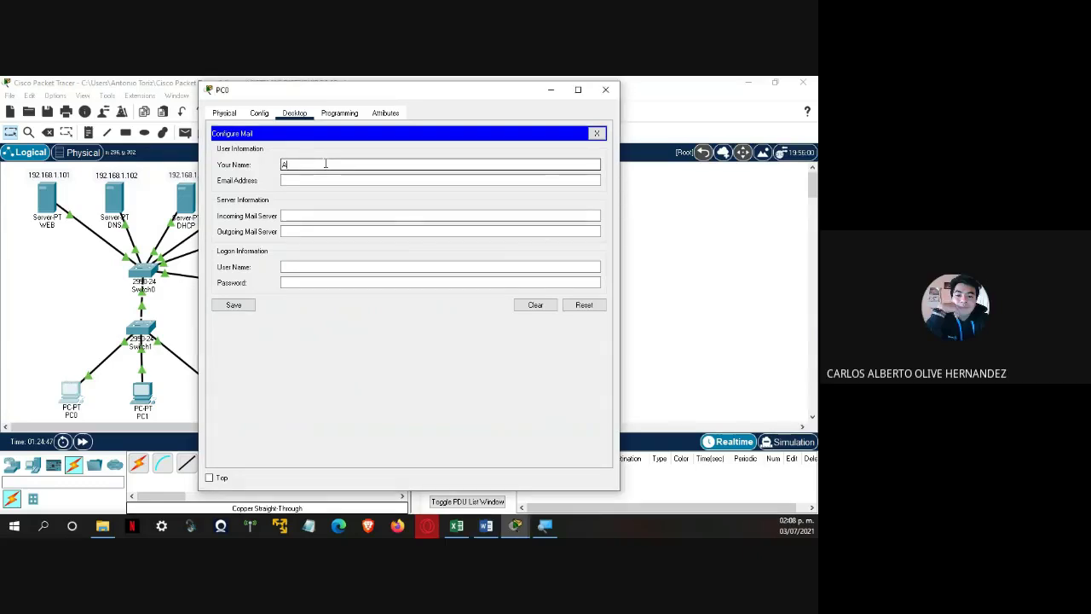
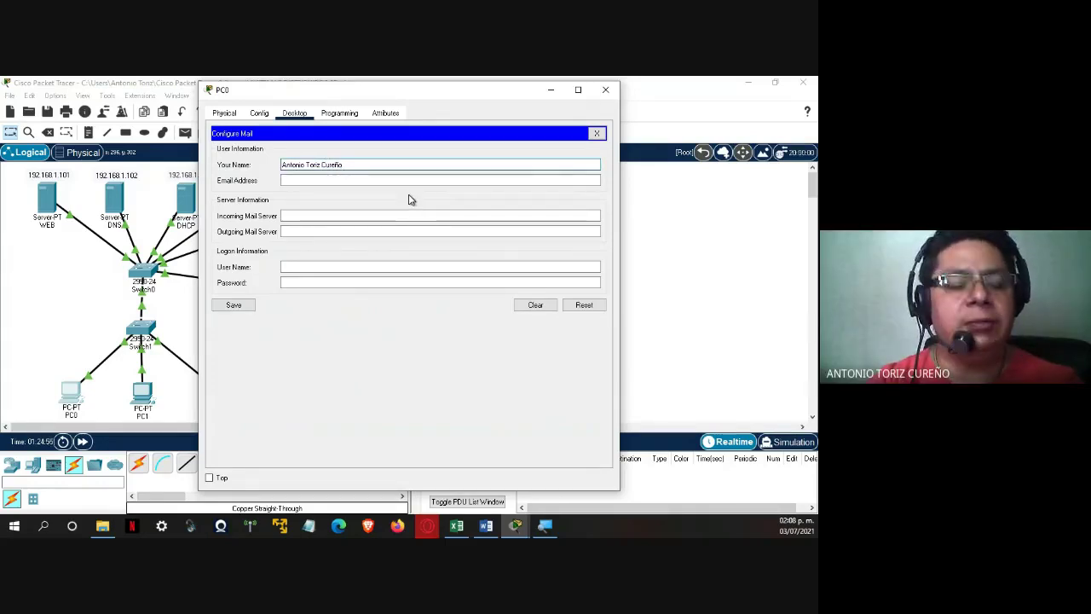
left_click(344, 183)
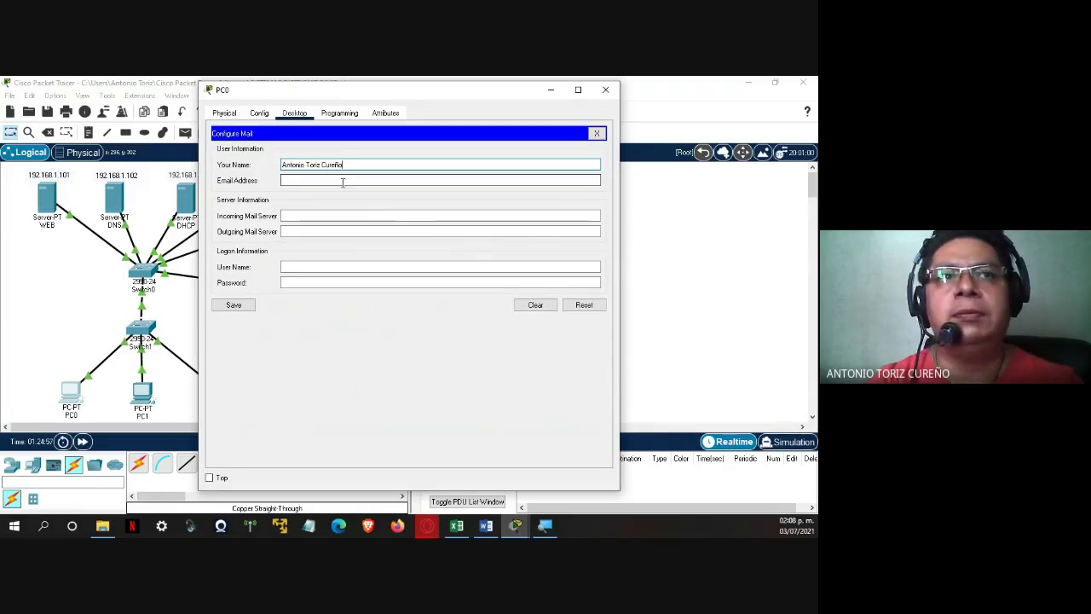
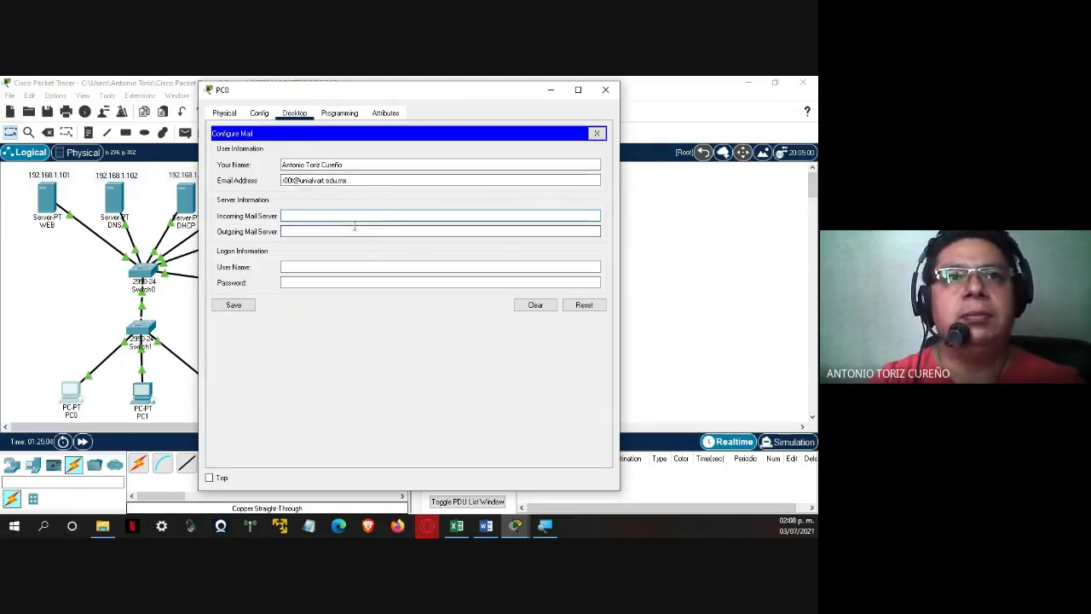
type("mail.unia")
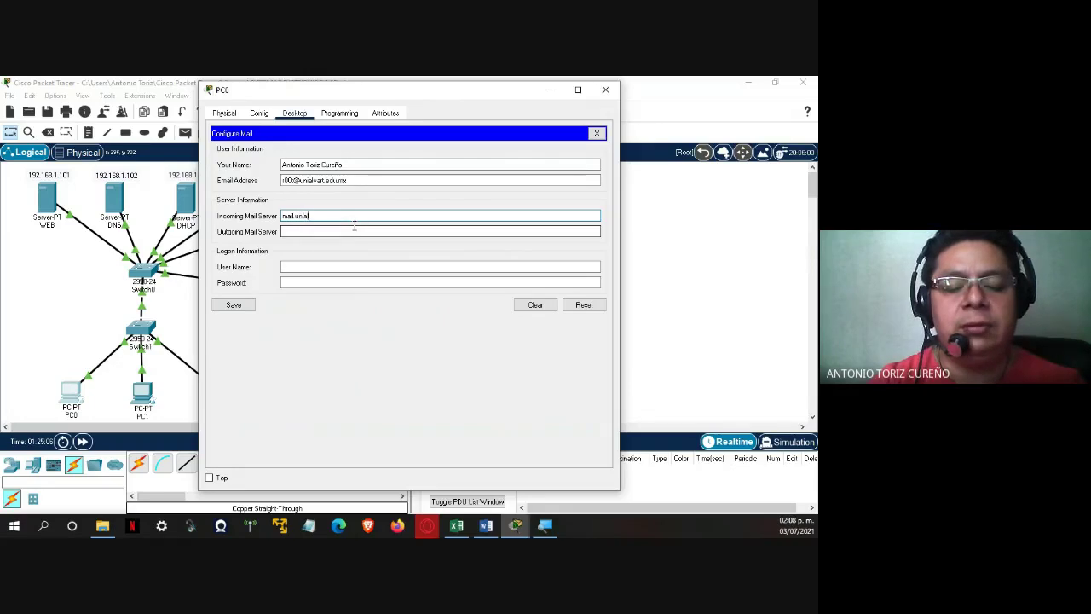
type("lvart.edu.mx")
- Set the outgoing server to mail.unialvart.edu.mx, enter user name and password, save, and close PC0
key("Tab")
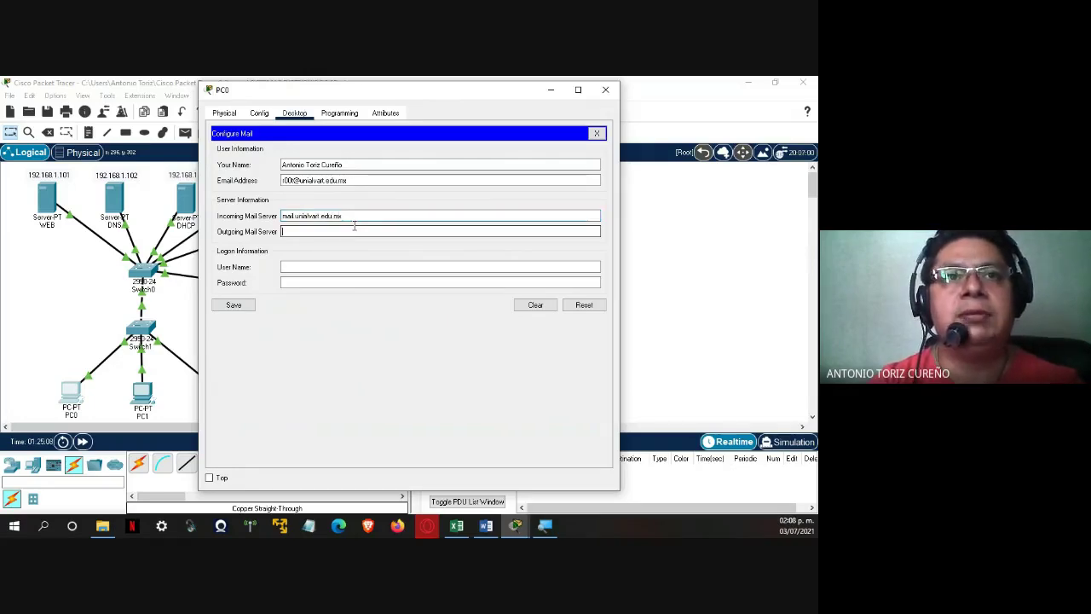
type("mai")
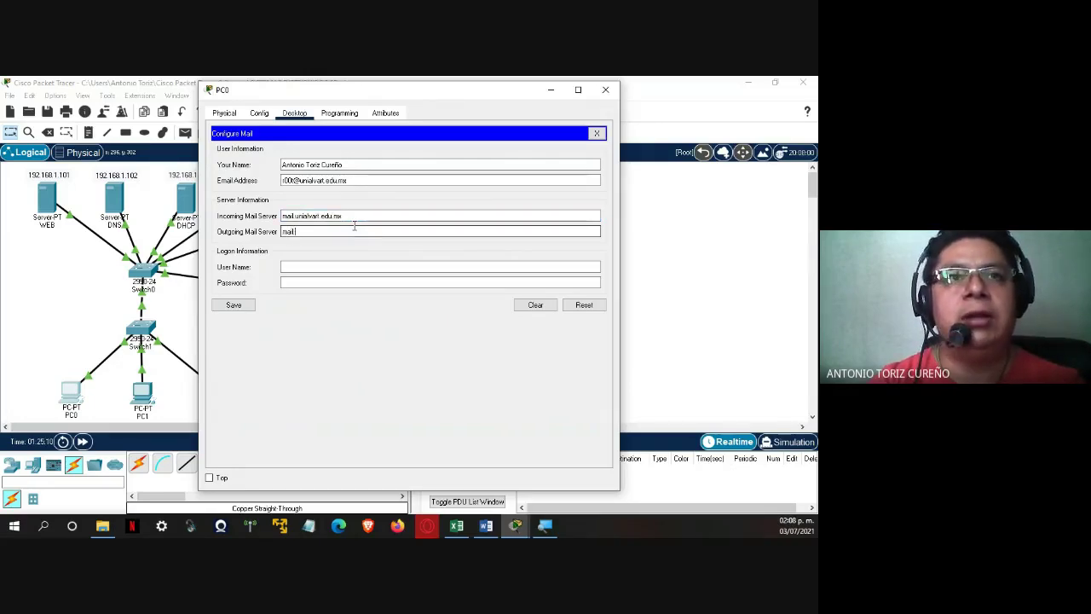
type("l.unialva")
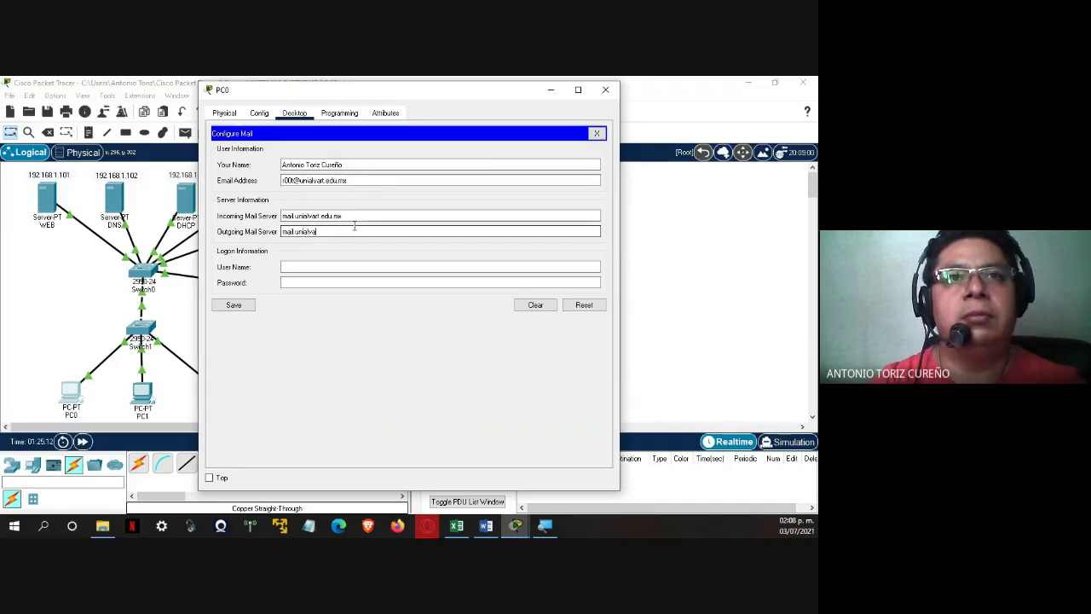
type("rt.edu.mx")
key("Tab")
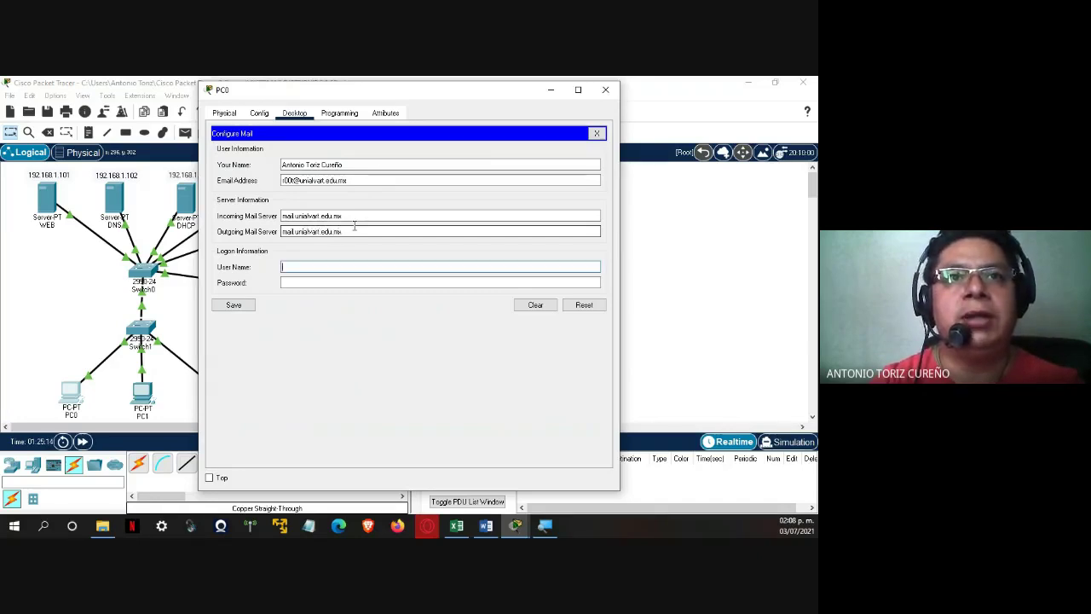
type("t00")
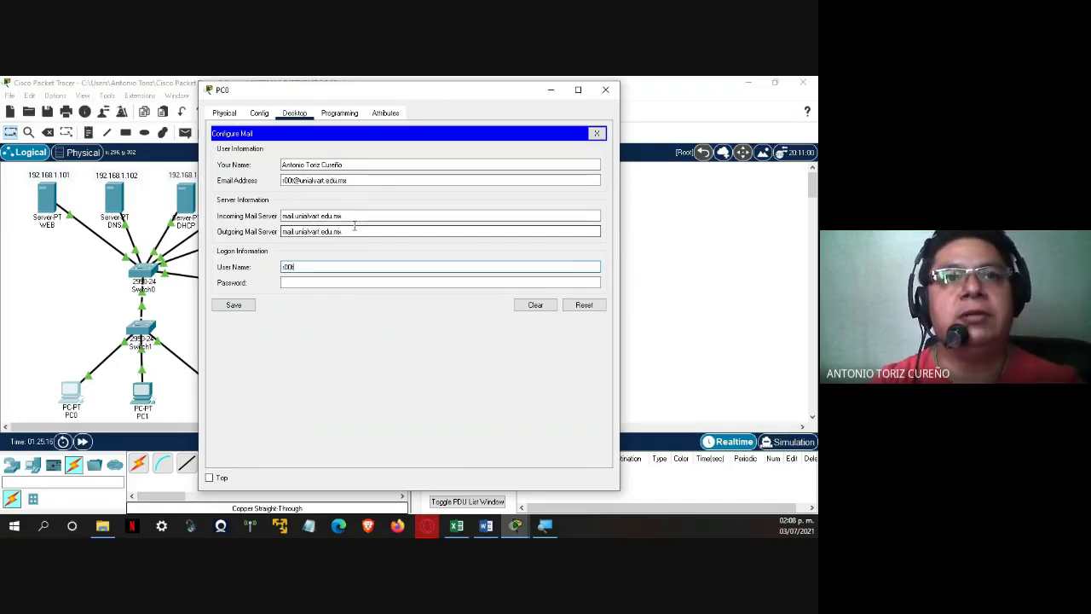
type("t")
key("Tab")
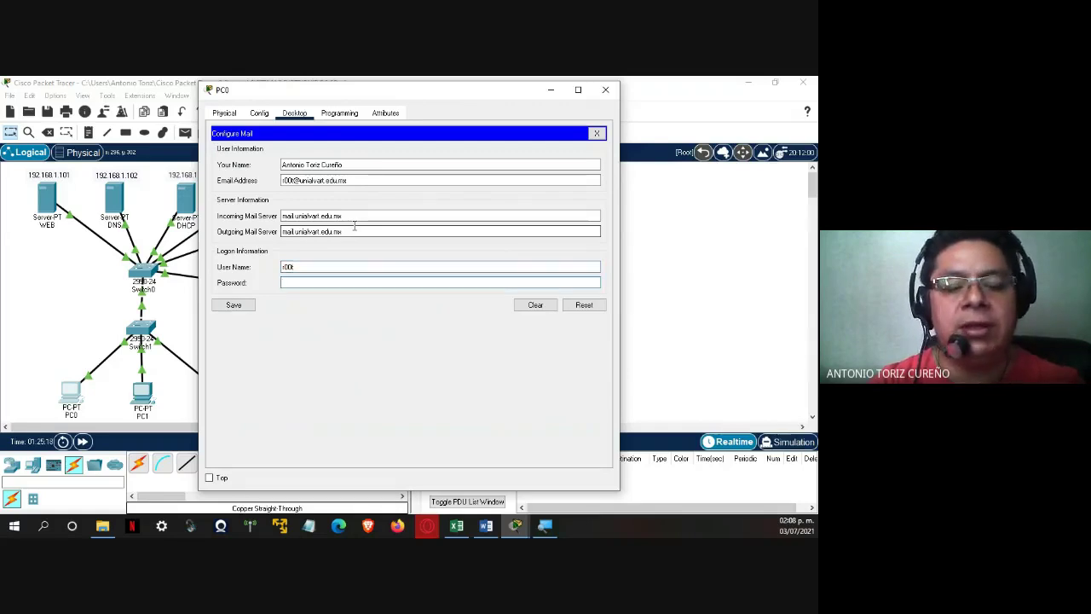
type("t00t")
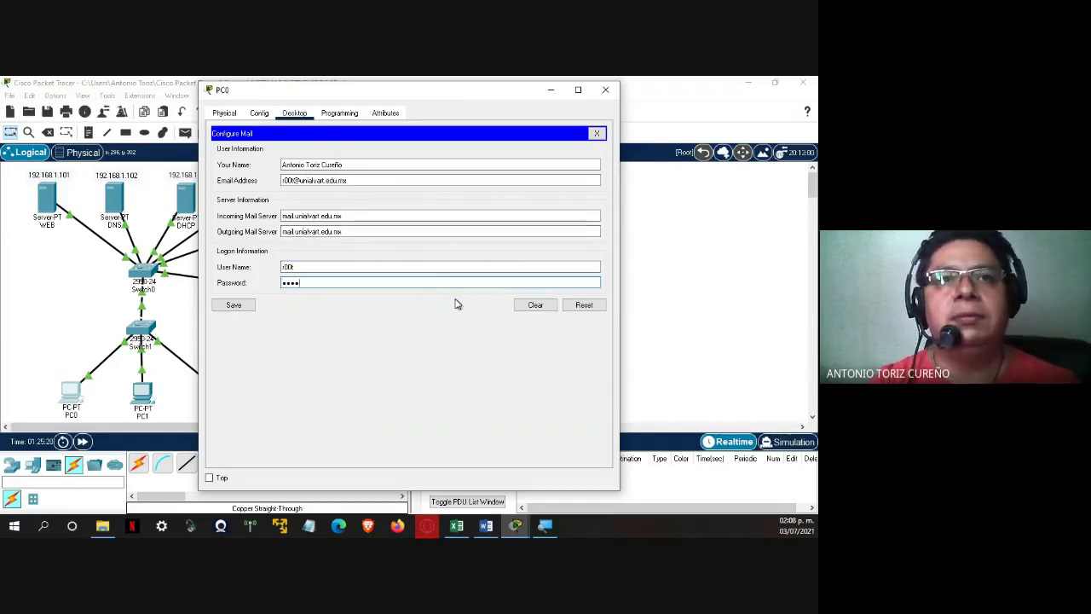
key("BackSpace")
key("BackSpace")
key("BackSpace")
key("BackSpace")
type("t00t")
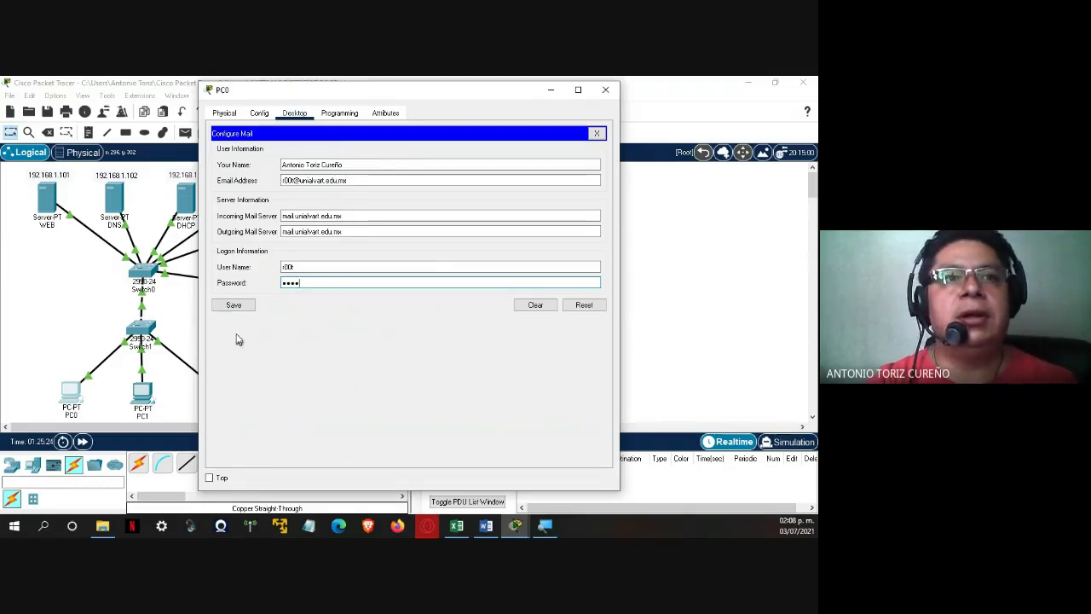
left_click(235, 308)
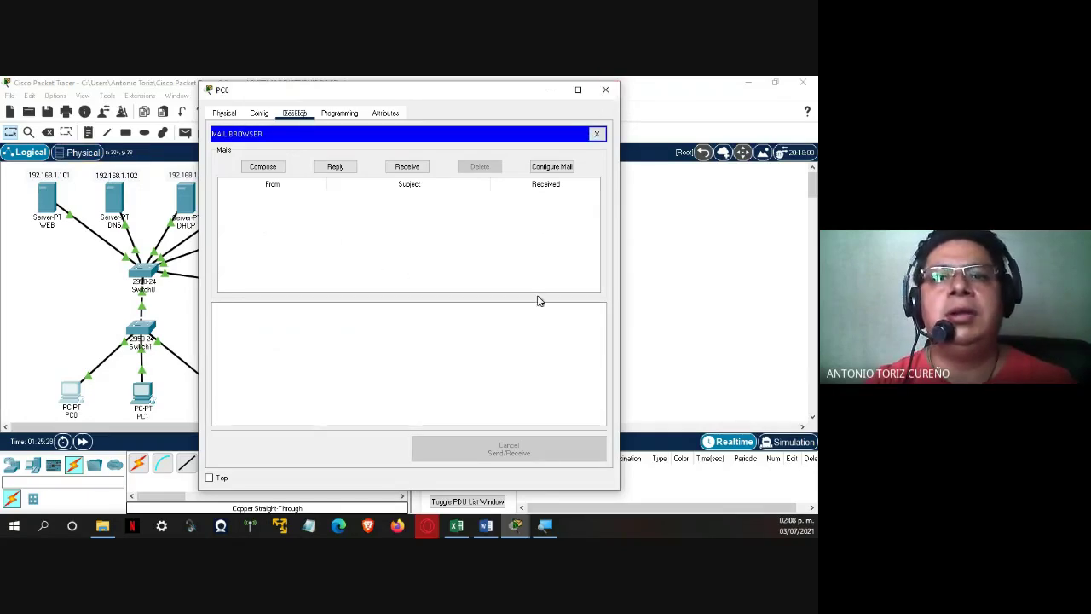
left_click(606, 92)
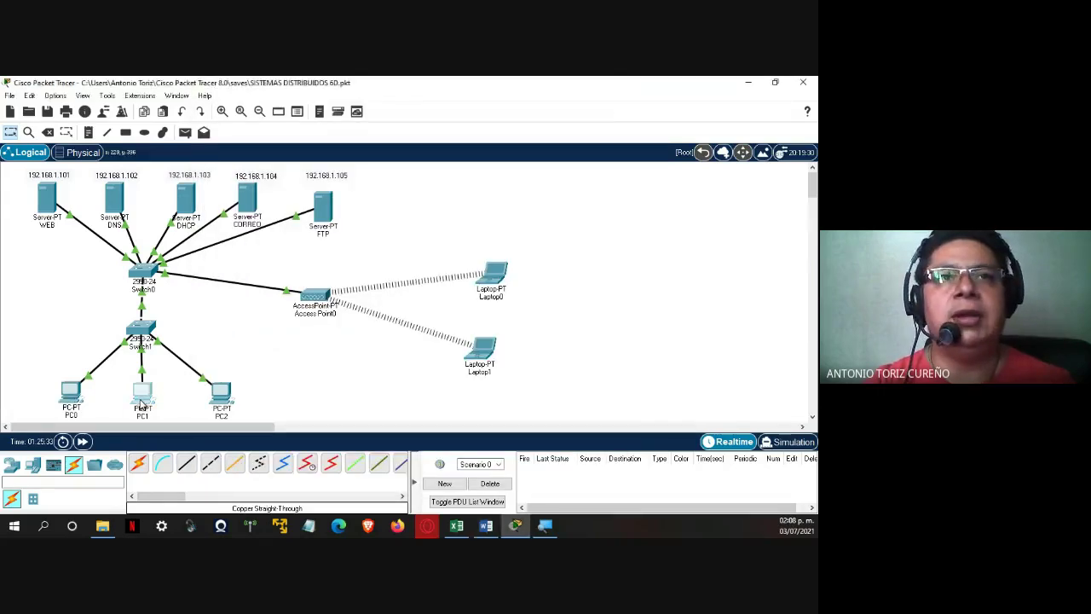
- Open PC1's Email app, look through its Config, Attributes and Physical tabs, then return to the topology
left_click(143, 393)
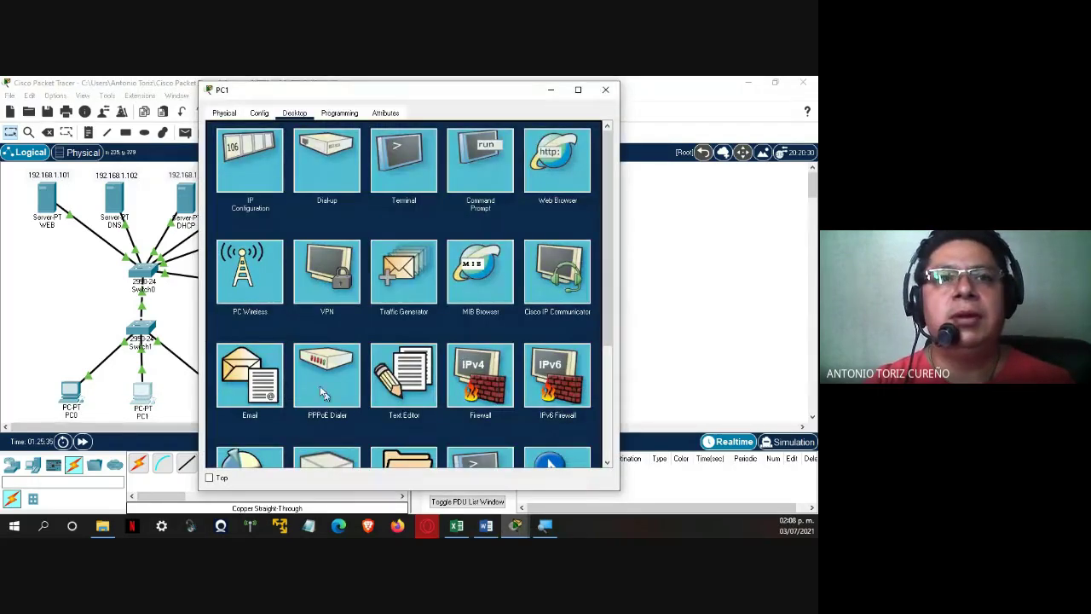
left_click(248, 387)
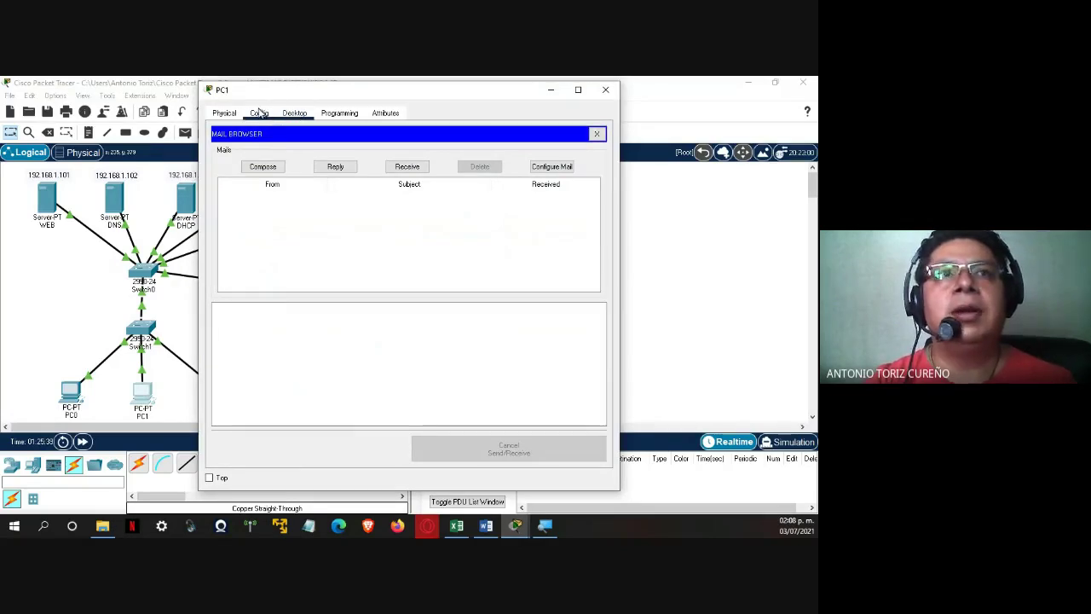
left_click(259, 113)
left_click(338, 114)
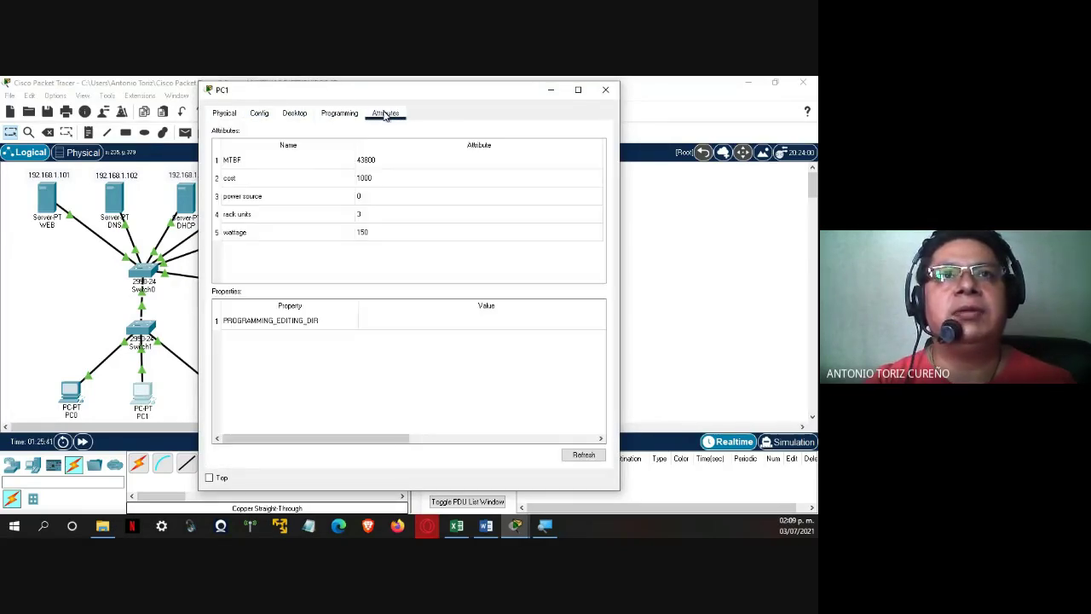
left_click(260, 113)
left_click(215, 114)
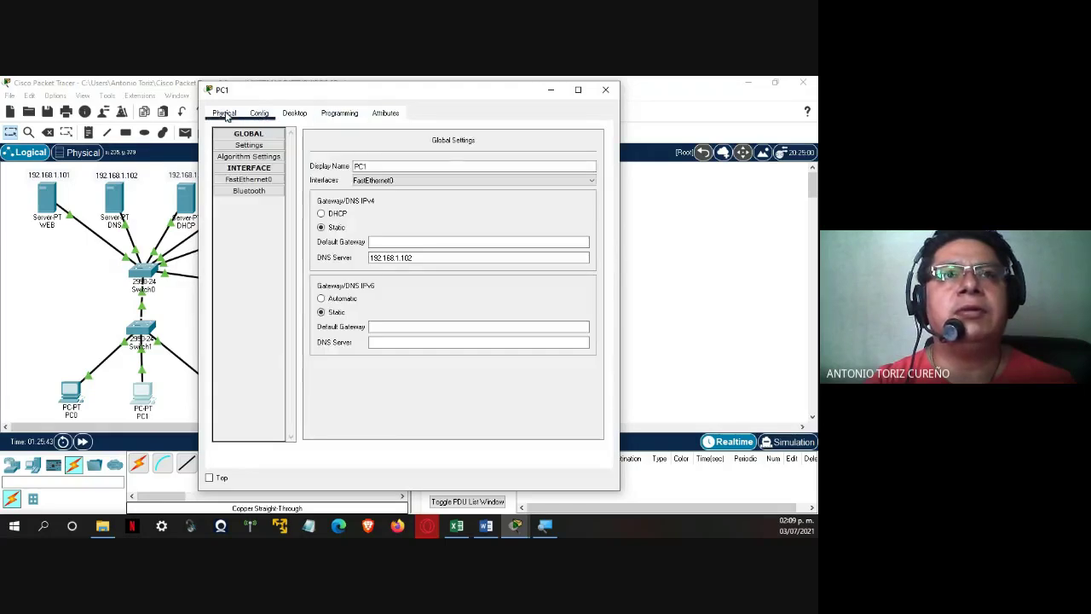
left_click(260, 113)
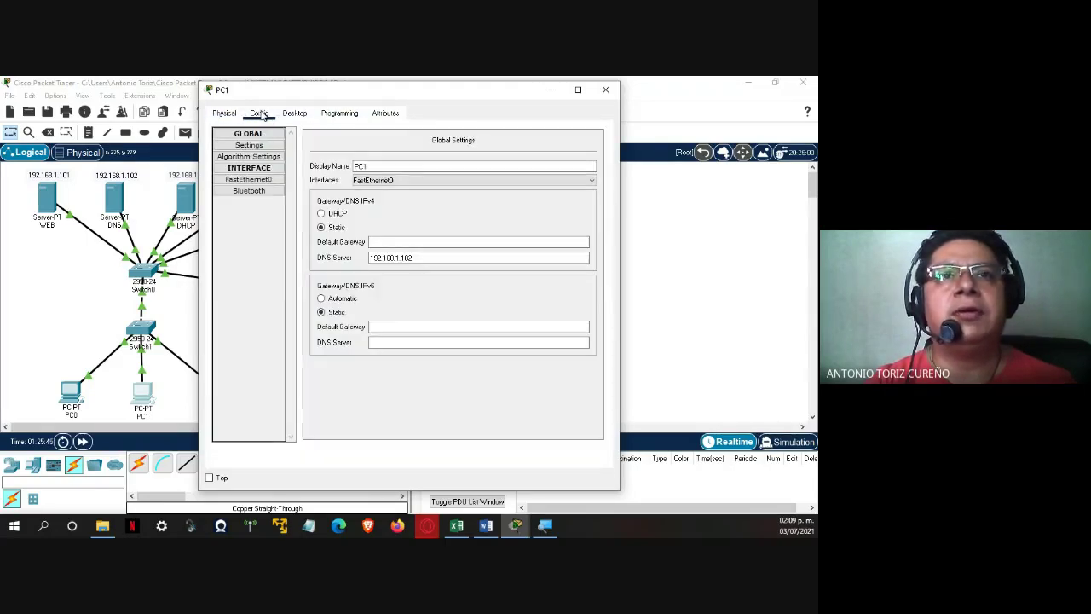
left_click(294, 114)
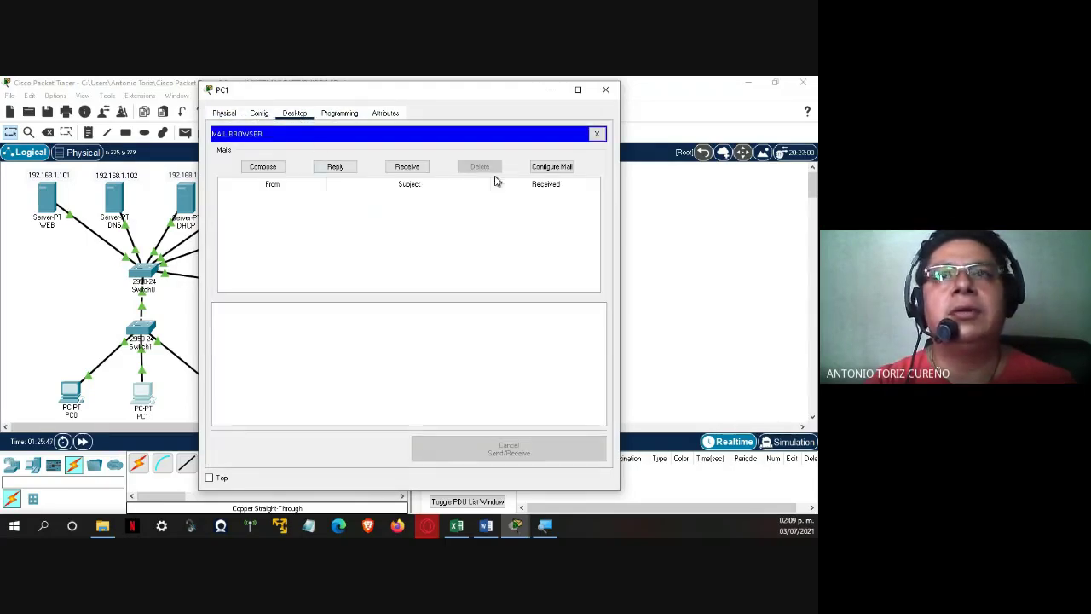
left_click(598, 133)
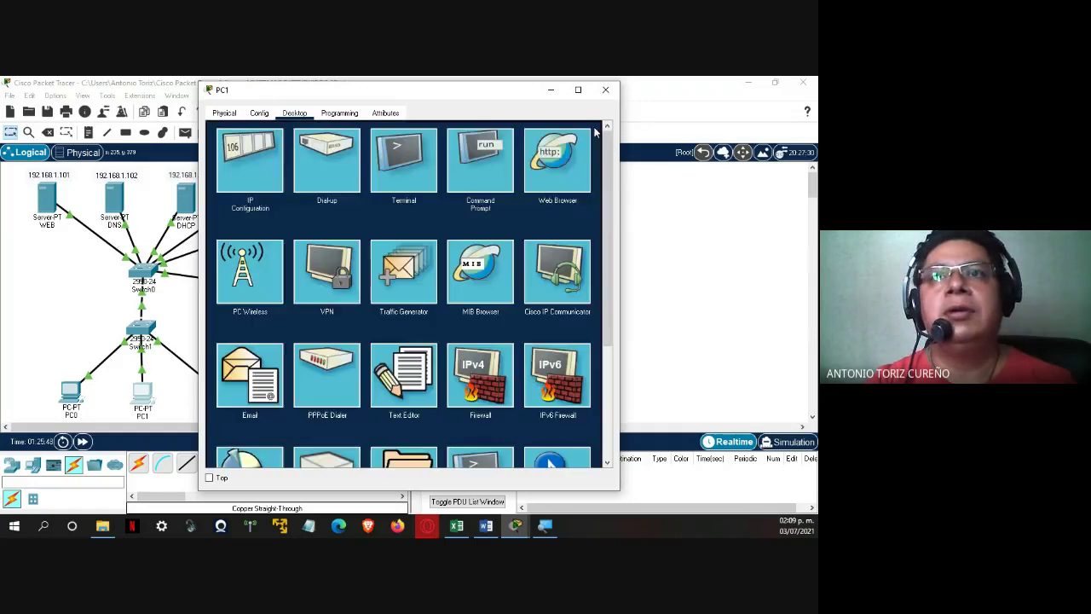
left_click(259, 389)
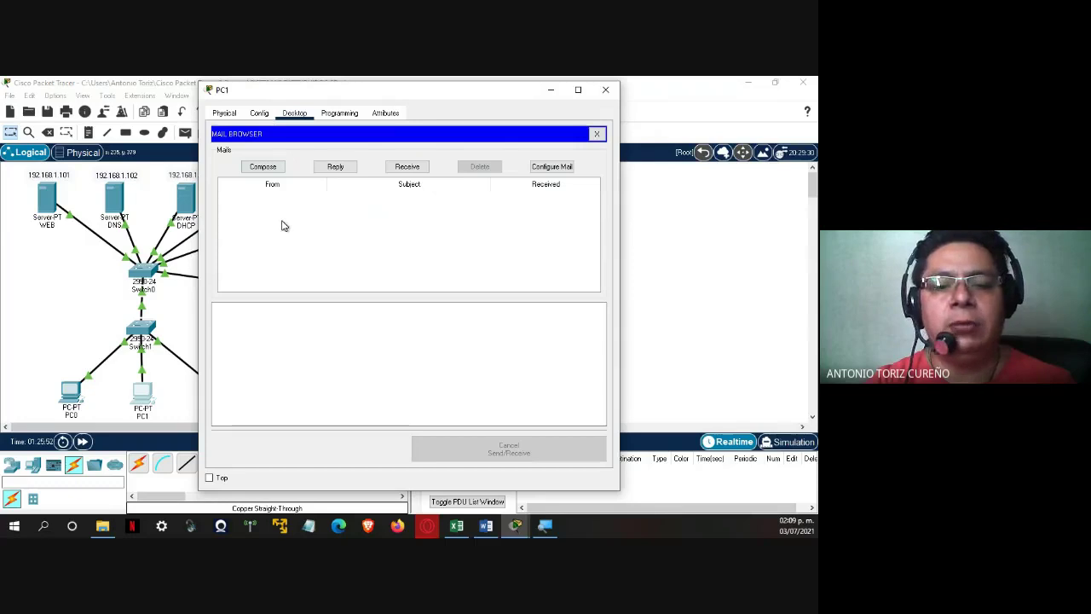
key("alt+Tab")
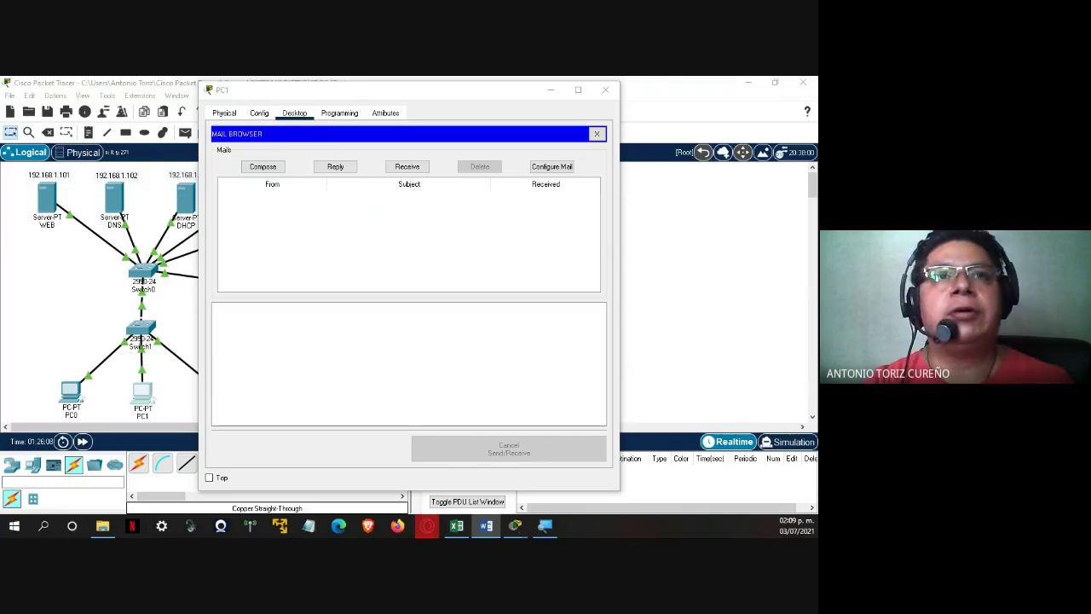
left_click(5, 227)
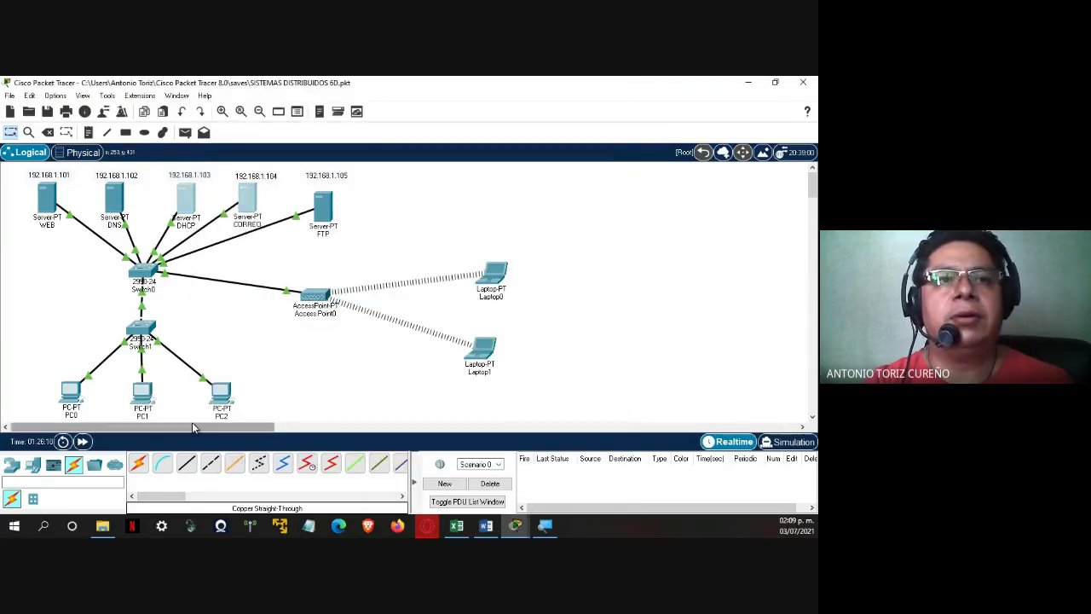
- Draft a PC1 email with subject 'HOLA COMO ESTAS.' and body 'Te pido de favor el acceso al servidor.'
left_click(147, 392)
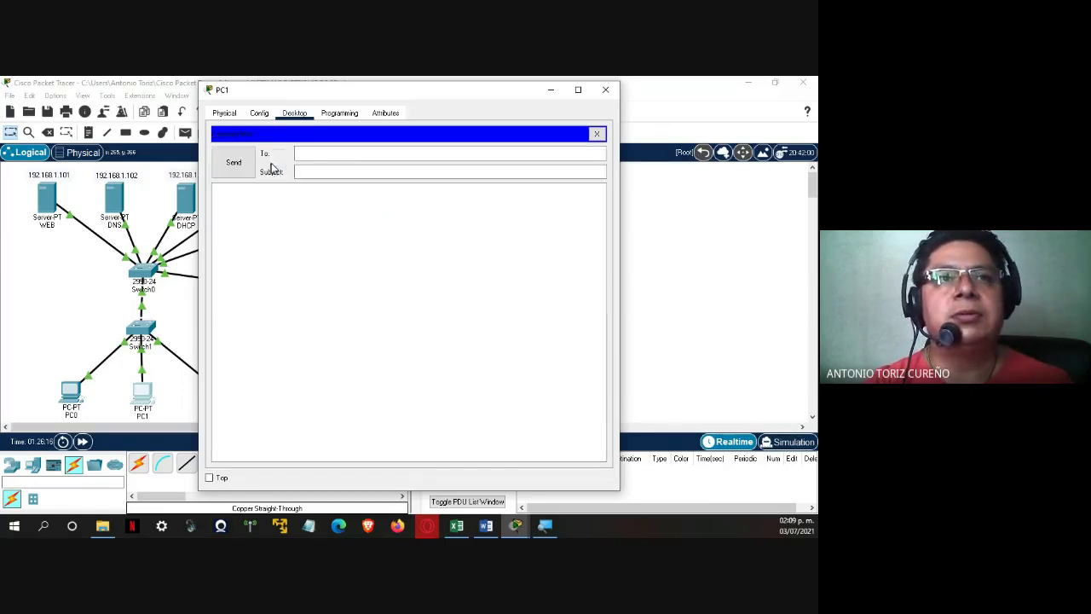
left_click(315, 155)
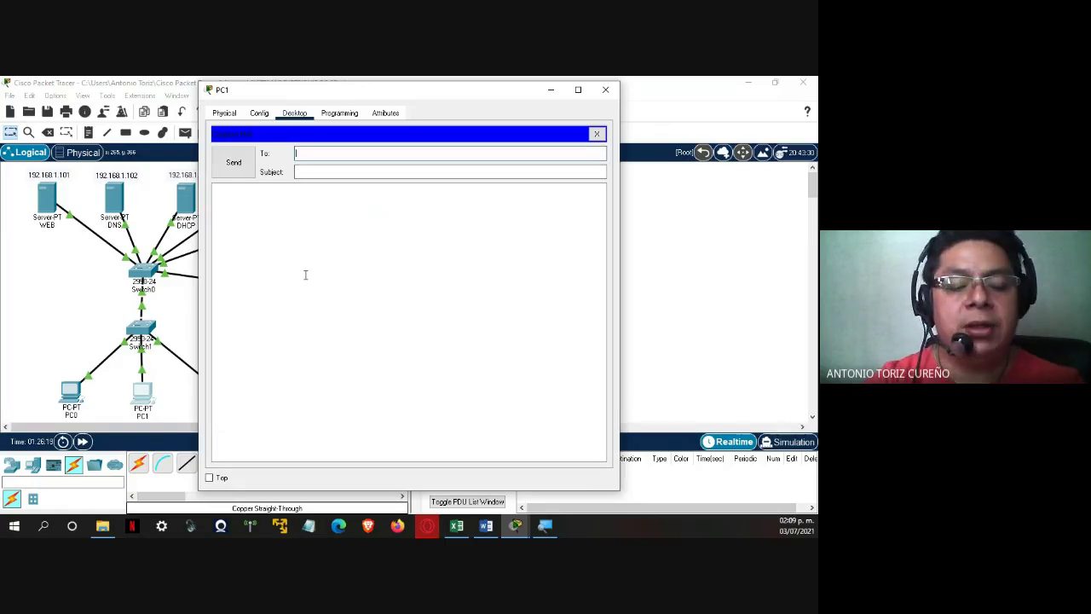
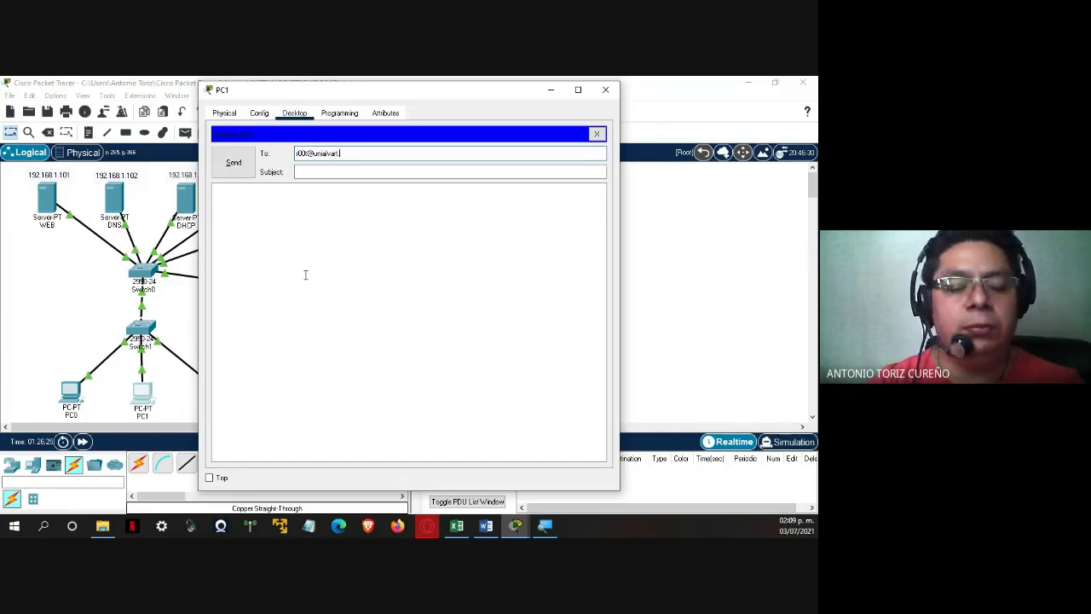
key("Tab")
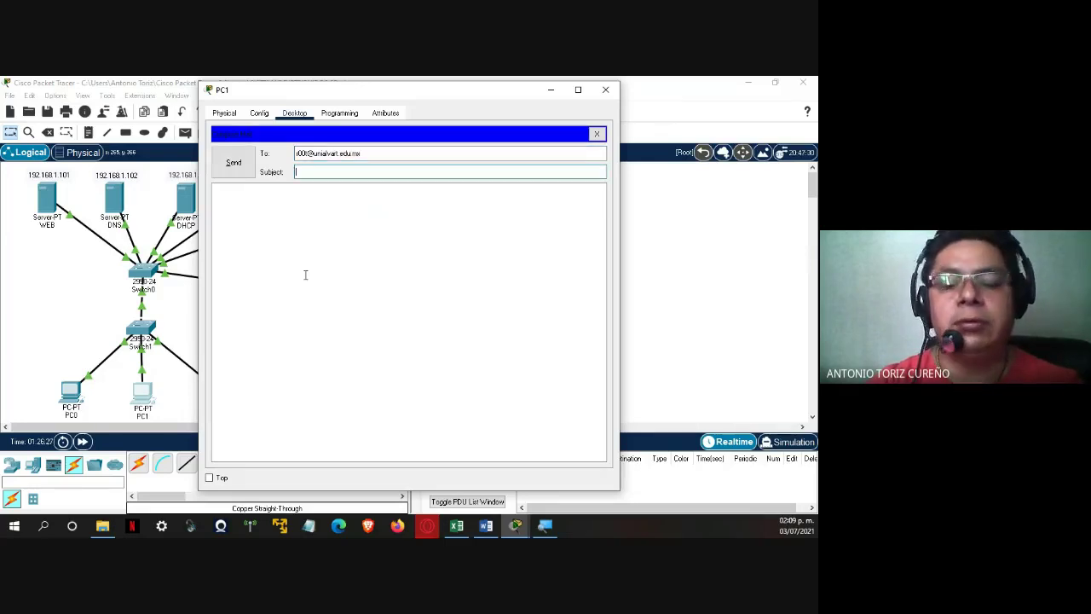
type("HOLACOMO")
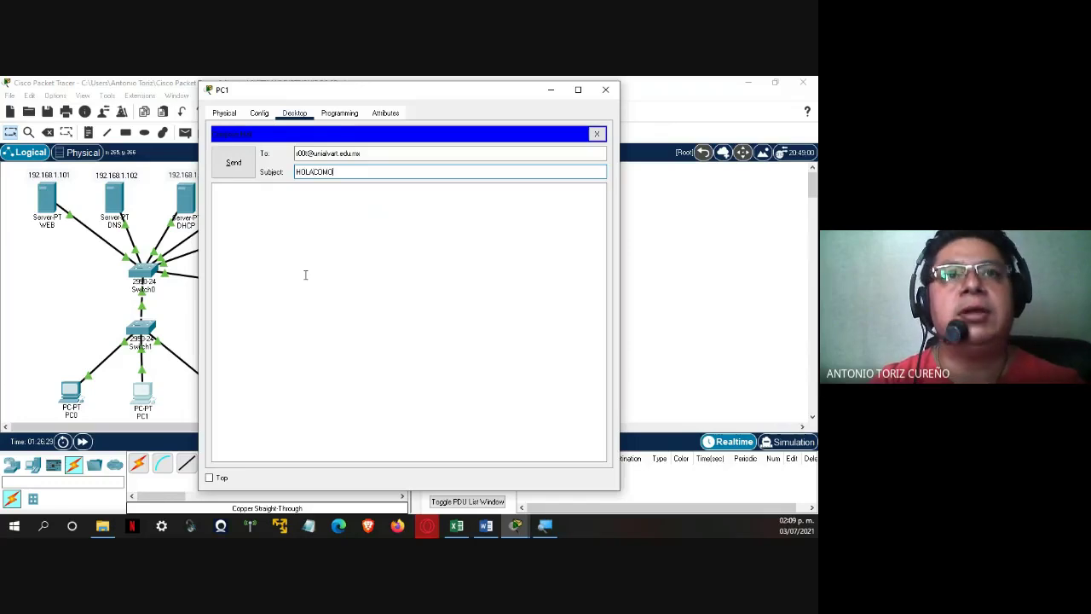
key("BackSpace")
key("BackSpace")
key("BackSpace")
key("BackSpace")
type(" COO")
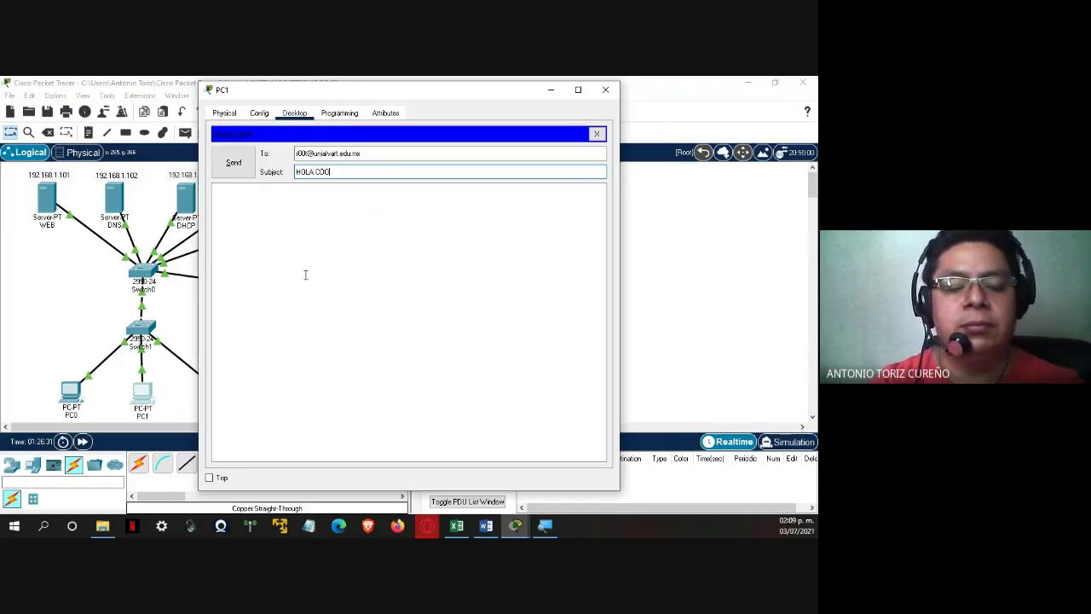
key("BackSpace")
type("MO E")
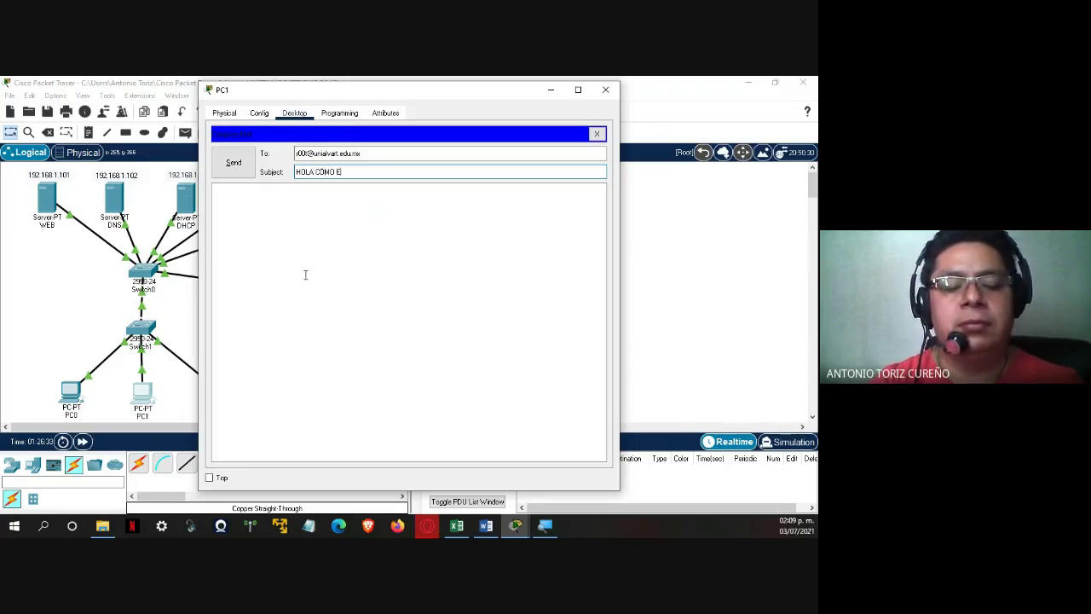
type("STAS.")
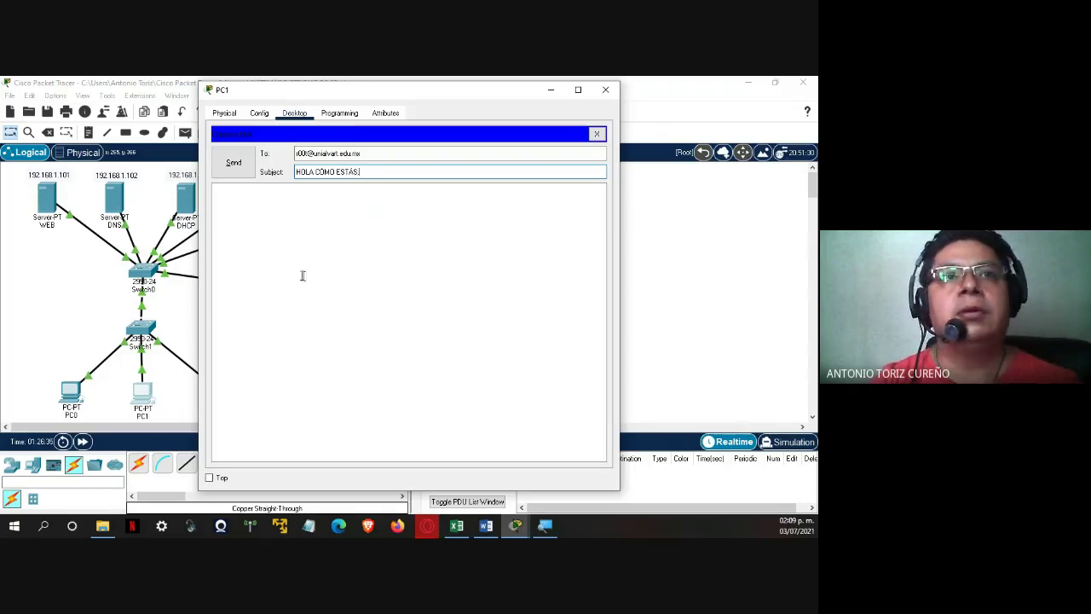
left_click(271, 218)
type("Te")
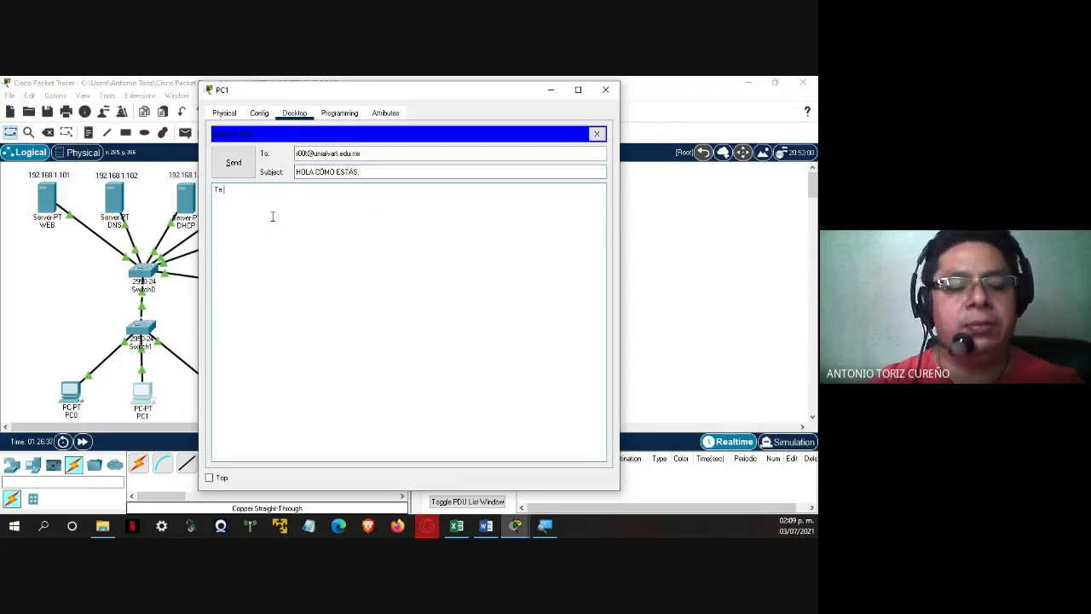
type(" pido de fav")
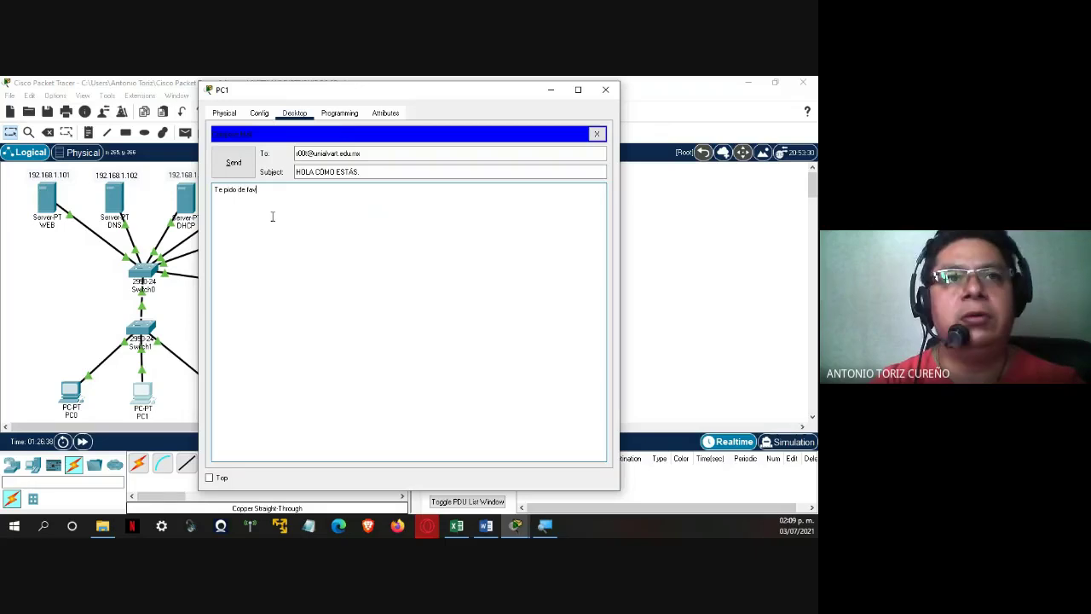
type("or el acceso")
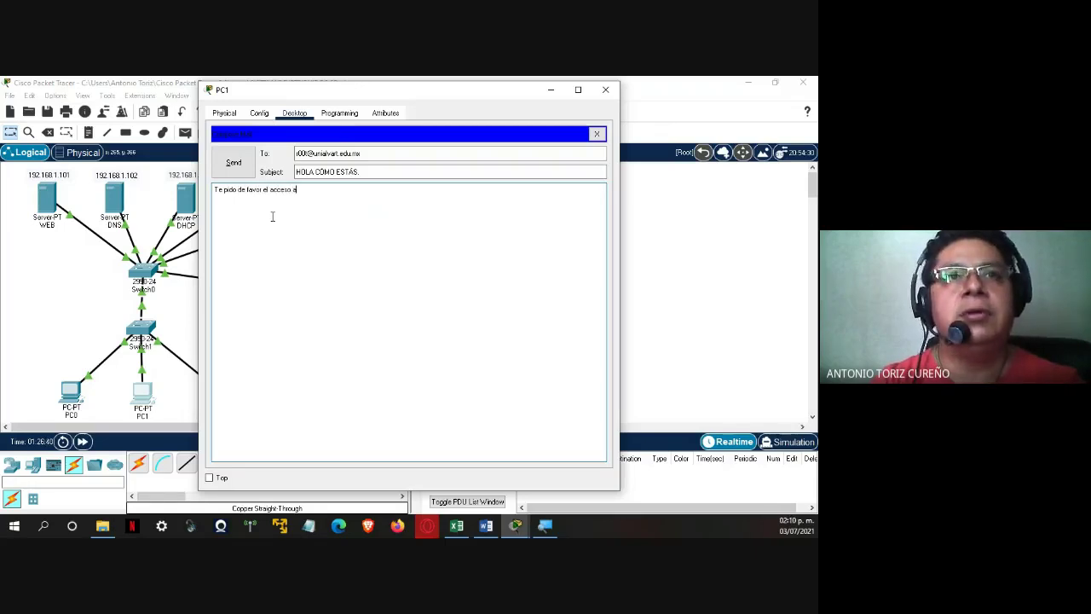
type(" al")
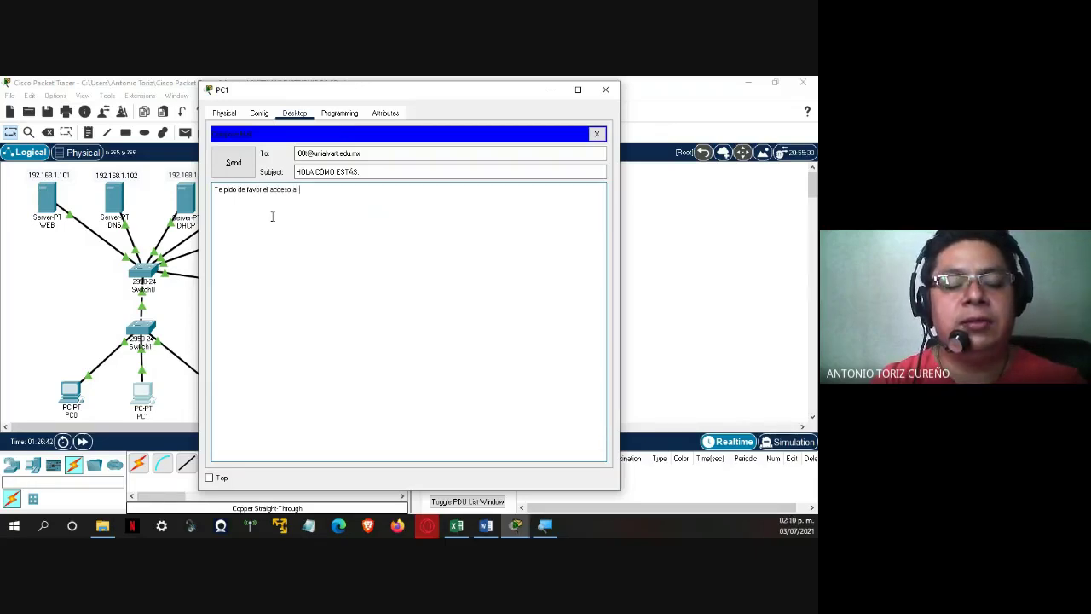
type(" servidor.")
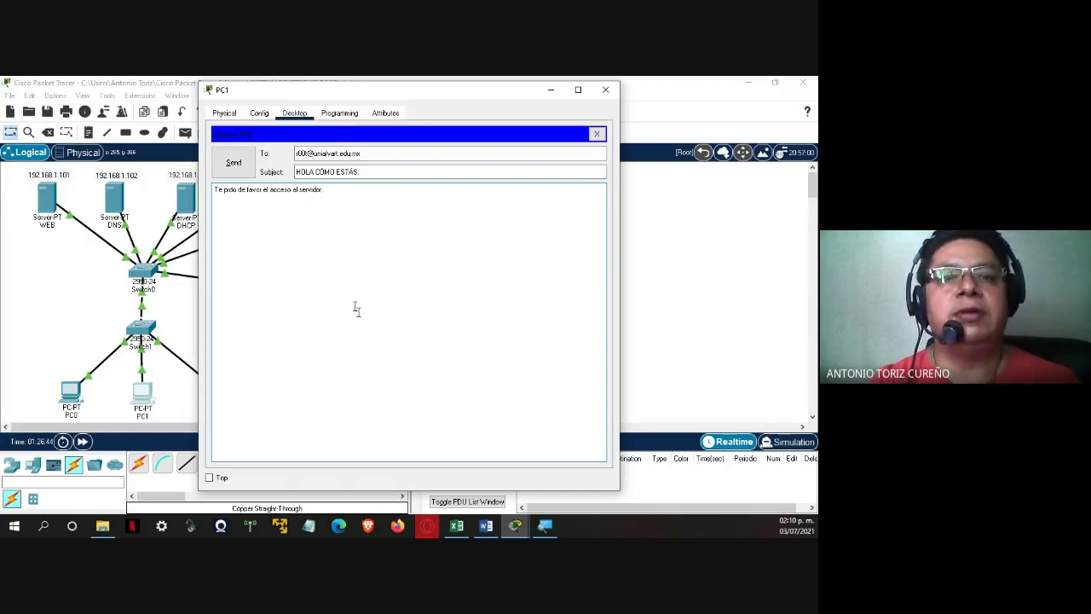
left_click(234, 164)
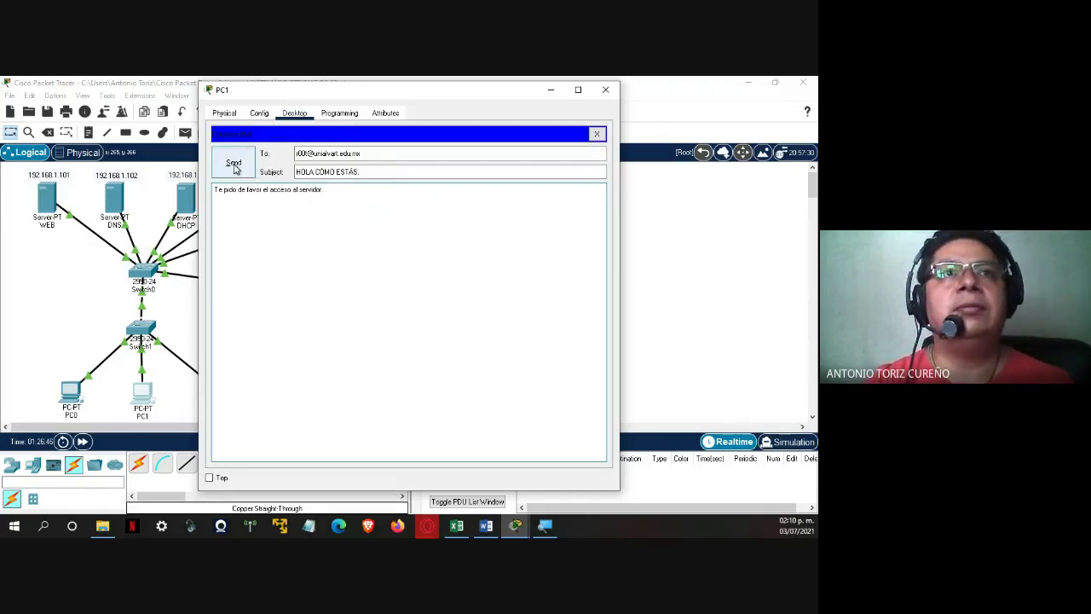
- Send the email, add 'mail.' to the recipient's domain and resend; both attempts fail with Server not found
left_click(234, 164)
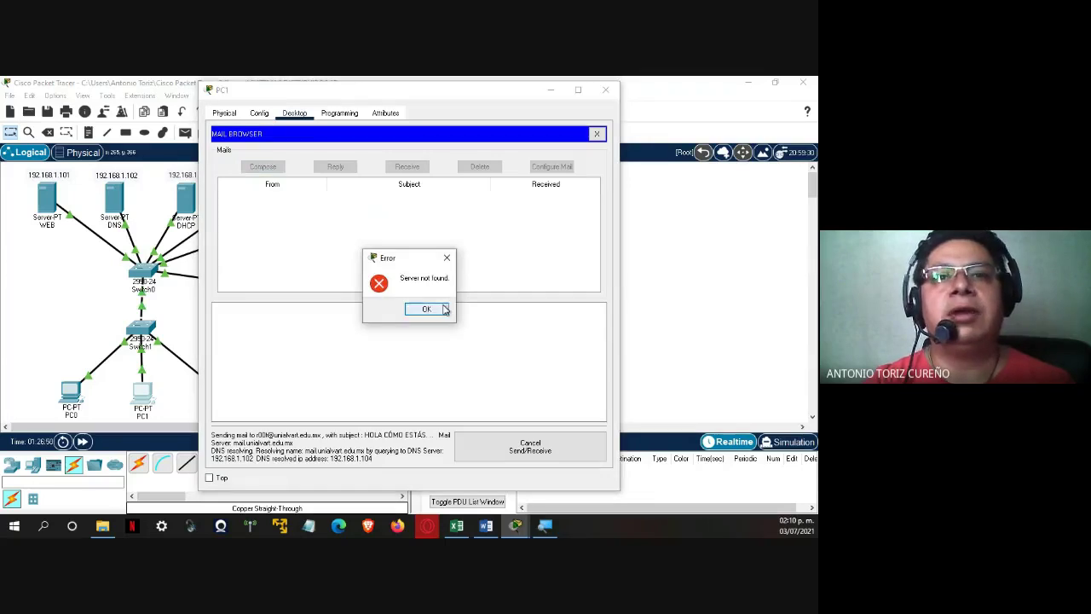
left_click(430, 308)
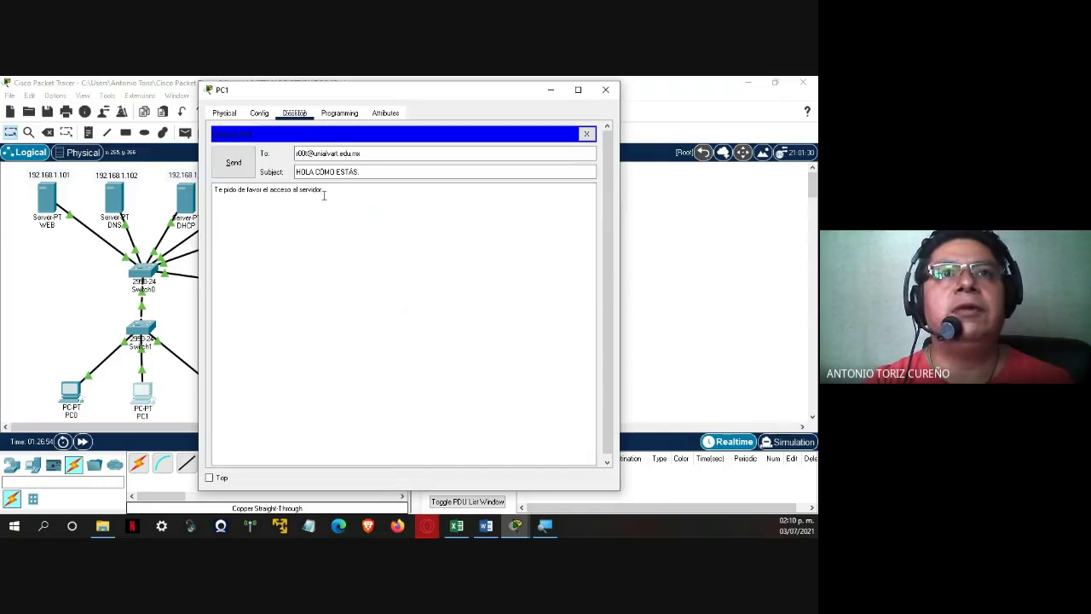
left_click(316, 153)
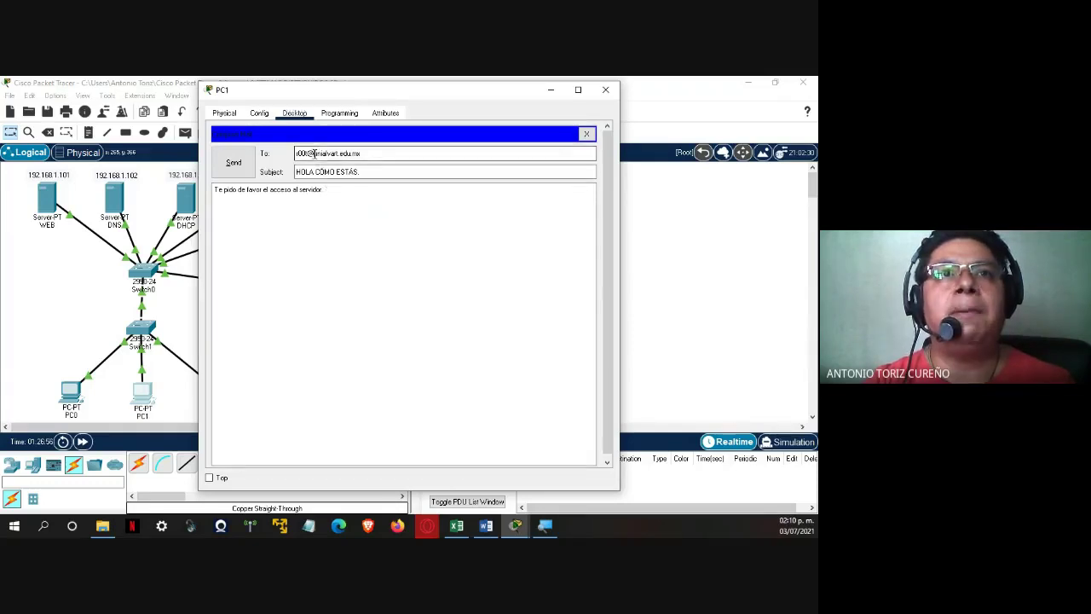
type("mail")
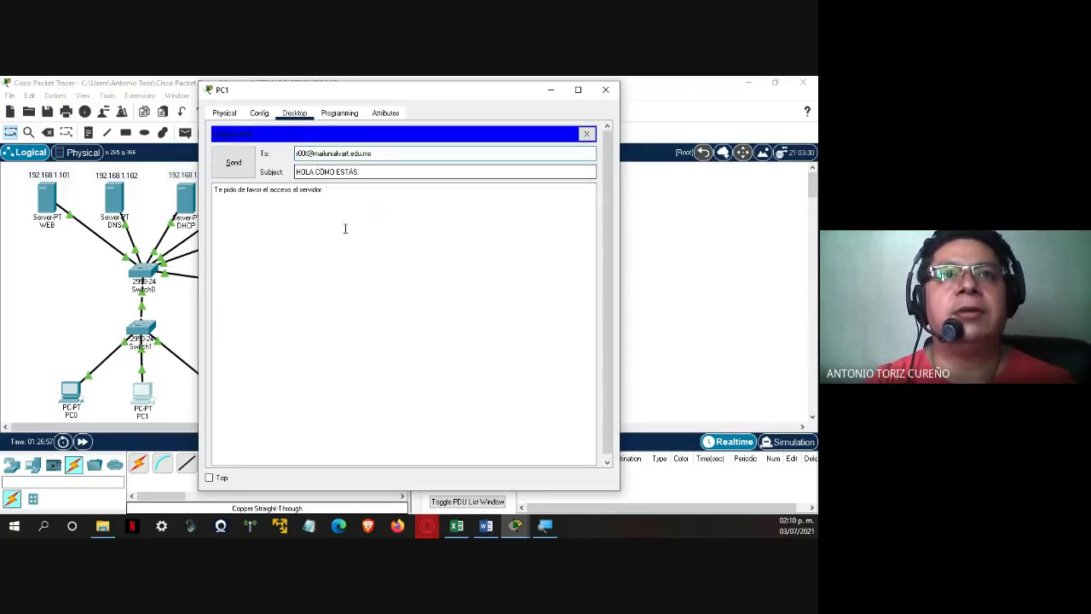
type(".")
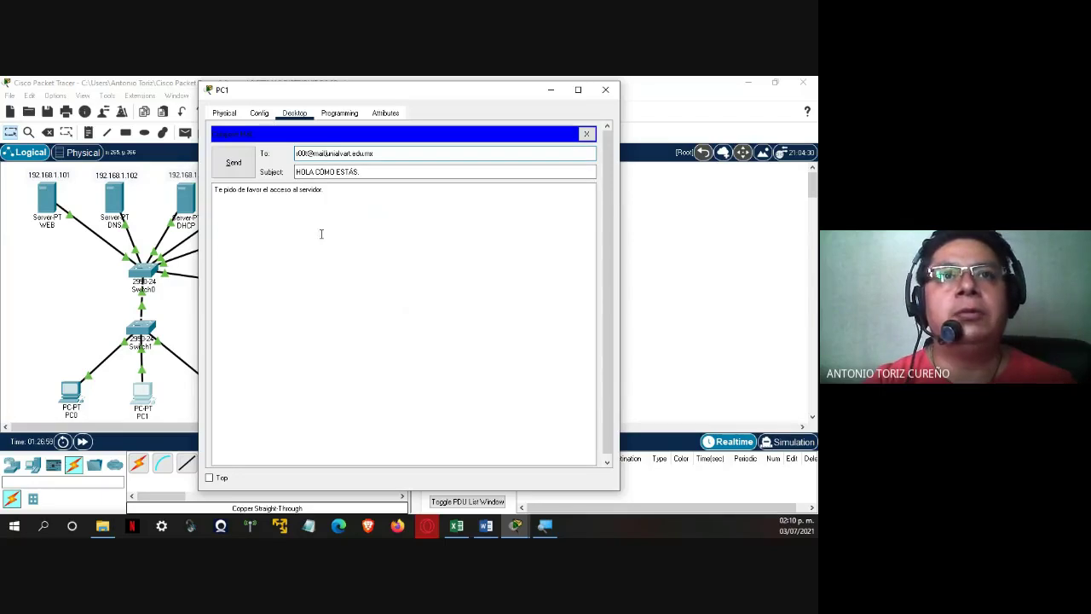
left_click(232, 166)
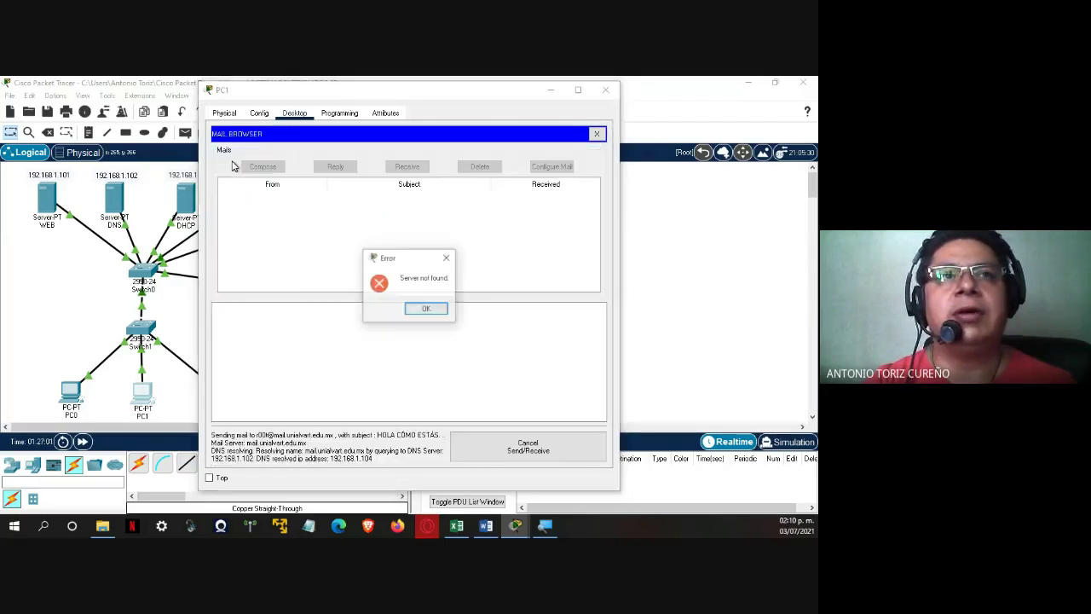
left_click(433, 307)
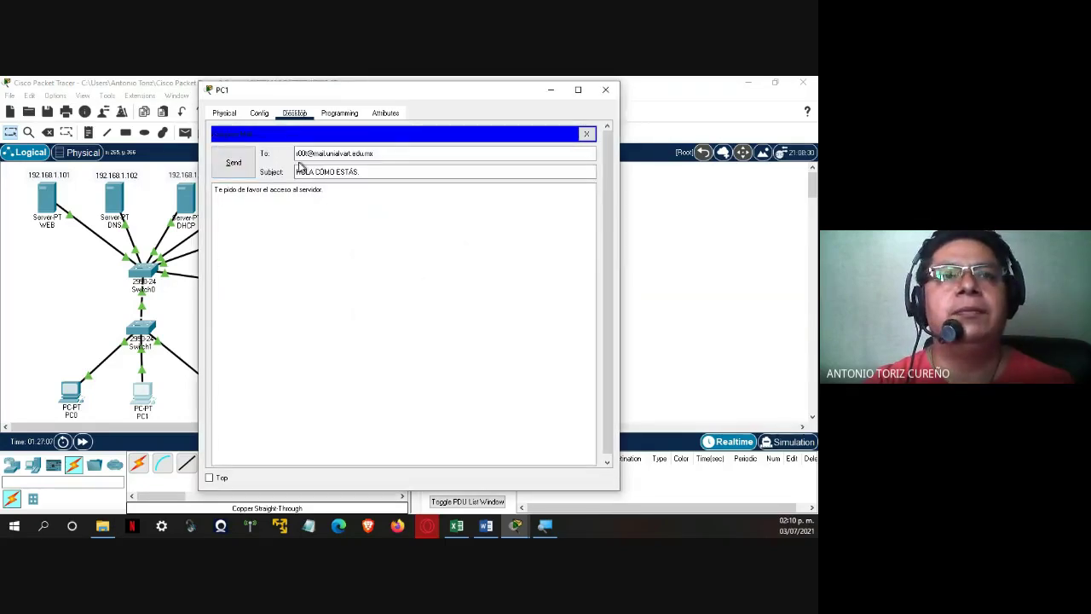
- Check PC1's Config and Attributes pages, then leave the unsent draft and close the mail client
left_click(260, 114)
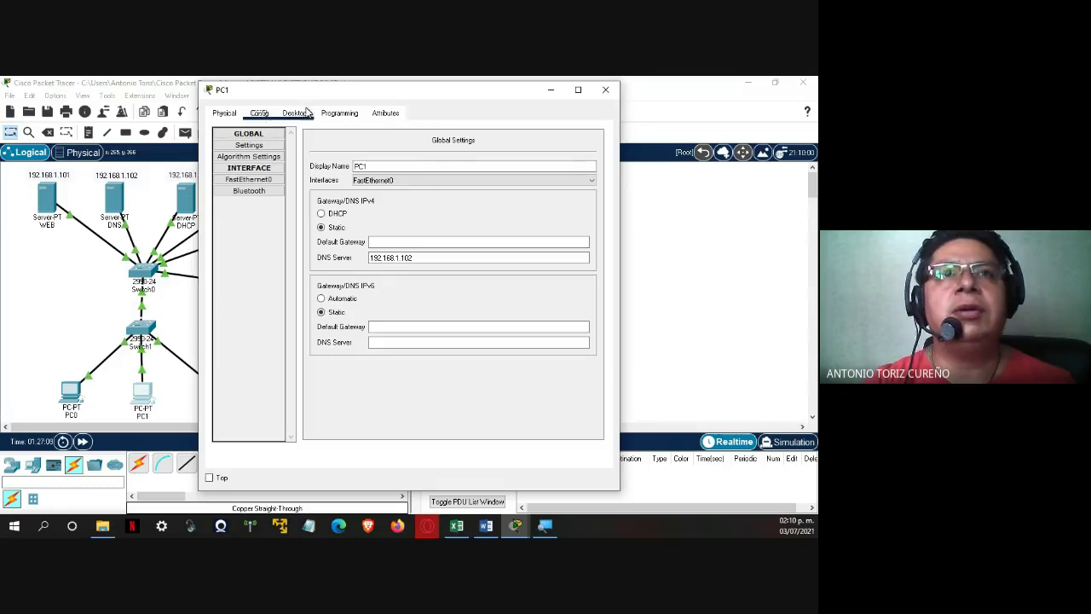
left_click(385, 114)
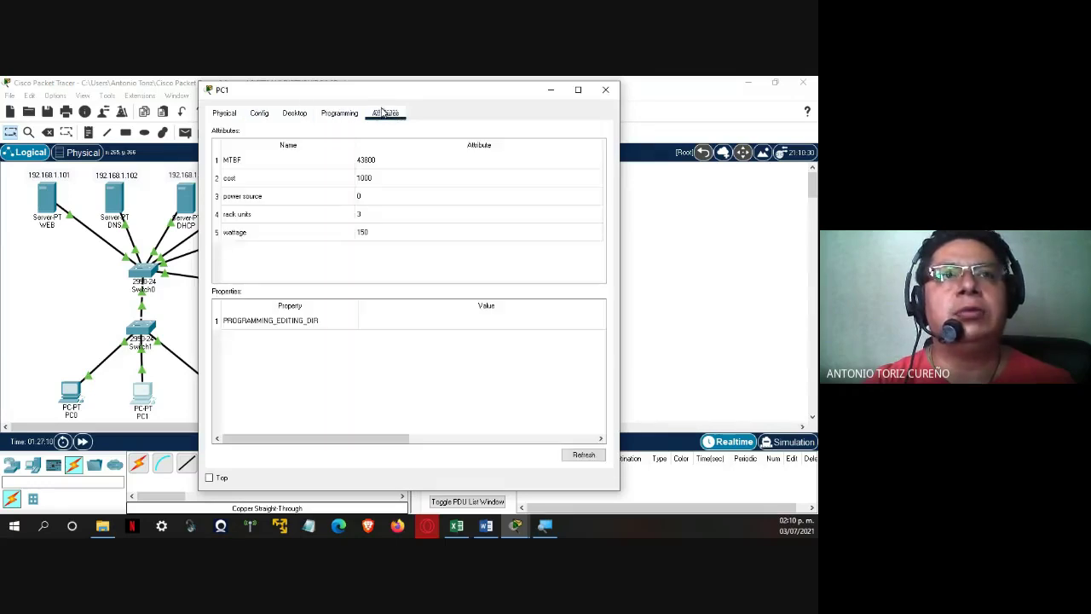
left_click(338, 114)
left_click(295, 115)
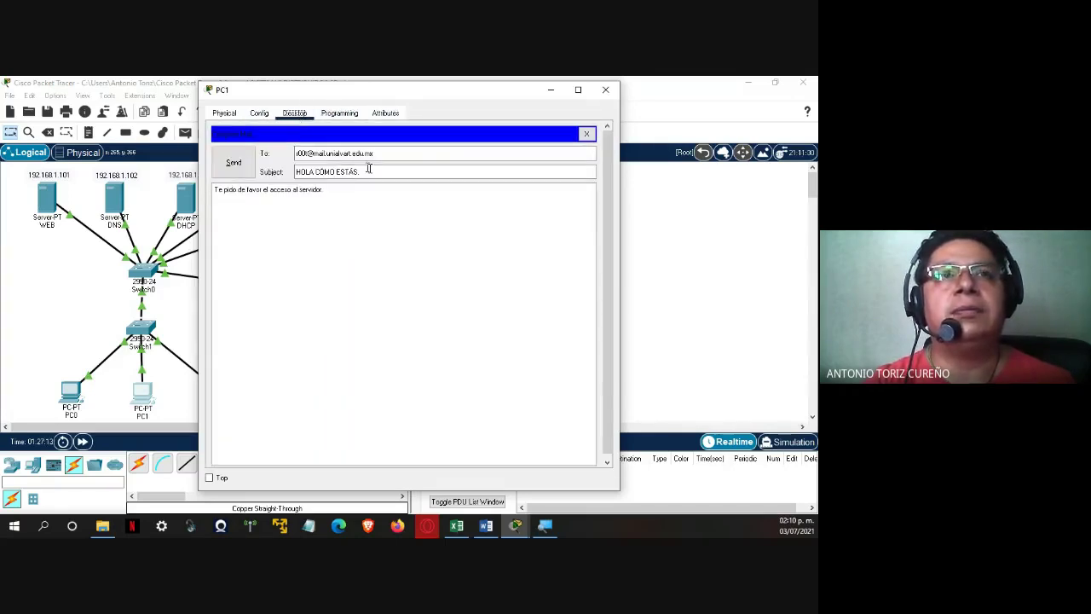
left_click(587, 134)
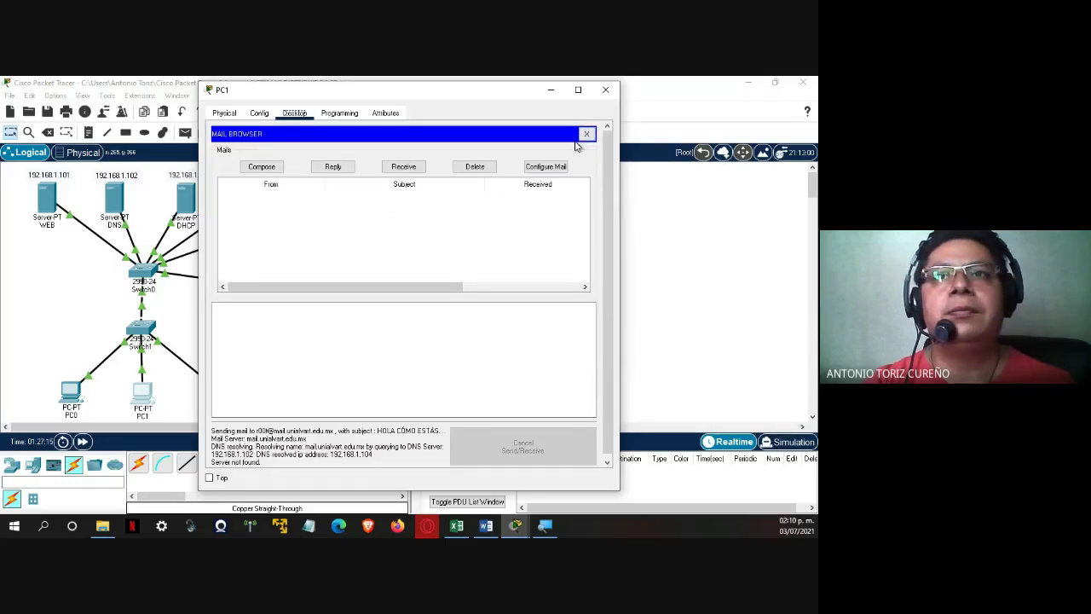
left_click(586, 134)
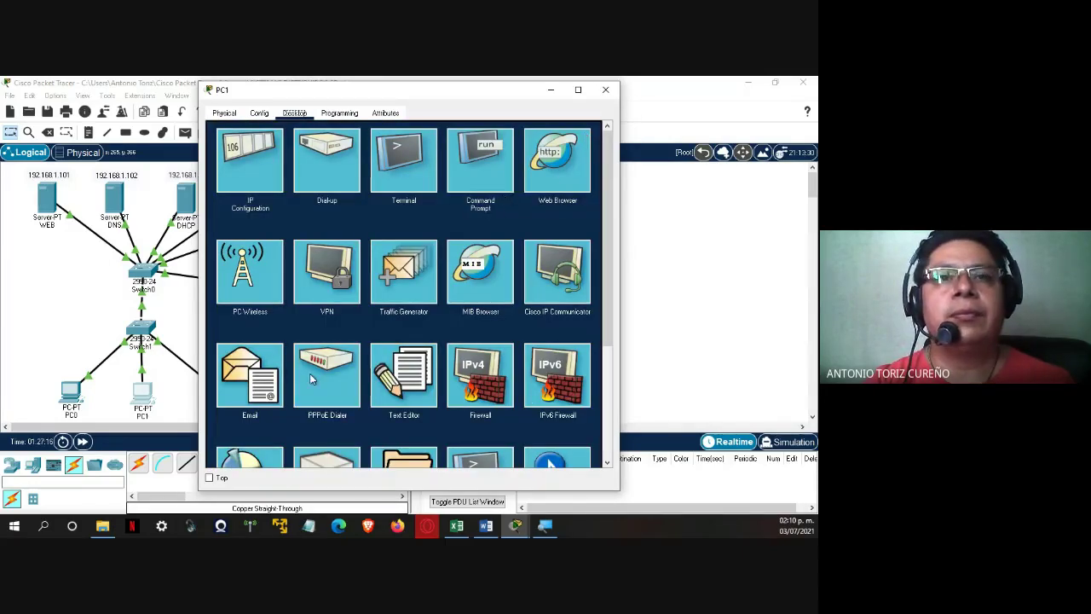
- Add 'mail.' after the @ in PC1's account e-mail address, save, and close PC1
left_click(248, 375)
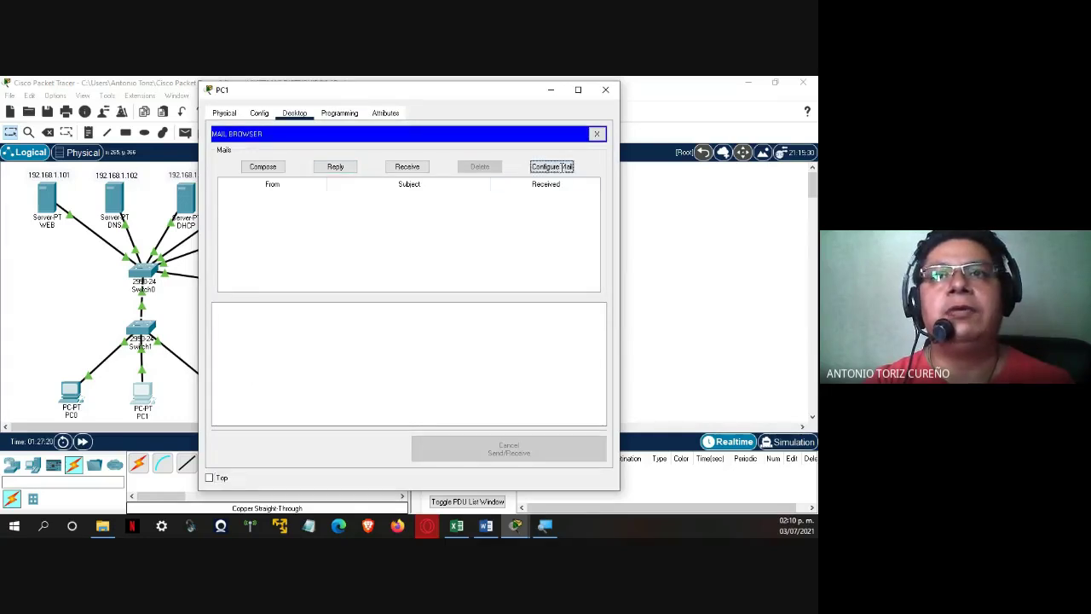
left_click(552, 166)
left_click(350, 181)
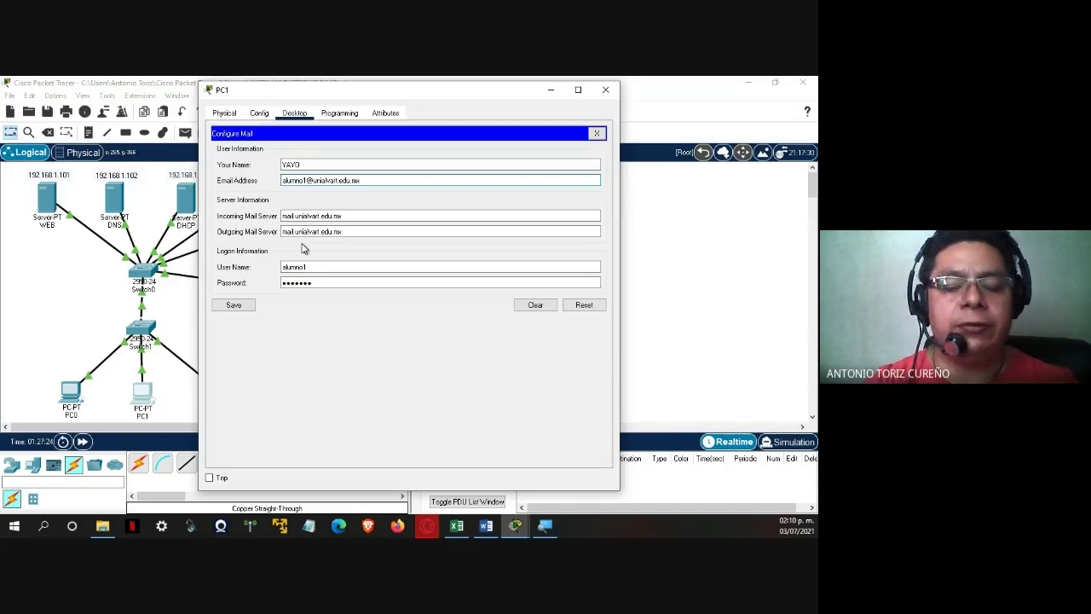
type("mail.")
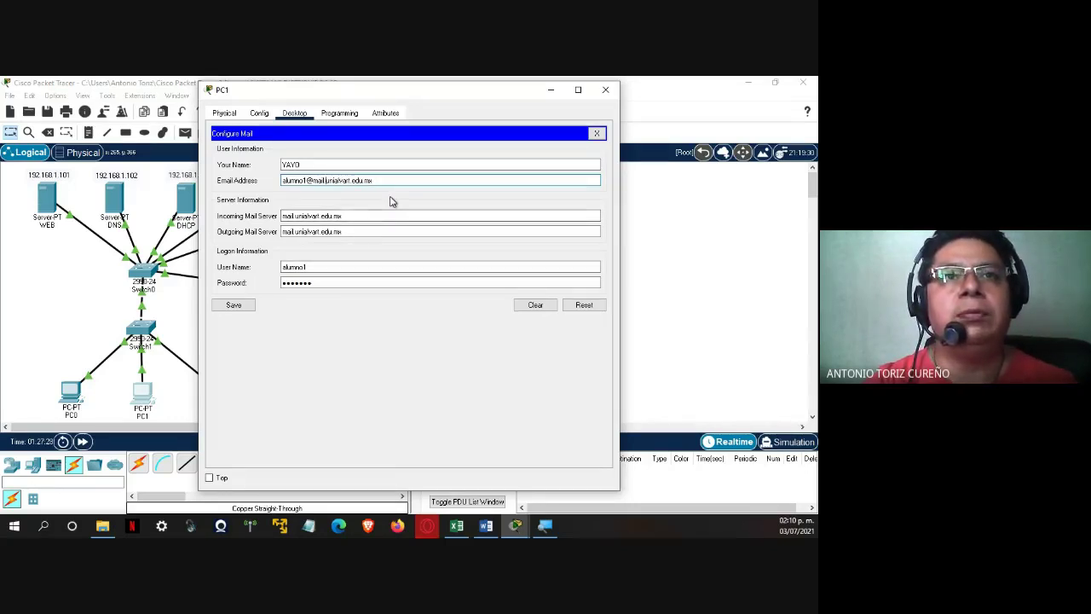
left_click(235, 305)
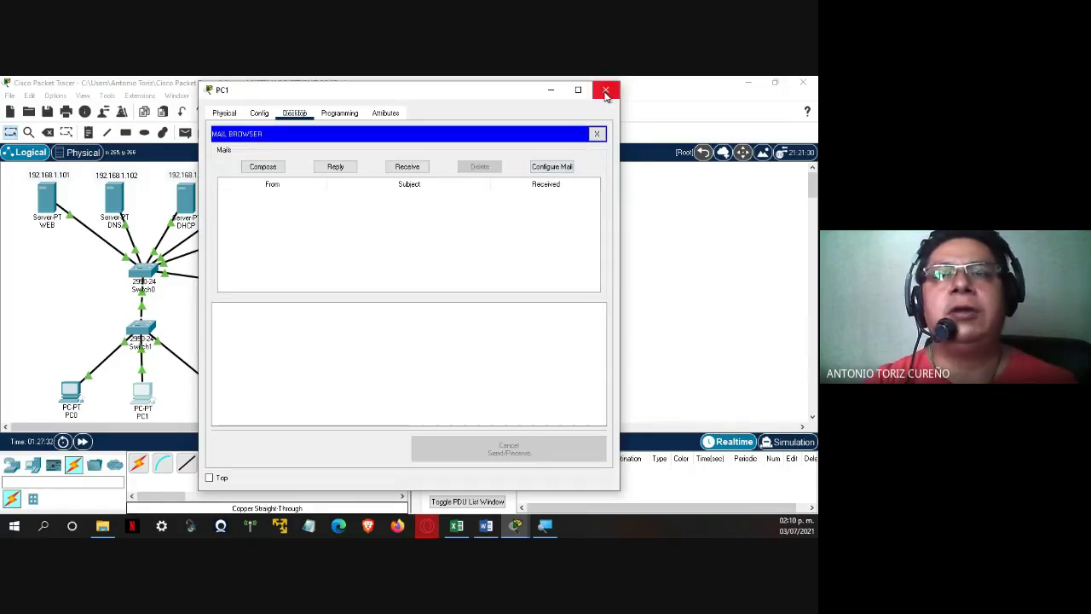
left_click(606, 91)
- Insert 'mail.' after the @ in PC0's account e-mail address and save the mail settings
left_click(71, 398)
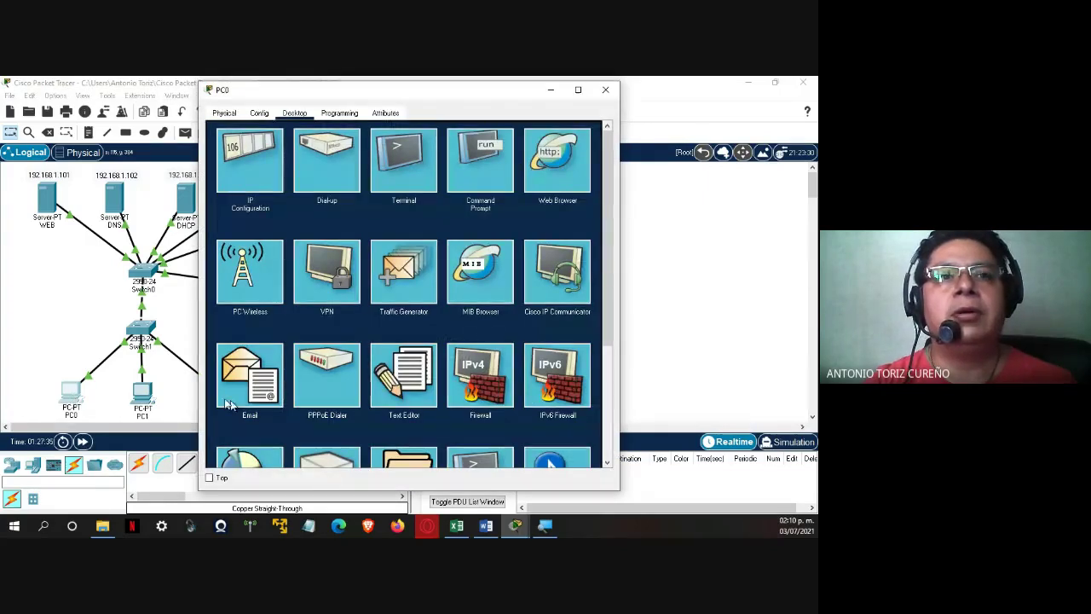
left_click(225, 403)
left_click(551, 166)
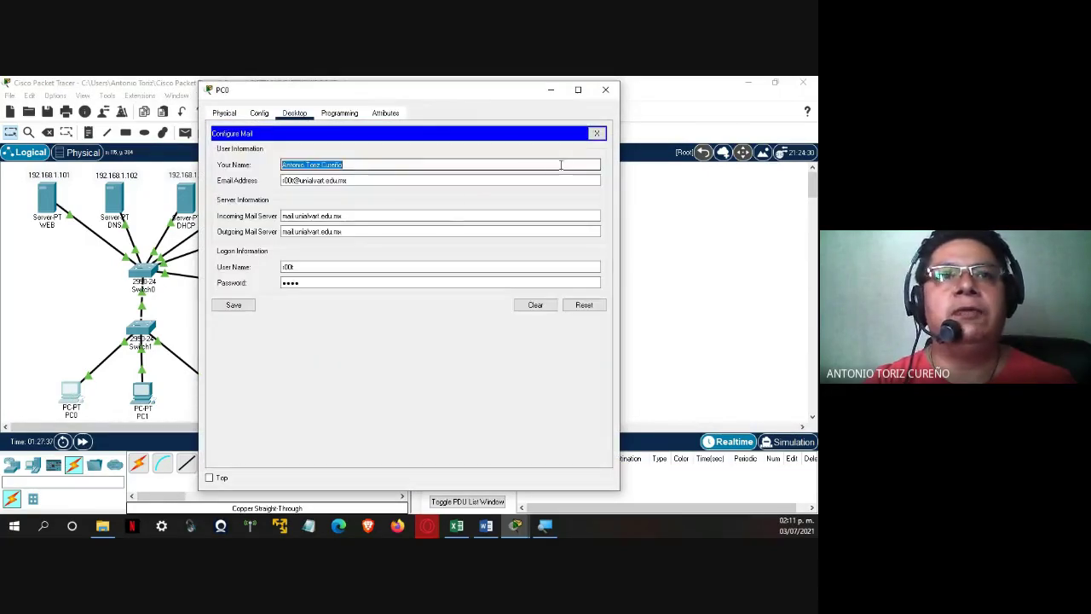
left_click(296, 180)
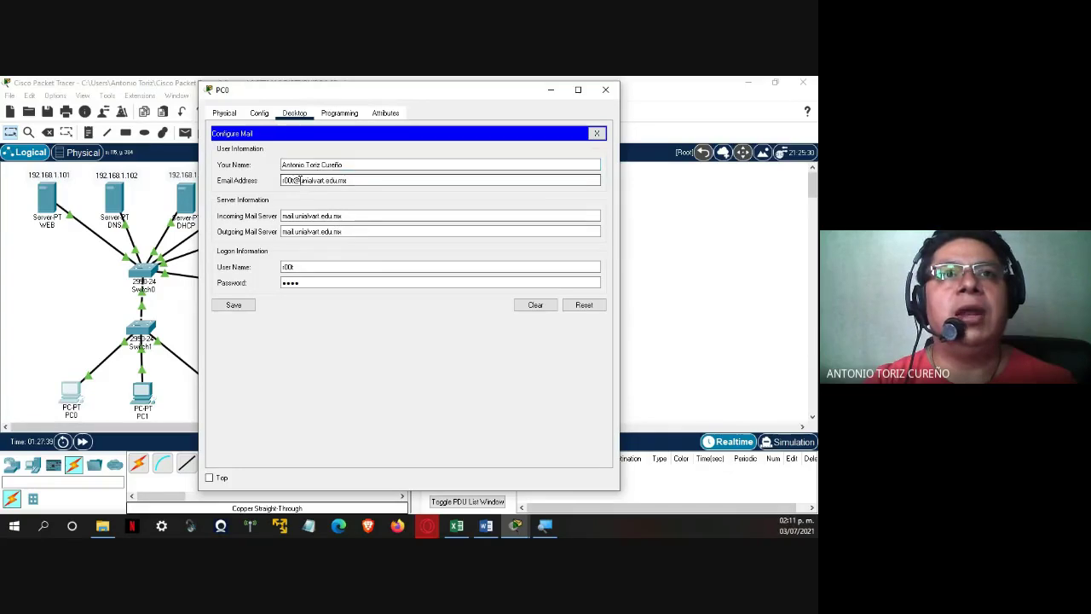
type("mail.")
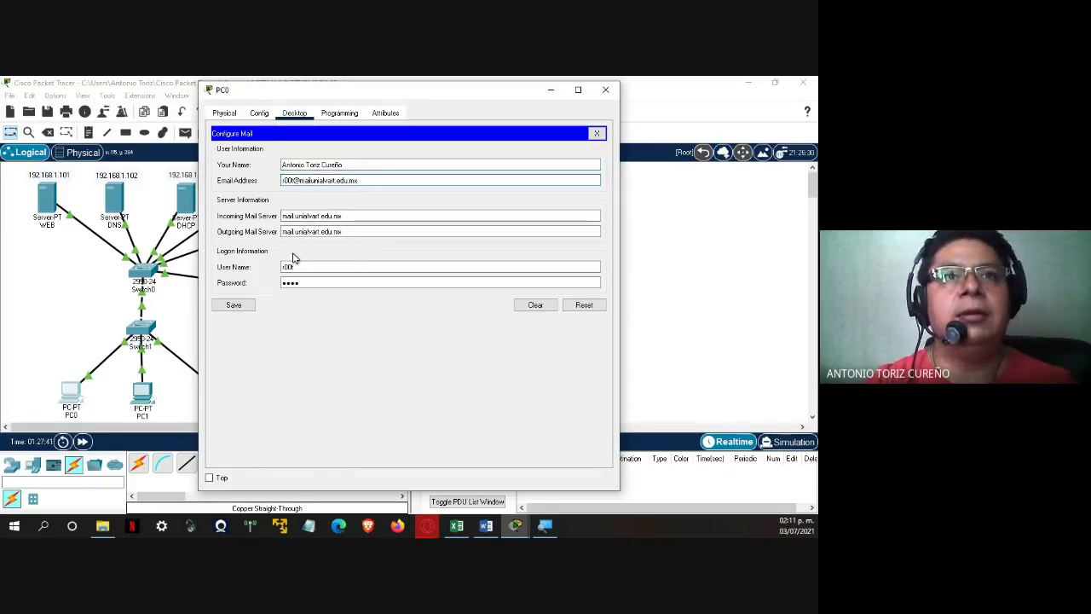
left_click(383, 286)
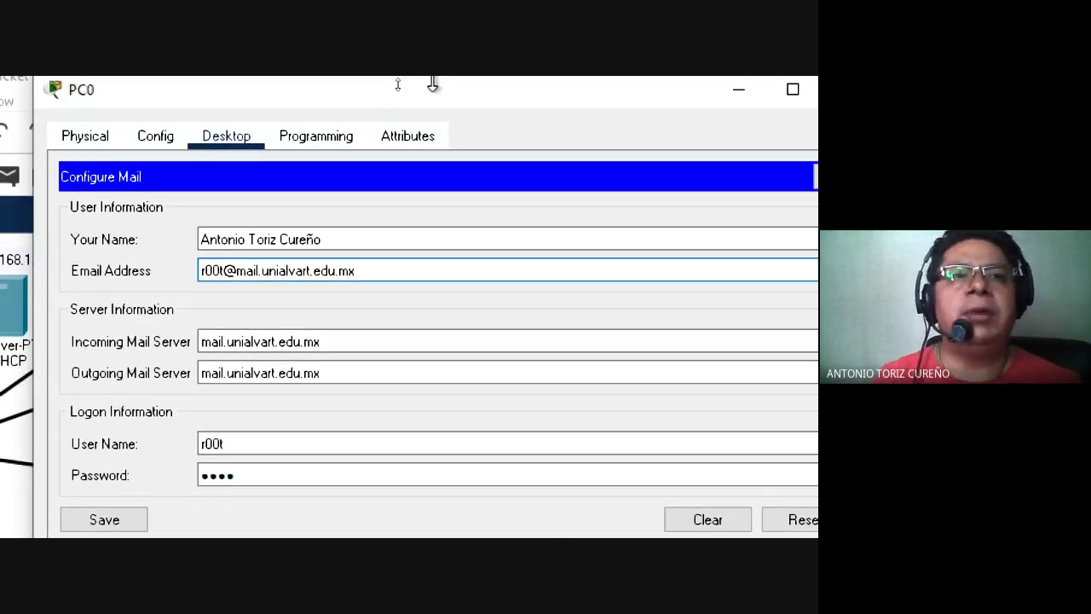
left_click(261, 270)
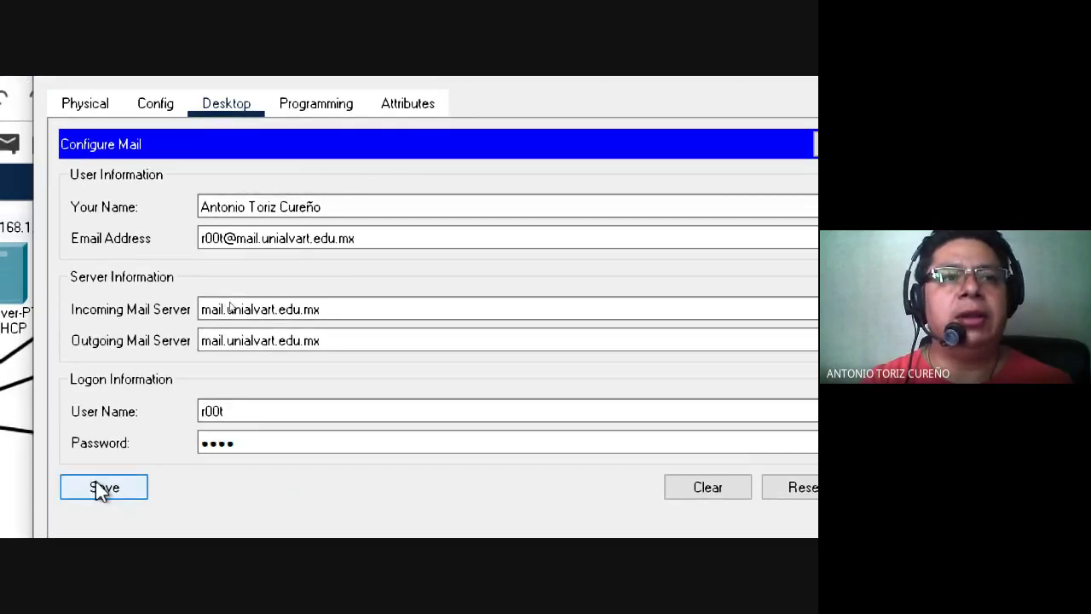
left_click(101, 519)
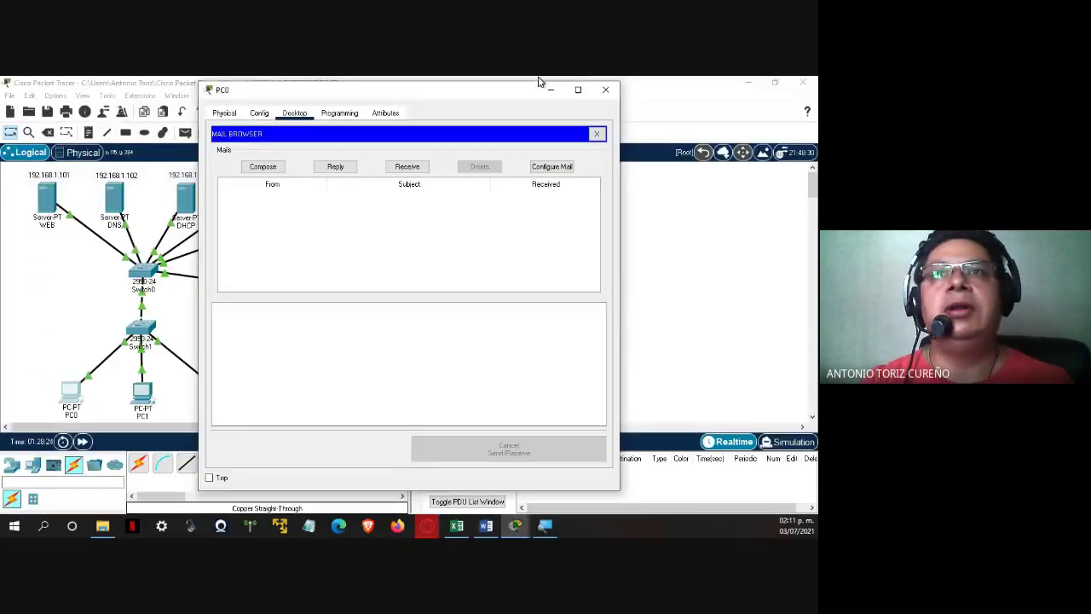
- Close PC0 and re-save PC1's mail settings with mail.unialvart.edu.mx as both servers
left_click(604, 90)
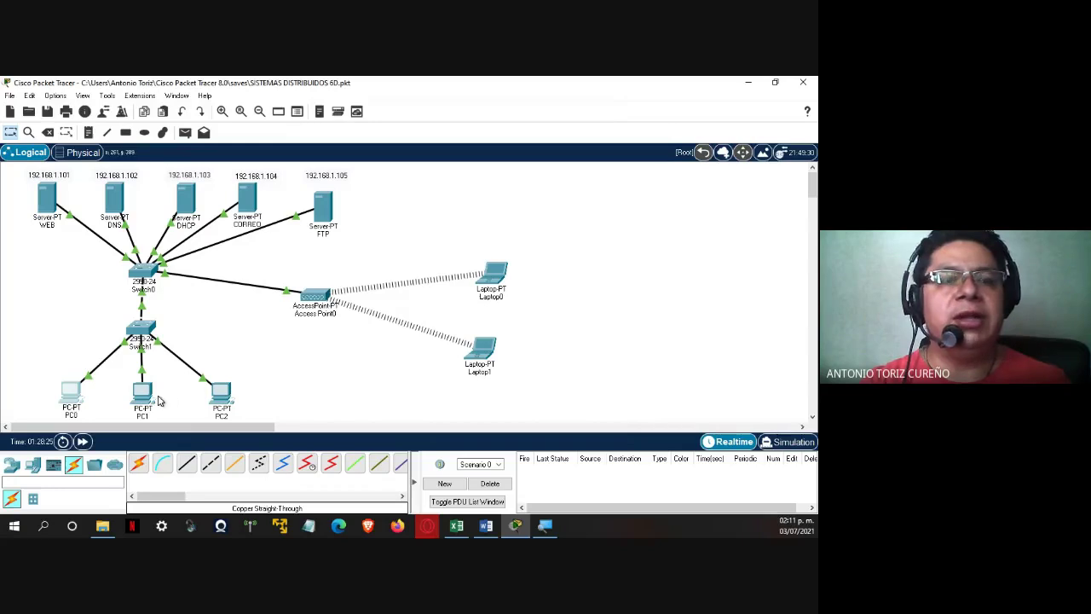
left_click(150, 399)
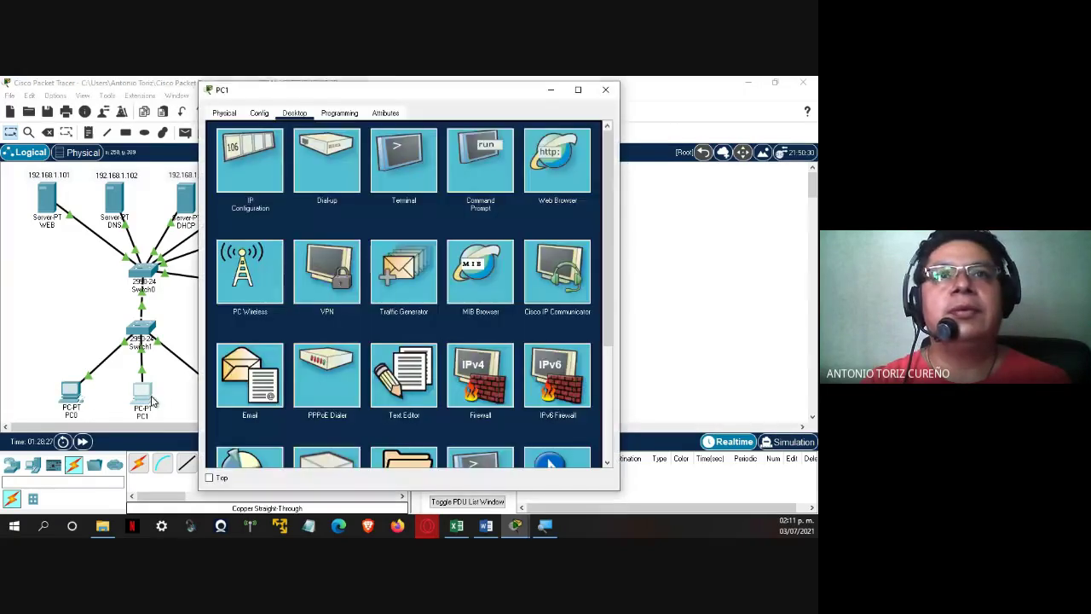
left_click(250, 377)
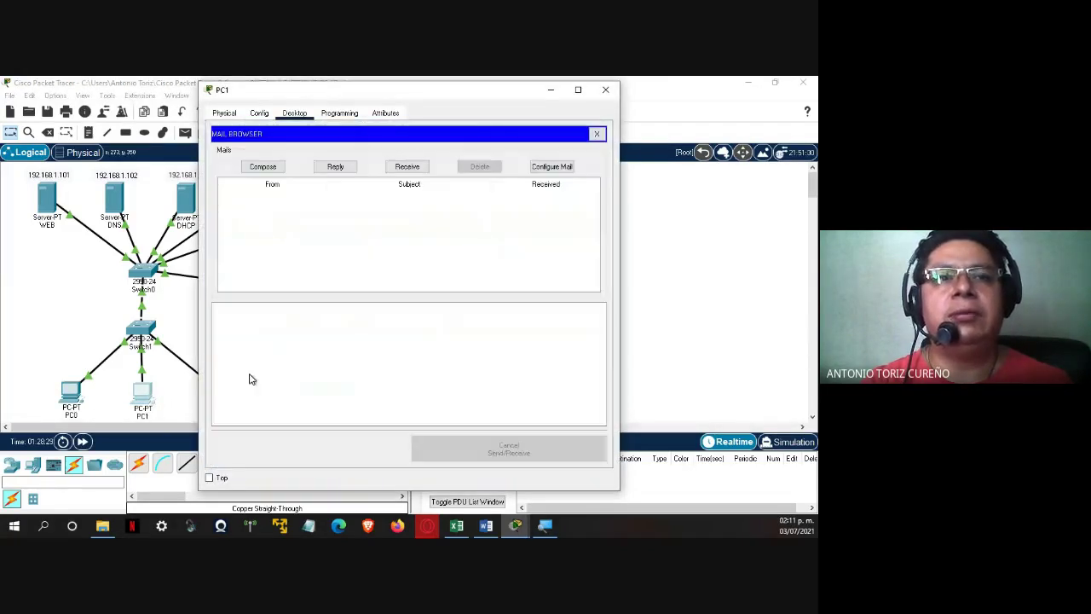
left_click(566, 170)
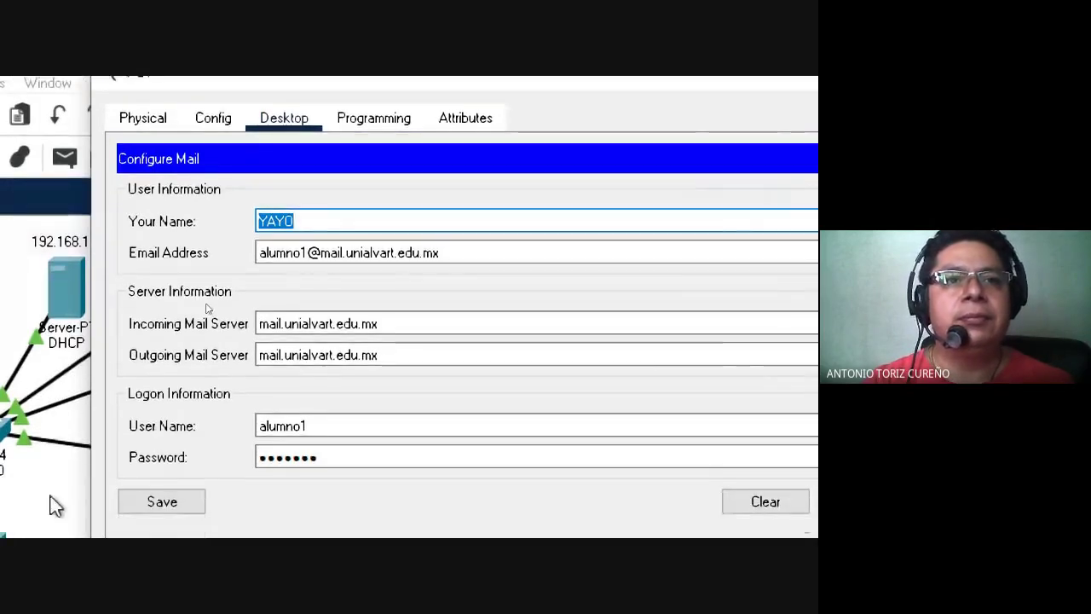
left_click(282, 374)
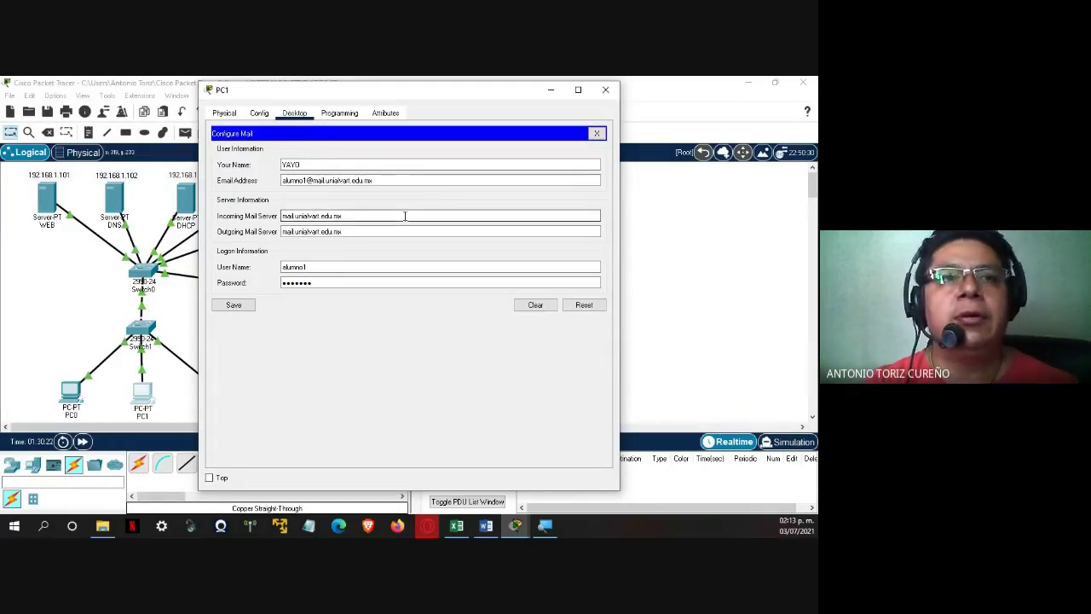
left_click(233, 305)
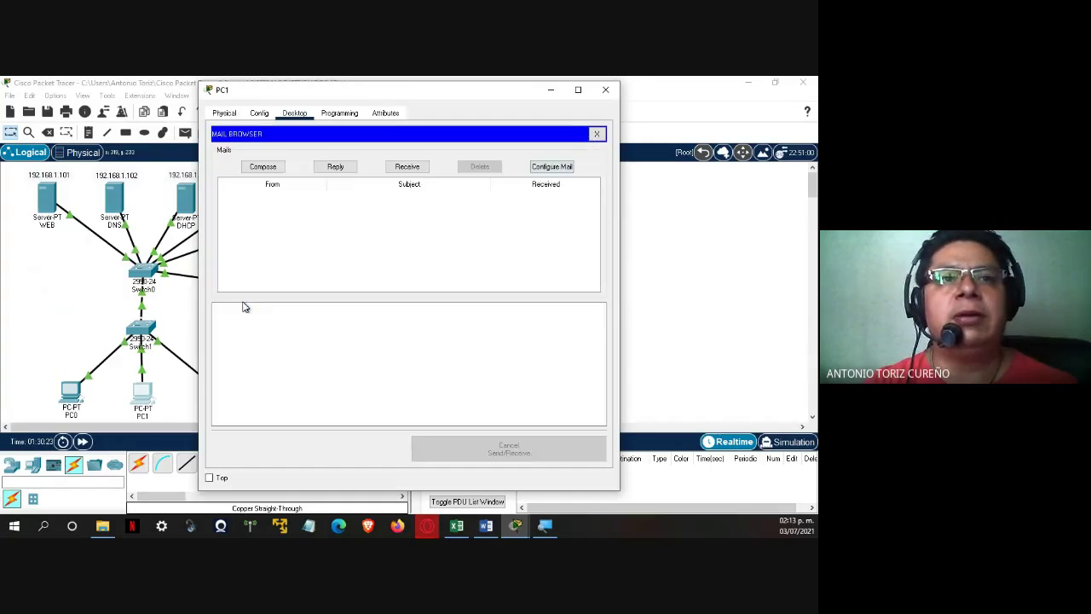
- Send a PC1 email to a mail.unialvart.edu.mx recipient, subject 'HOLA CÓMO ESTÁS.', requesting FTP server access
left_click(264, 167)
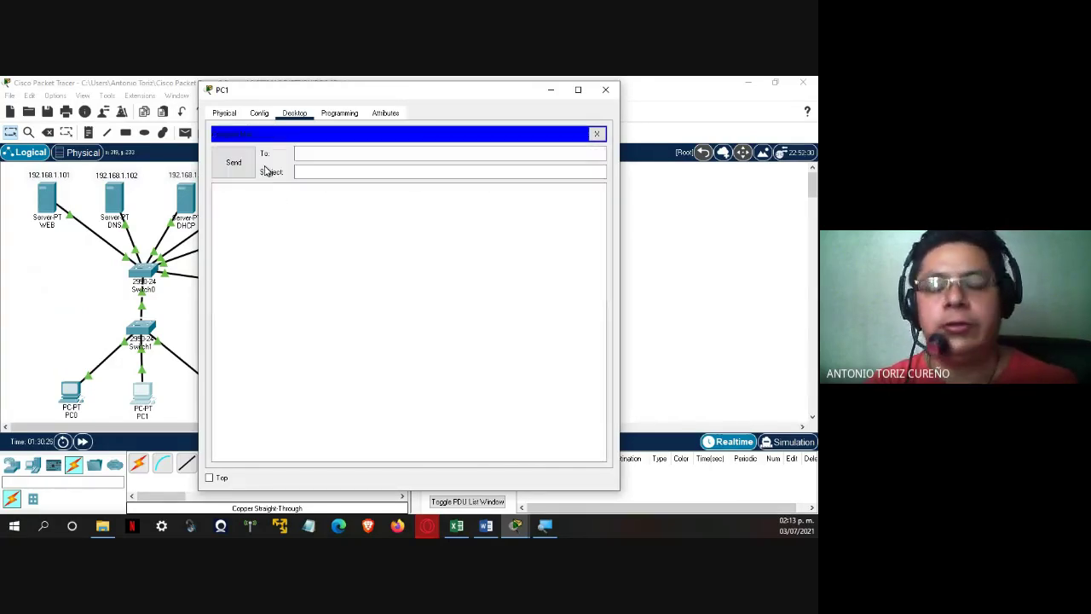
left_click(311, 151)
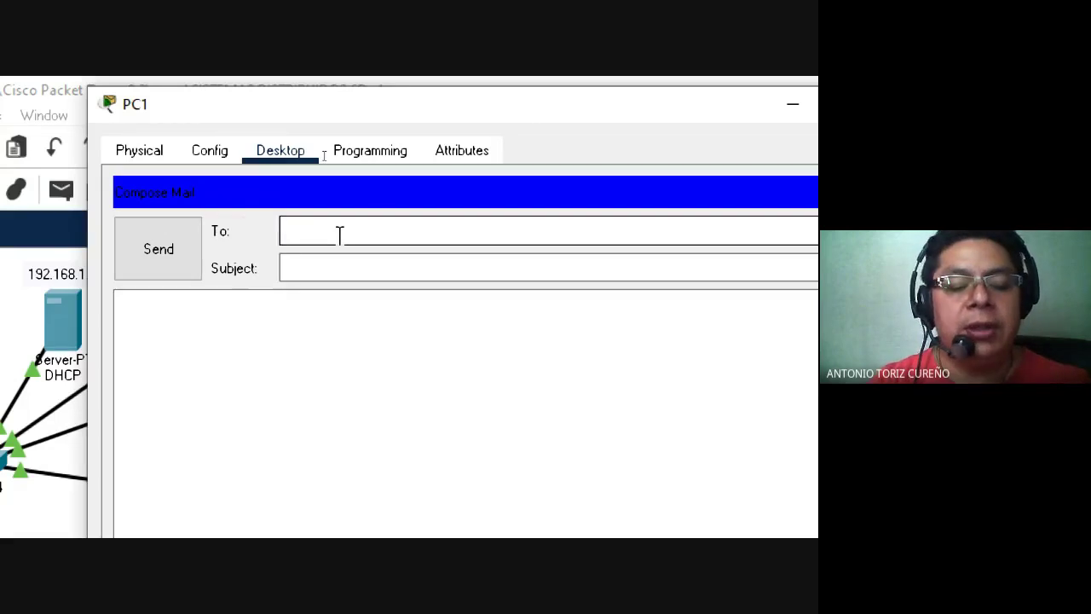
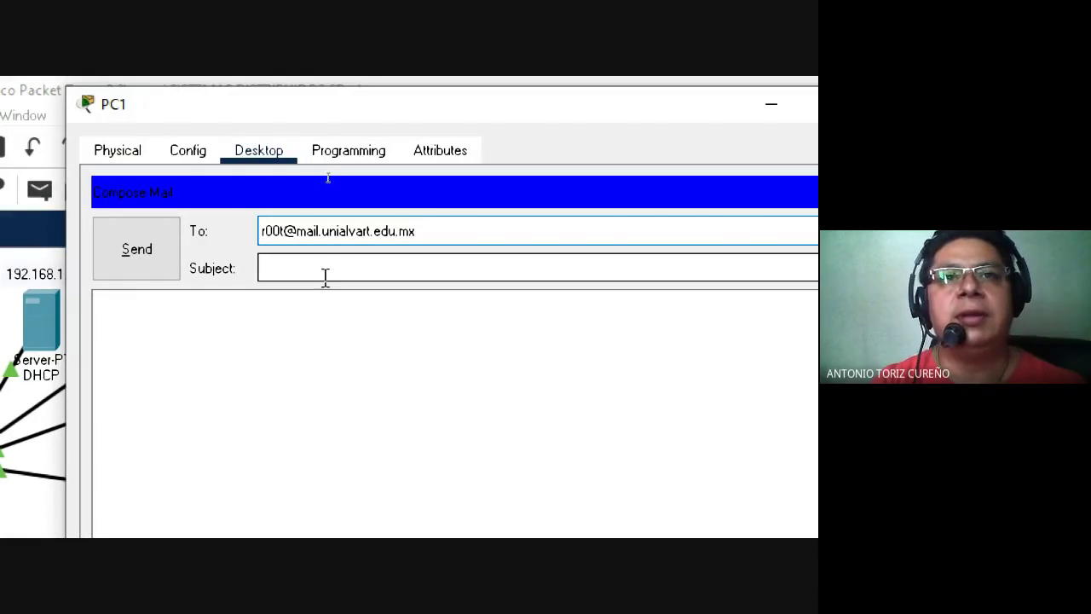
left_click(324, 270)
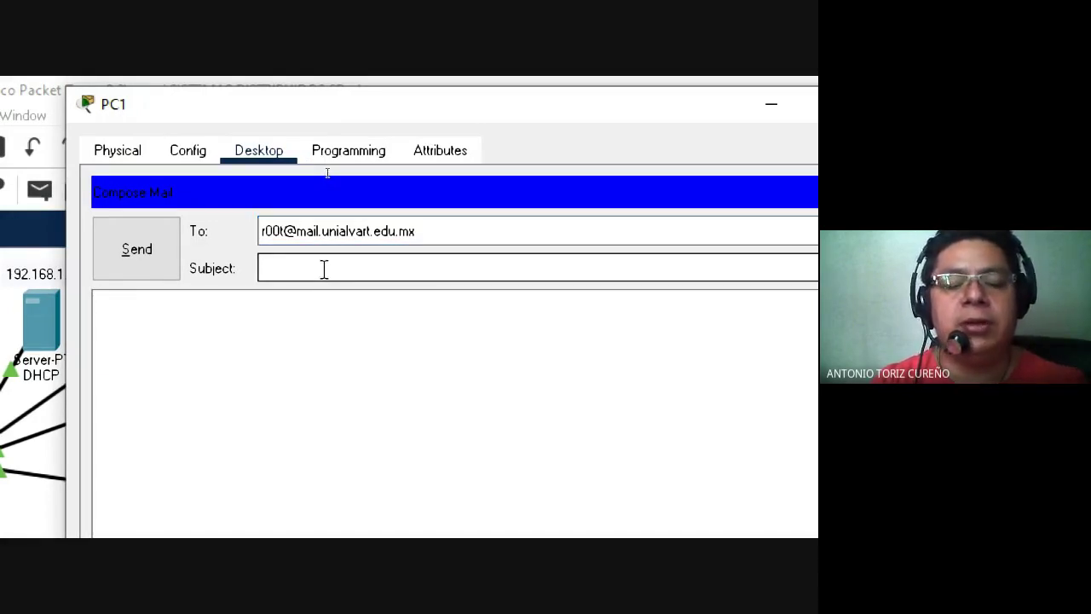
type("HOLA CÓMO ")
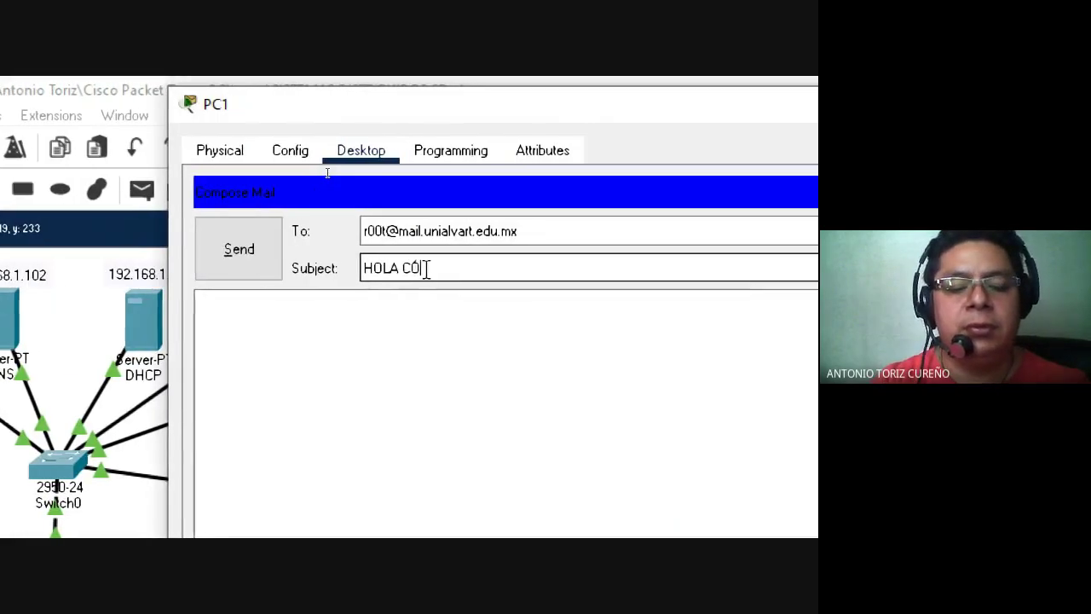
type("ESTÁS.")
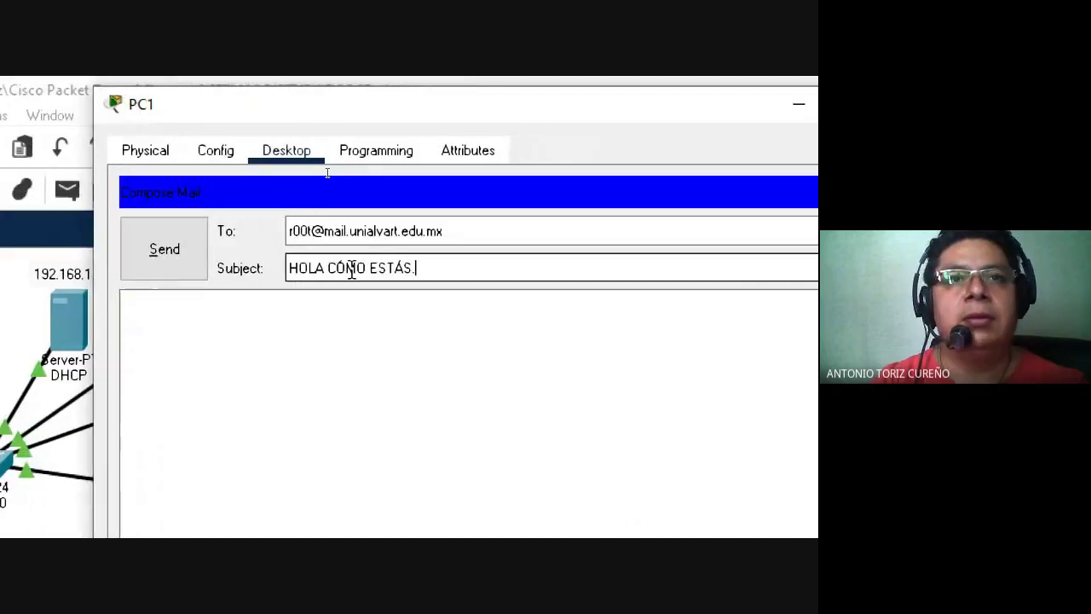
left_click(286, 313)
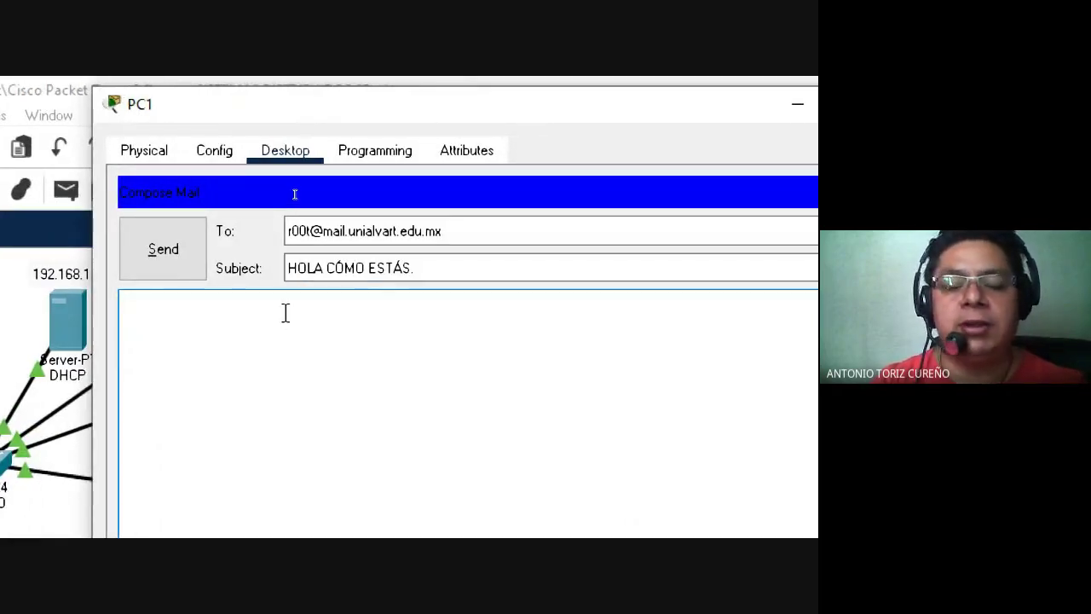
type("Me")
type(" puedes mandar d")
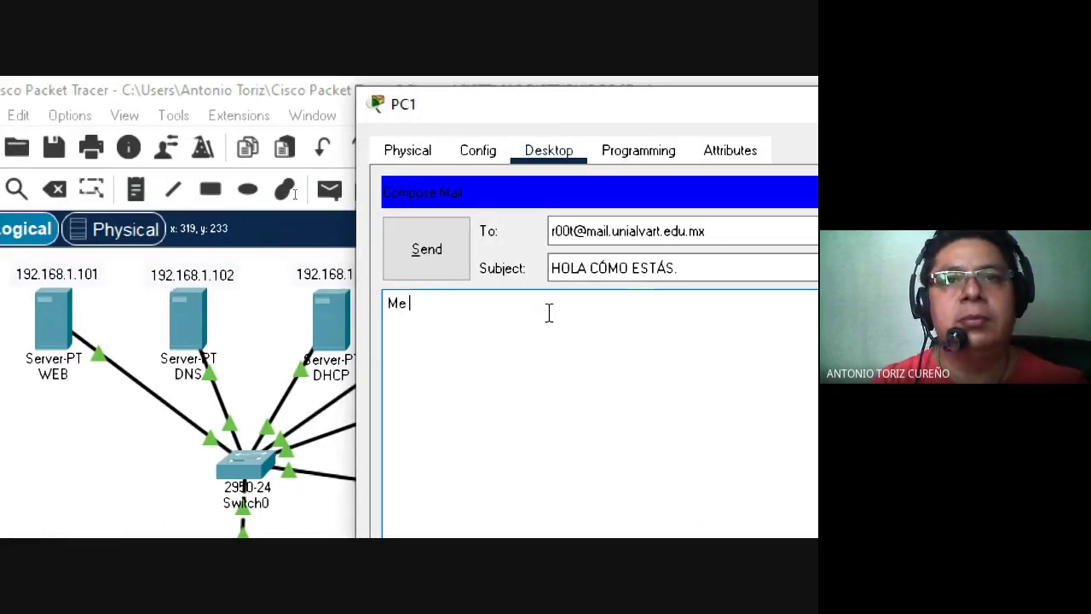
type("e favor el")
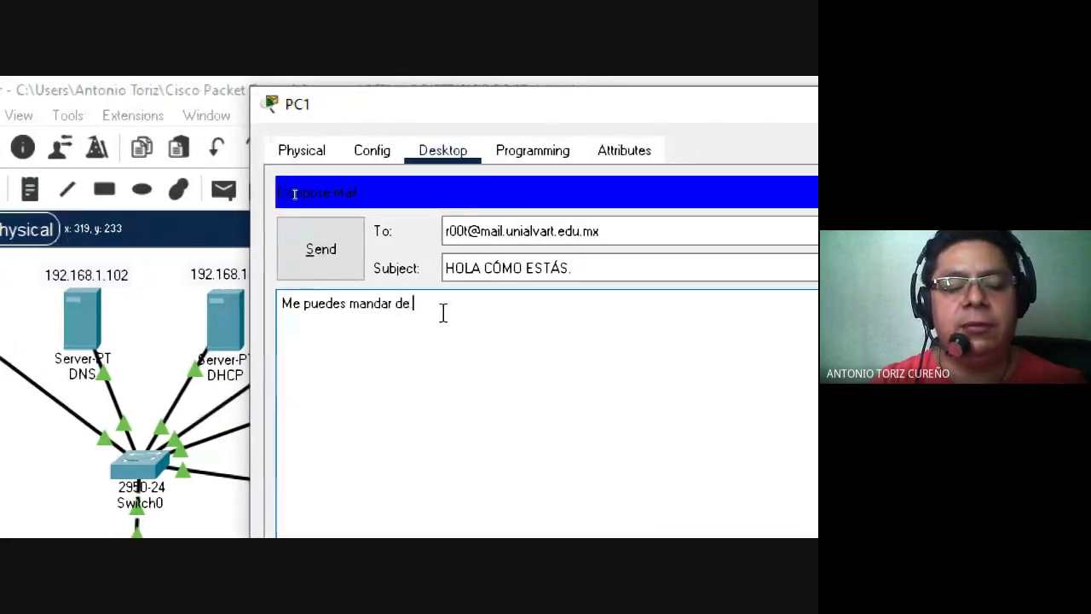
type(" acceso al")
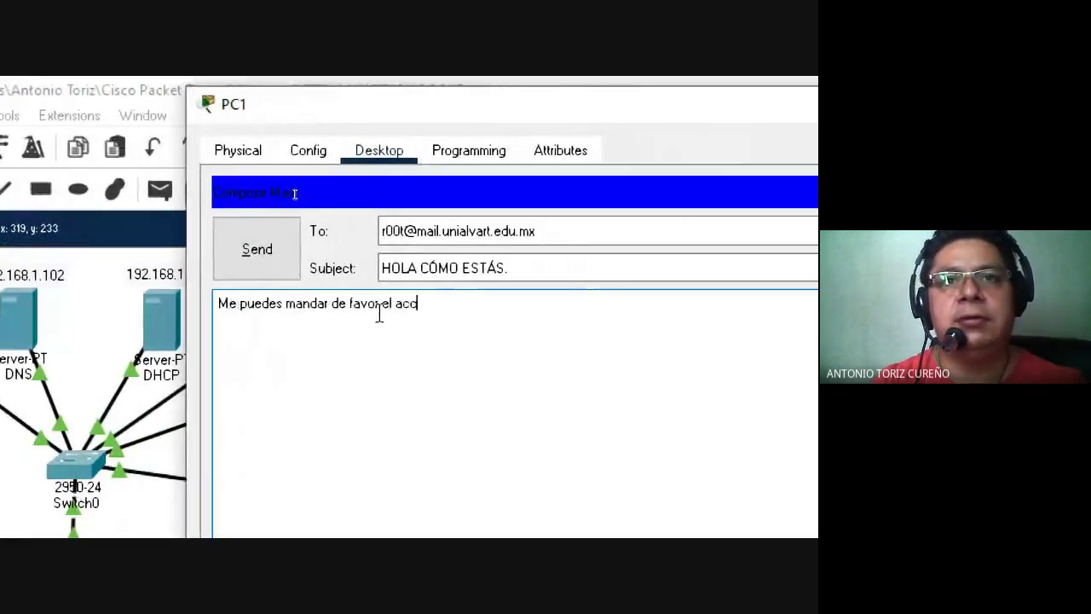
type(" servidor ")
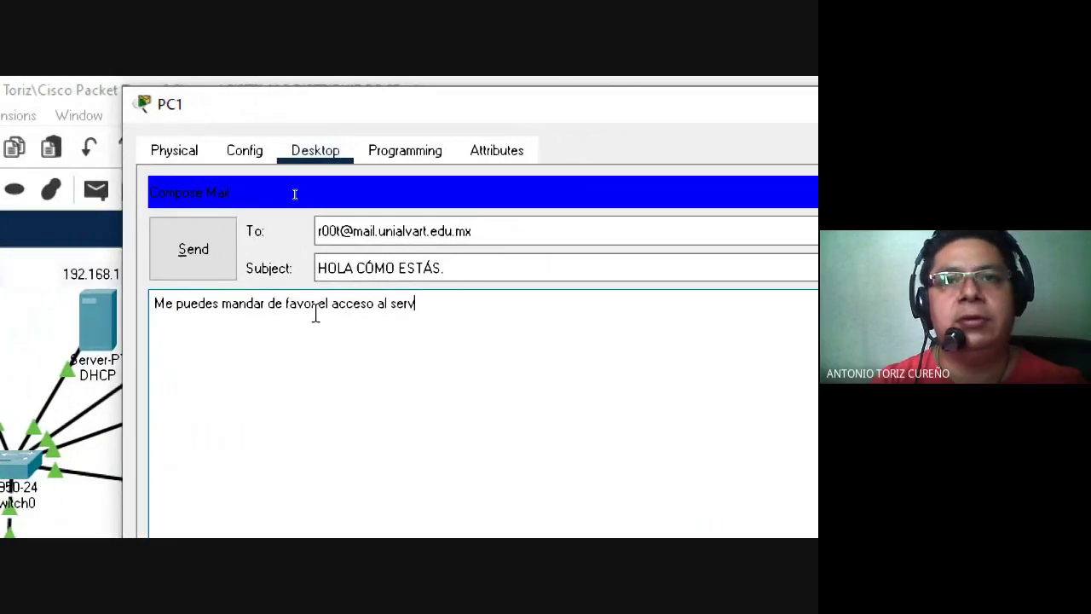
type("FTP. G")
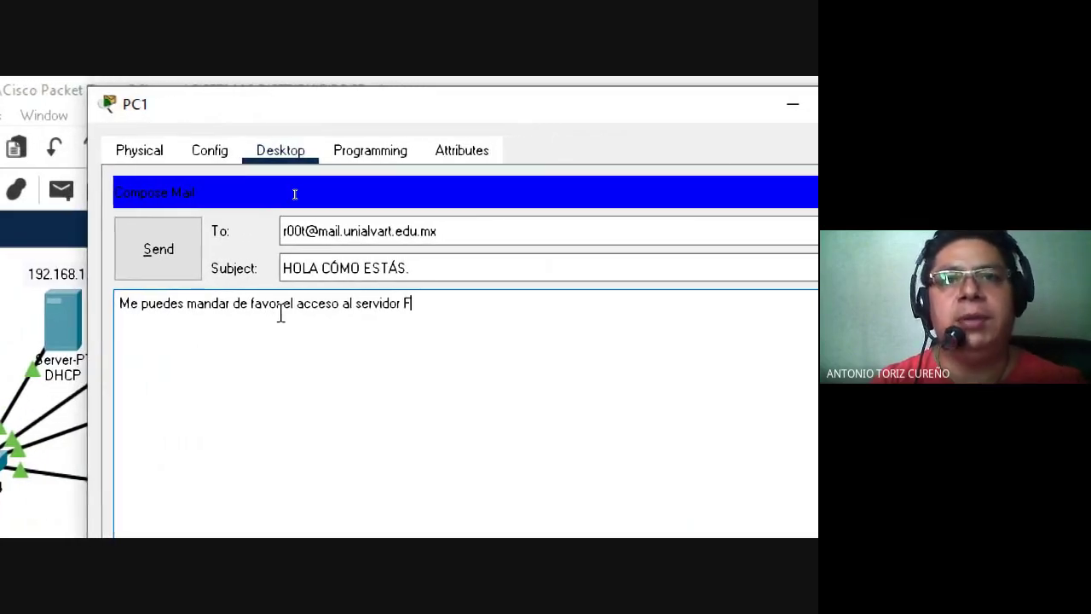
type("racias.")
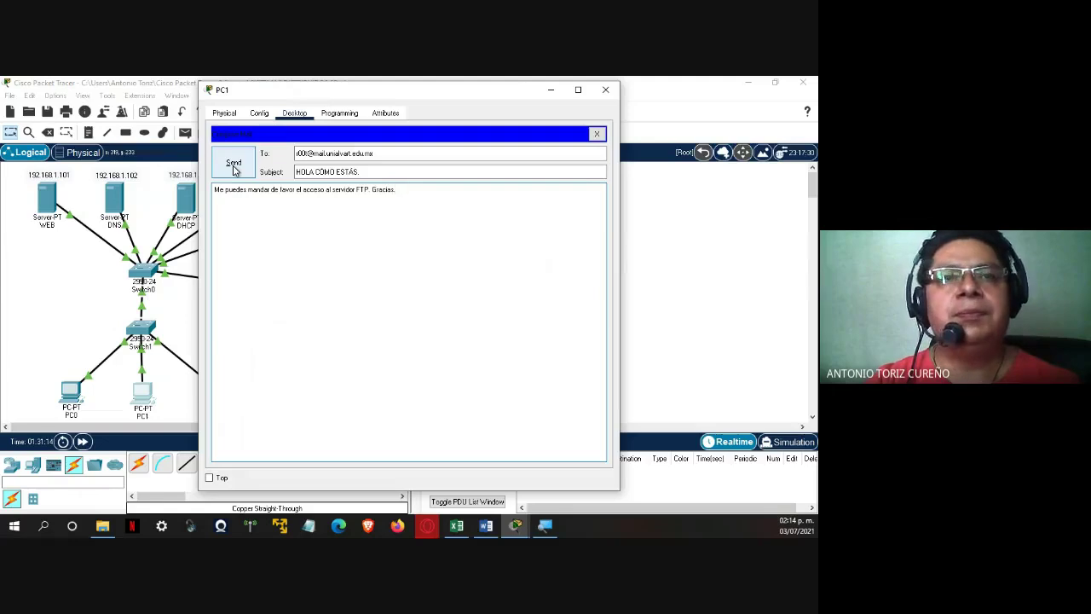
left_click(234, 164)
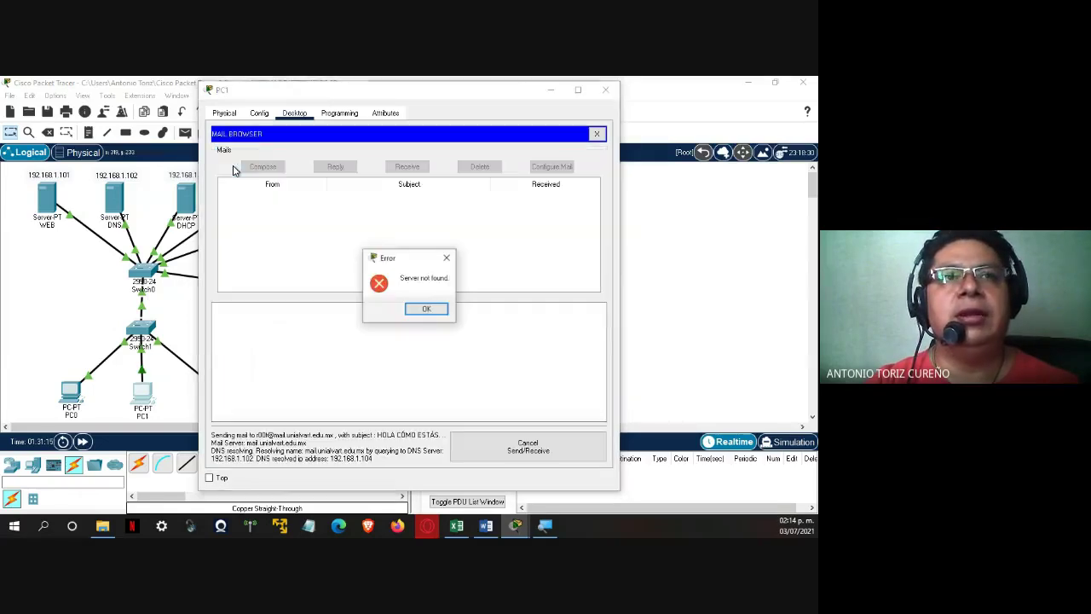
- Dismiss the Server not found error and close PC1's window
left_click(428, 311)
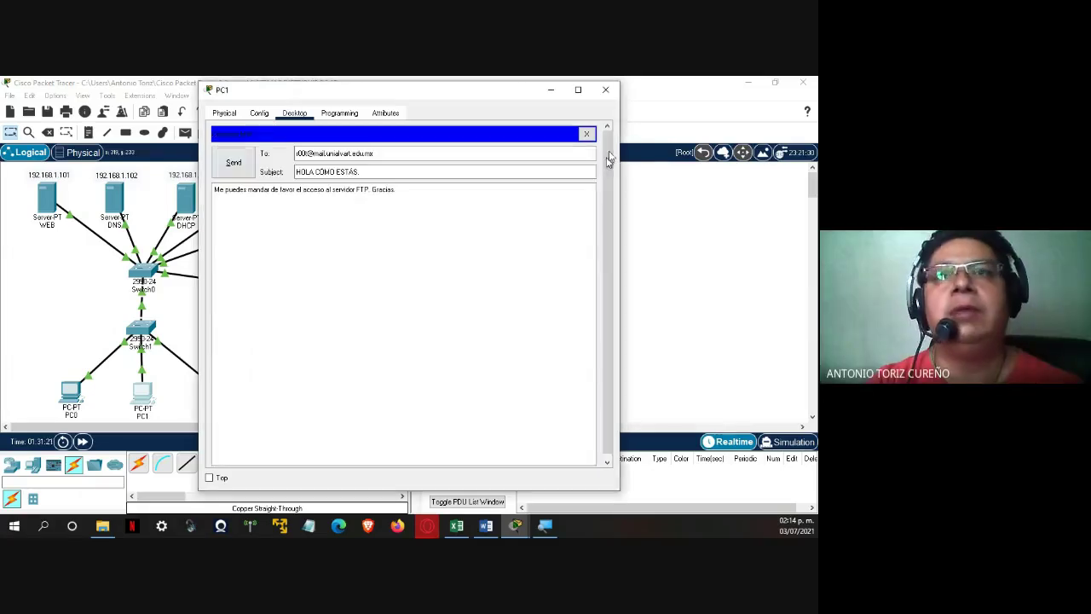
left_click(606, 90)
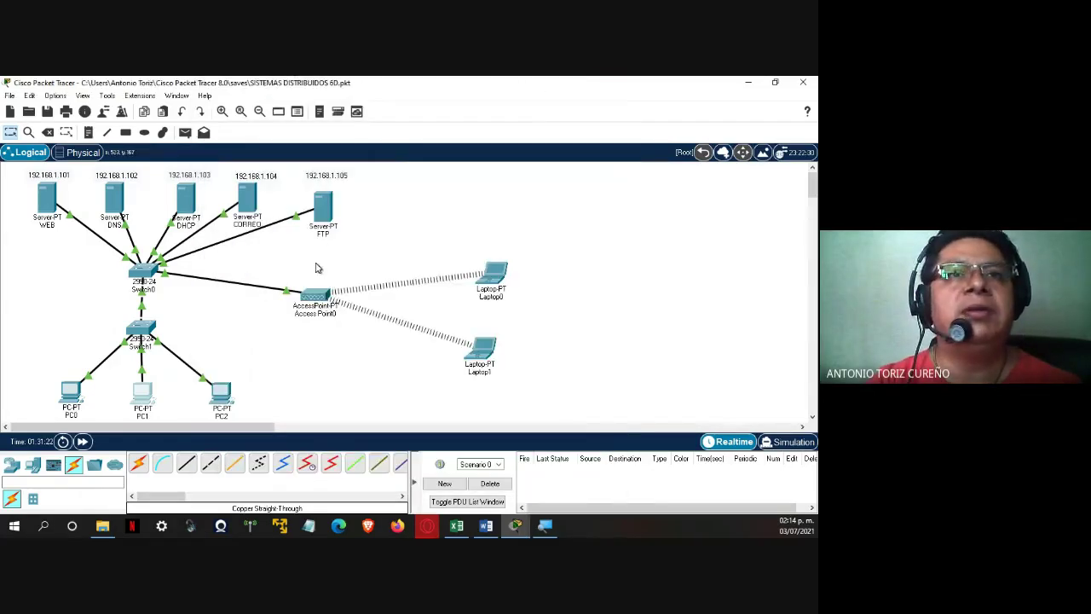
- Open the CORREO server's EMAIL service and review its two existing user accounts
left_click(250, 204)
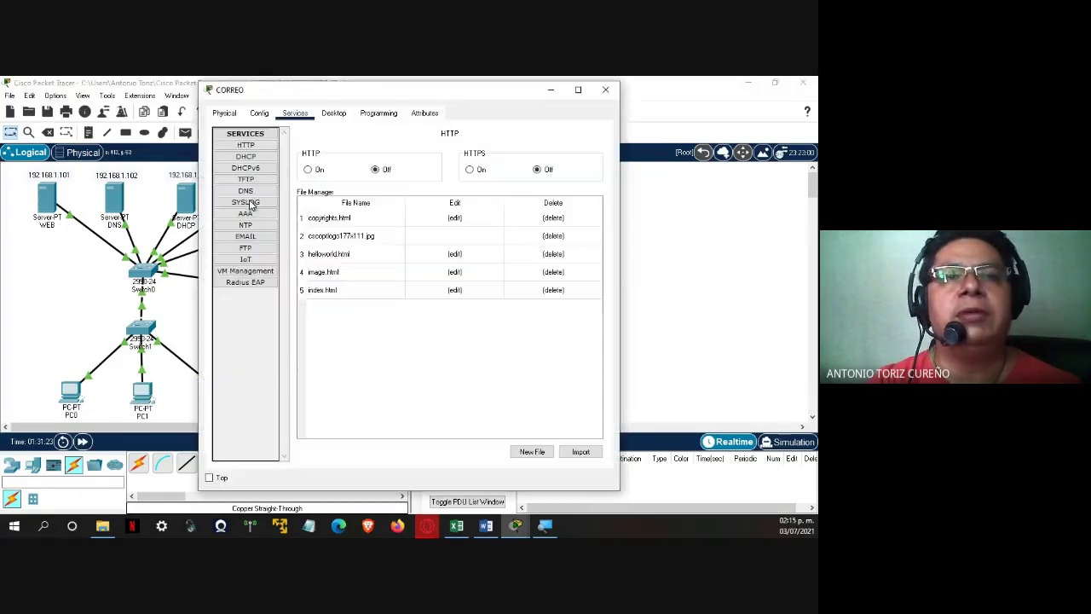
left_click(246, 236)
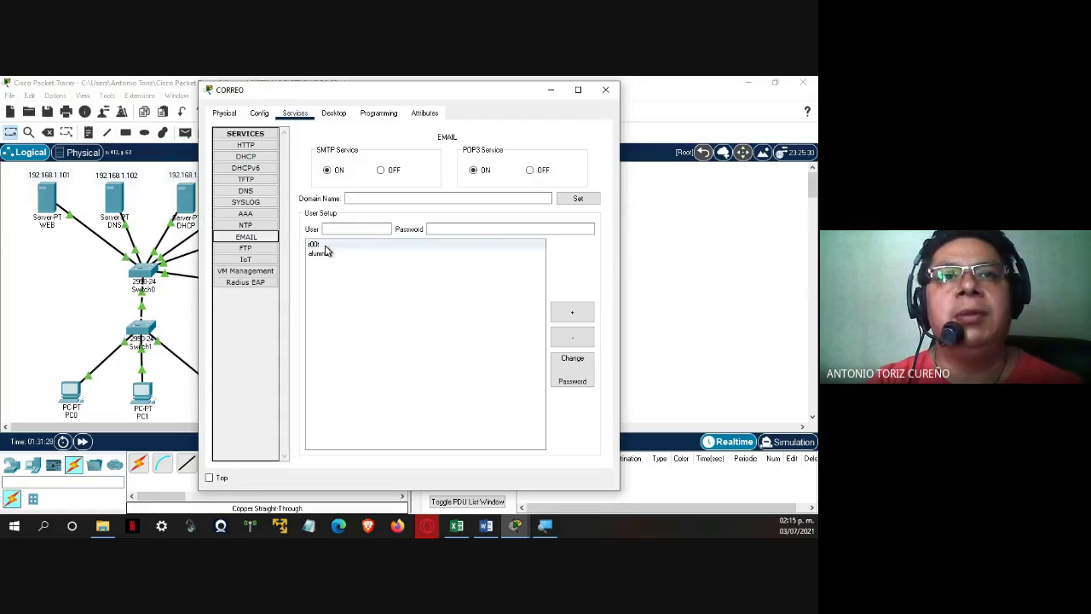
left_click(317, 245)
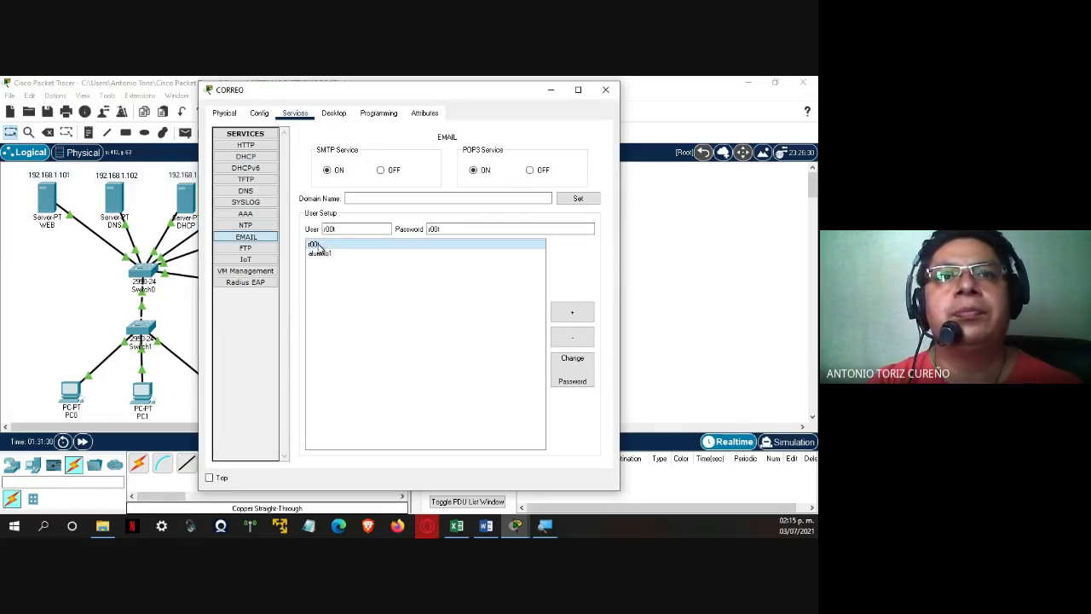
left_click(320, 253)
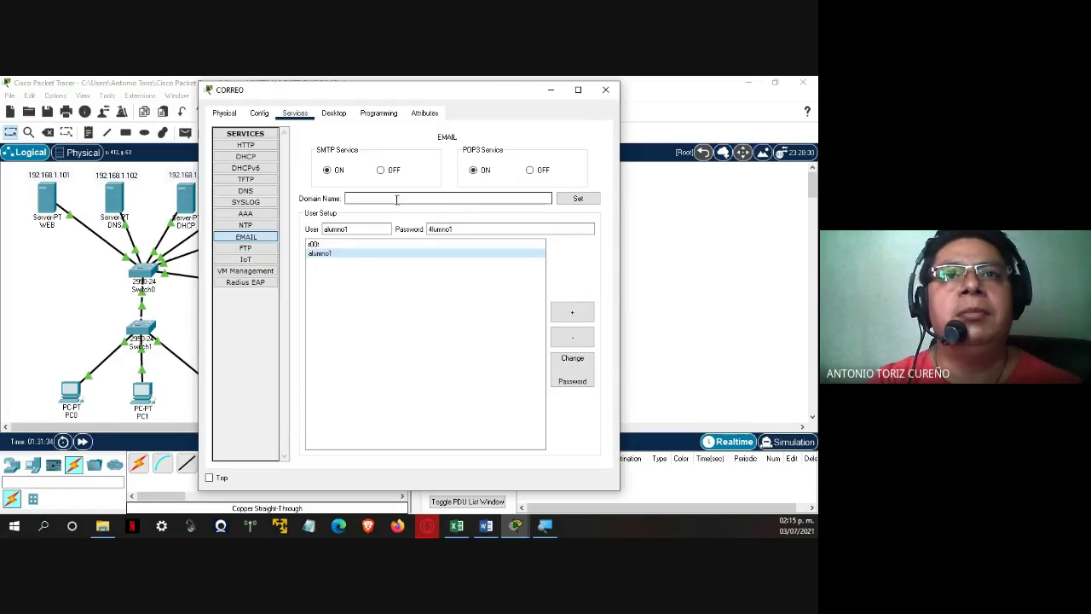
left_click(315, 245)
- Set the mail server's domain name to mail.unialvart.edu.mx
left_click(362, 198)
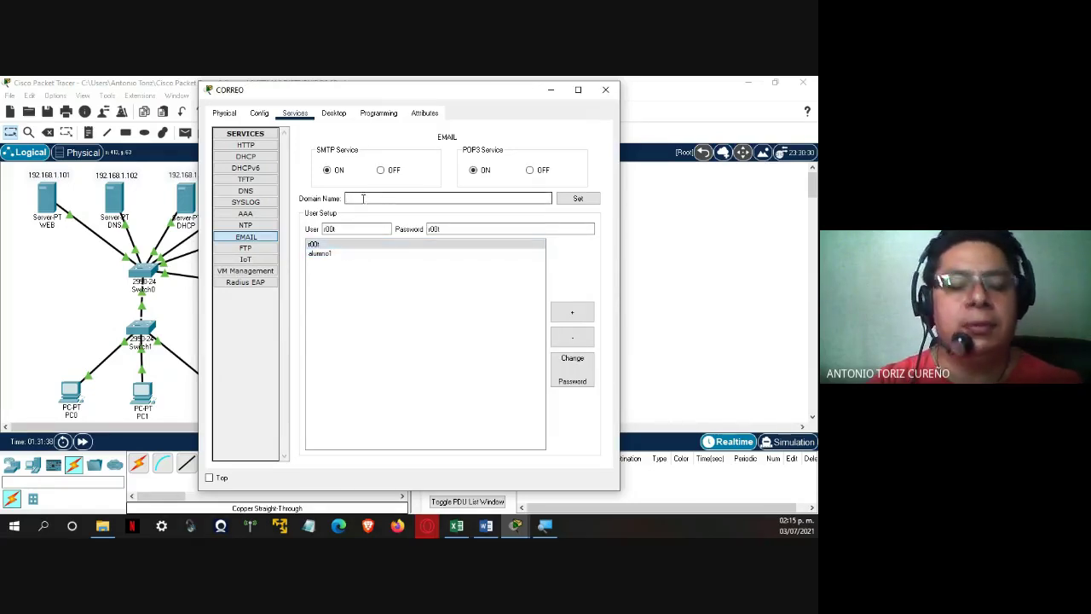
type("mail.un")
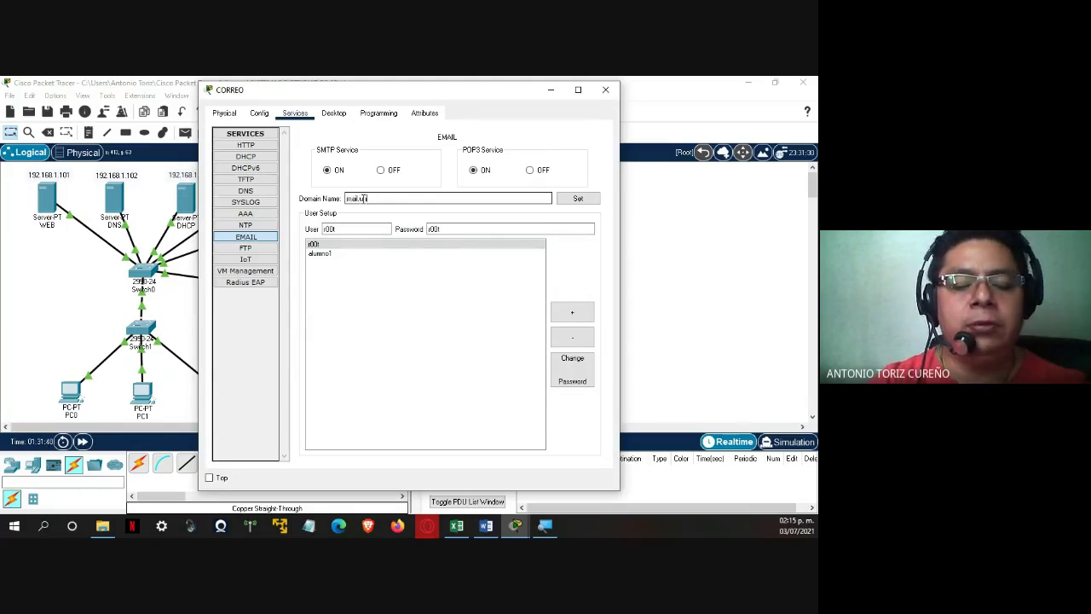
type("alvat")
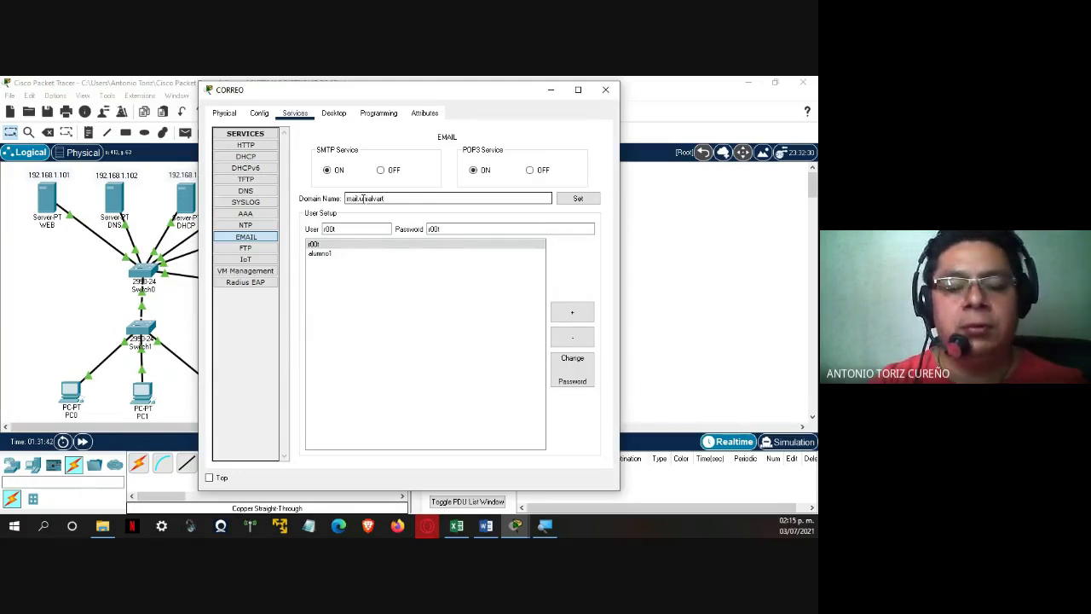
type(".edu.mx")
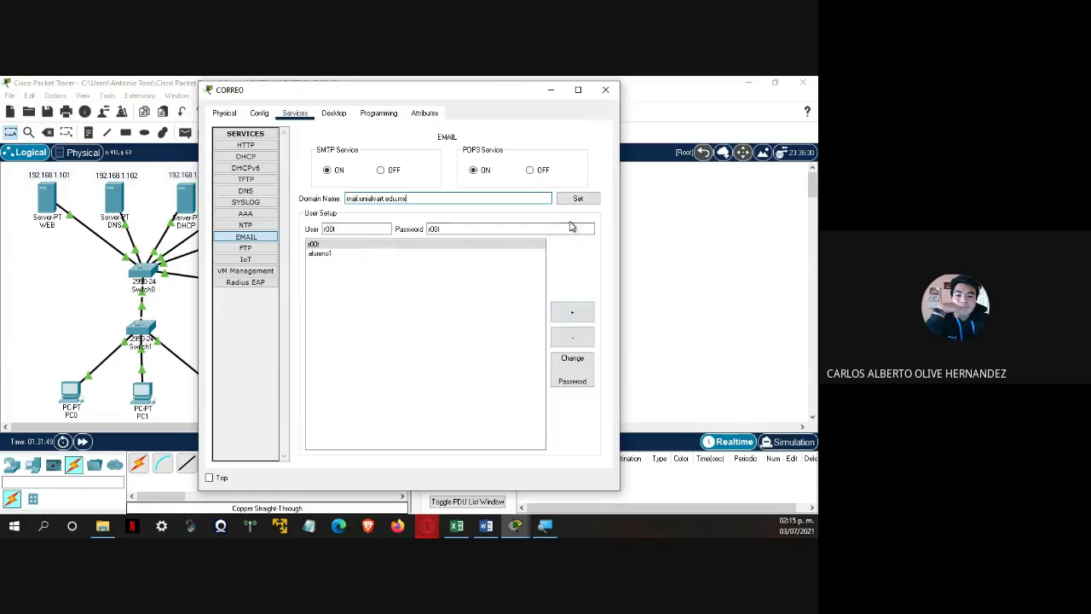
left_click(585, 198)
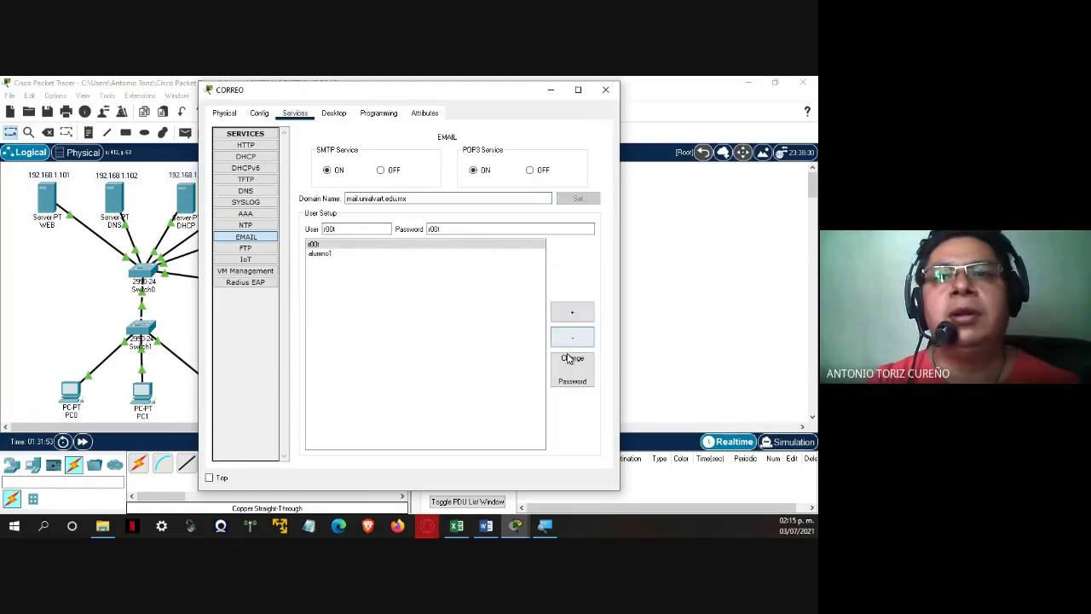
- Delete both existing mail user accounts after the duplicate-user error
left_click(576, 313)
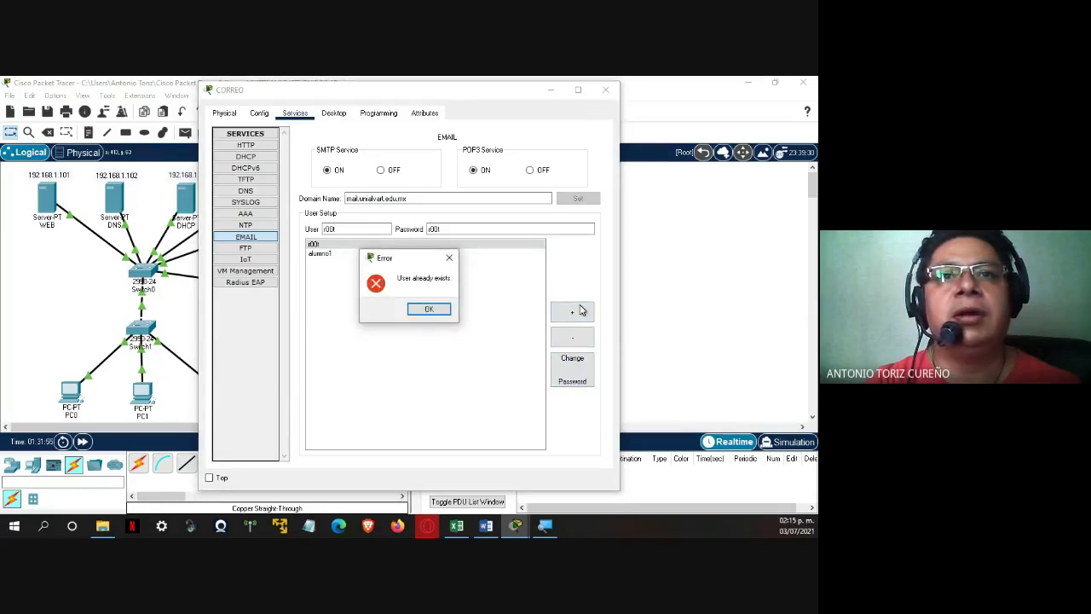
left_click(430, 310)
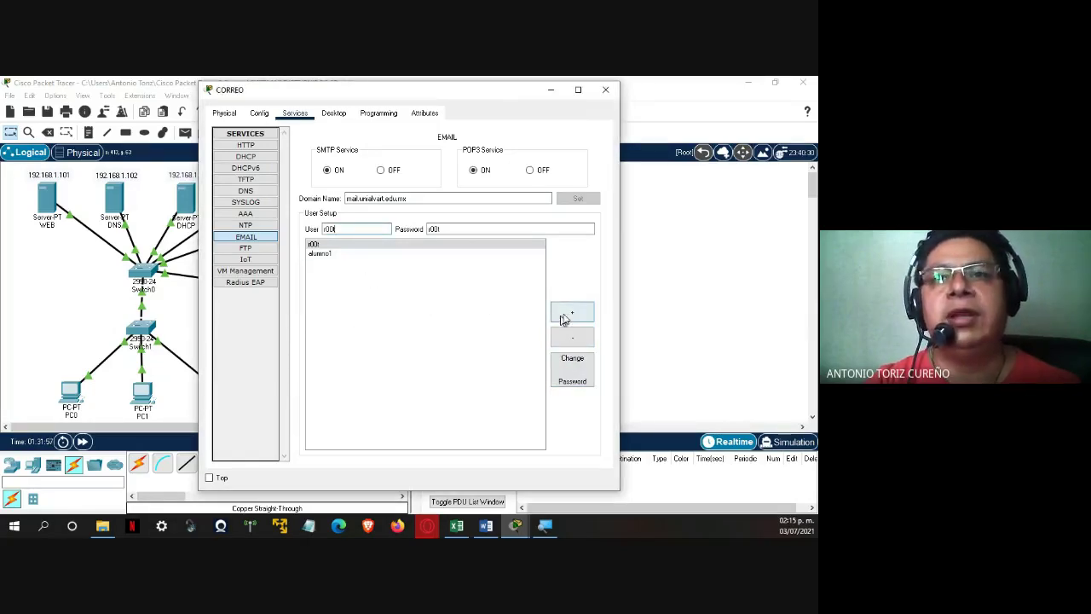
left_click(312, 245)
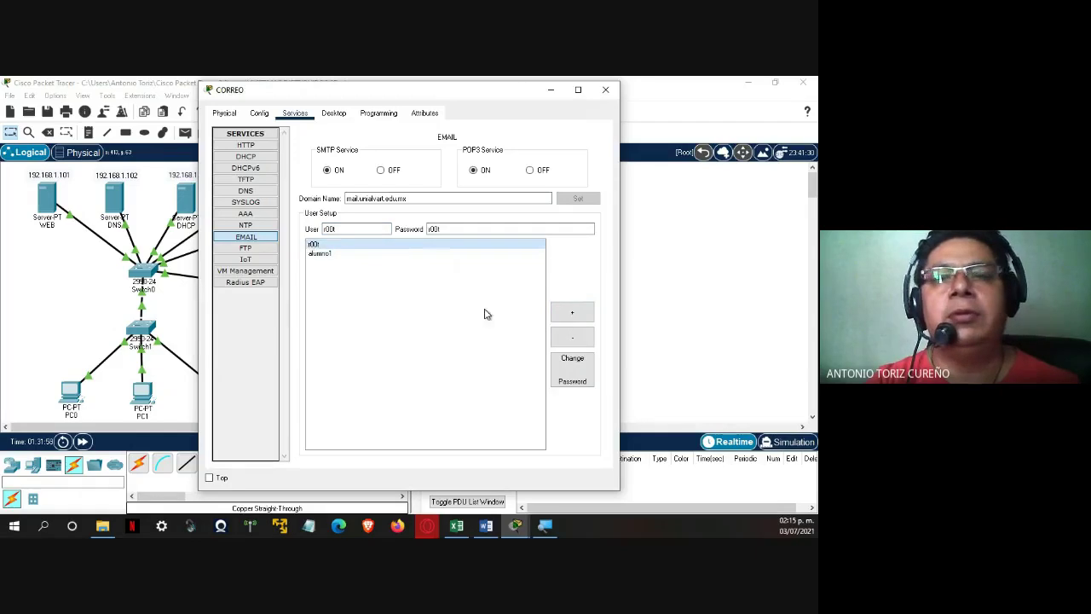
left_click(572, 341)
left_click(576, 342)
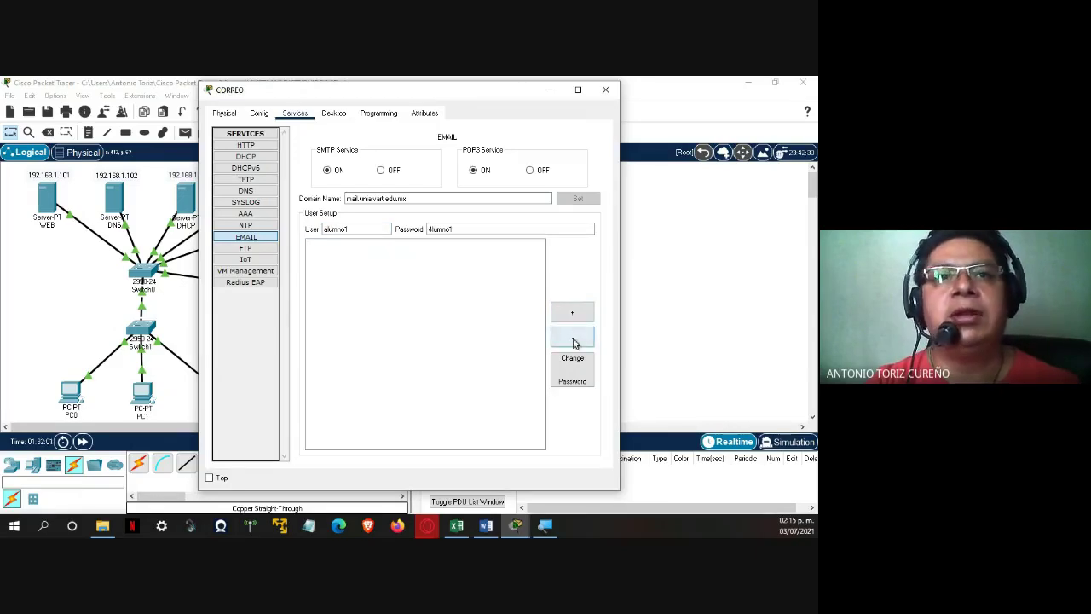
- Re-add the student mail user, then enter user name 'alu' and its password
left_click(361, 228)
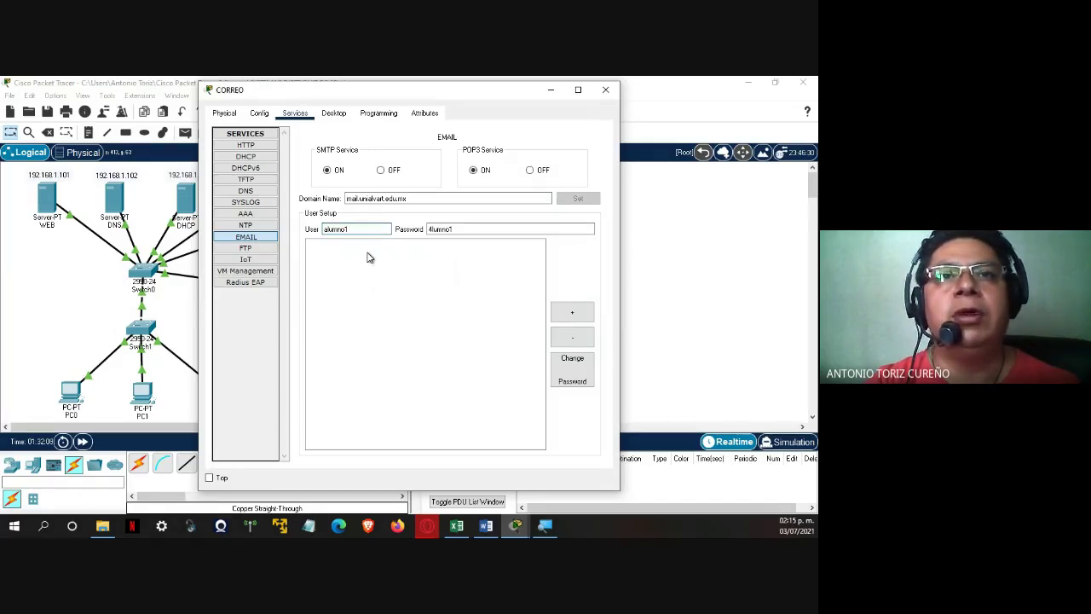
left_click(573, 314)
left_click(371, 228)
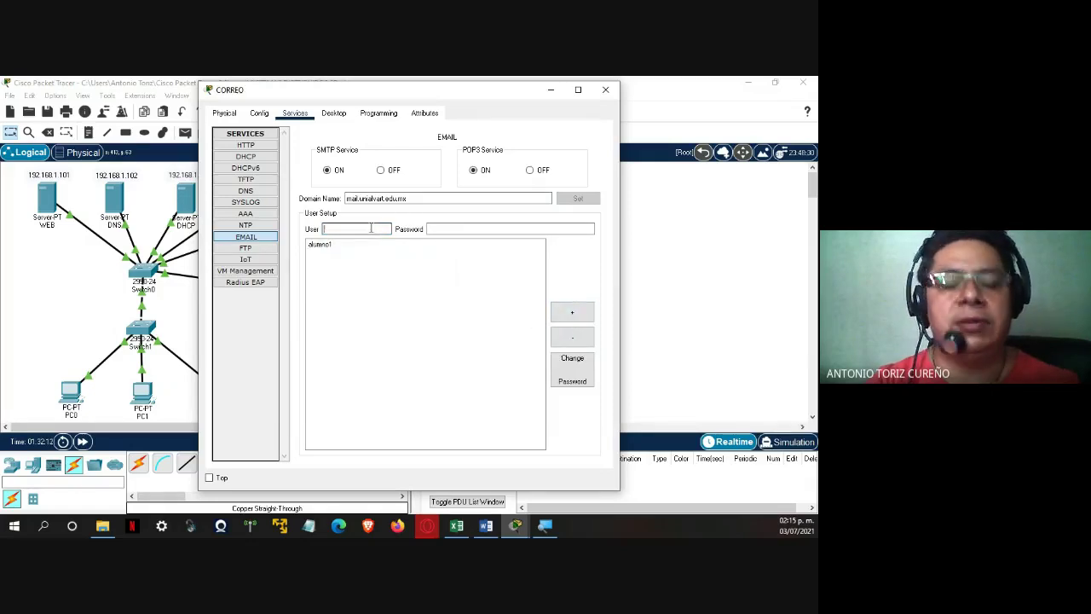
type("alu1")
key("Tab")
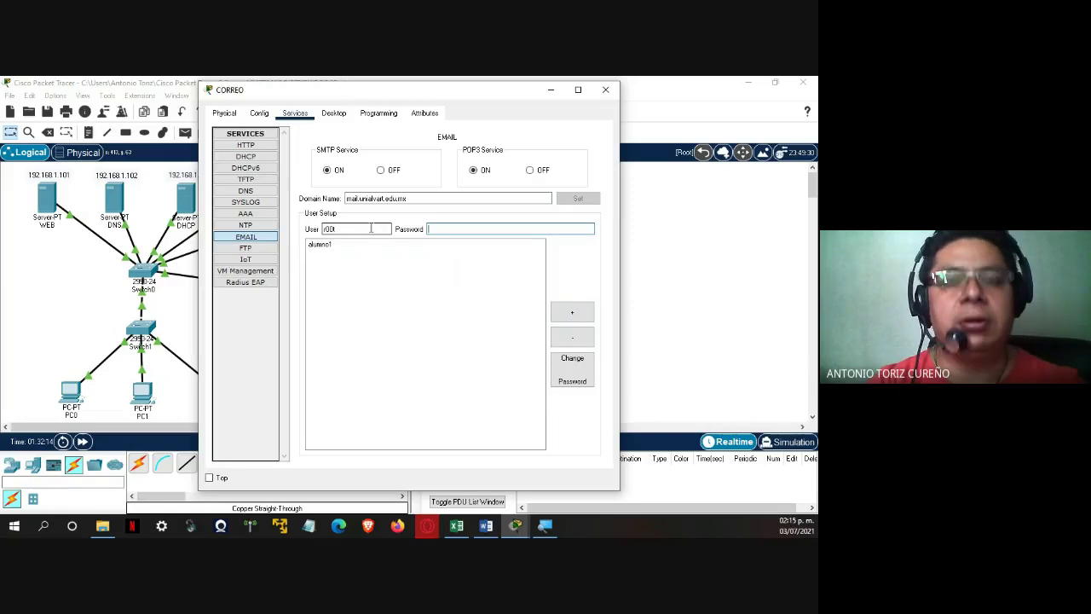
type("r00t")
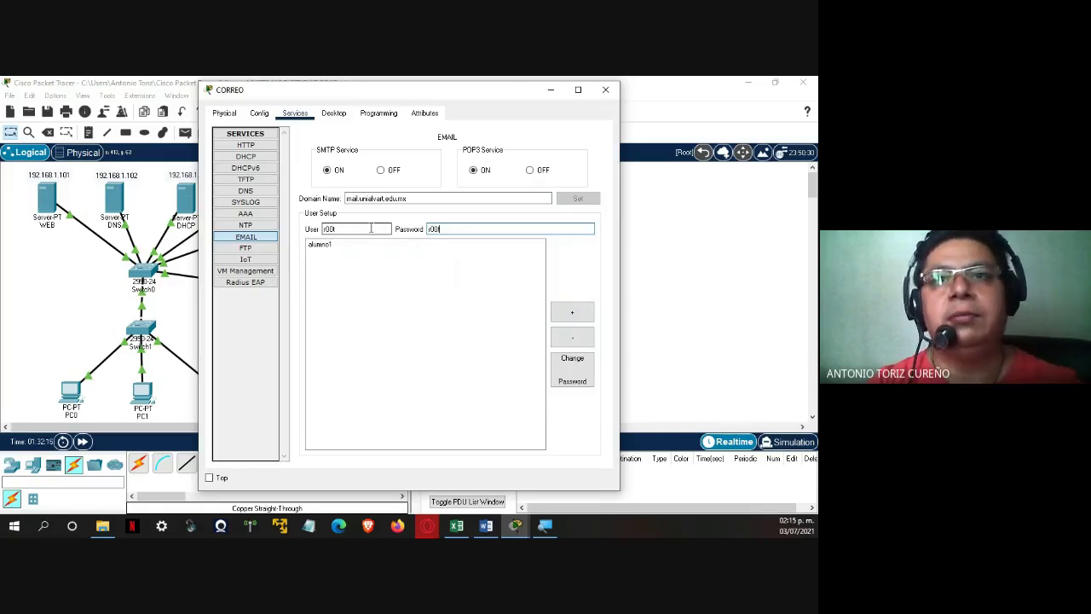